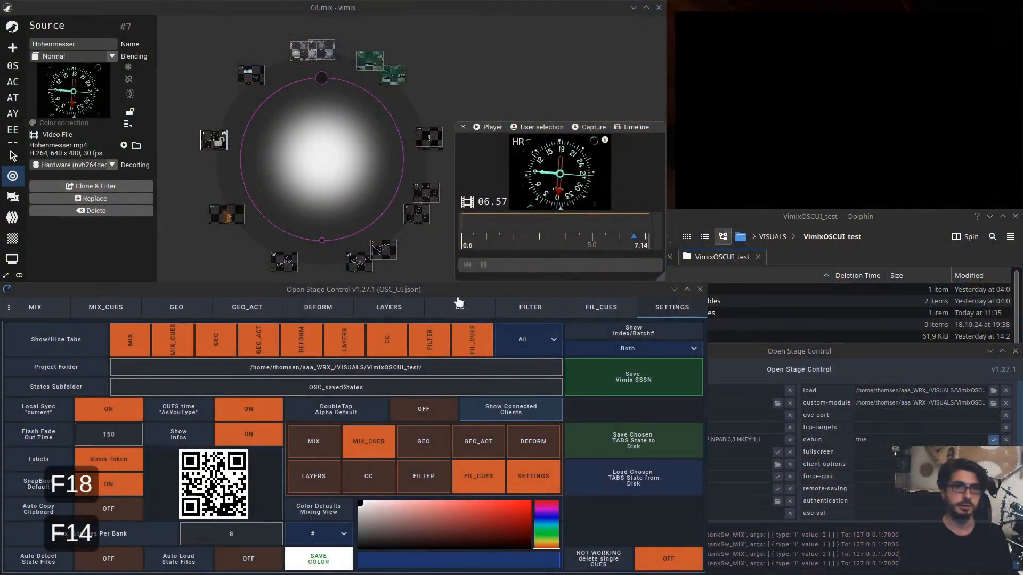
Deselect the Hohenmesser source in vimix, check the MIX page of the OSC interface, and return to its SETTINGS page
click(49, 312)
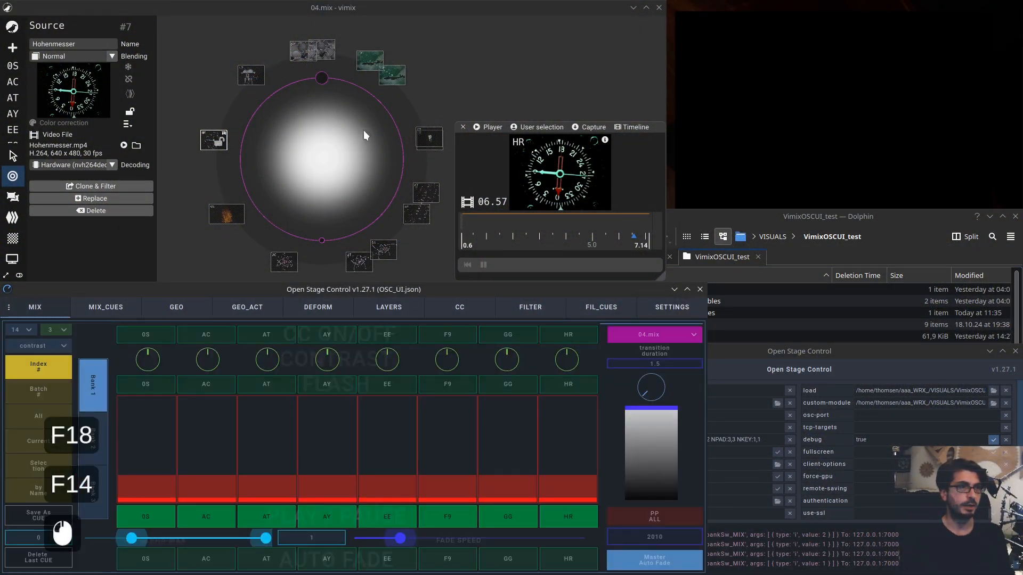
double_click(439, 73)
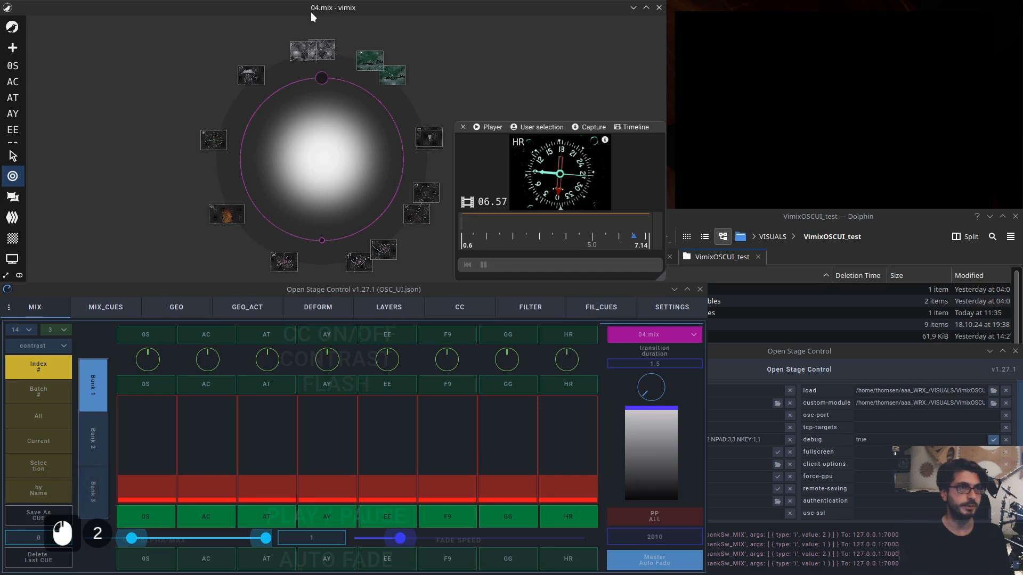
click(424, 293)
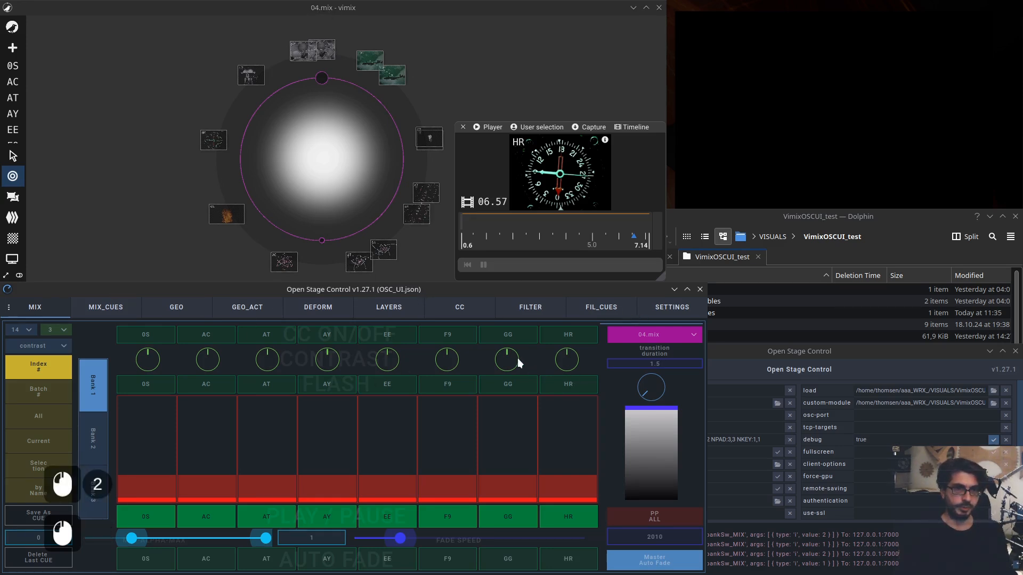
click(664, 312)
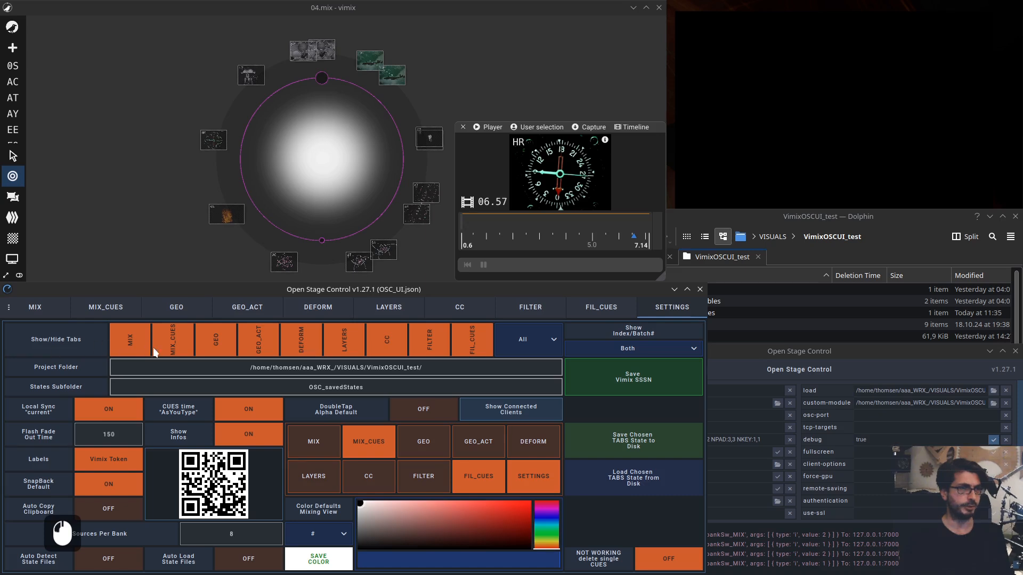
Hide the MIX, MIX_CUES, GEO and GEO_ACT tabs individually and show them all again
click(135, 343)
click(136, 342)
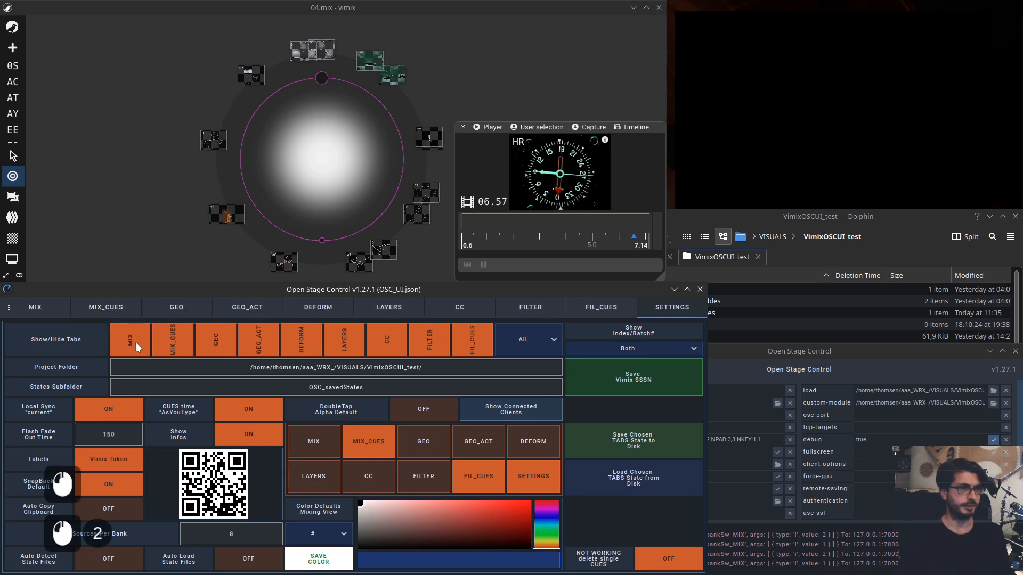
click(135, 342)
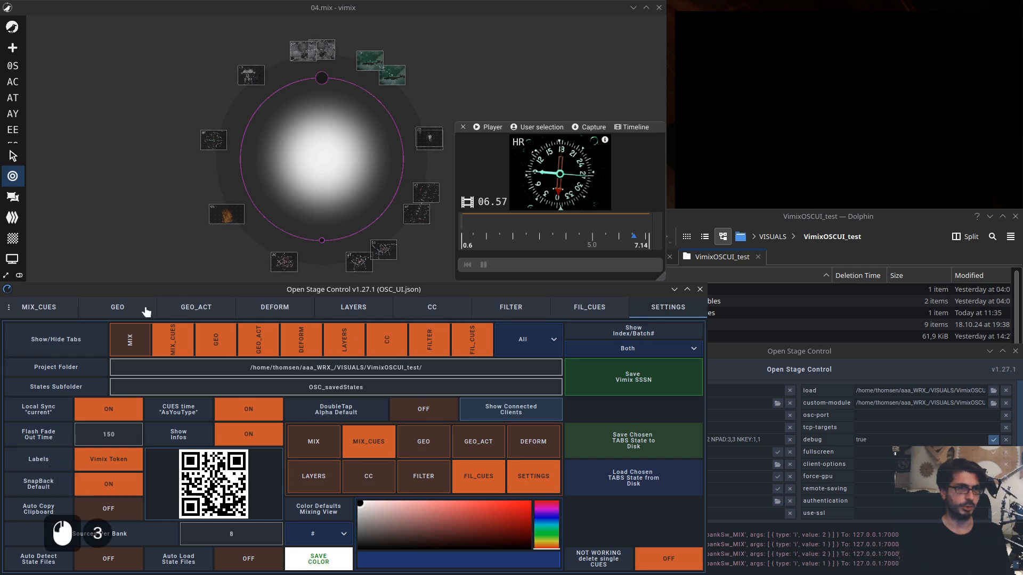
click(131, 344)
click(165, 341)
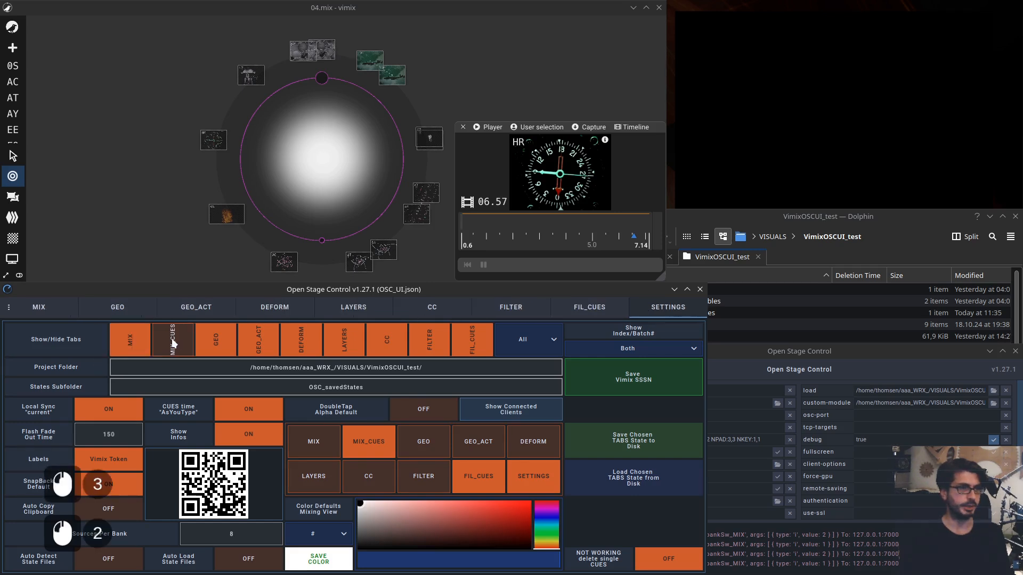
click(210, 341)
click(264, 335)
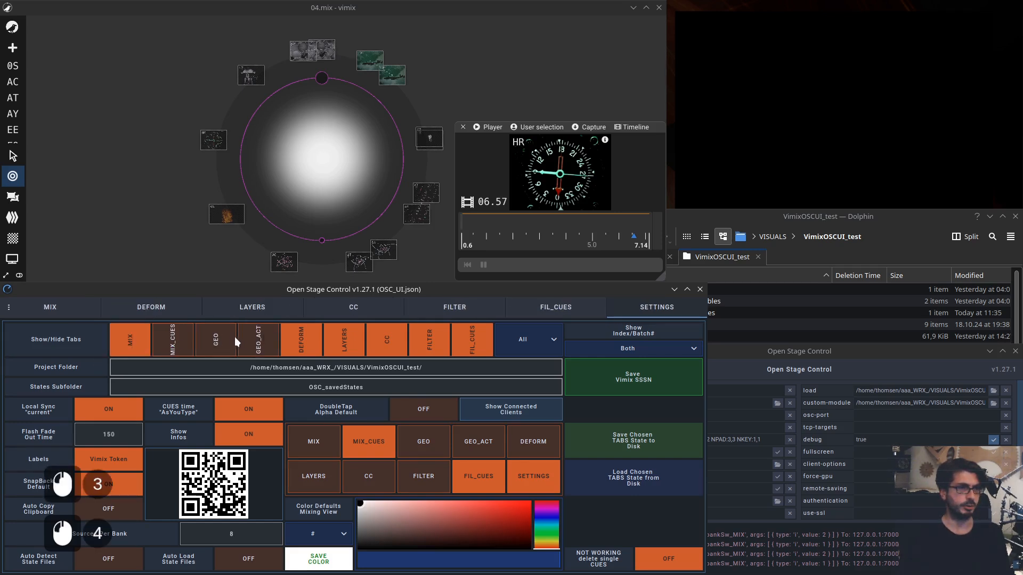
click(254, 341)
click(218, 341)
click(192, 342)
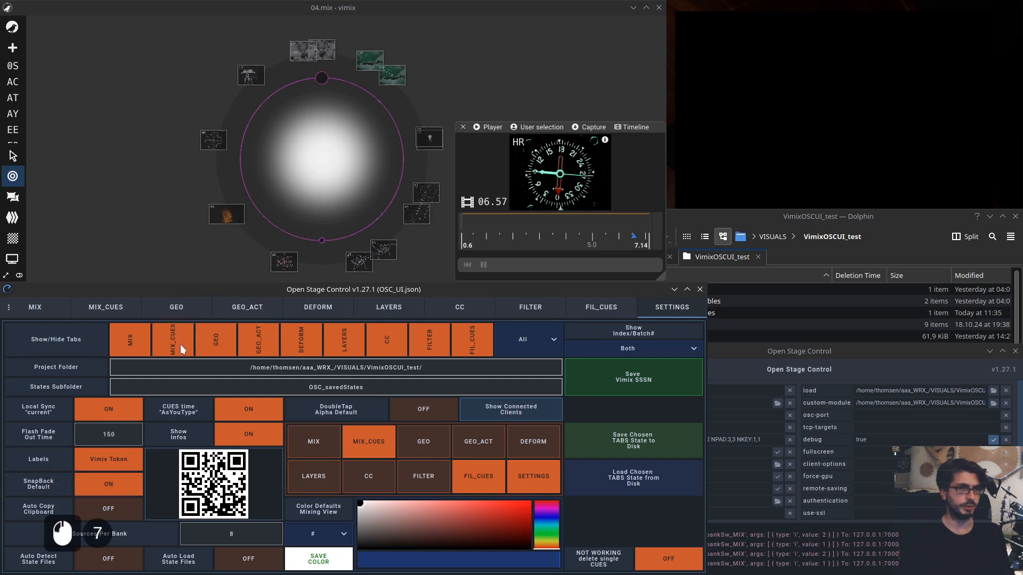
Hide the MIX_CUES, GEO, GEO_ACT and LAYERS tabs individually, leaving DEFORM and CC shown
click(160, 341)
click(228, 347)
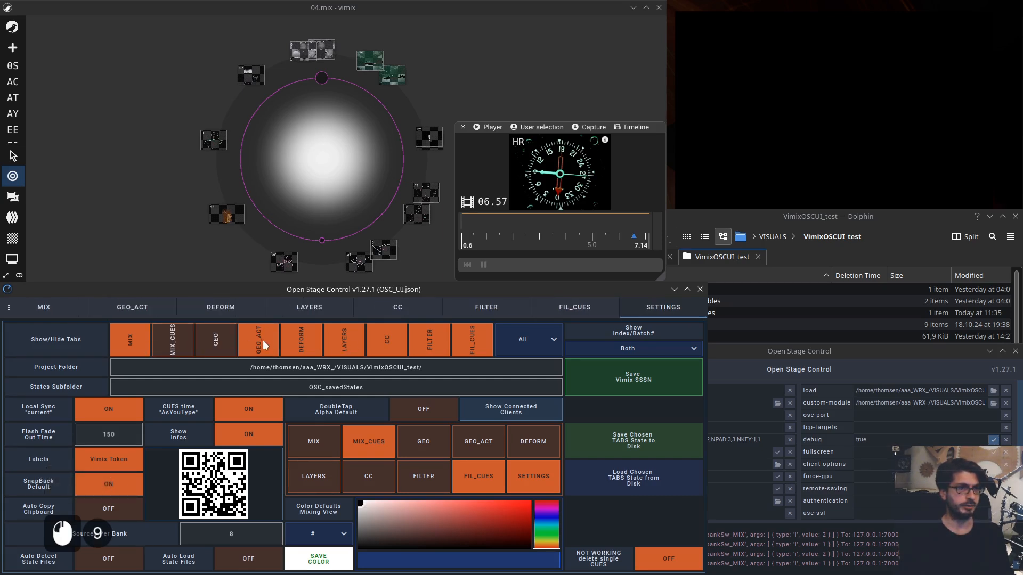
click(263, 340)
click(303, 339)
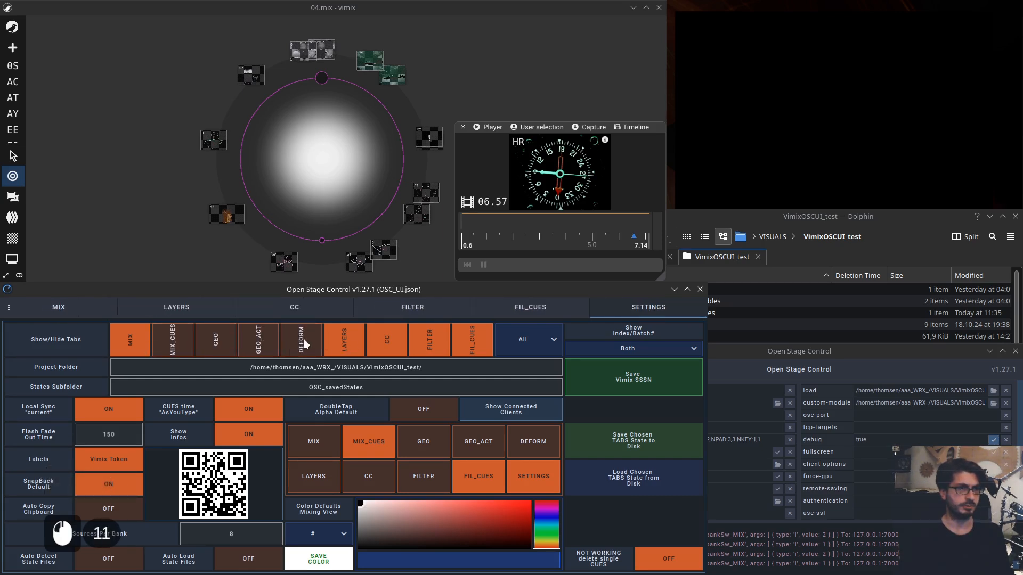
click(347, 338)
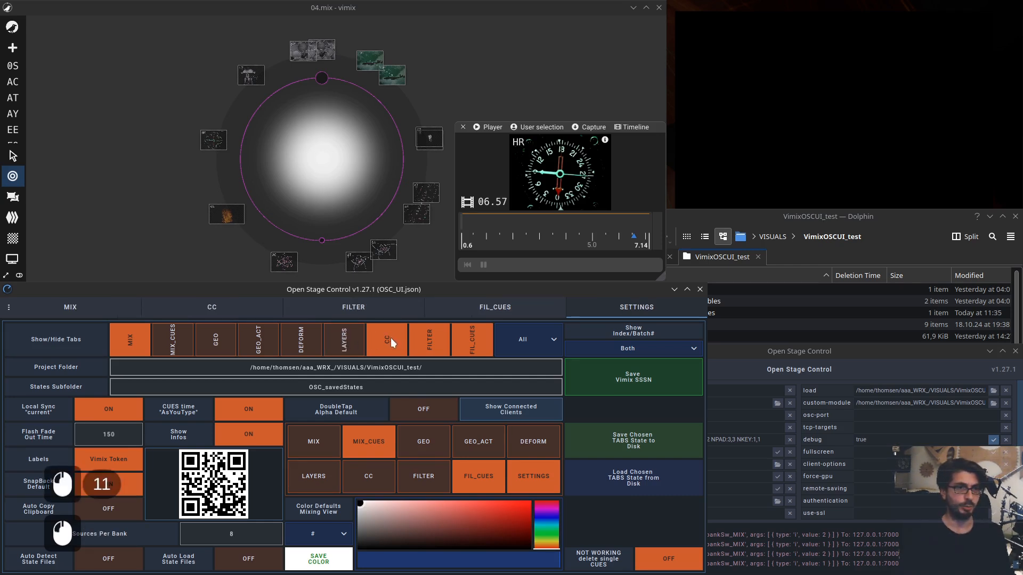
click(391, 339)
click(374, 340)
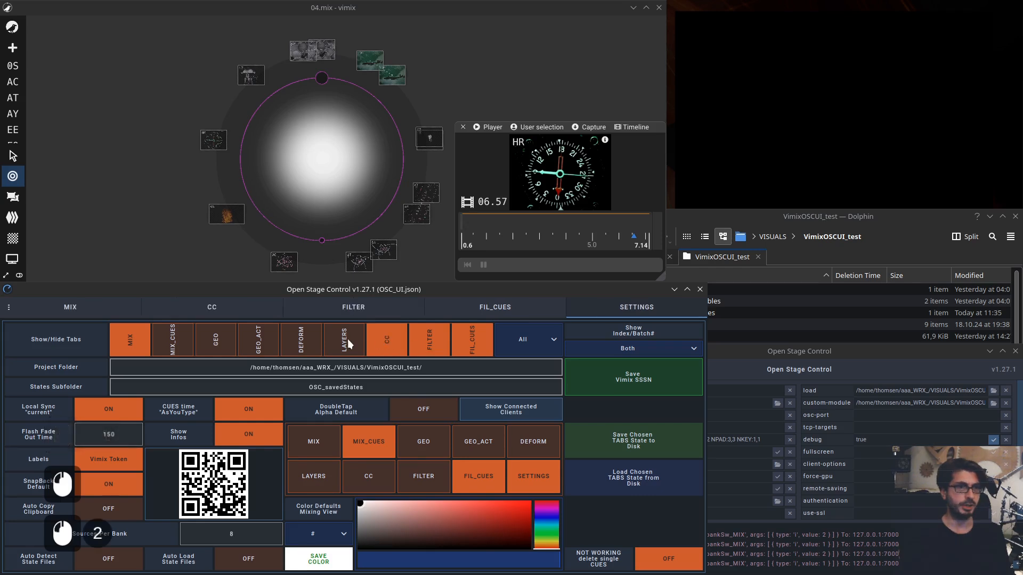
click(315, 343)
Apply the All tab visibility preset, followed by the Gig preset
click(543, 340)
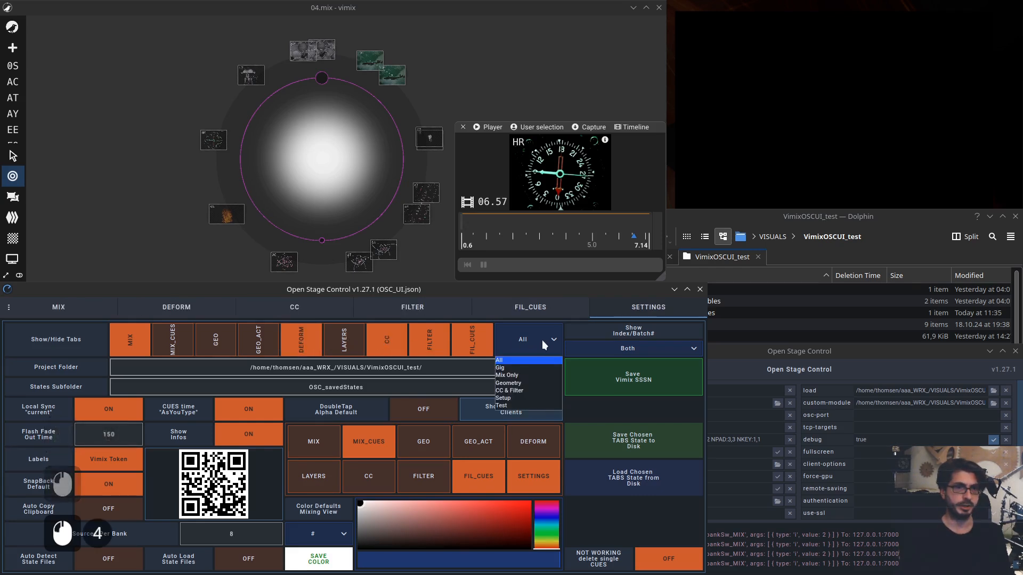
click(522, 360)
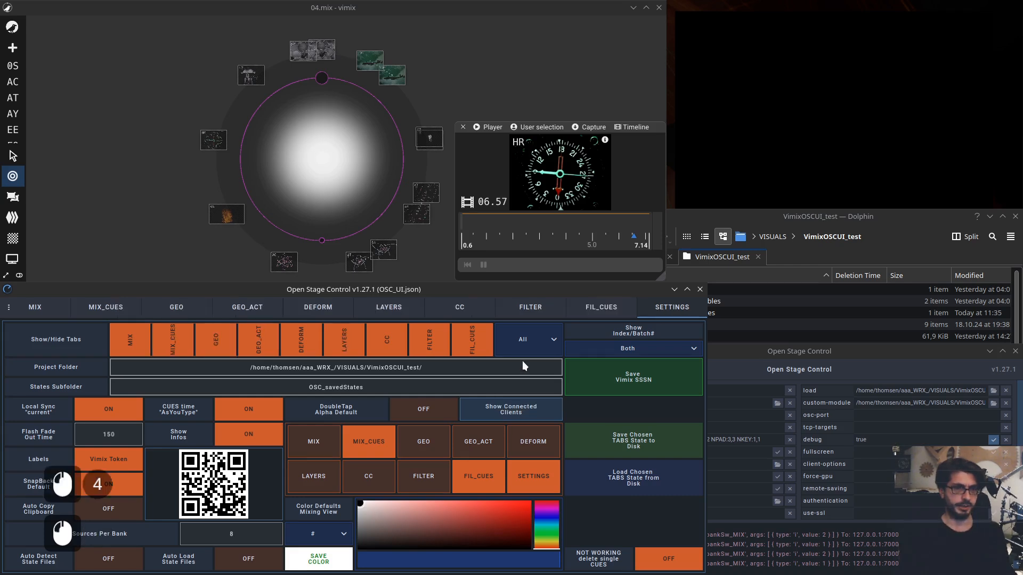
click(536, 340)
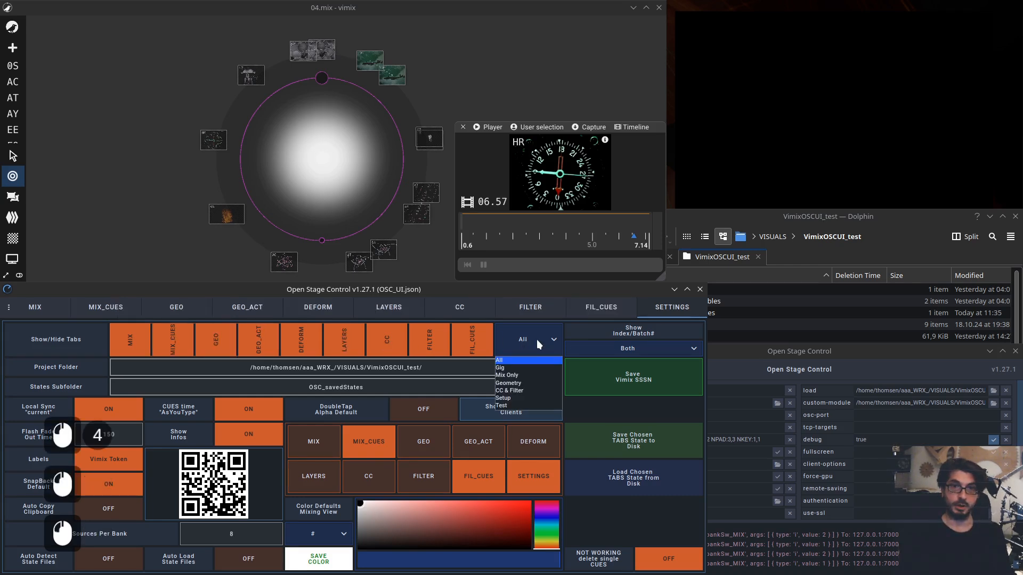
click(527, 368)
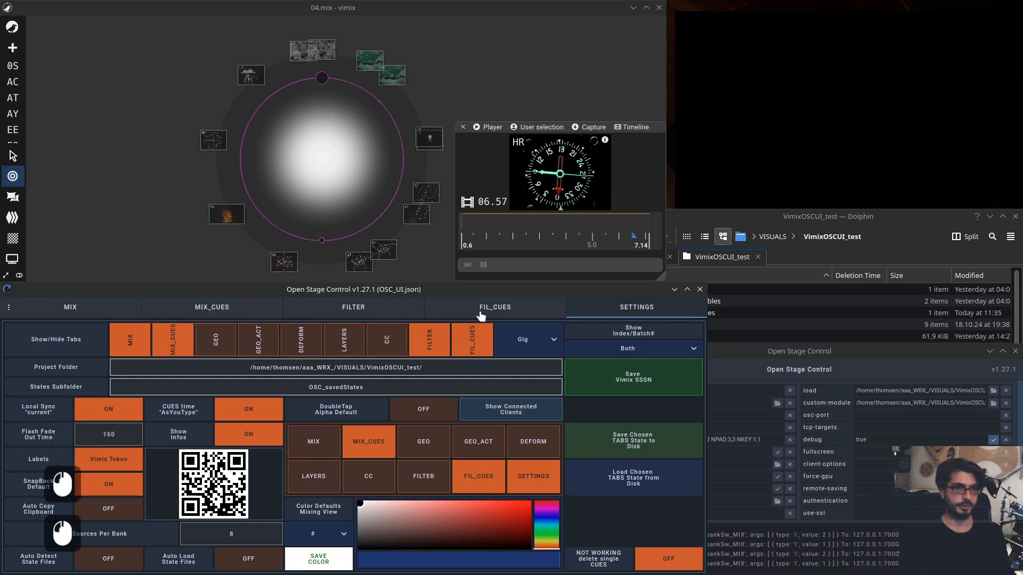
Apply the Mix Only tab visibility preset, check the MIX and MIX_CUES pages, and return to the preset list in SETTINGS
click(511, 341)
click(523, 374)
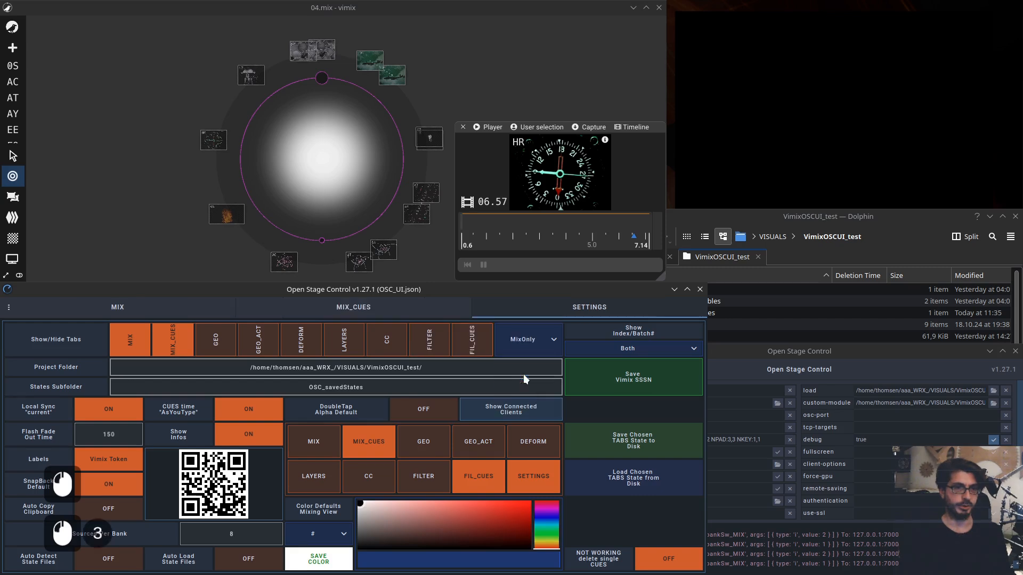
click(161, 313)
click(352, 311)
click(578, 309)
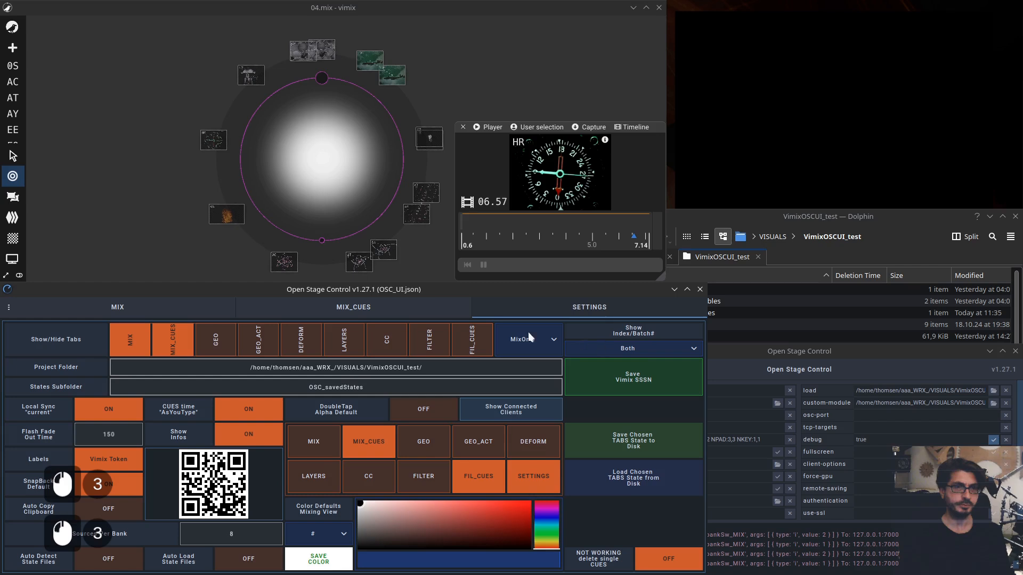
click(545, 343)
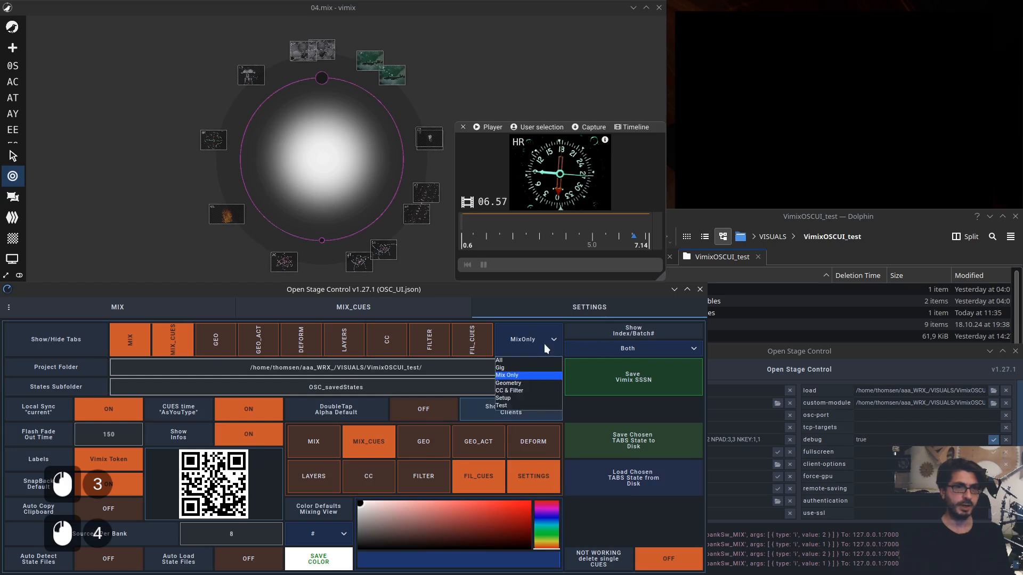
click(519, 296)
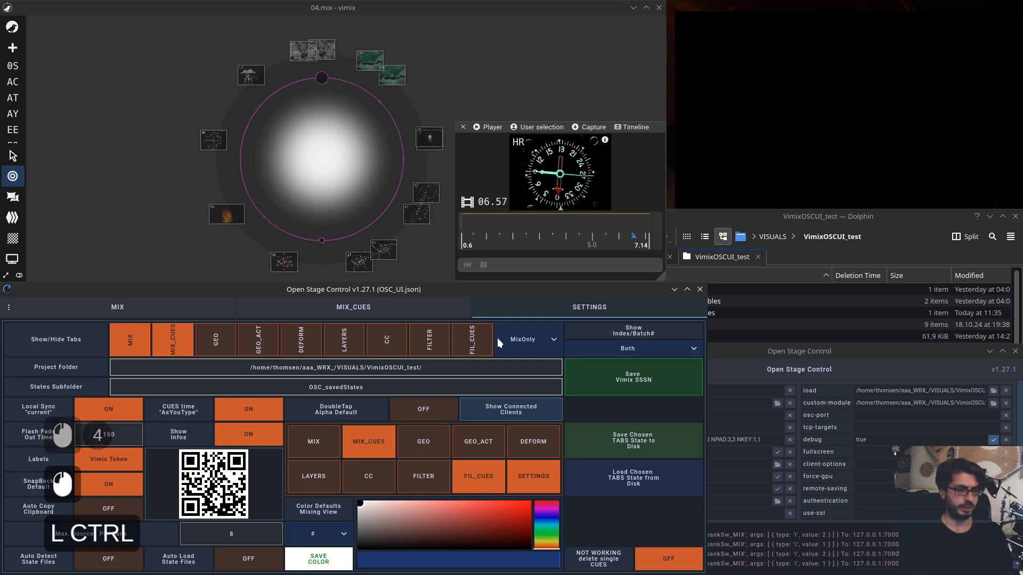
Show the inspector and the project tree, and widen the interface canvas between them
key(ctrl+t)
key(ctrl)
key(ctrl+e)
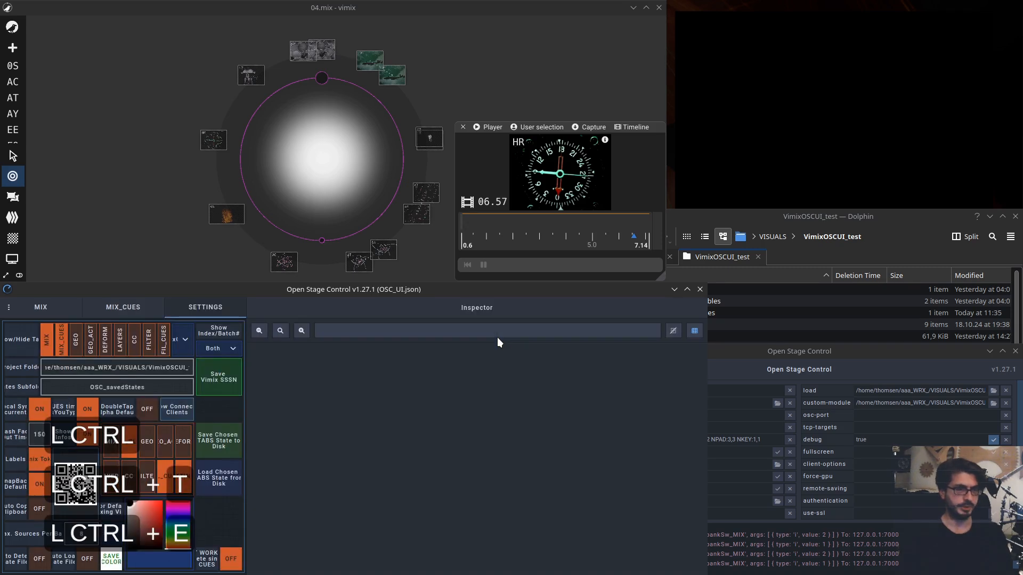
key(ctrl+t)
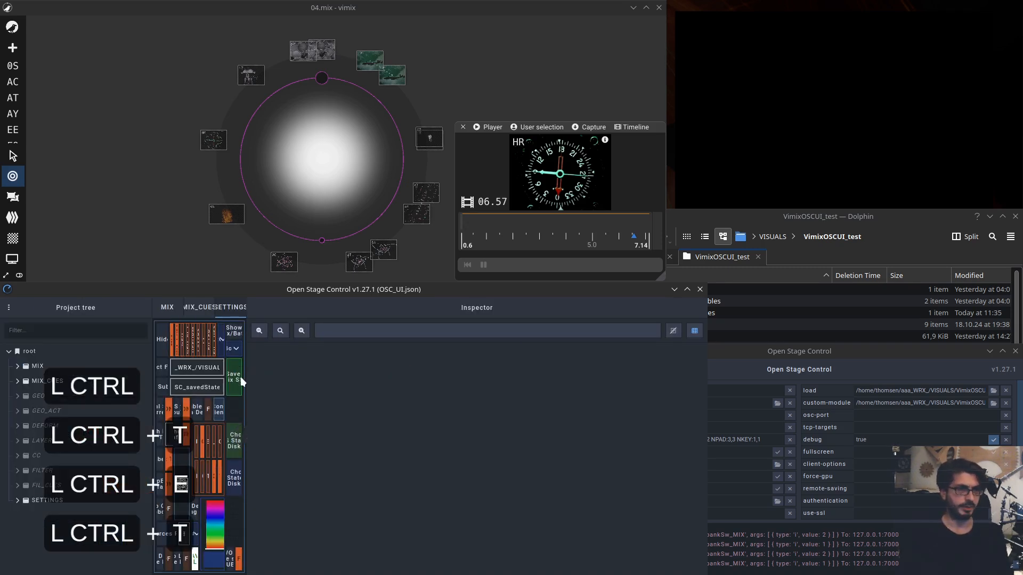
drag(246, 376, 439, 387)
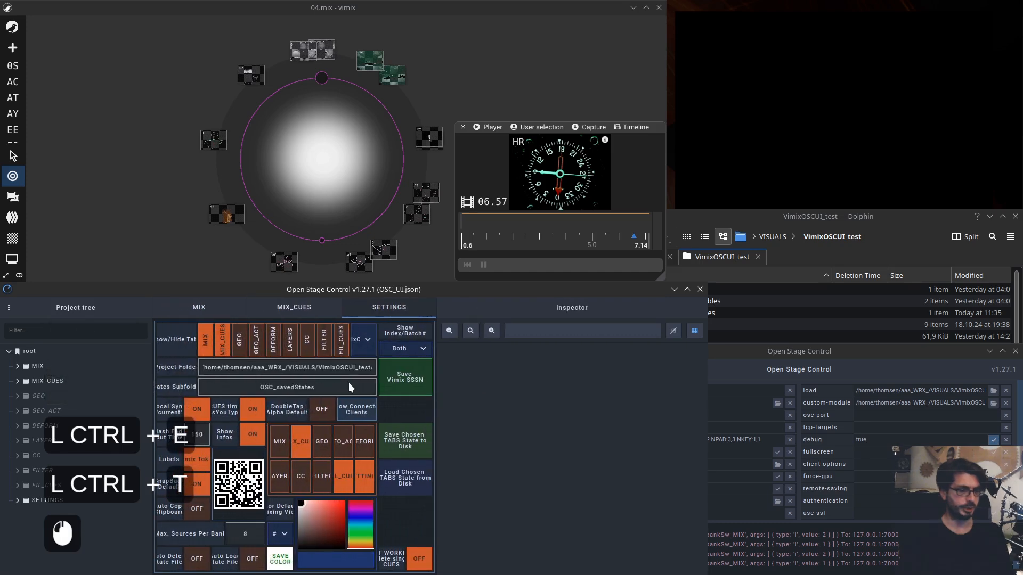
Hide the project tree, keep the inspector shown, and widen the Open Stage Control window
key(ctrl+t)
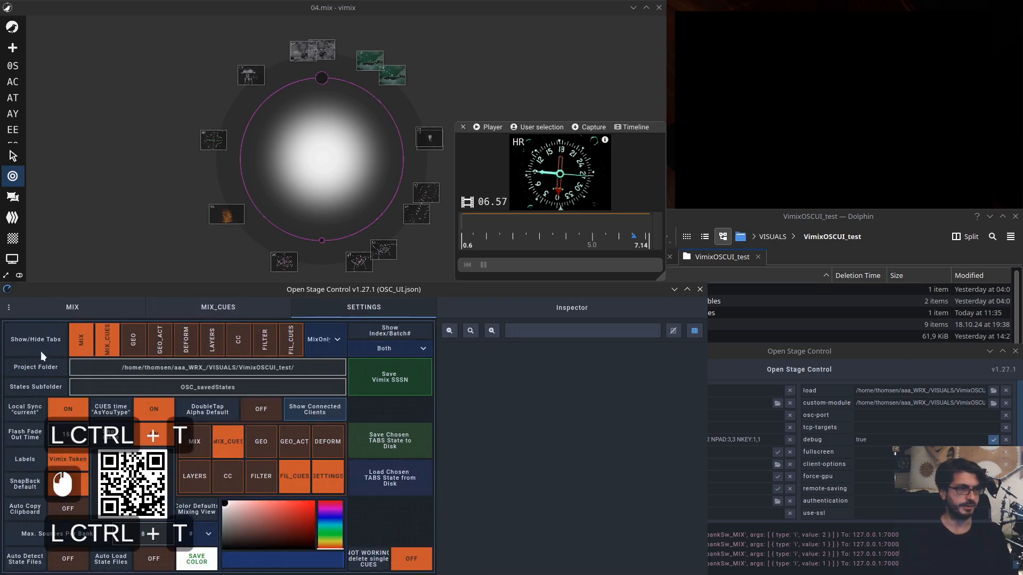
key(ctrl+t)
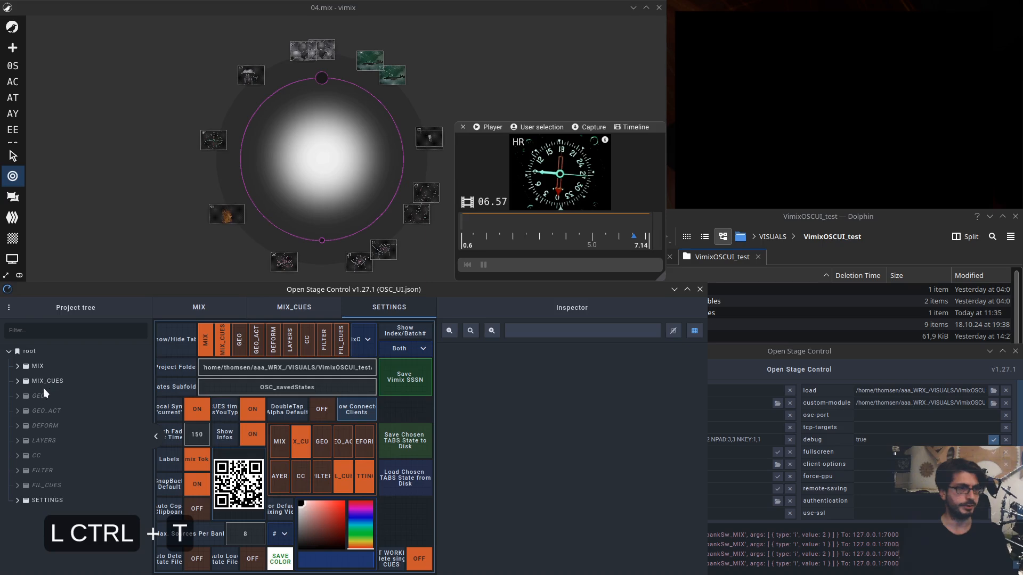
key(ctrl+t)
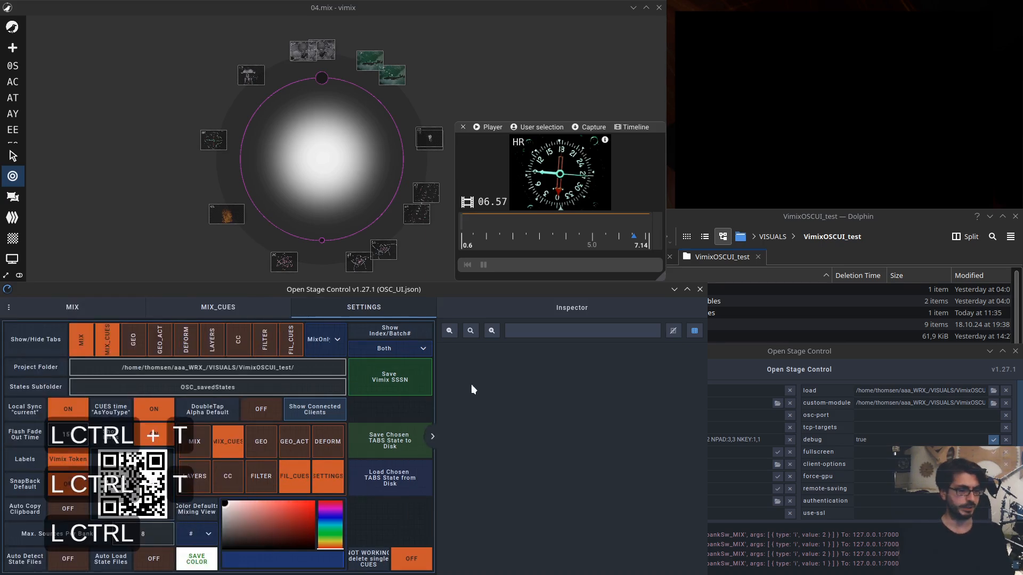
key(ctrl+e)
key(ctrl+e)
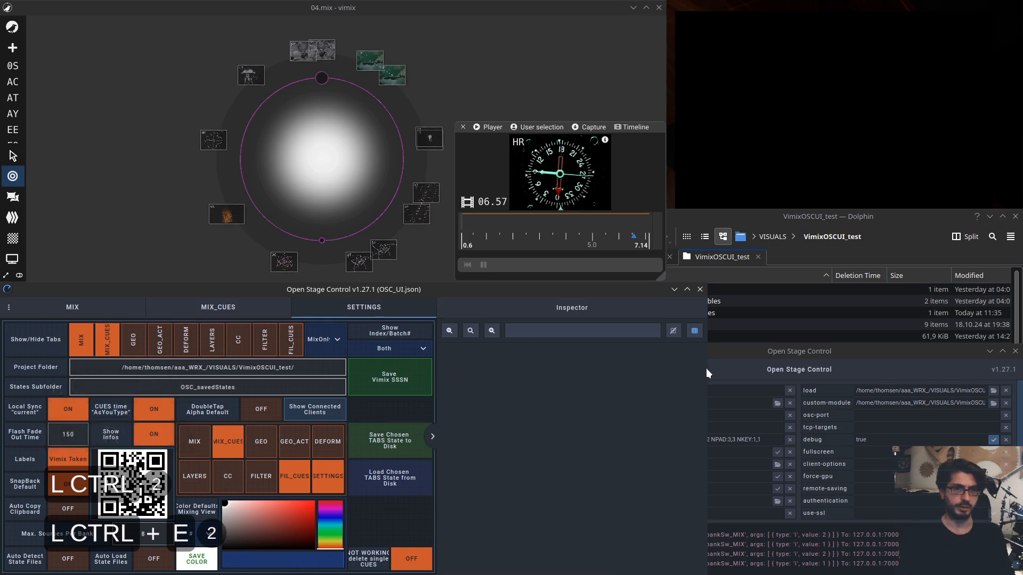
drag(707, 370, 811, 371)
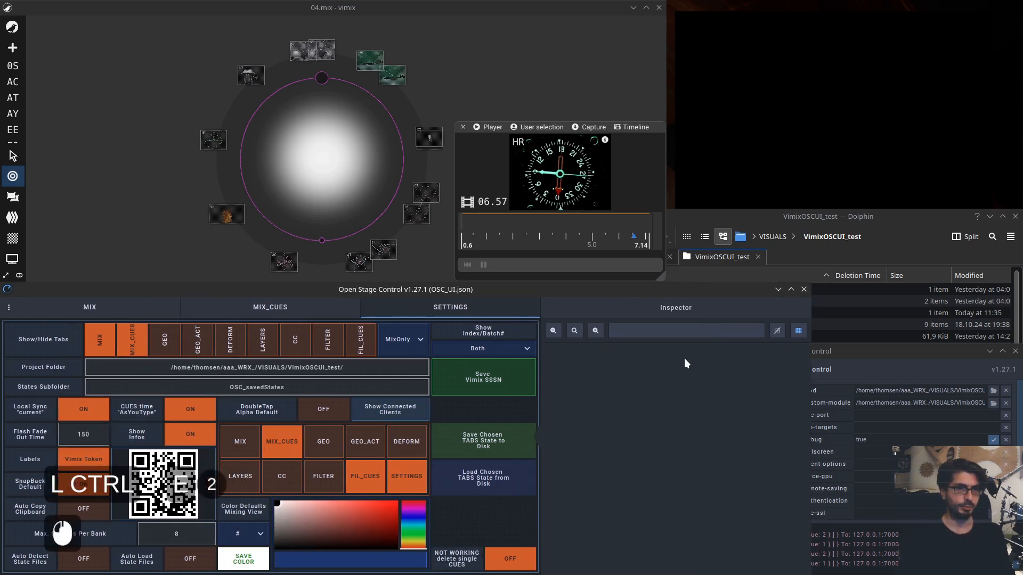
Open the dropdown values of the Show/Hide Tabs preset widget and start a new line after the "Test" entry, separated by a comma
click(409, 341)
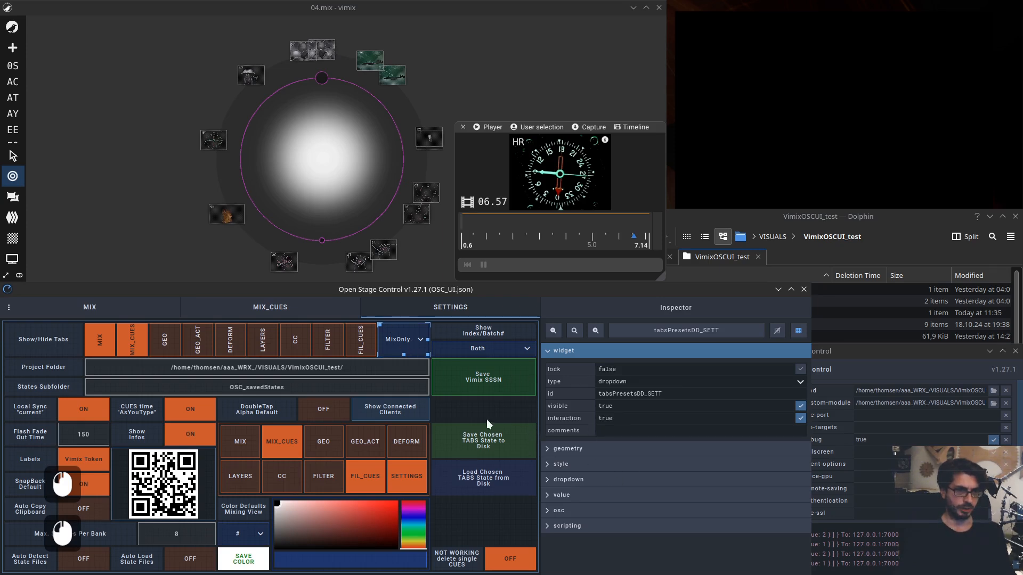
click(555, 481)
scroll(614, 431, down, 6)
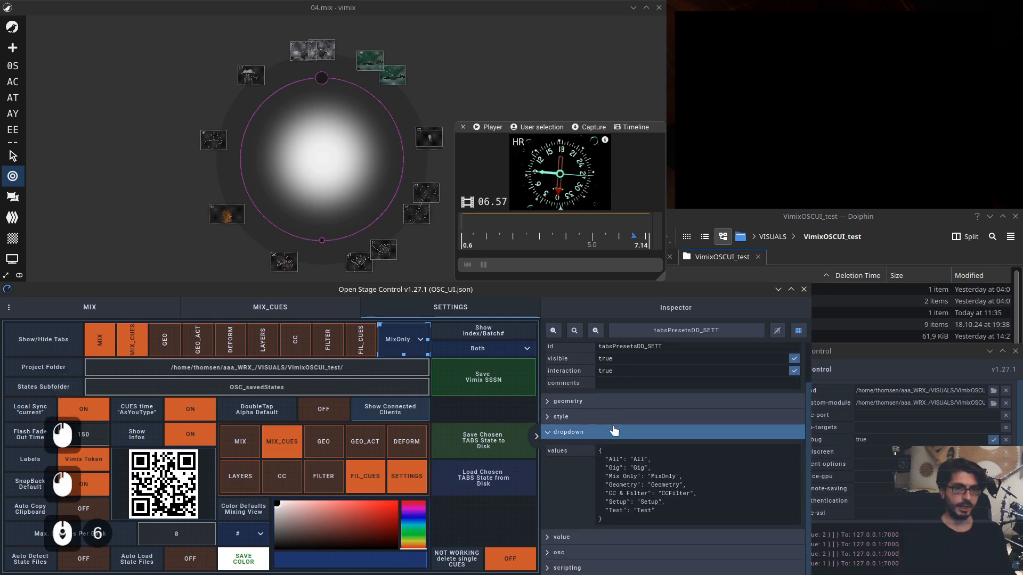
drag(660, 512, 582, 514)
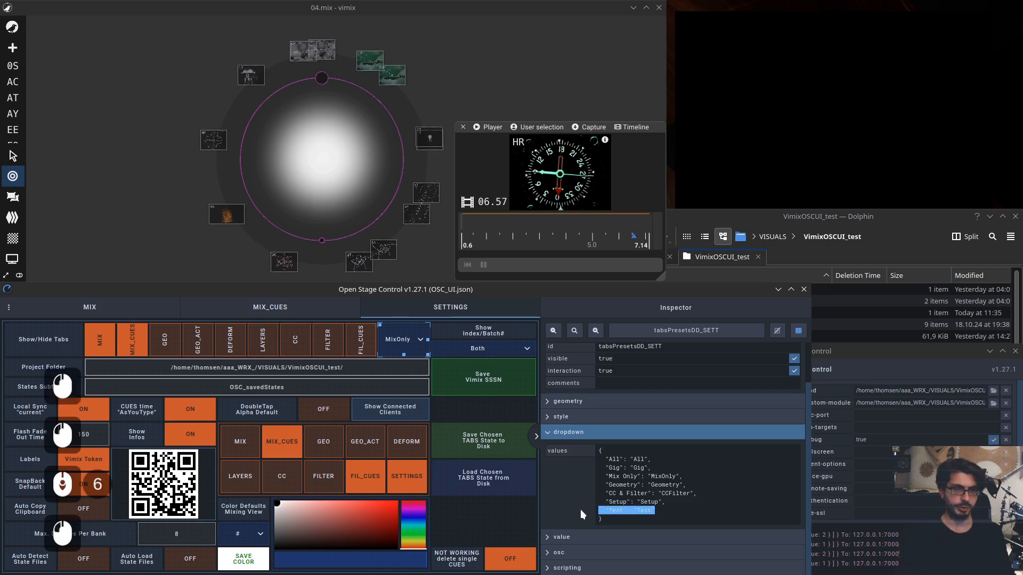
click(684, 509)
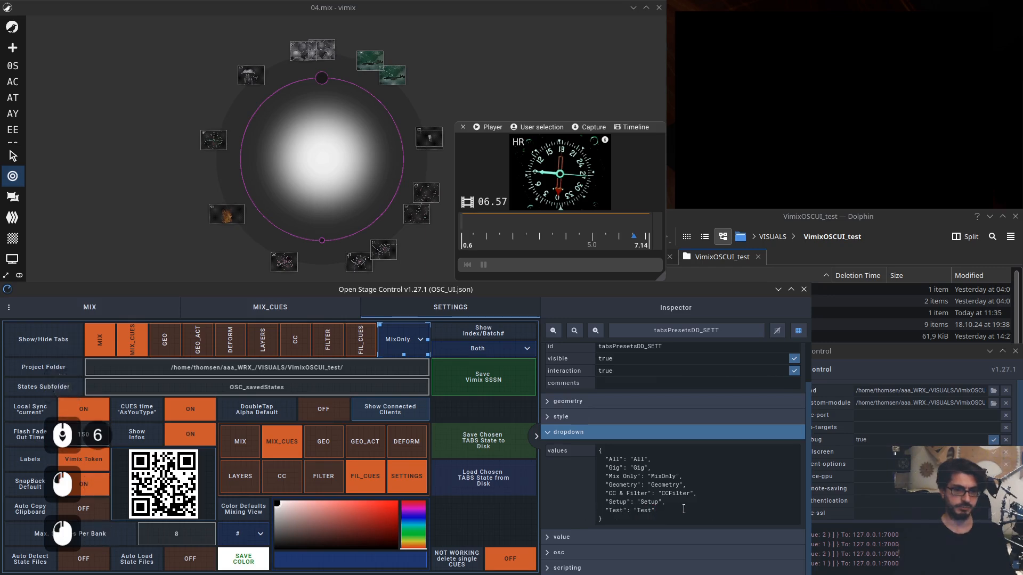
text(,)
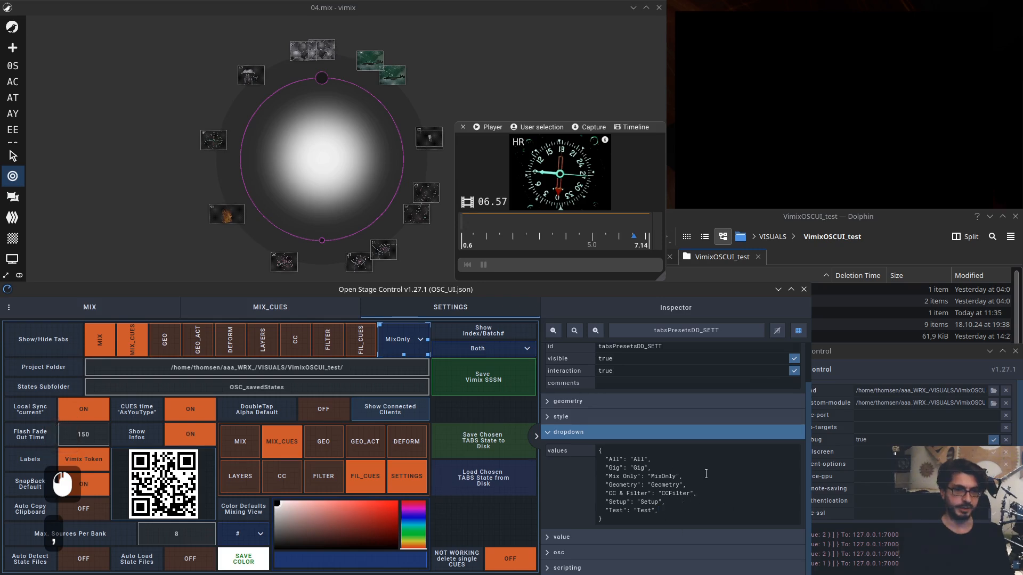
click(671, 510)
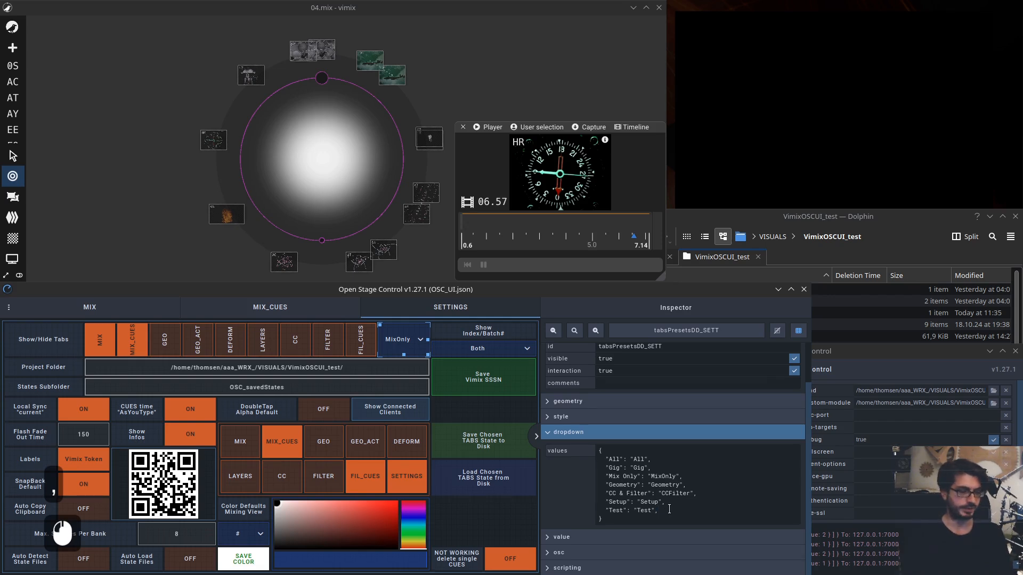
key(shift+Return)
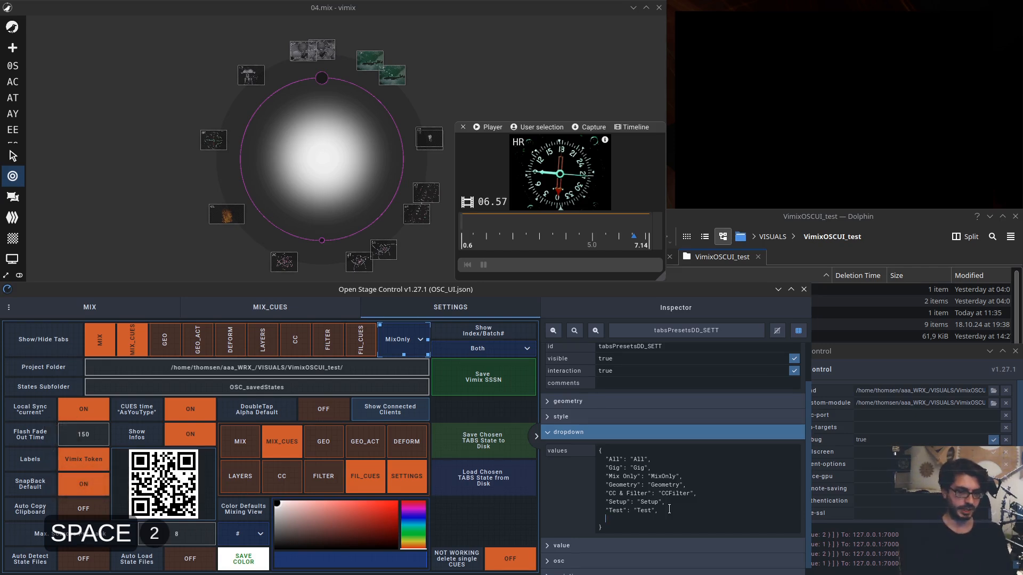
Write a new "Tutorial" entry with the value "Tutorial" on the new line of the dropdown values
text("")
key(Left)
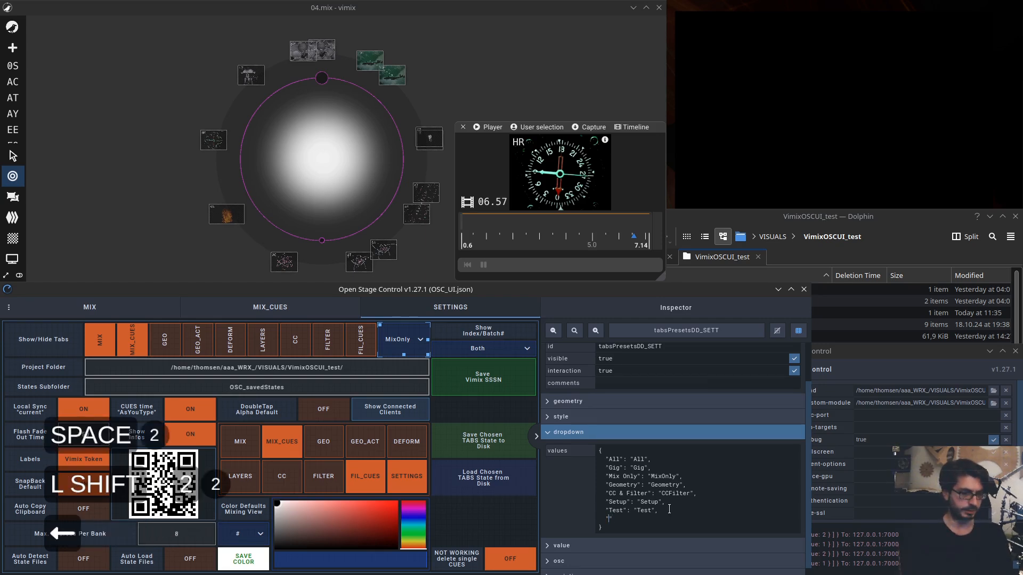
text(Tuto)
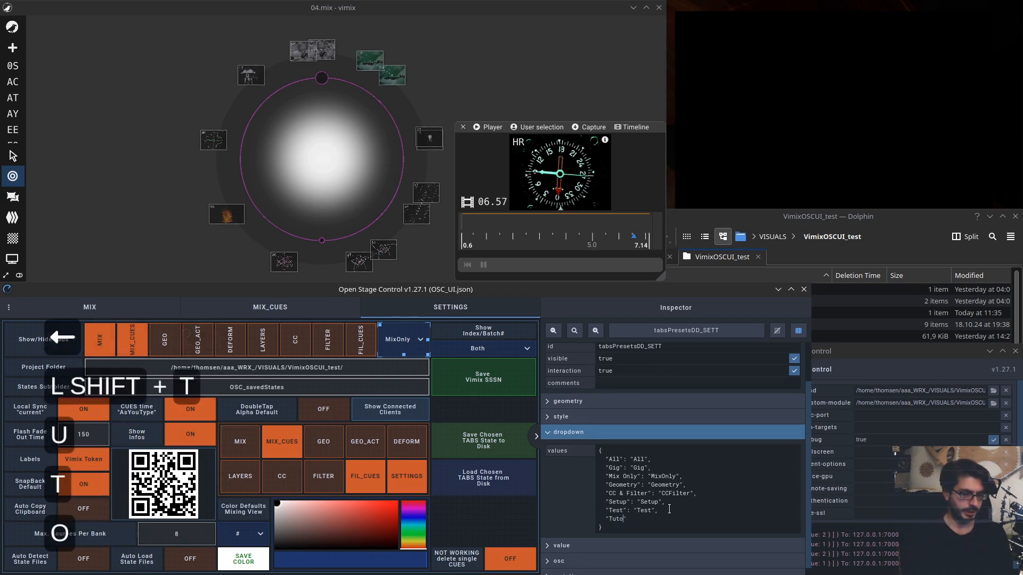
text(rial)
key(Right)
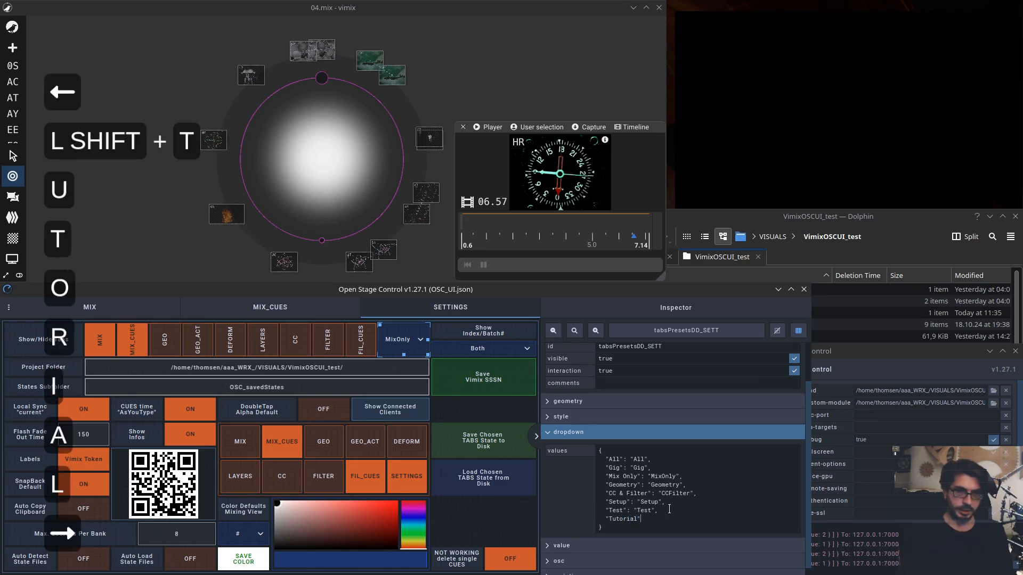
text(: )
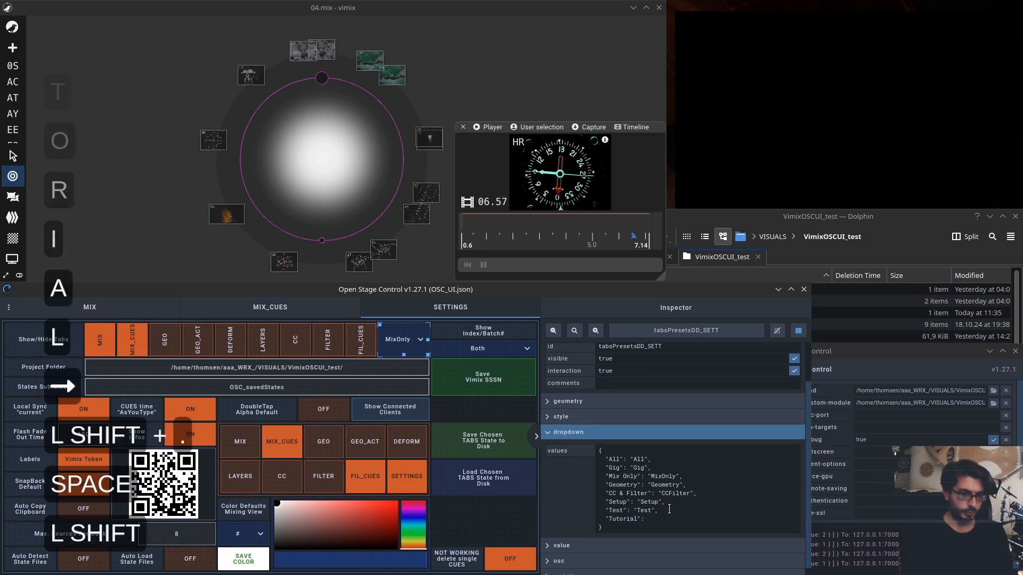
text(""Tutorial)
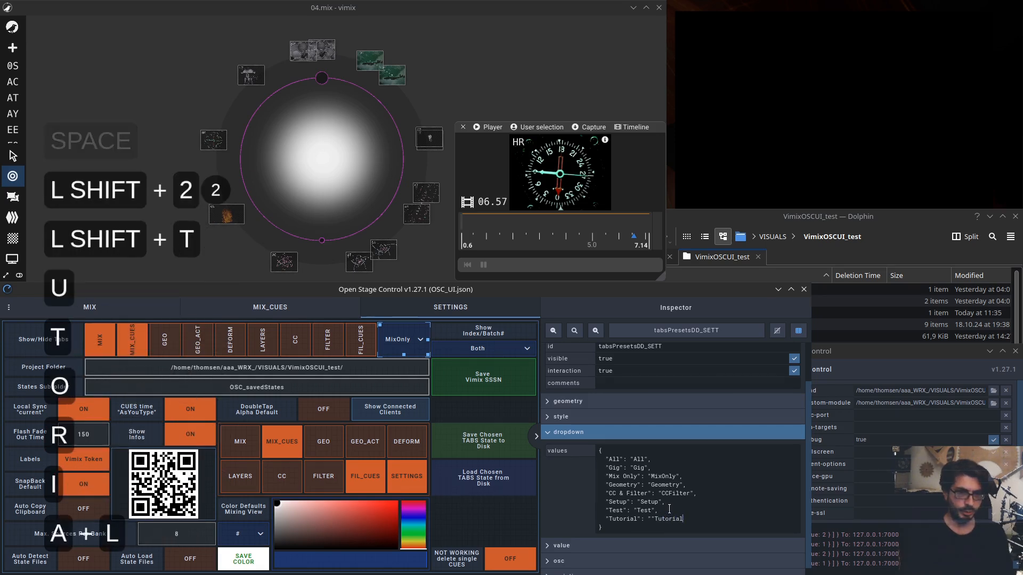
text(")
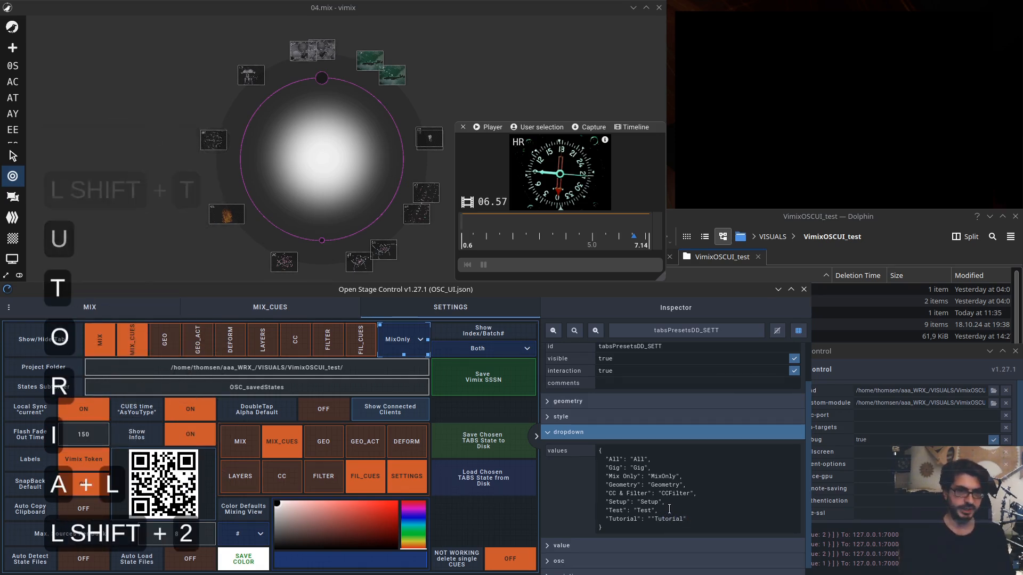
Remove the surplus quotation mark in front of the Tutorial entry's value
double_click(666, 520)
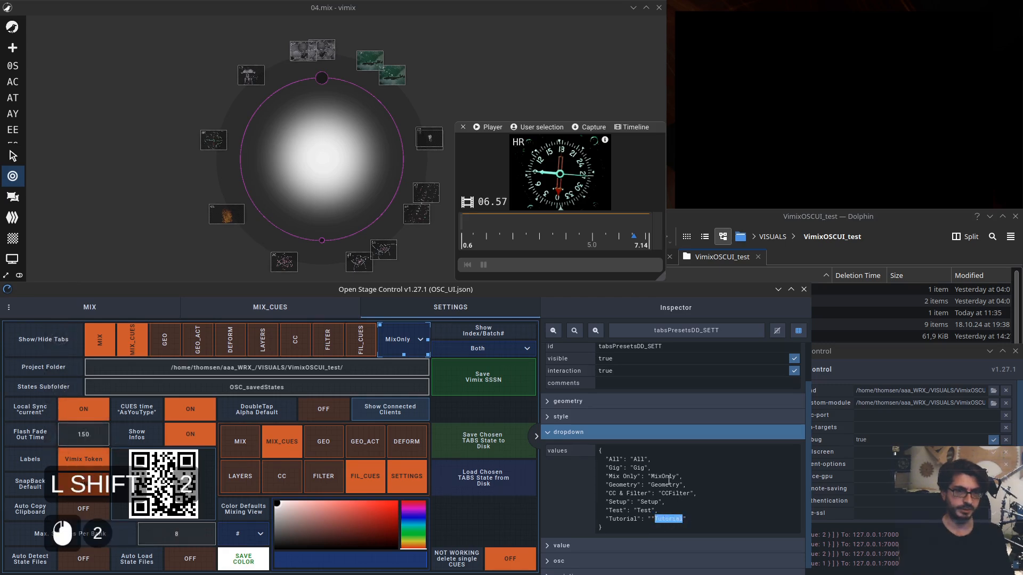
scroll(669, 481, down, 2)
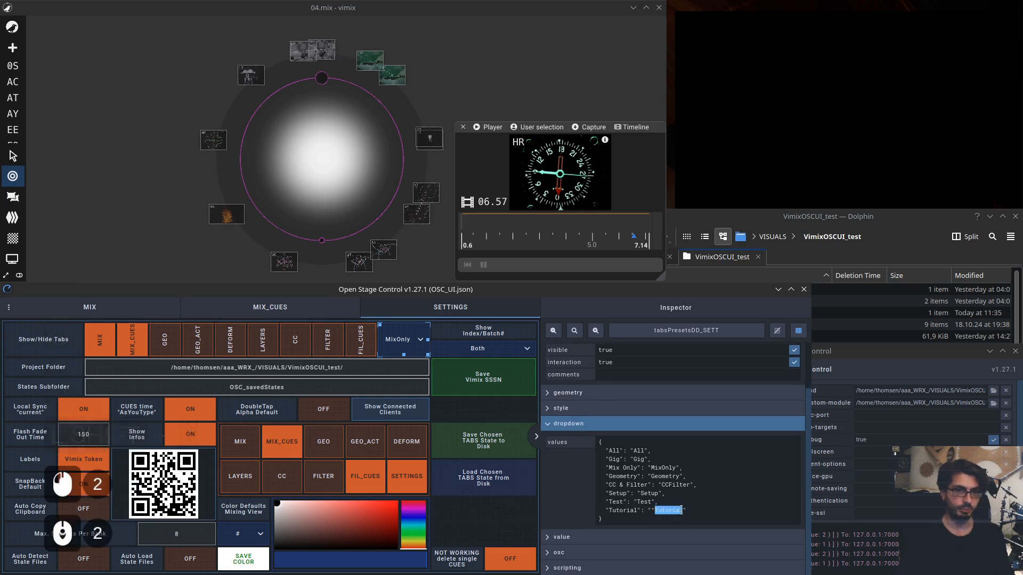
click(674, 511)
click(659, 511)
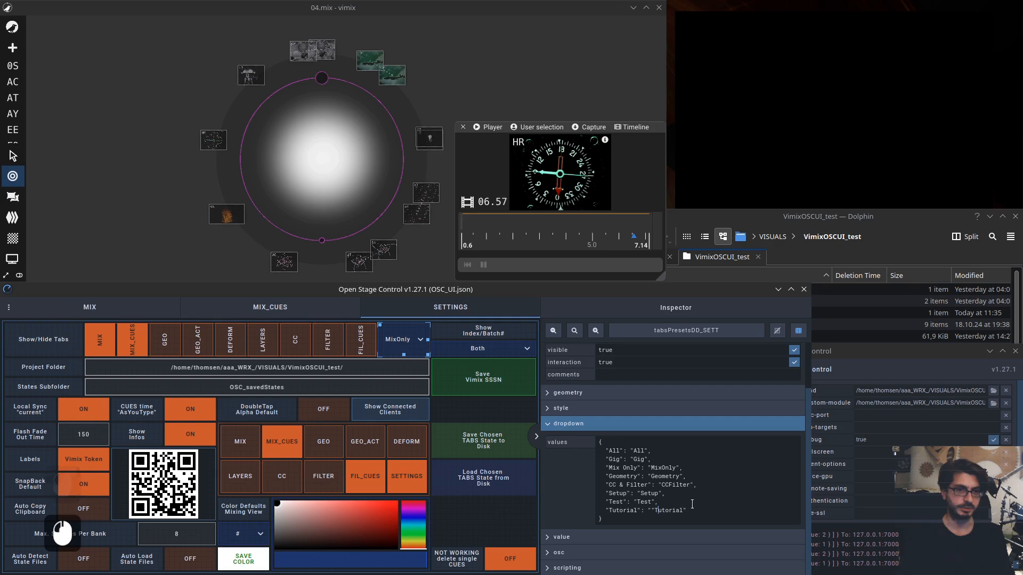
click(653, 510)
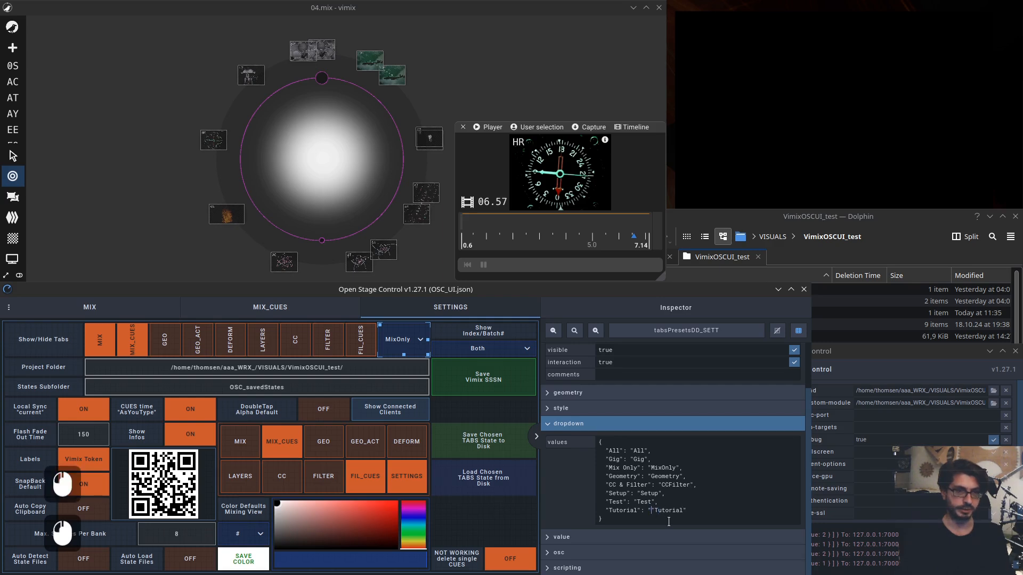
key(BackSpace)
click(691, 510)
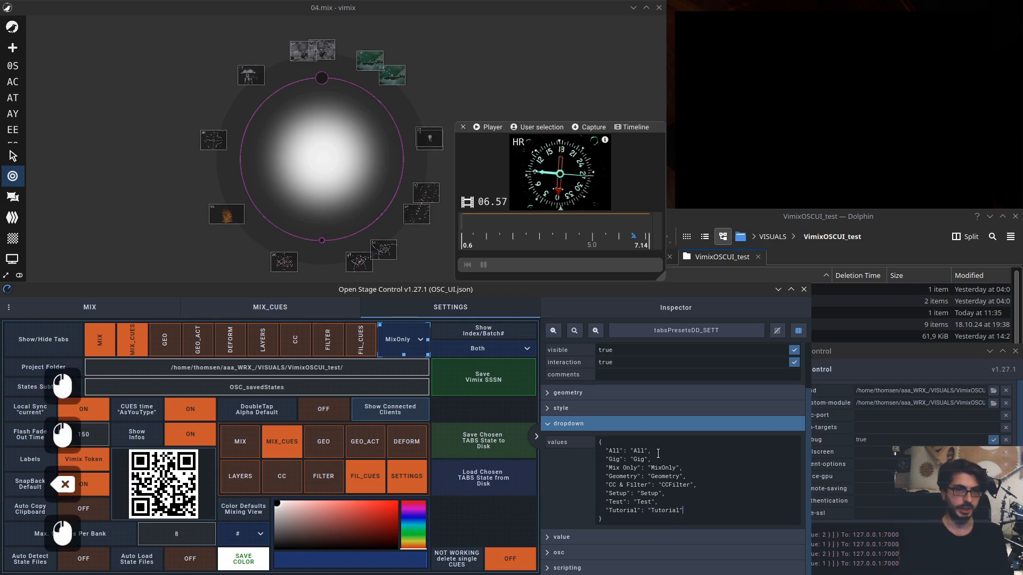
Check the tab preset list for the Tutorial option, leaving the current preset selected
click(412, 343)
click(416, 341)
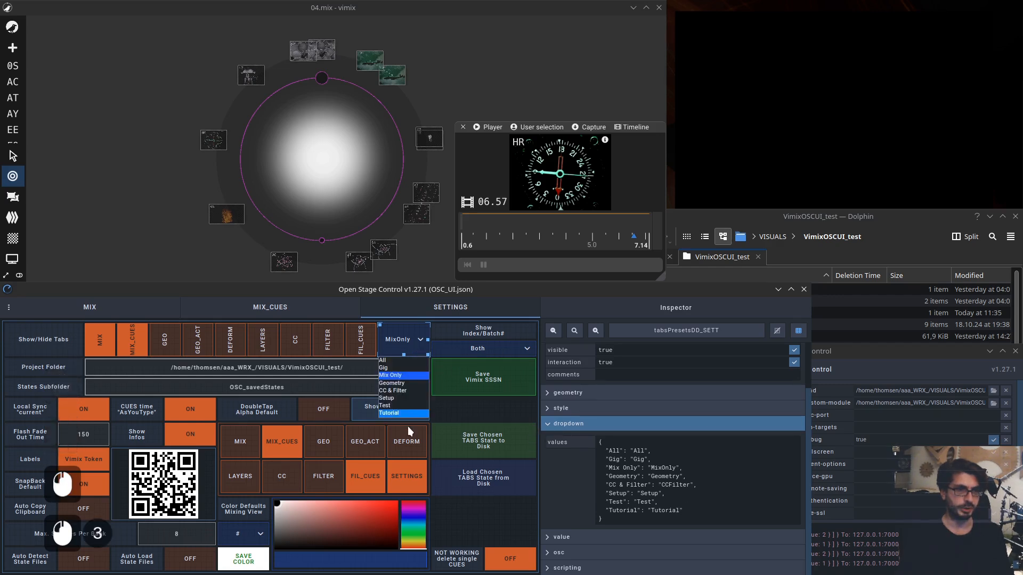
click(402, 348)
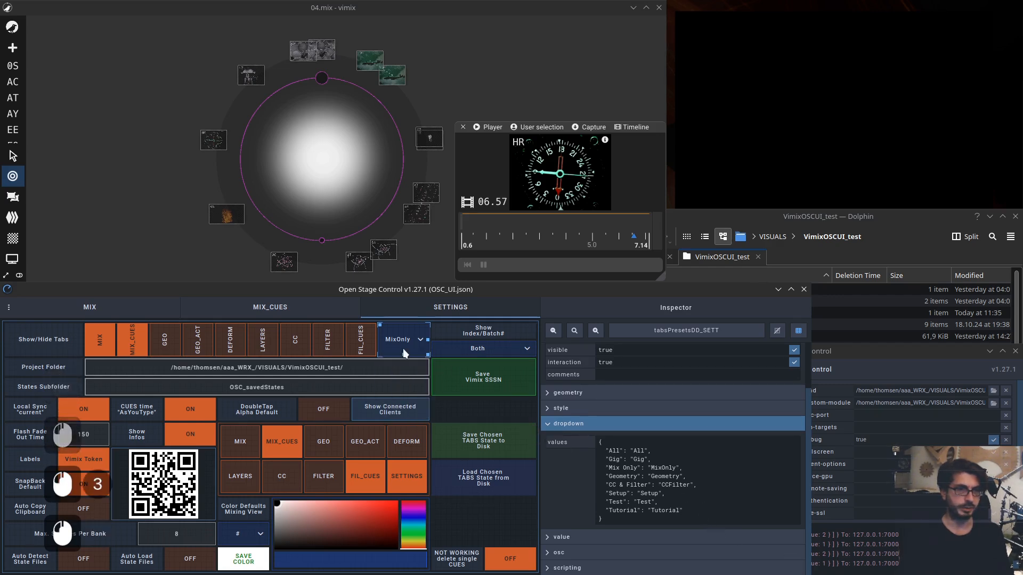
Select the Show/Hide Tabs button row and enlarge the Open Stage Control window upward to examine its matrix properties
click(314, 340)
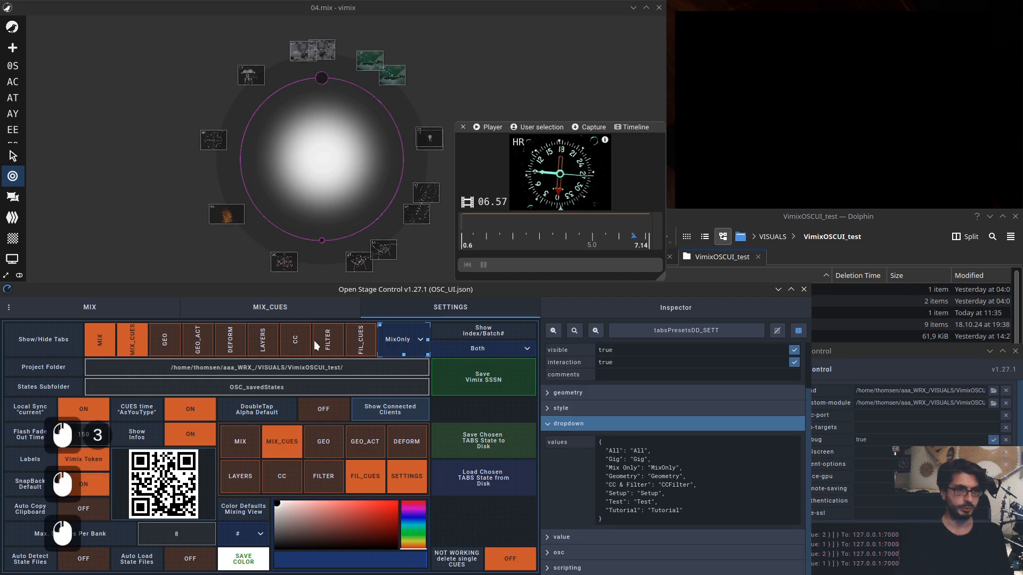
drag(628, 282, 627, 188)
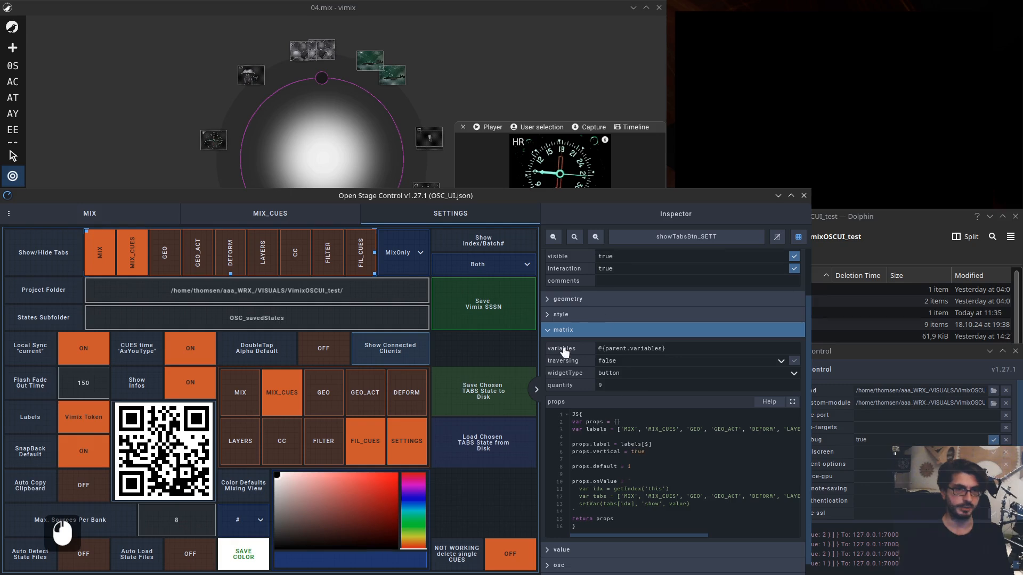
scroll(655, 454, down, 1)
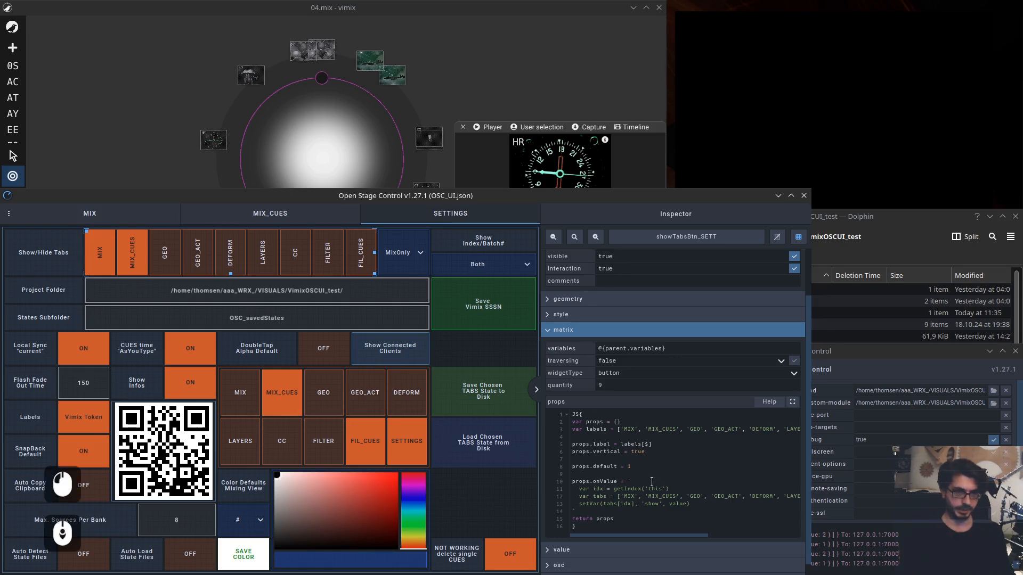
mouse_move(691, 535)
mouse_down()
mouse_move(776, 532)
mouse_move(677, 537)
mouse_up()
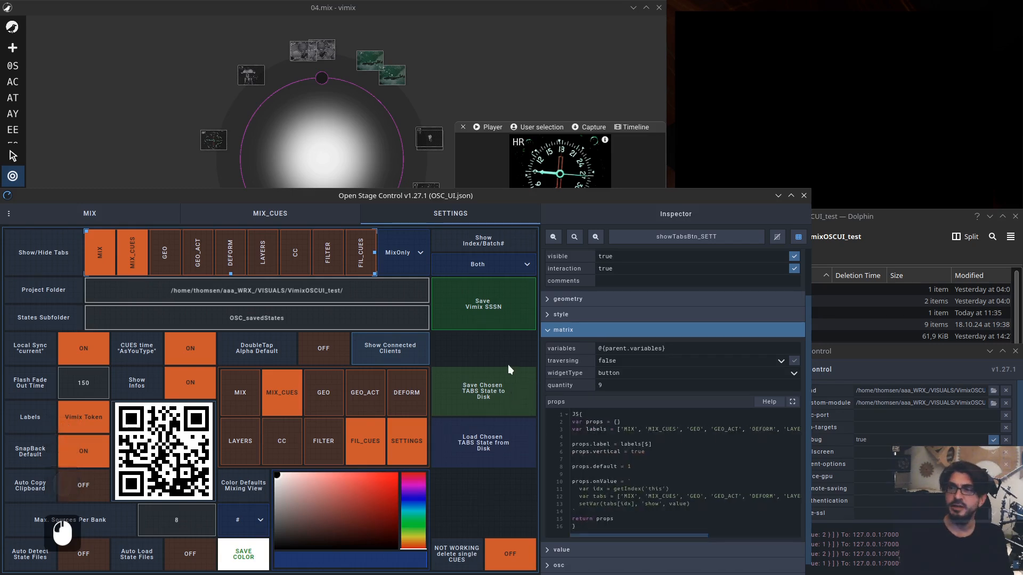
Select the tab preset dropdown again, collapse its dropdown values and open its scripting properties at the onValue script
click(395, 251)
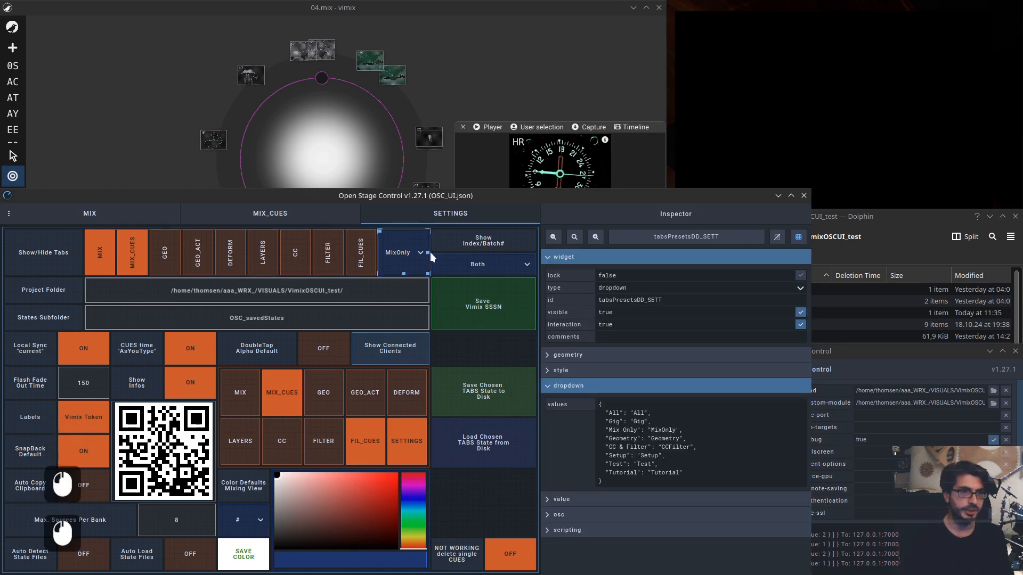
scroll(585, 538, down, 1)
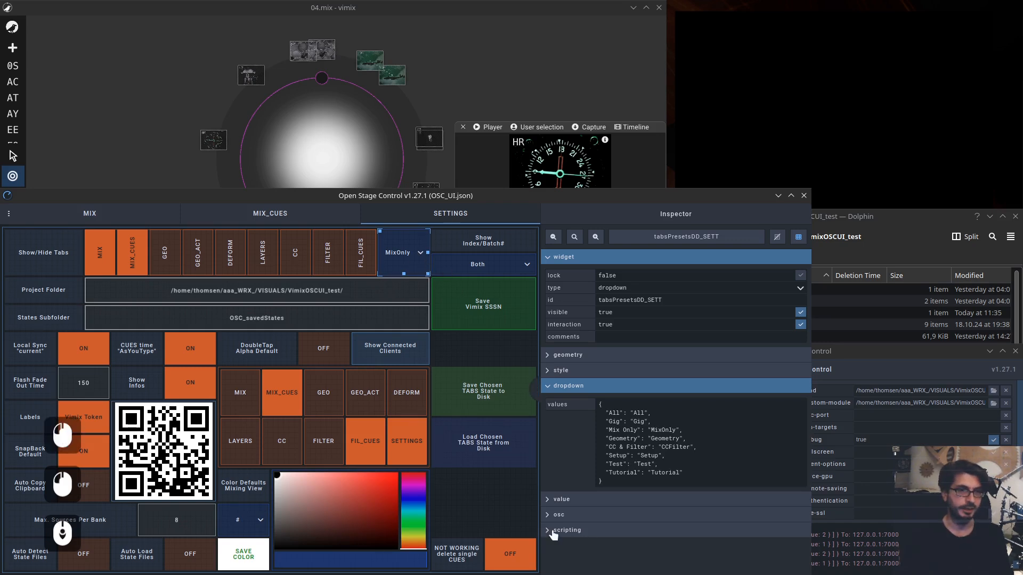
click(548, 533)
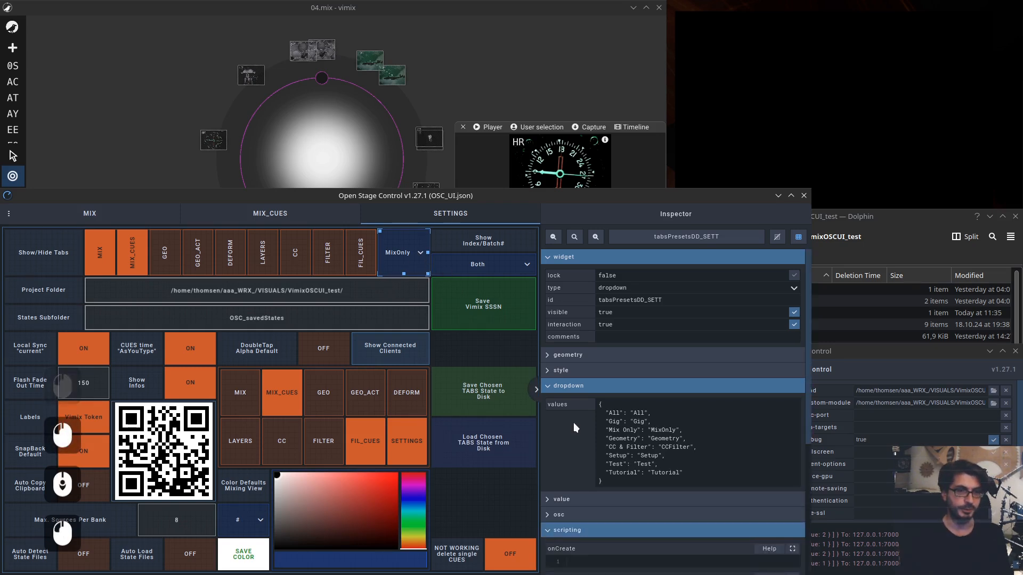
click(556, 389)
scroll(684, 383, down, 3)
scroll(684, 384, down, 3)
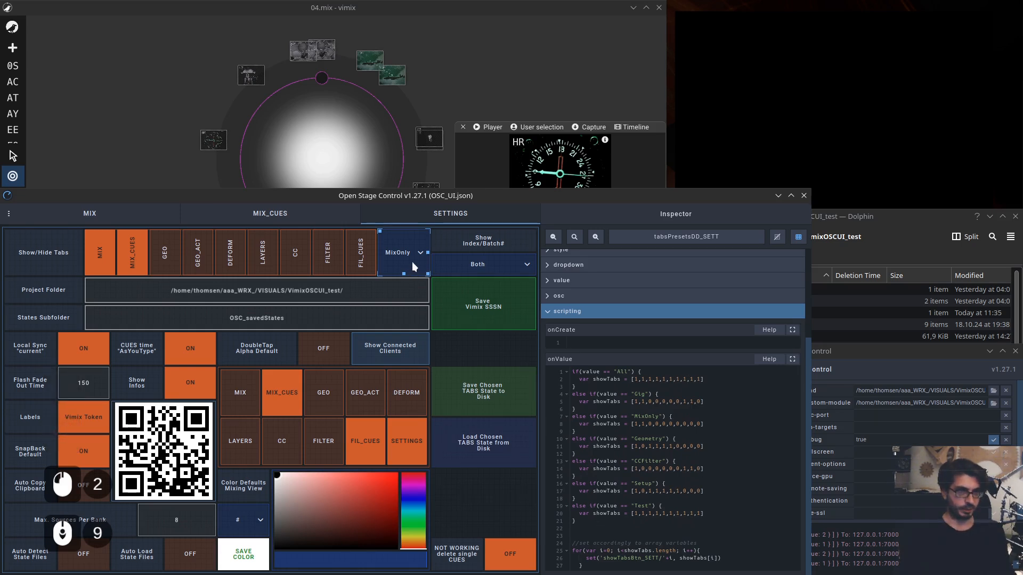
click(550, 316)
click(549, 432)
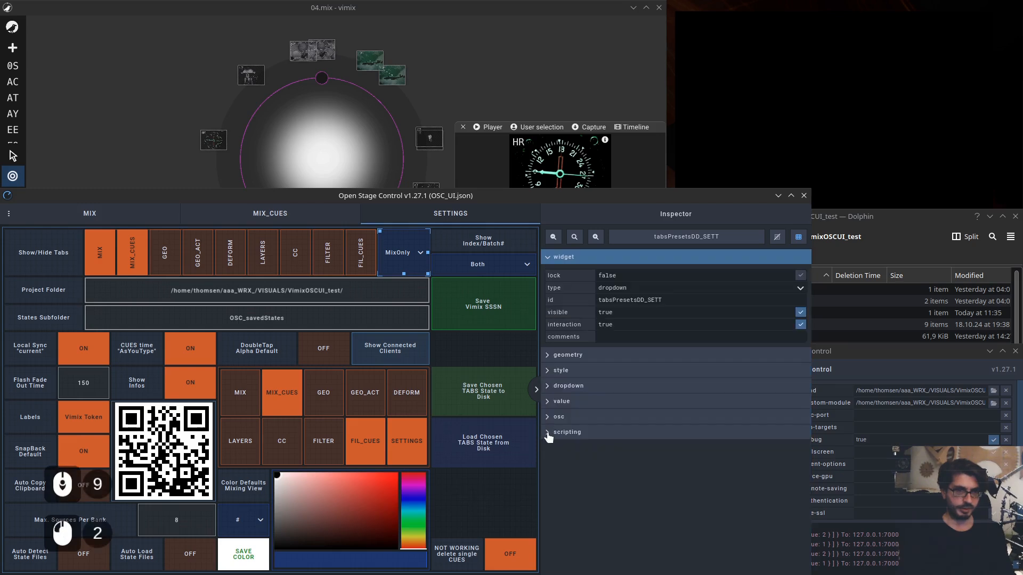
scroll(627, 383, down, 3)
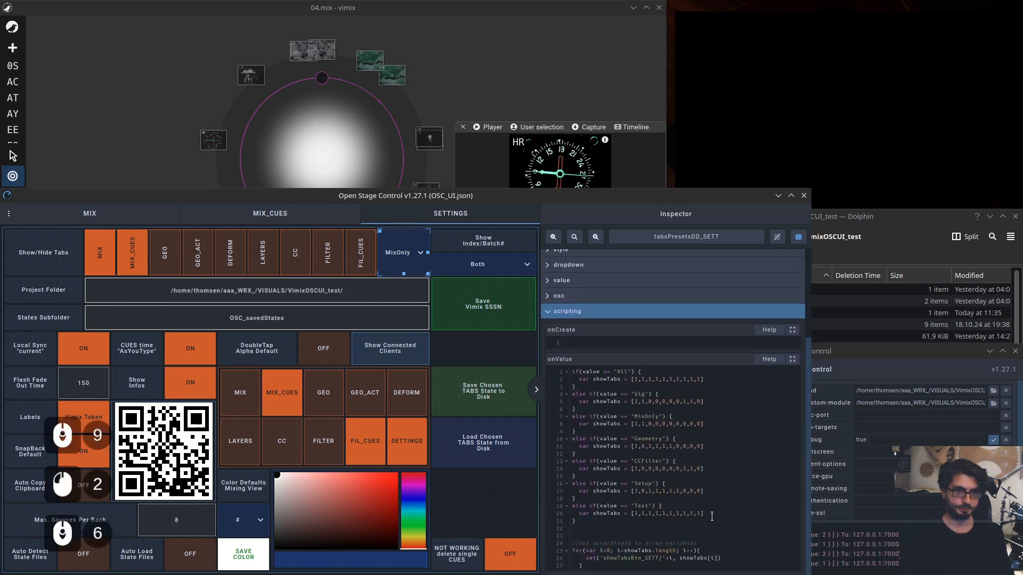
Duplicate the "Test" else-if block in the onValue script directly below the original
drag(579, 522, 569, 507)
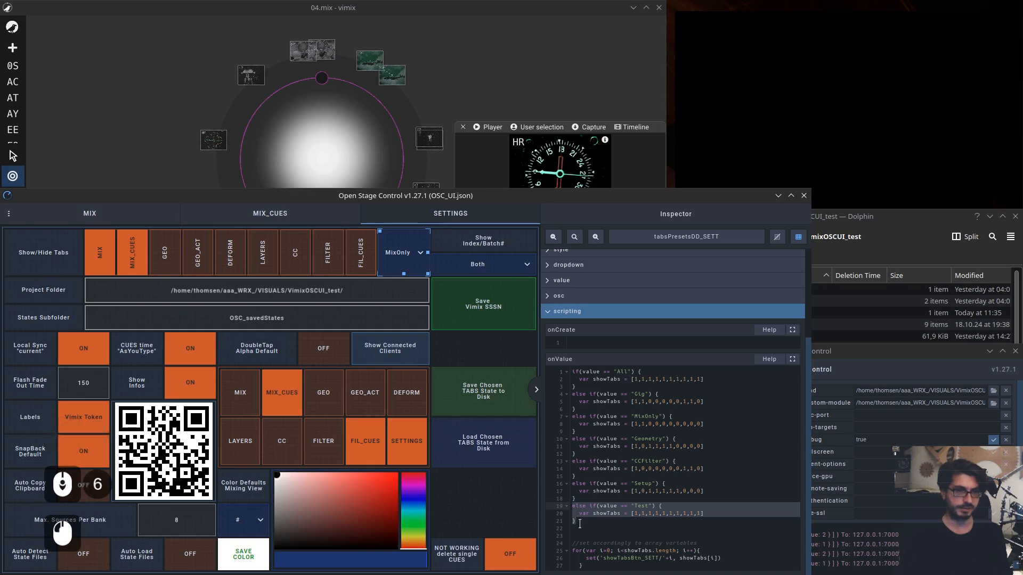
key(ctrl+c)
click(579, 523)
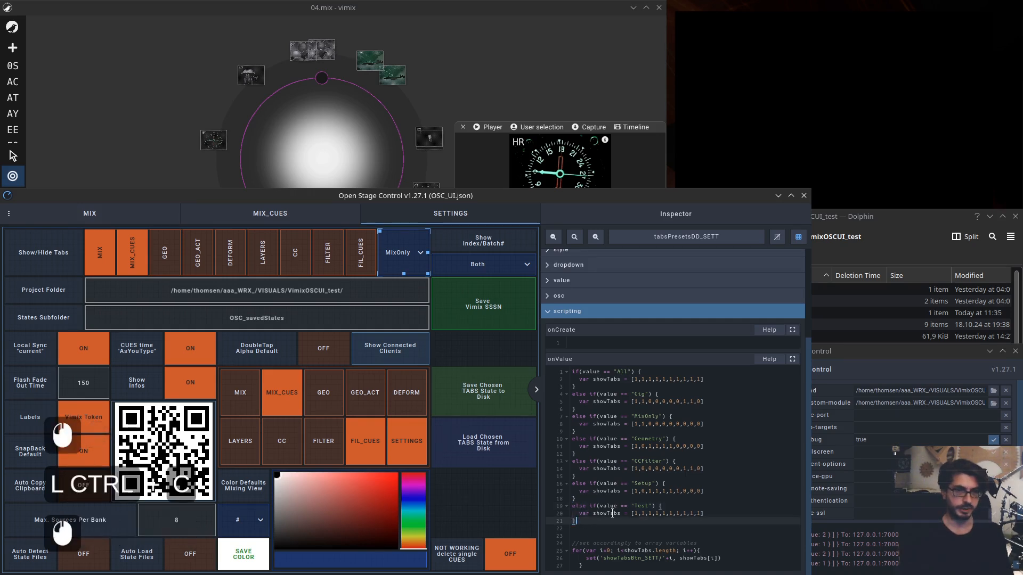
key(Return)
key(ctrl+v)
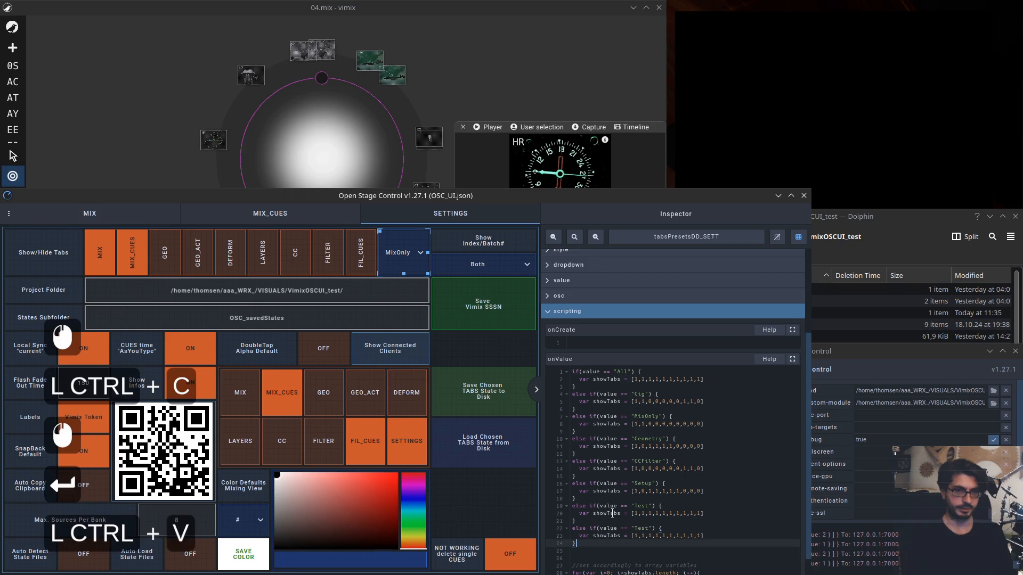
Rename the value compared in the duplicated "Test" else-if block of the onValue script to "Tutorial"
scroll(651, 472, down, 2)
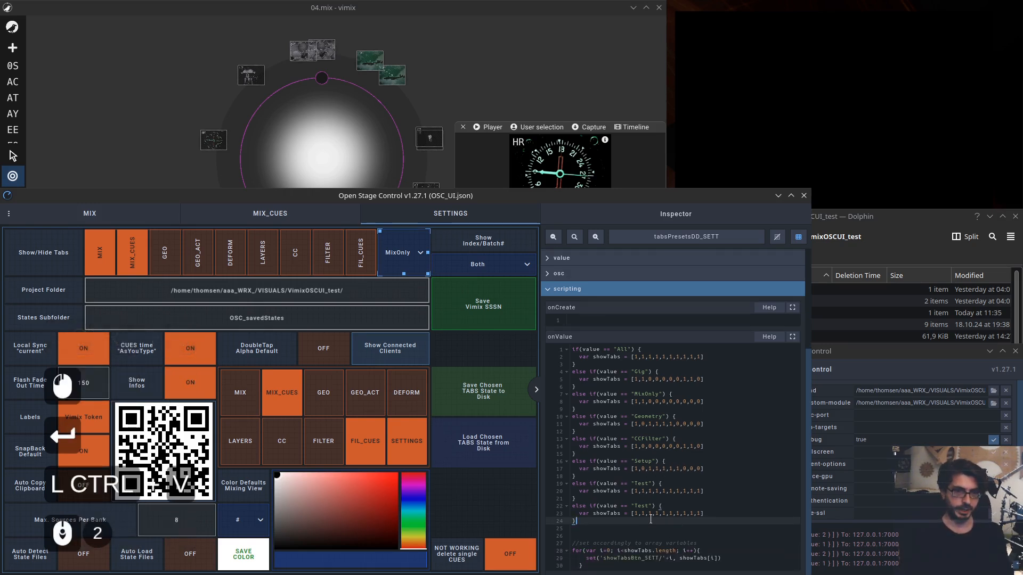
double_click(642, 506)
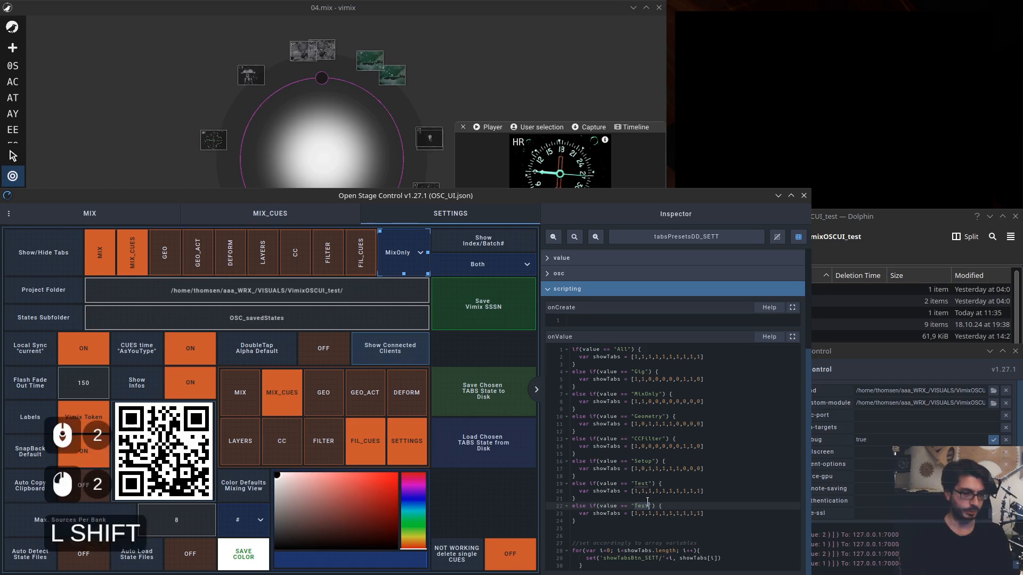
text(Tut)
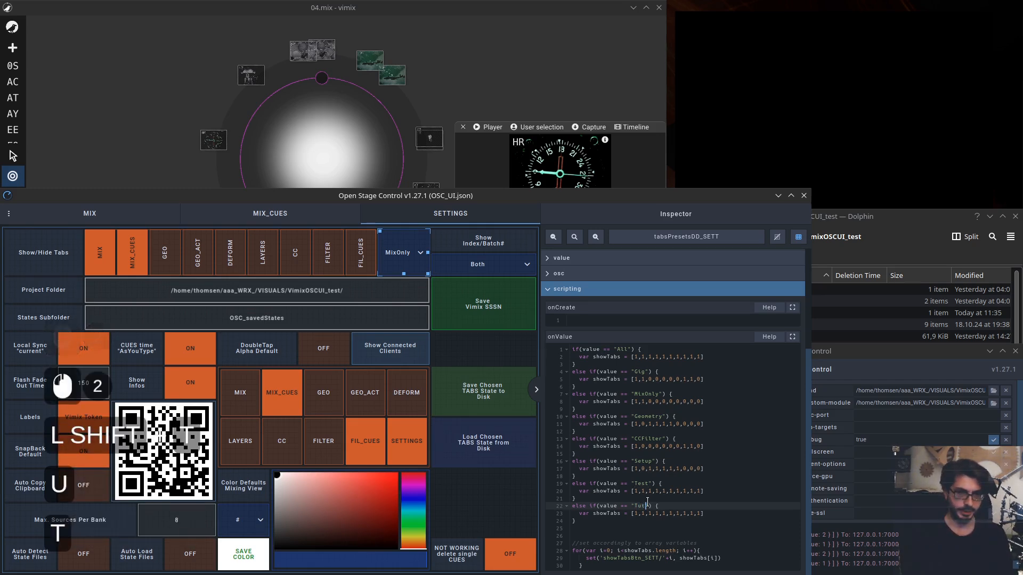
text(orial)
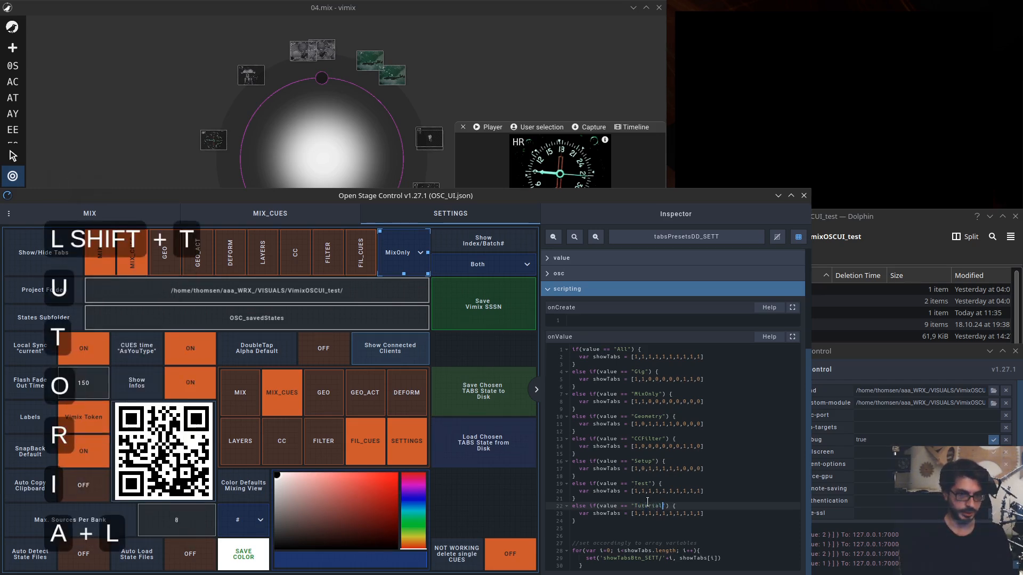
Set the Tutorial block's showTabs array to [1,0,0,1,0,1,1,0,1,1] and save the session file
key(Down)
key(Left)
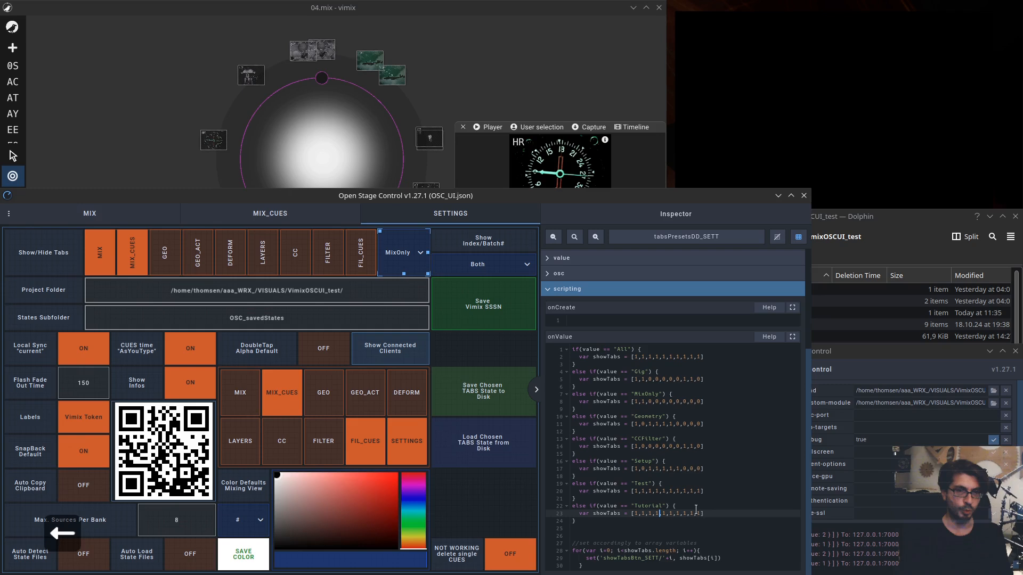
key(Right)
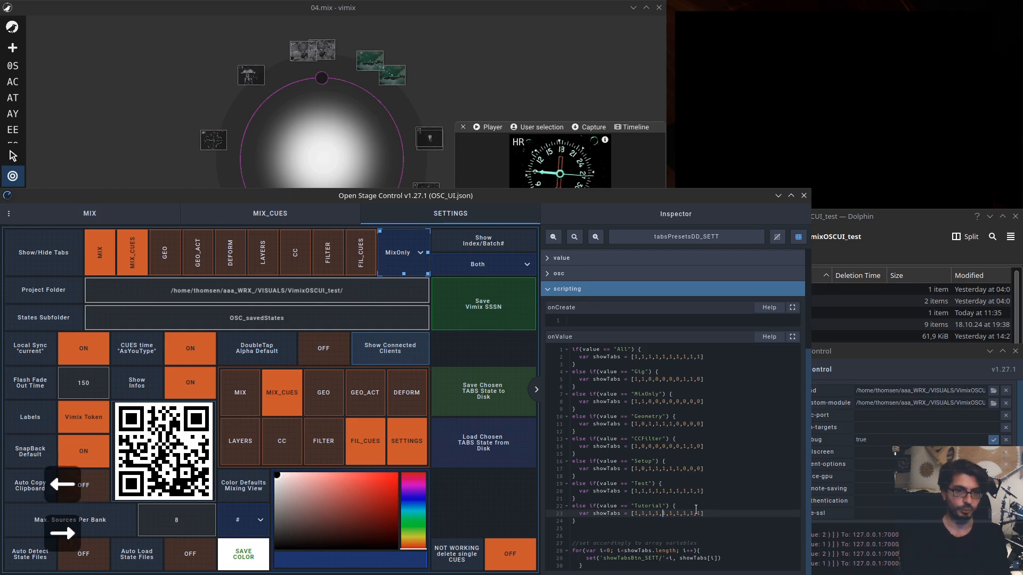
key(Right)
key(BackSpace)
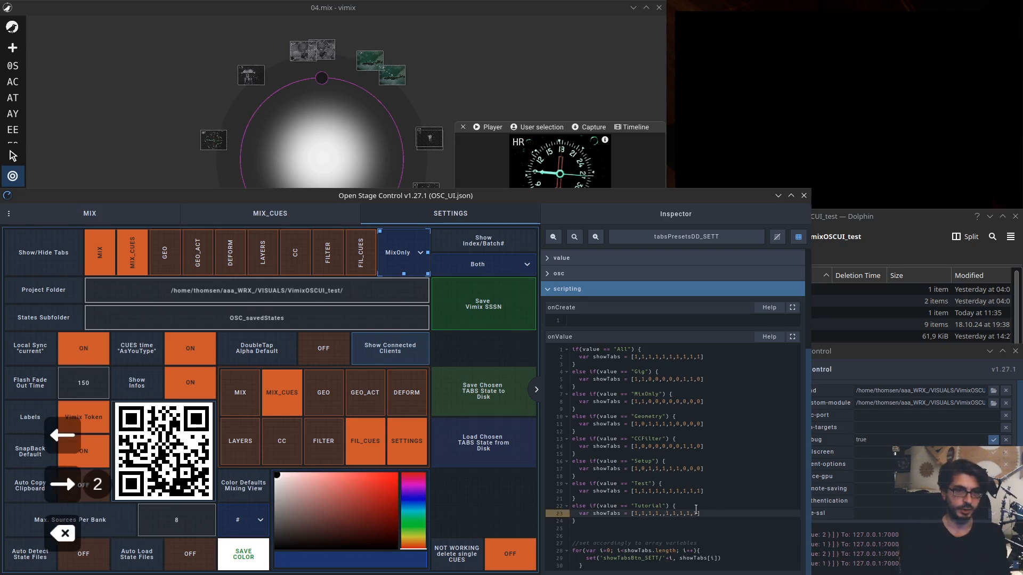
text(0)
key(Left)
key(Left)
key(Left)
key(Left)
key(BackSpace)
text(0)
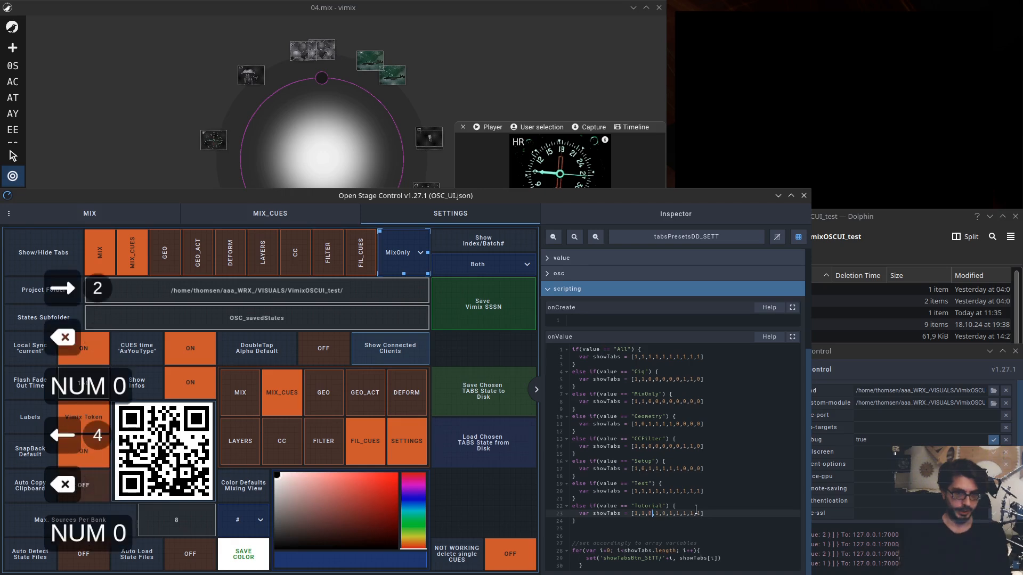
key(Left)
key(Left)
key(BackSpace)
text(0)
key(Right)
key(Right)
key(Right)
key(Right)
key(Right)
key(Right)
key(Right)
key(Right)
key(Right)
key(Right)
key(Right)
key(Right)
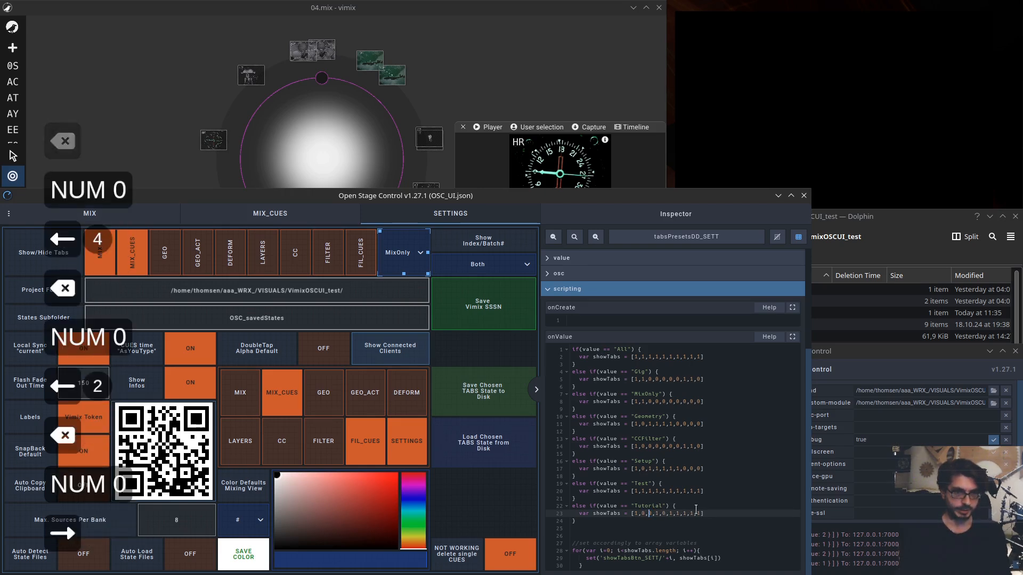
key(BackSpace)
text(0)
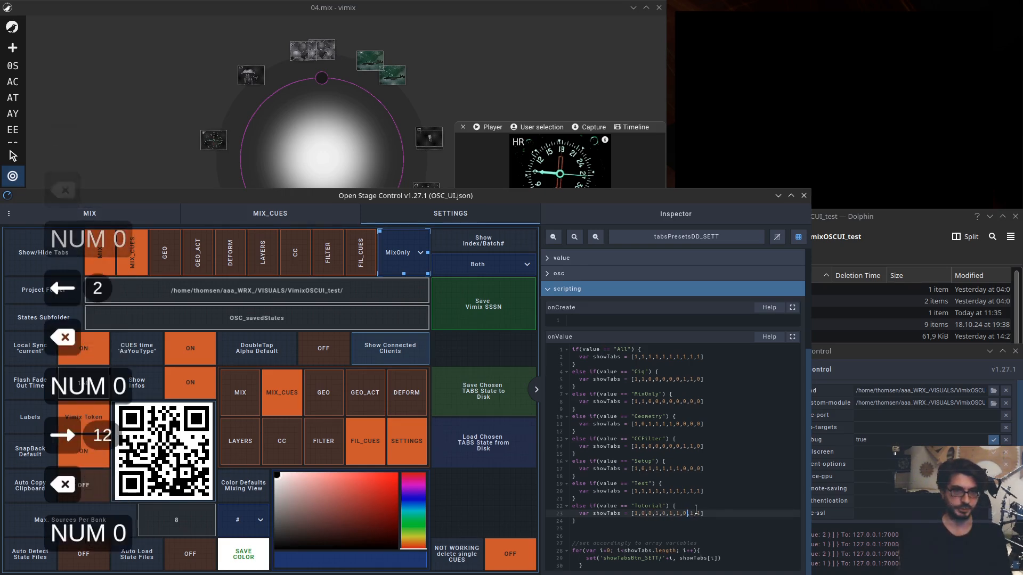
key(ctrl+s)
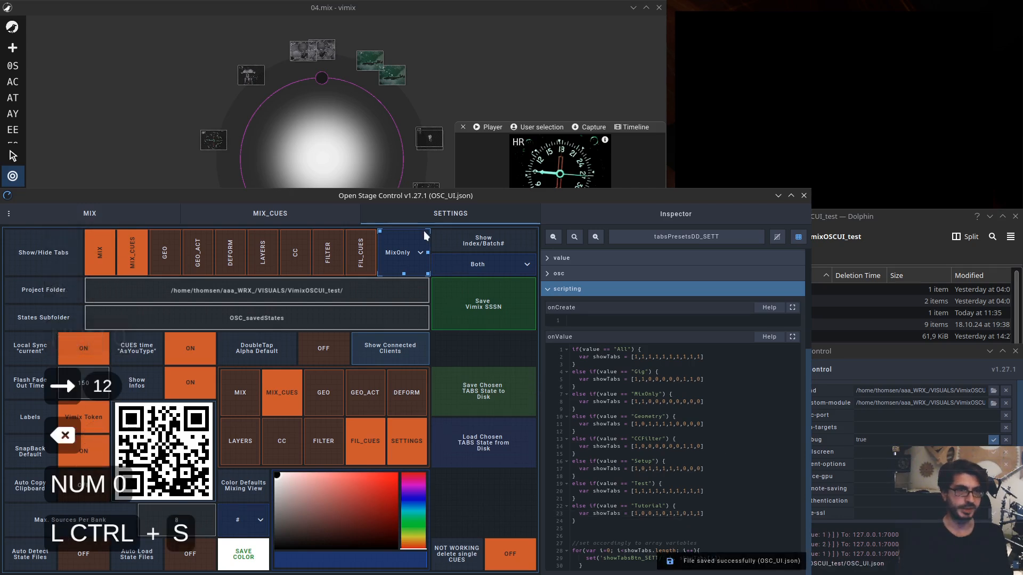
Test the Tutorial preset in the tab preset dropdown and switch back to Mix Only
click(399, 253)
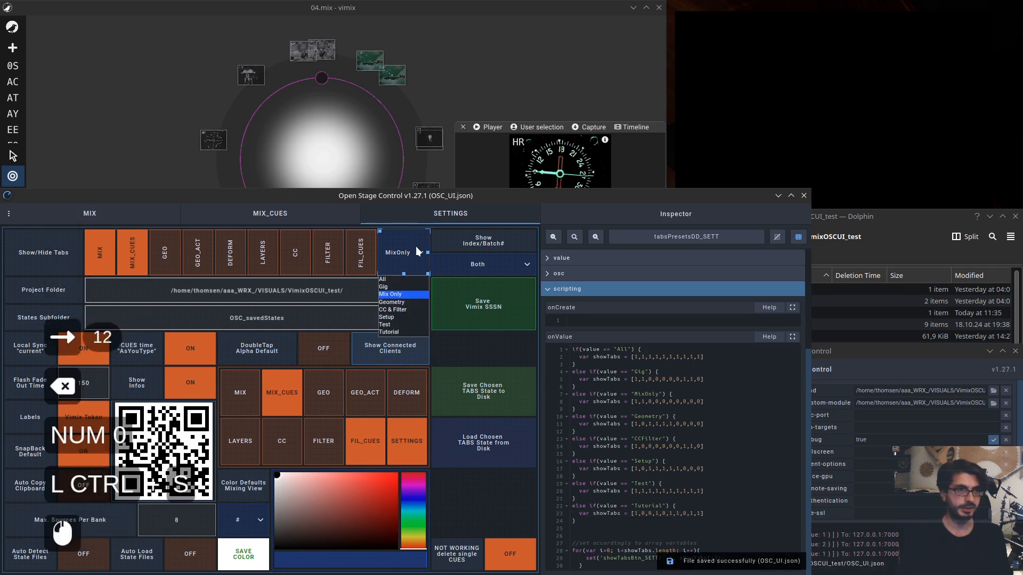
click(403, 331)
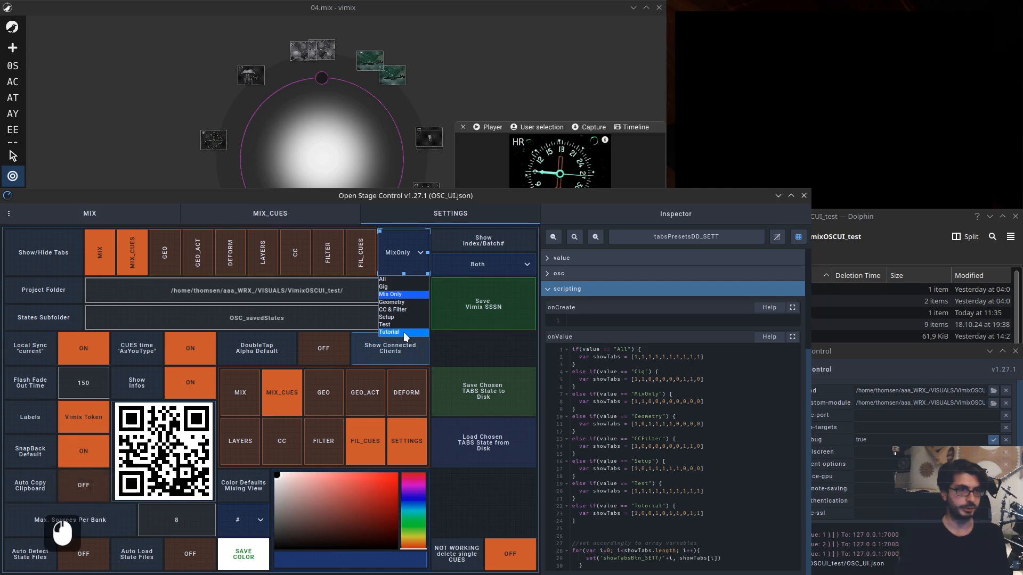
click(405, 255)
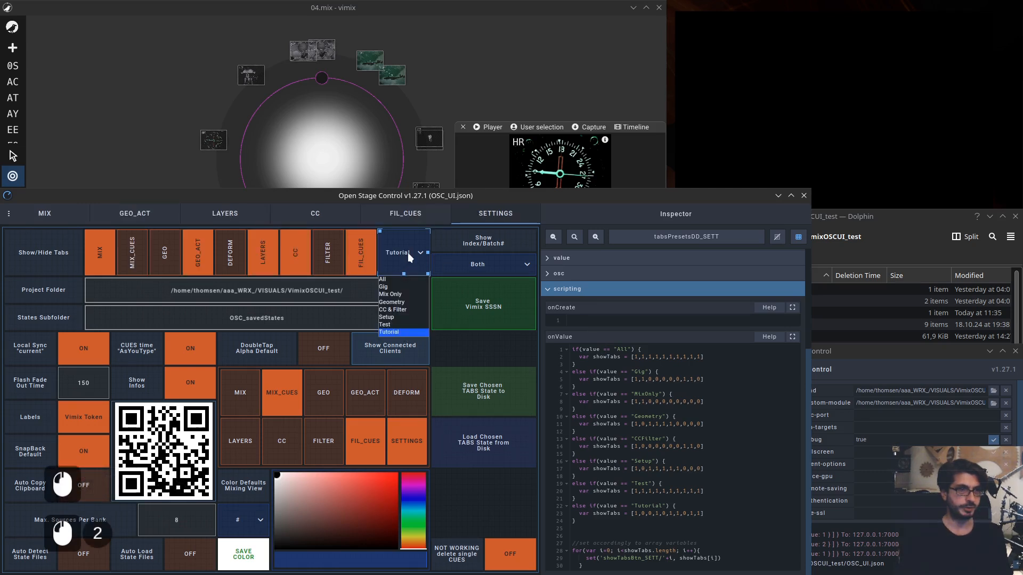
click(408, 294)
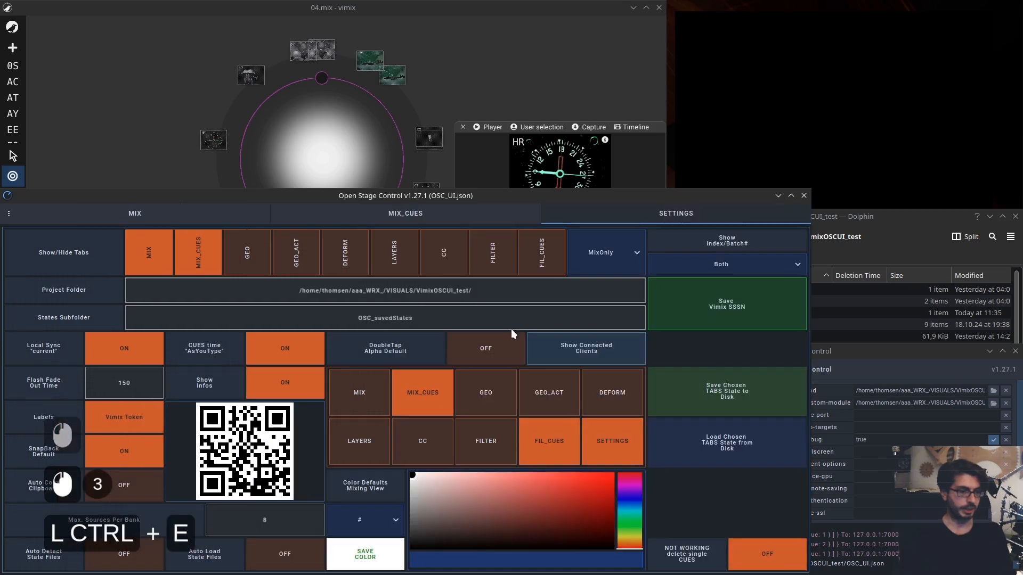
Leave edit mode and check the options in the tab preset list without choosing another preset
key(ctrl+e)
click(619, 257)
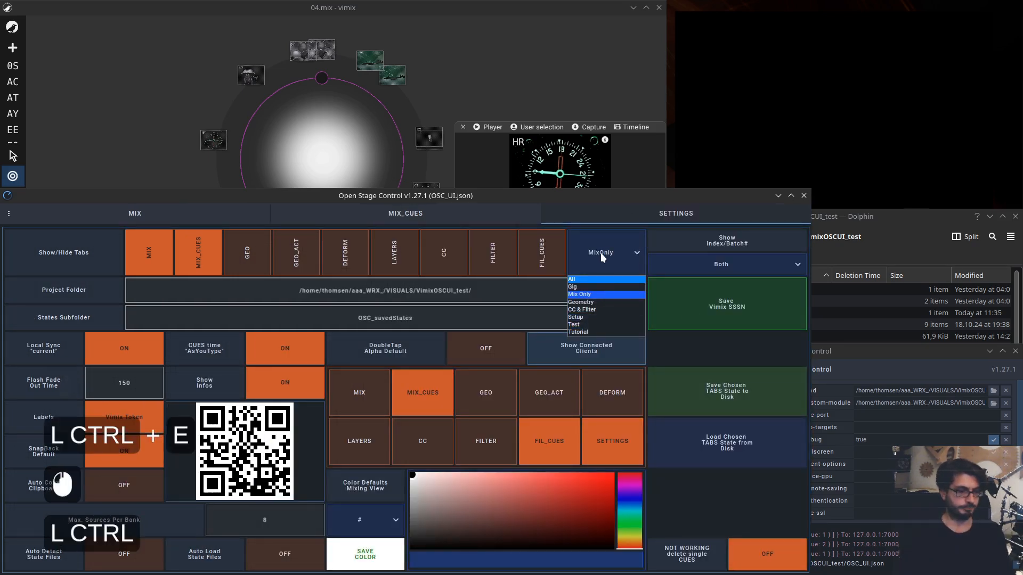
key(ctrl+e)
click(590, 193)
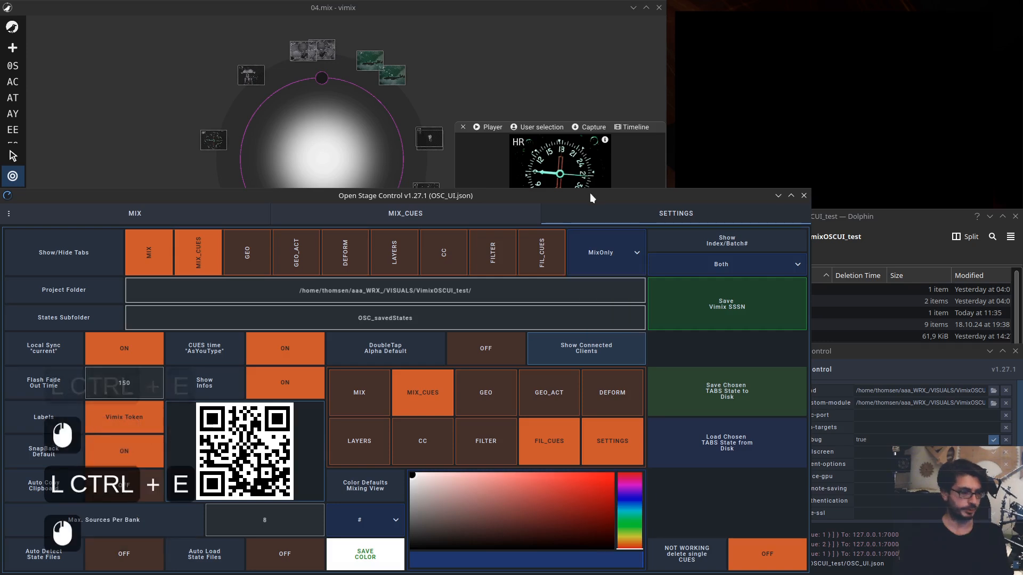
Return to editing the tab preset dropdown and delete the "Test" and "Tutorial" else-if blocks from its onValue script
key(ctrl+e)
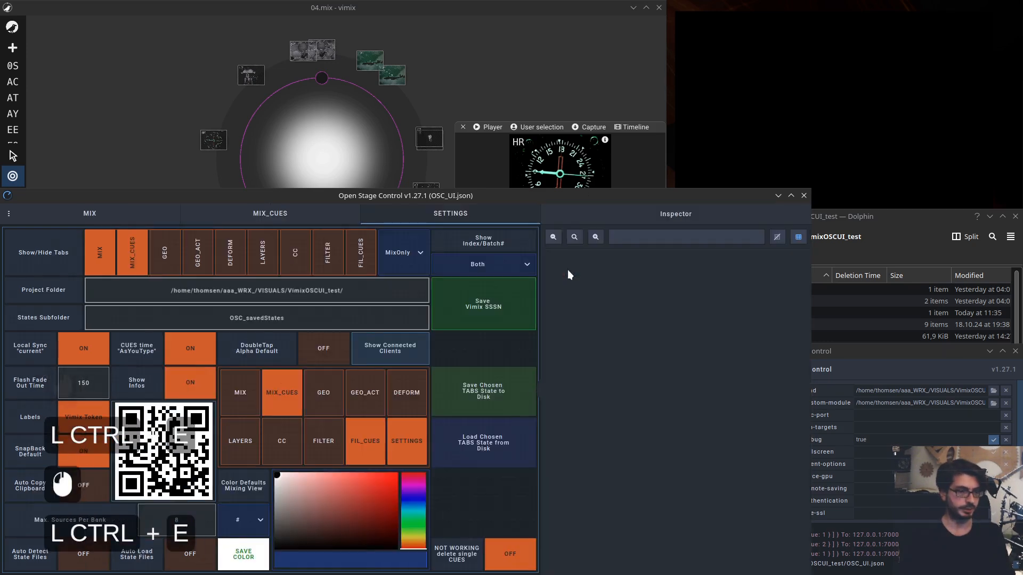
click(415, 246)
scroll(684, 459, down, 7)
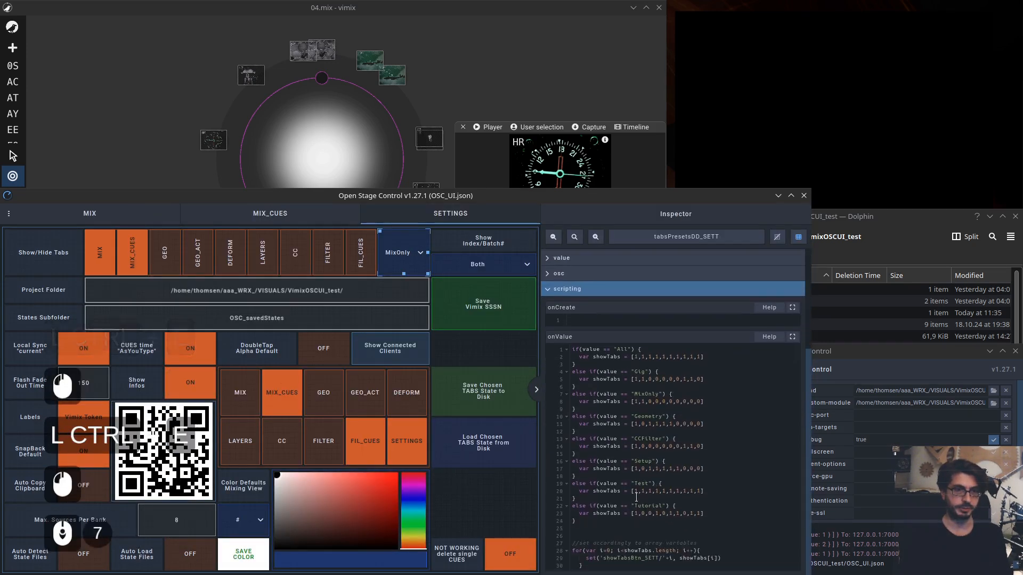
drag(587, 524, 561, 483)
key(BackSpace)
key(BackSpace)
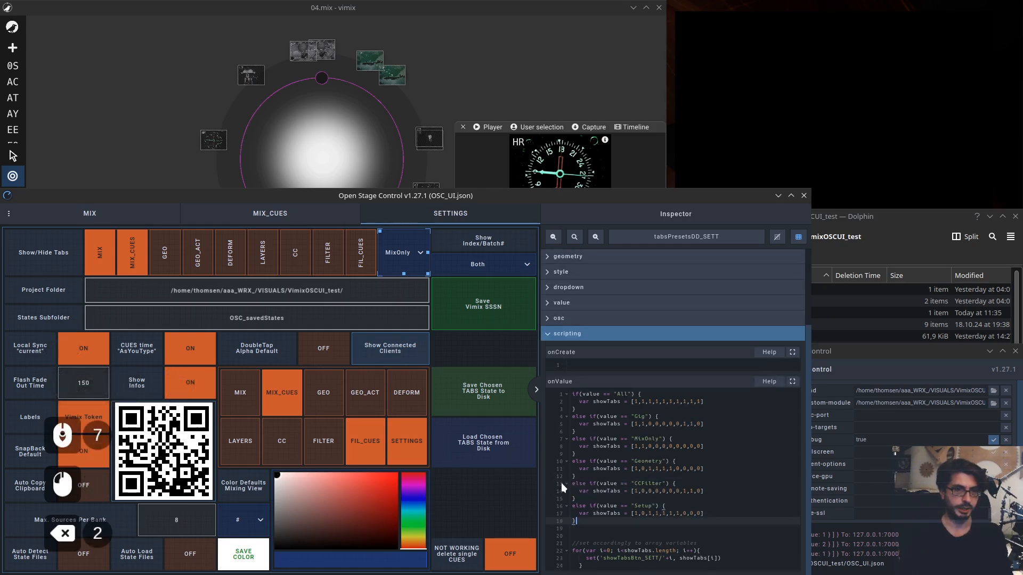
Remove the "Test" and "Tutorial" entries from the dropdown's values, leaving "Setup" as the last one, and save the session file
click(404, 248)
scroll(555, 449, up, 4)
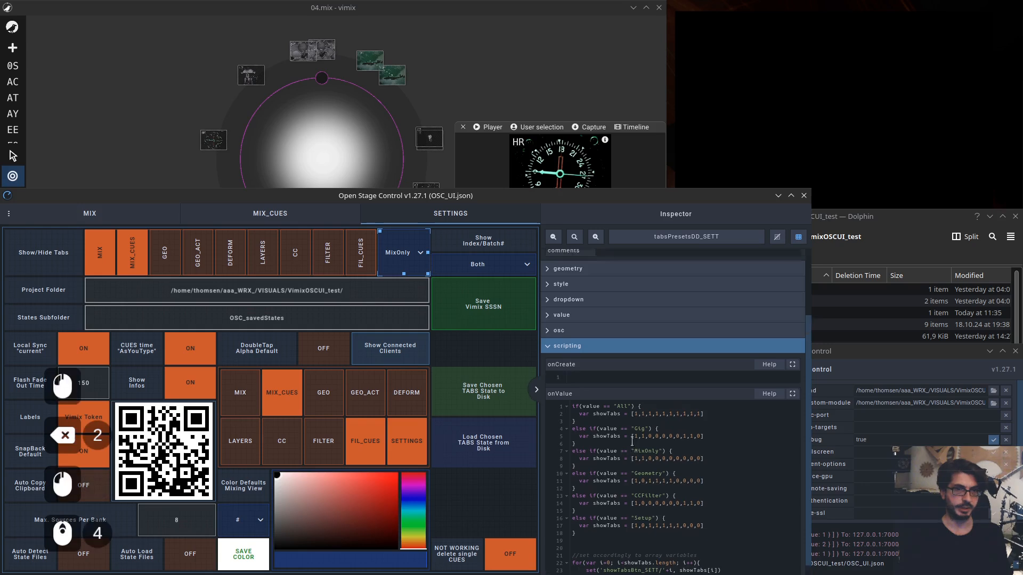
click(550, 434)
click(550, 403)
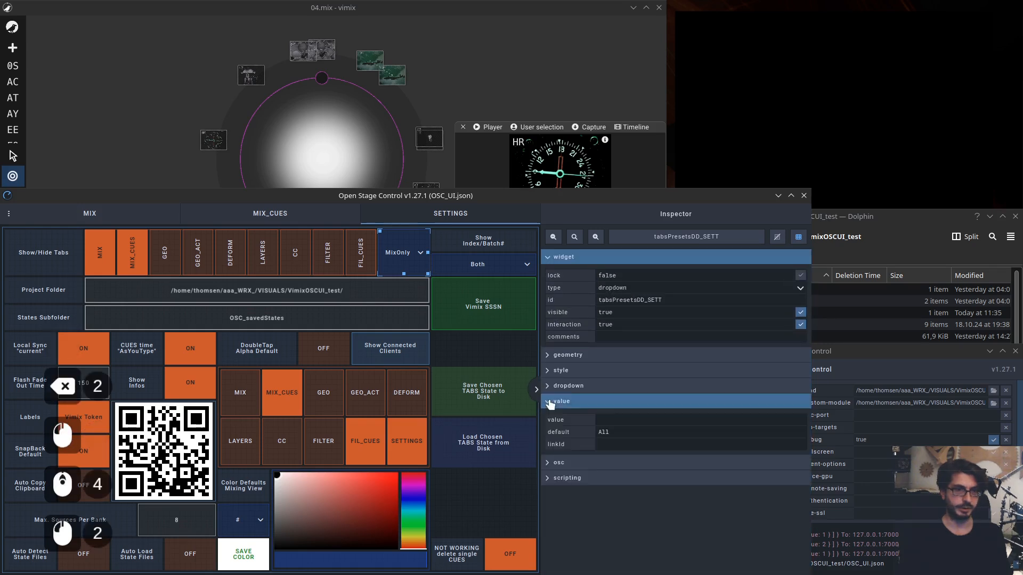
click(562, 386)
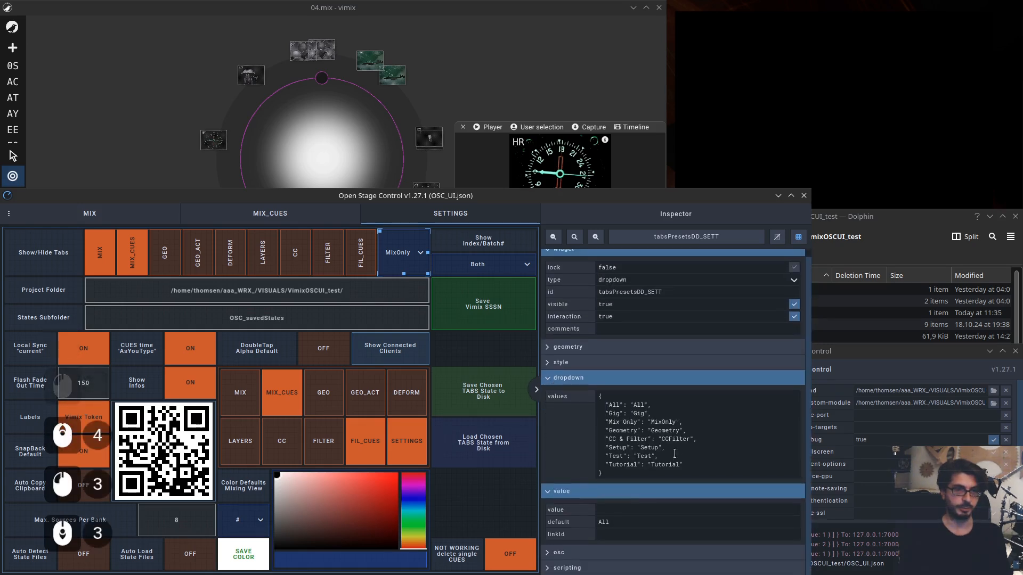
drag(689, 465, 584, 457)
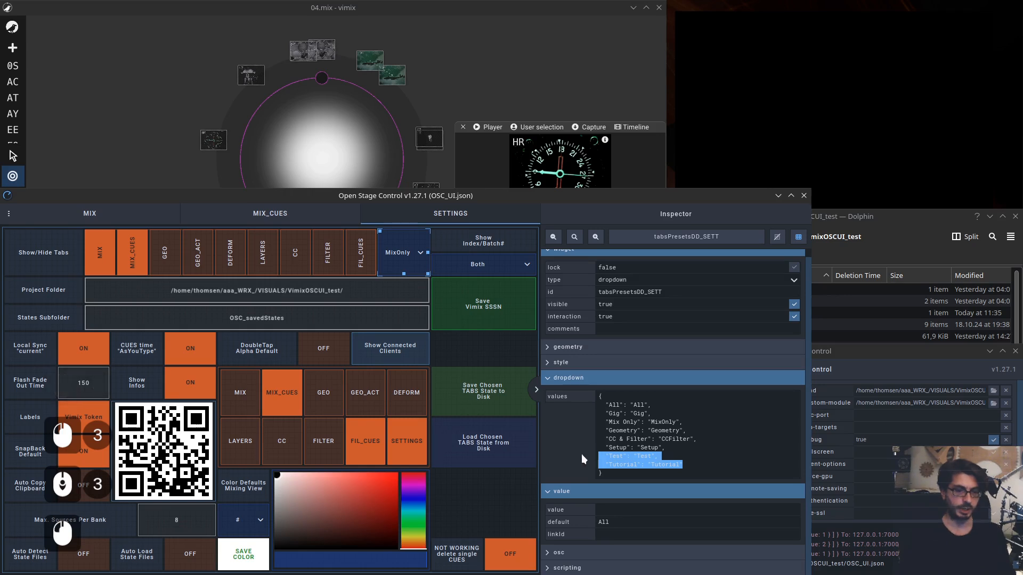
key(BackSpace)
key(BackSpace)
key(BackSpace)
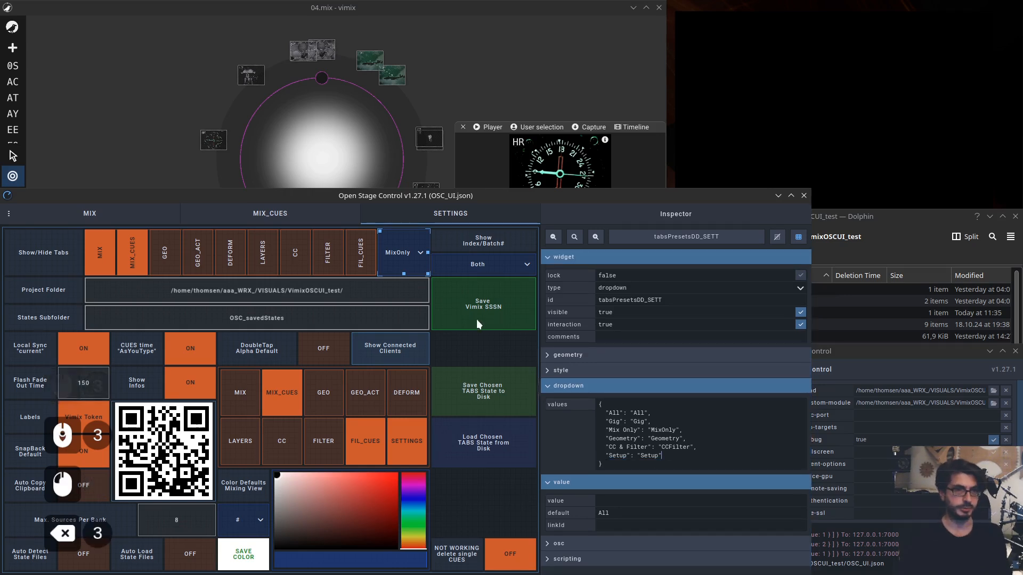
click(475, 341)
key(ctrl+s)
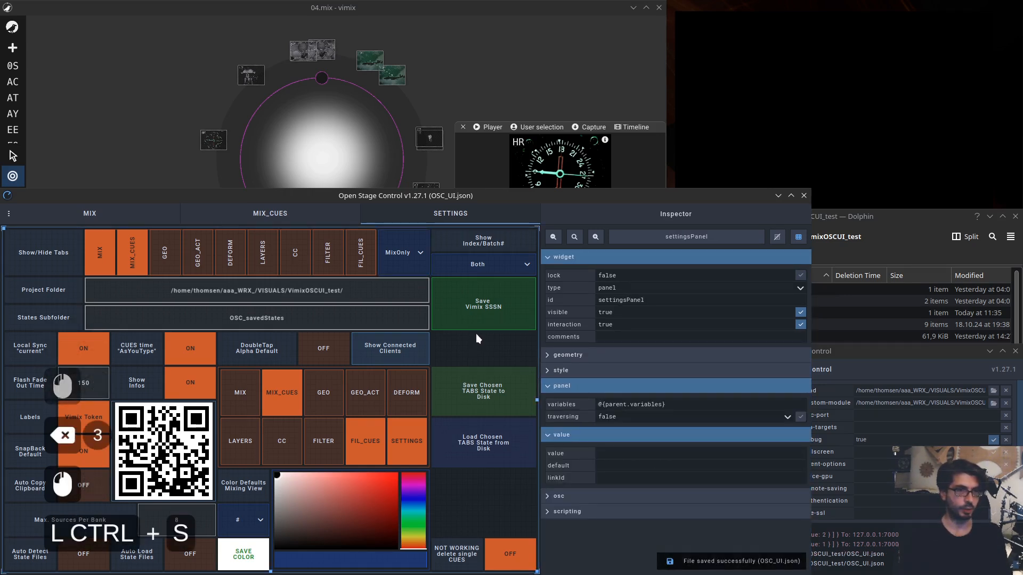
Select the tab preset dropdown and switch its preset to All
click(398, 259)
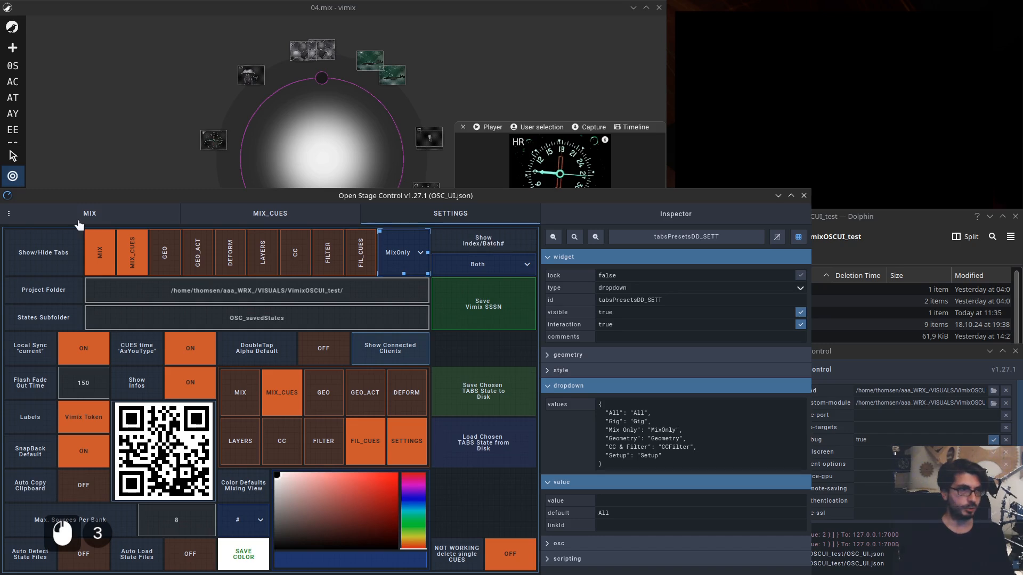
click(408, 258)
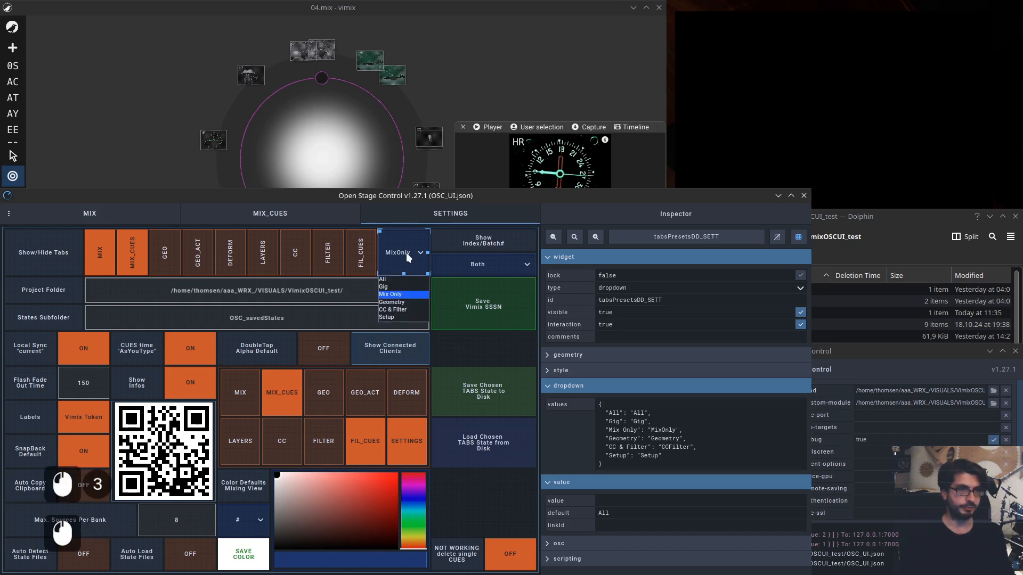
click(396, 279)
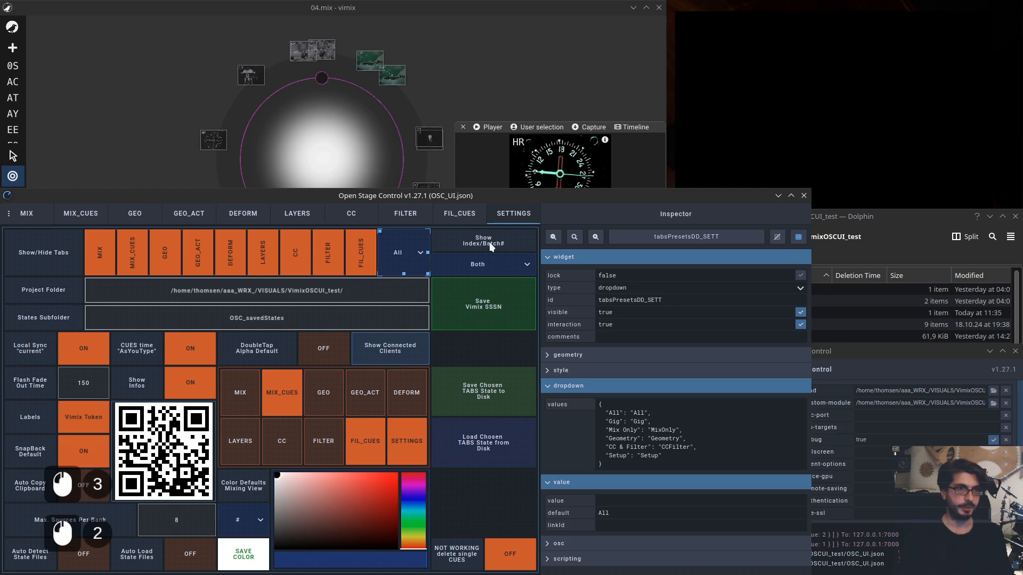
Open the MIX tab, select its address switch and leave edit mode
click(26, 215)
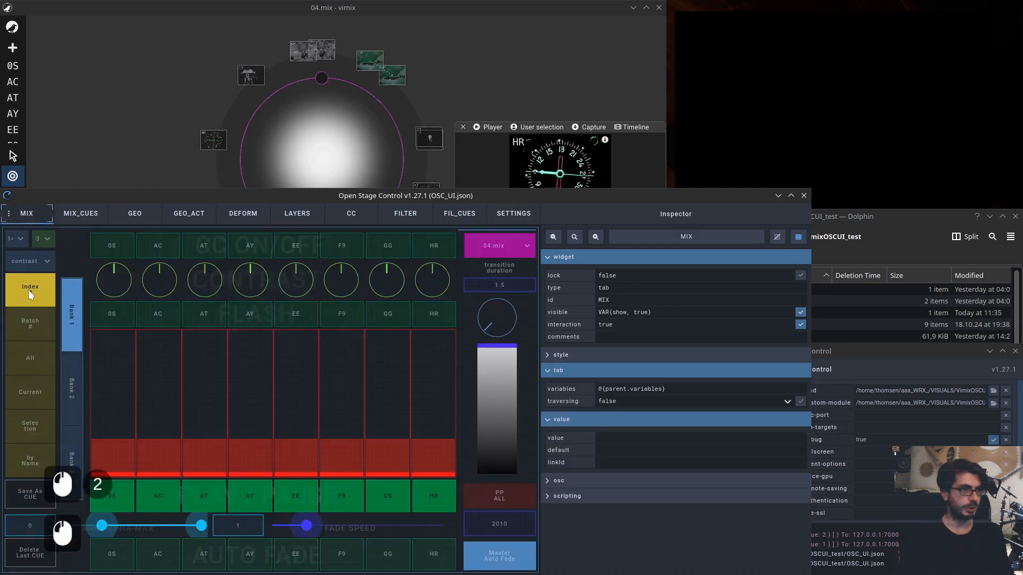
click(23, 320)
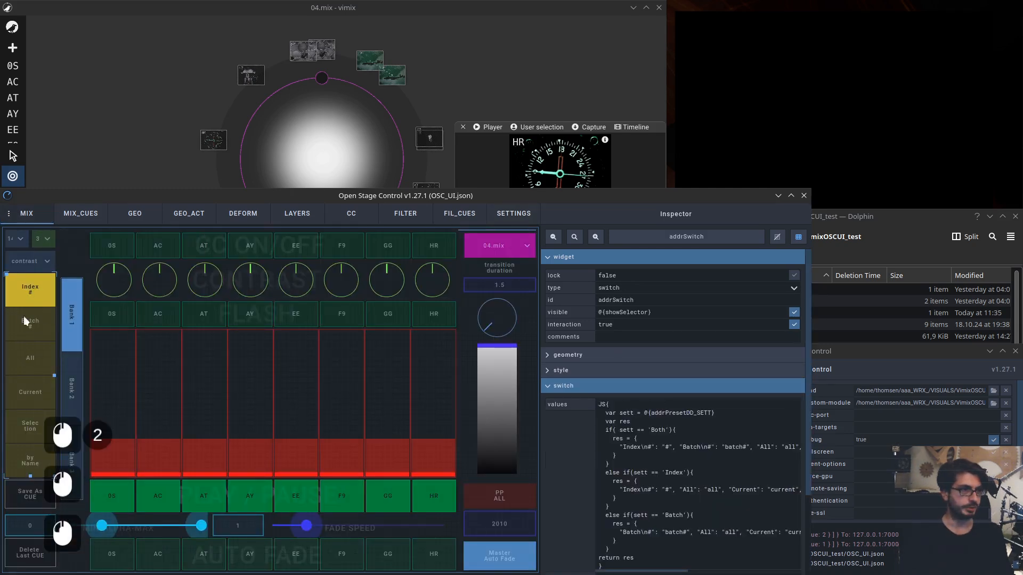
click(24, 315)
click(27, 298)
key(ctrl+e)
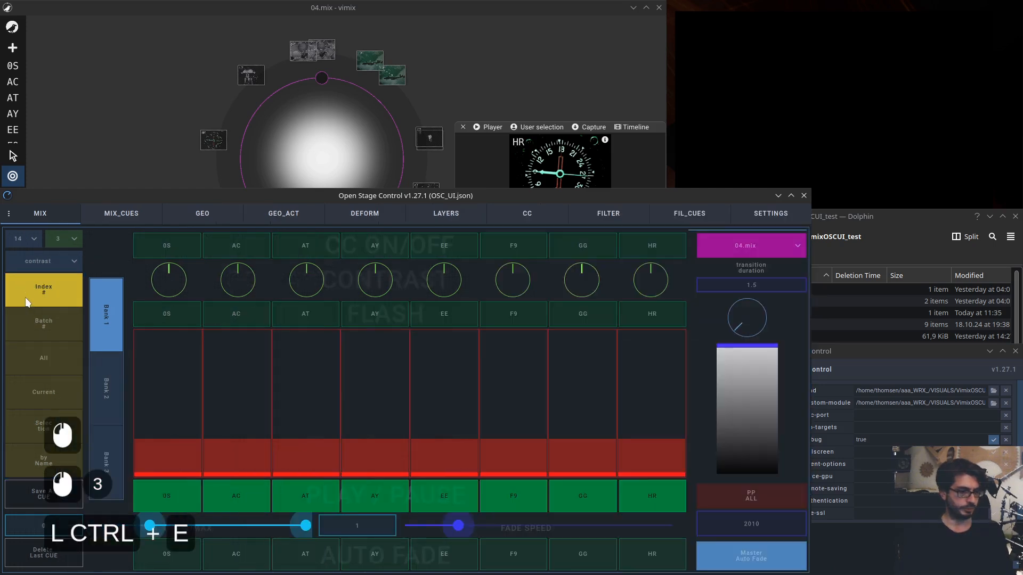
View the MIX tab in Batch # and All addressing modes and return it to Index #
click(53, 321)
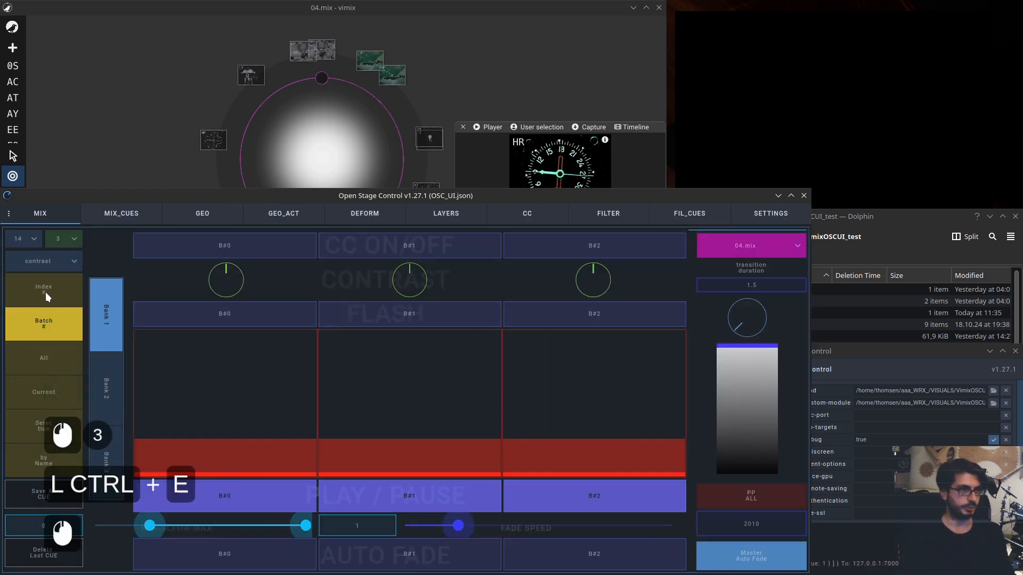
click(46, 359)
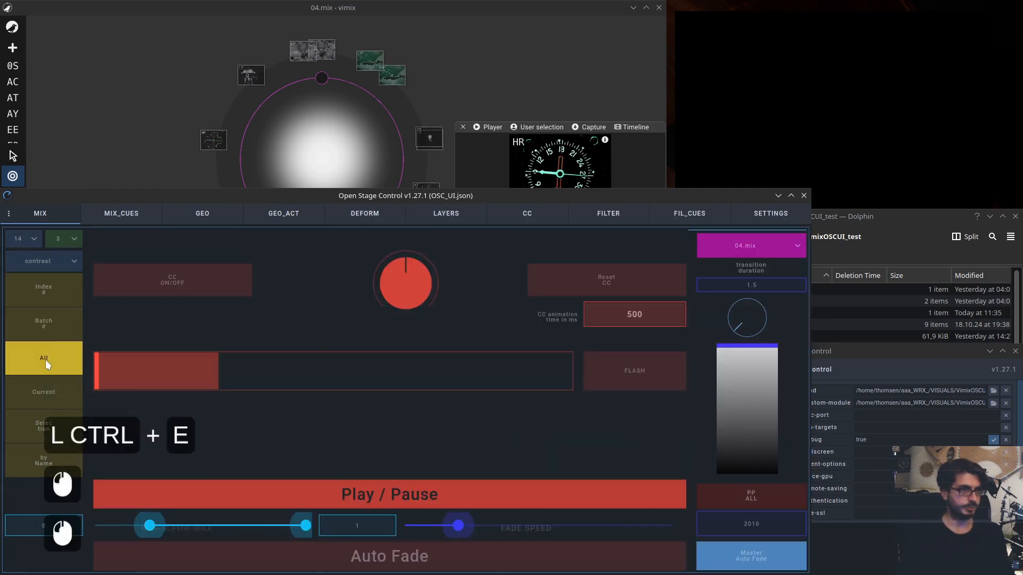
click(46, 360)
click(52, 290)
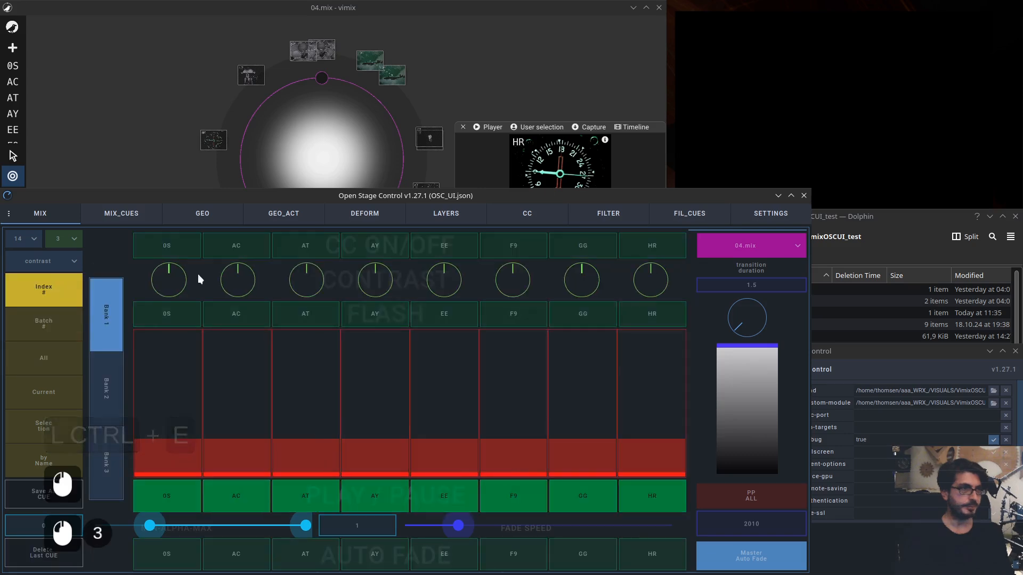
Show the MIX tab in Batch # mode, then frame-select the 0S and HR sources beside vimix's mixing circle and return to Open Stage Control
click(57, 319)
click(140, 123)
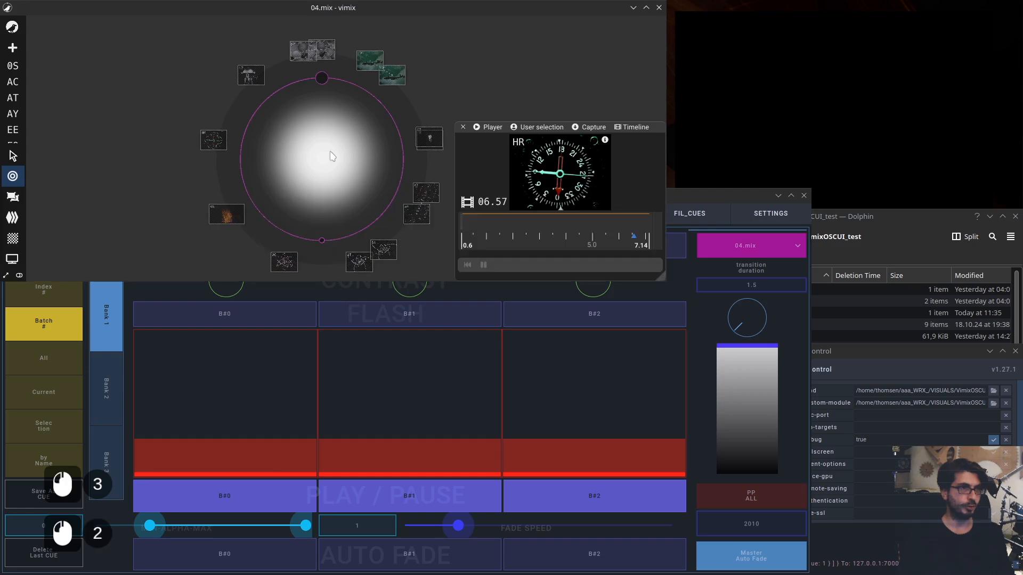
drag(166, 114, 270, 238)
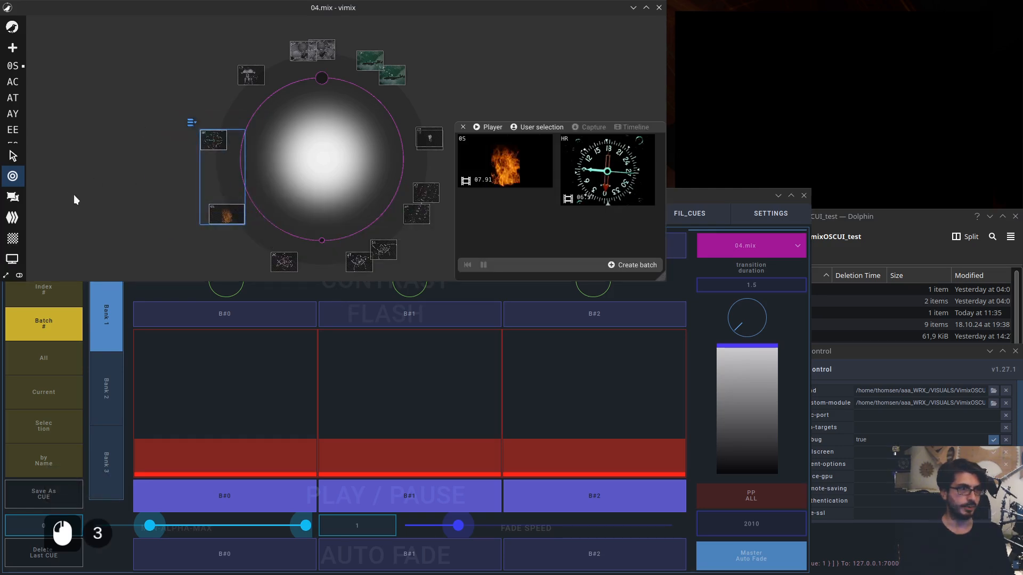
click(130, 298)
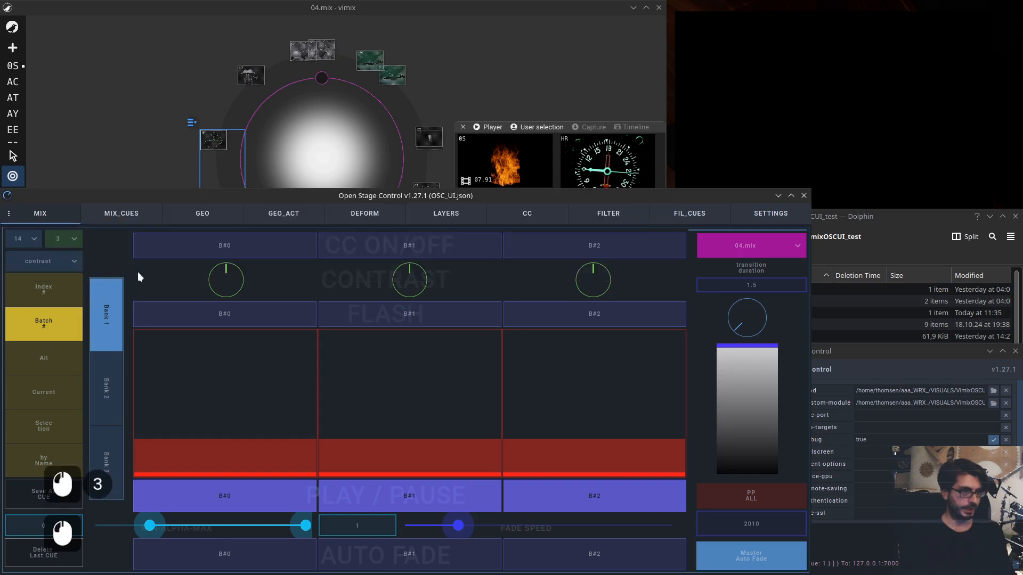
Set the Show Index/Batch# setting to Batch and open the MIX tab
click(751, 216)
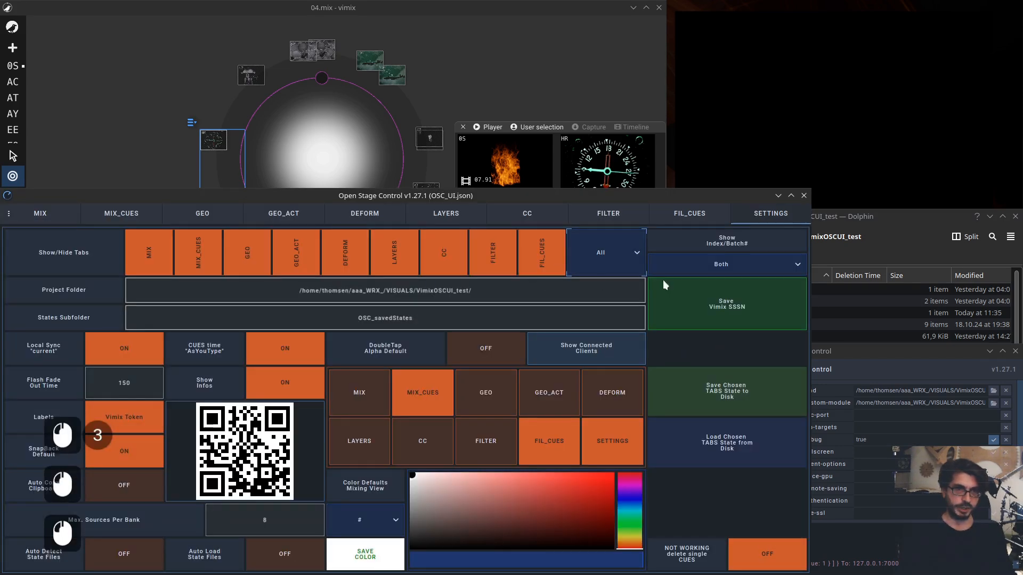
click(738, 258)
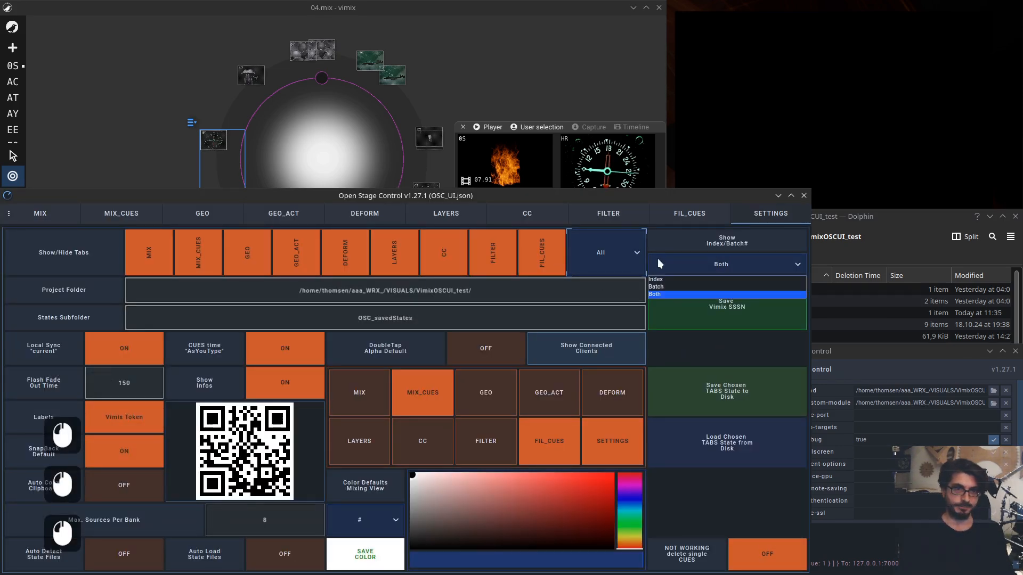
click(682, 286)
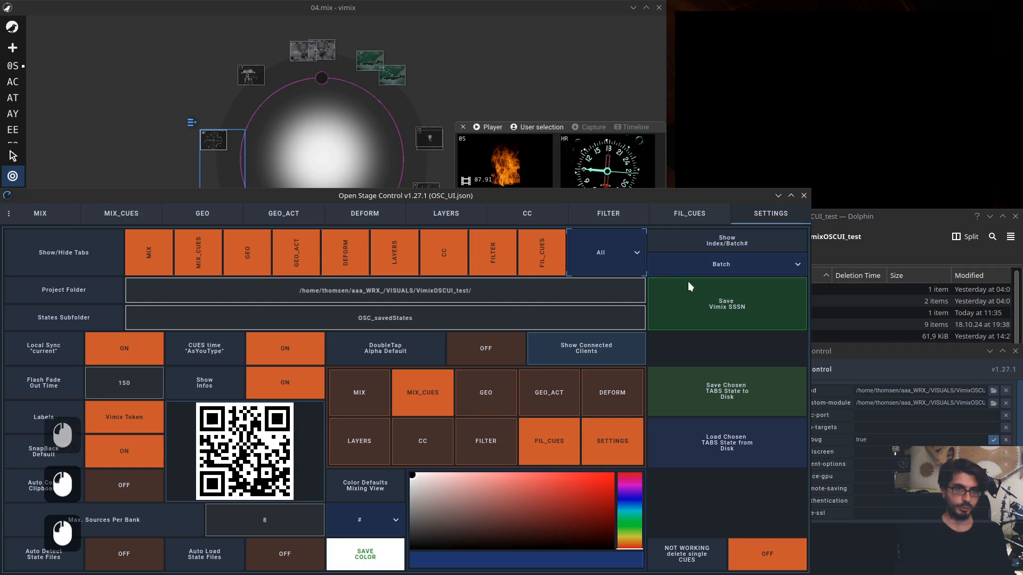
click(50, 216)
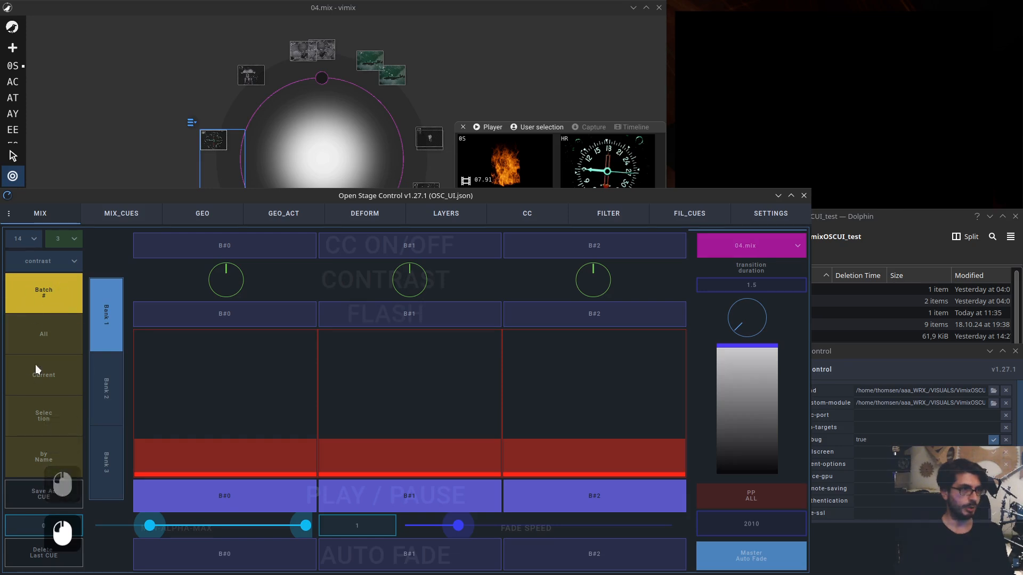
View the MIX tab in All and Current addressing modes and return it to Batch #
click(46, 336)
click(64, 387)
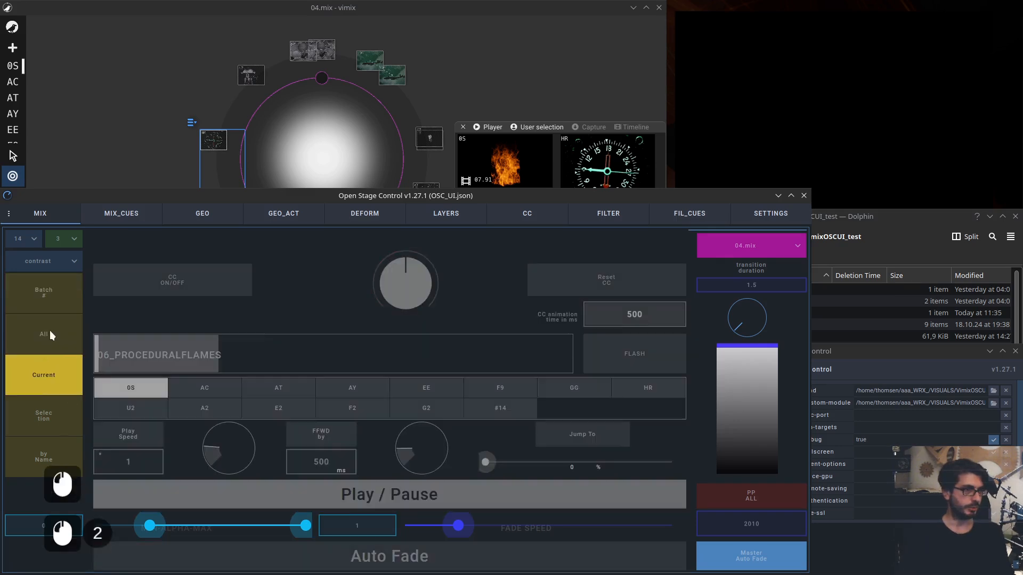
click(49, 330)
click(47, 300)
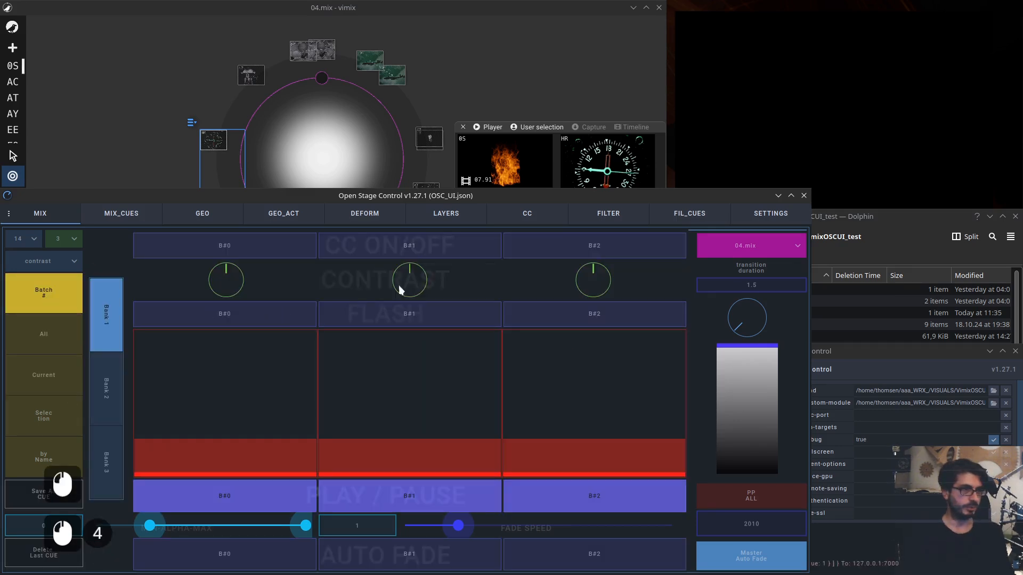
Set the Show Index/Batch# setting to Index and check the MIX tab's addressing modes
click(751, 218)
click(742, 265)
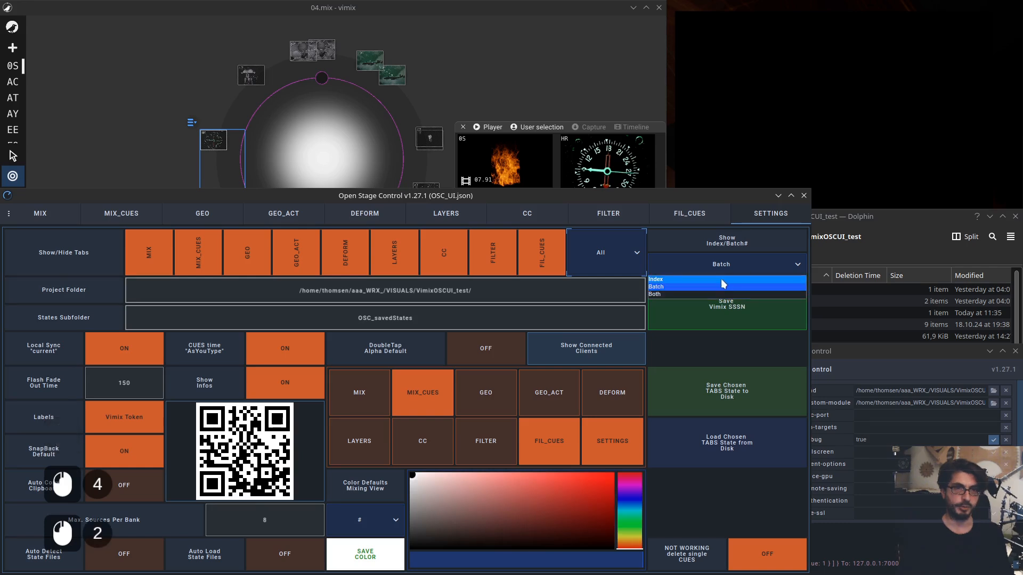
click(721, 280)
click(44, 212)
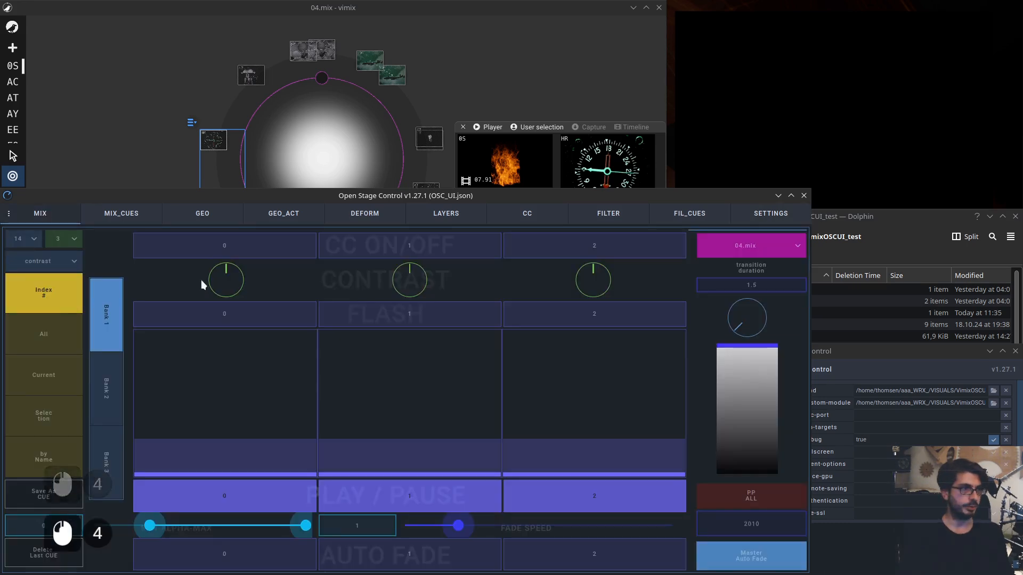
Set the Show Index/Batch# setting in SETTINGS back to Both
click(749, 225)
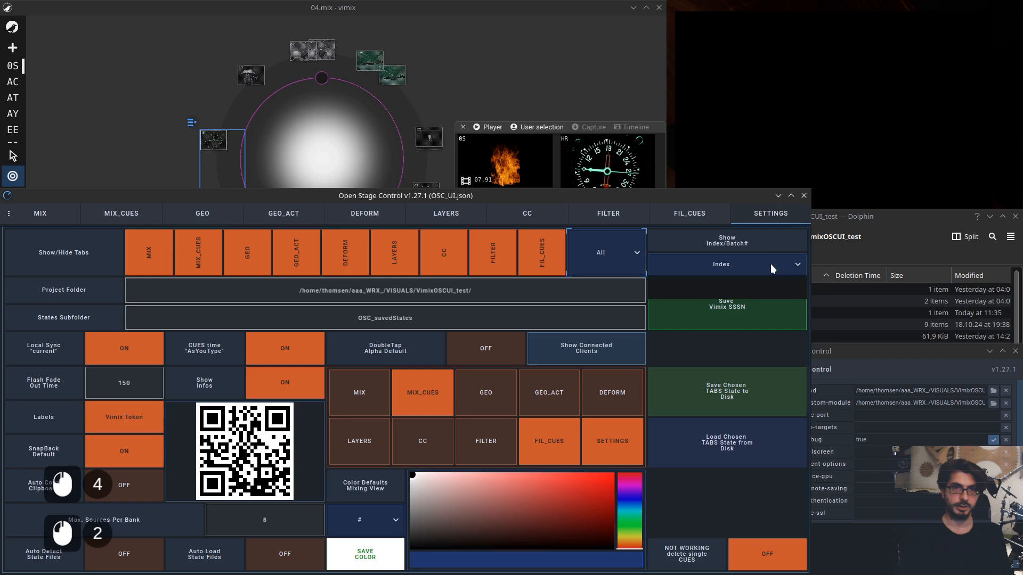
click(771, 263)
click(727, 294)
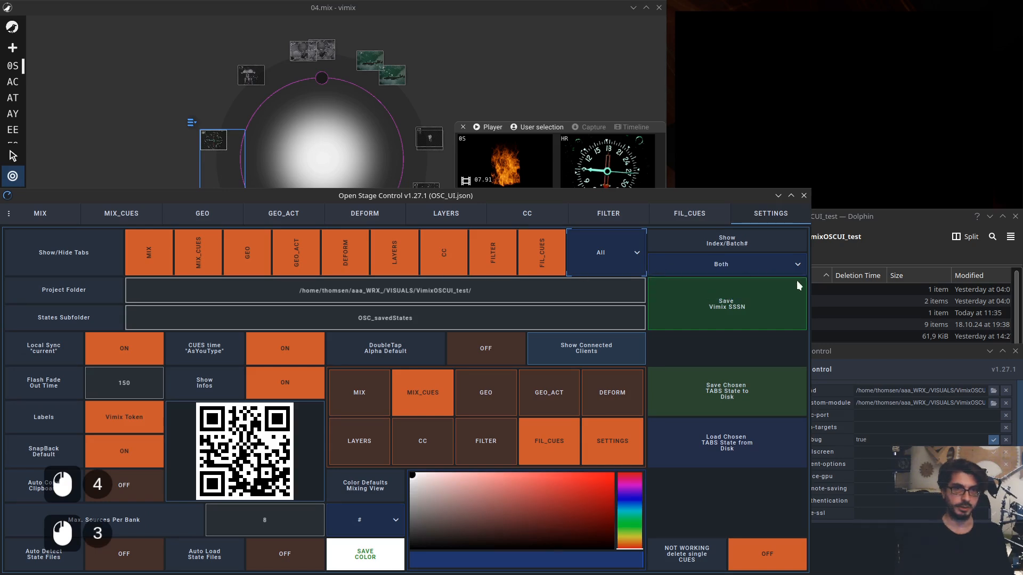
Highlight the Project Folder path to examine it, leaving its text as it is
triple_click(490, 292)
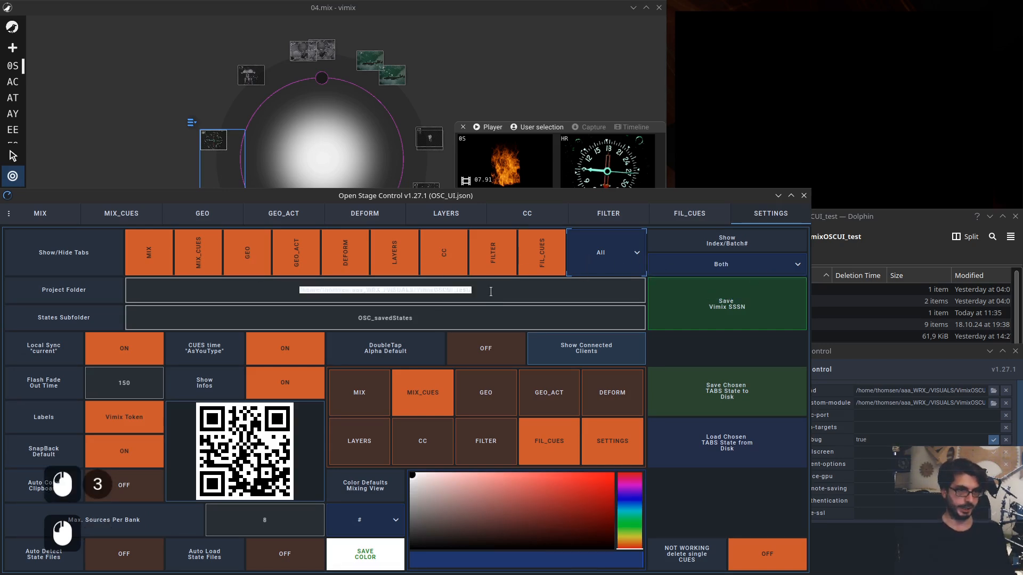
double_click(490, 291)
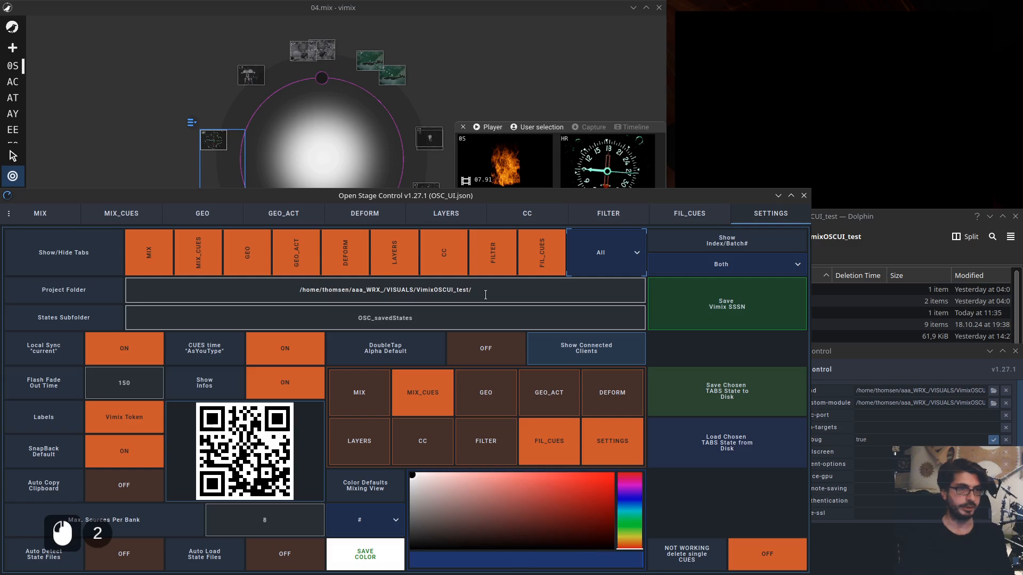
click(142, 200)
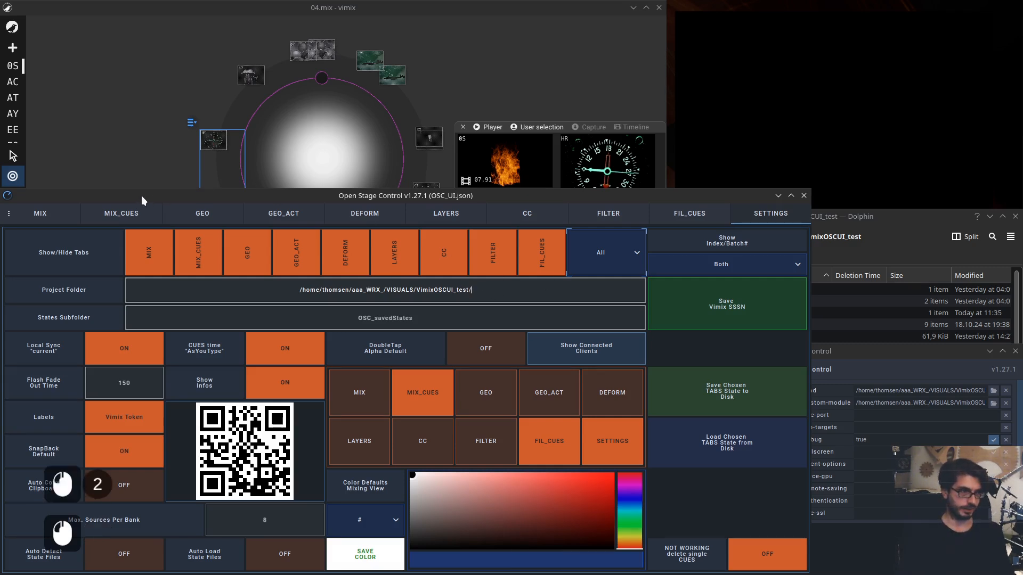
View the list of selectable .mix session files in the MIX tab and return to SETTINGS
click(49, 218)
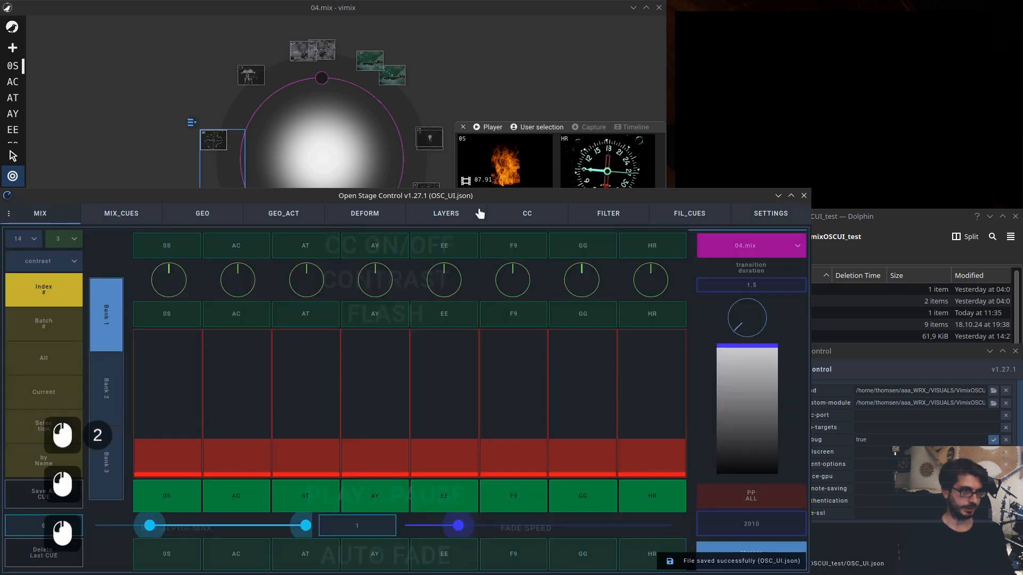
click(775, 246)
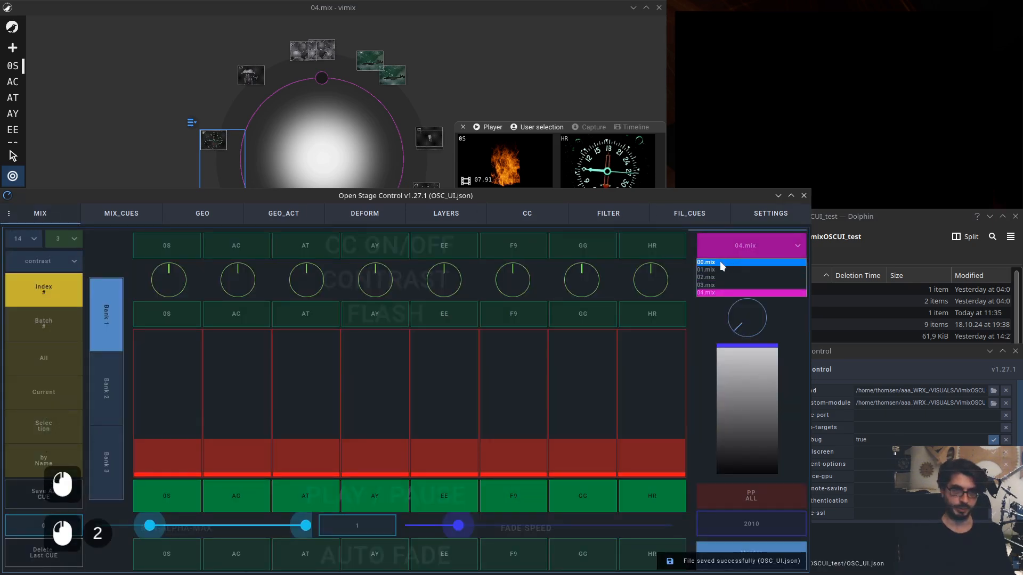
click(771, 214)
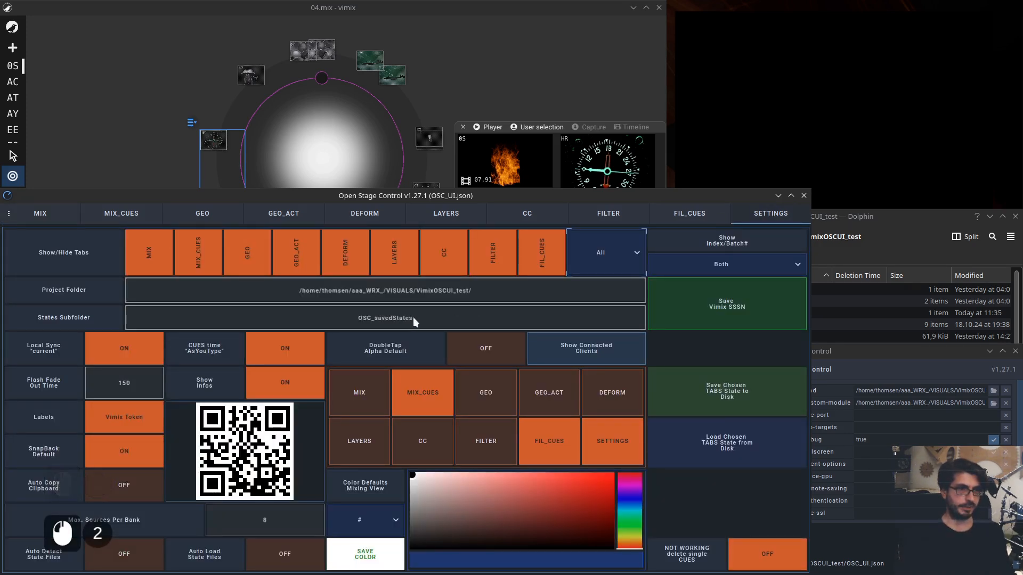
Examine the States Subfolder field and the contents of the matching OSC_savedStates folder in Dolphin, then collapse the folder
double_click(413, 318)
click(424, 316)
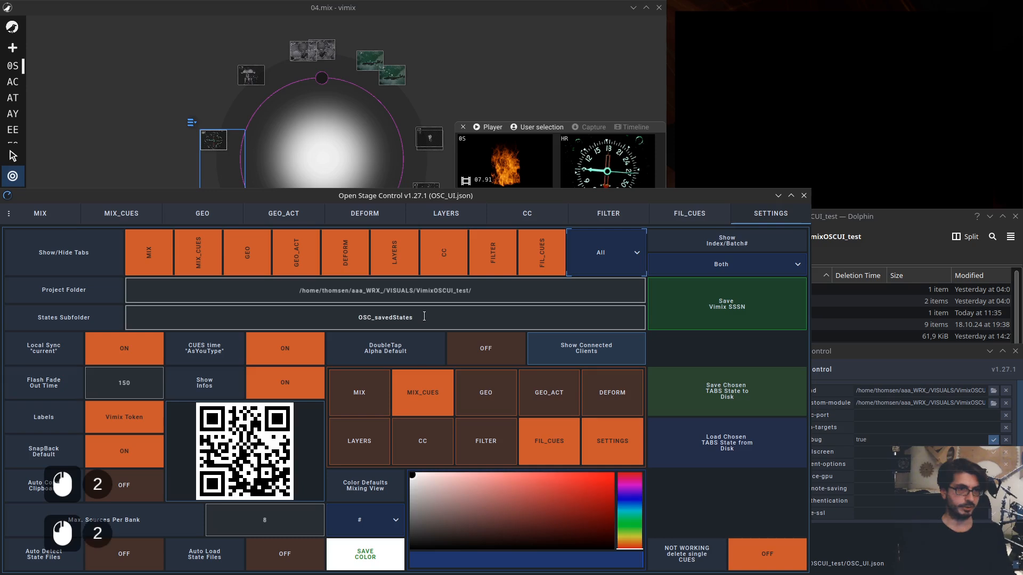
click(880, 214)
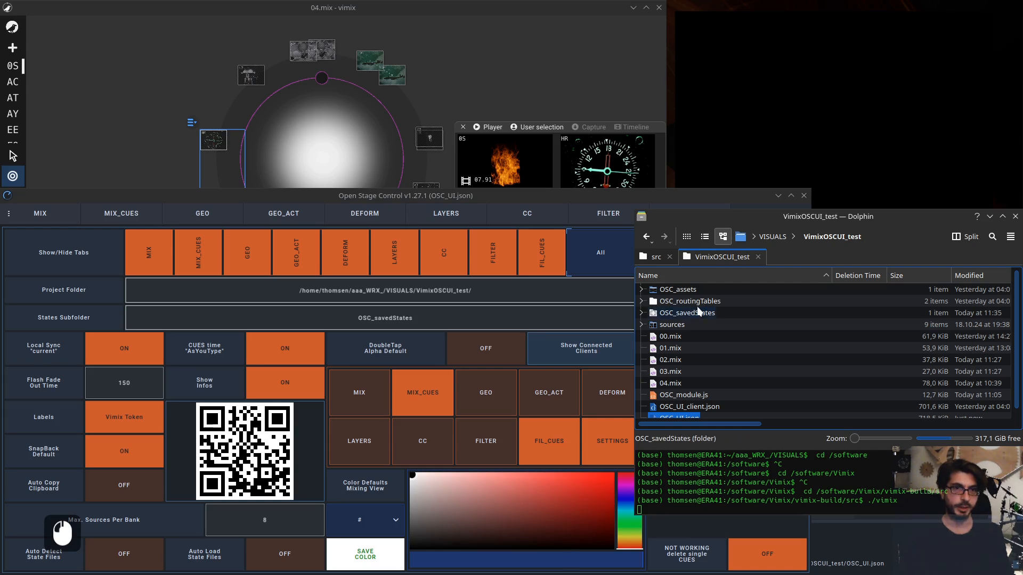
click(641, 313)
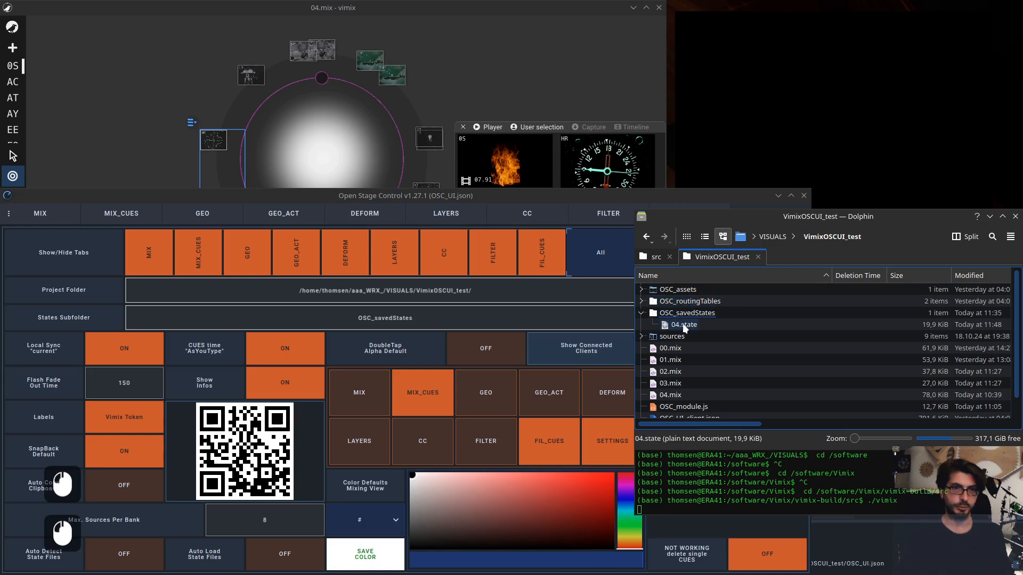
click(640, 312)
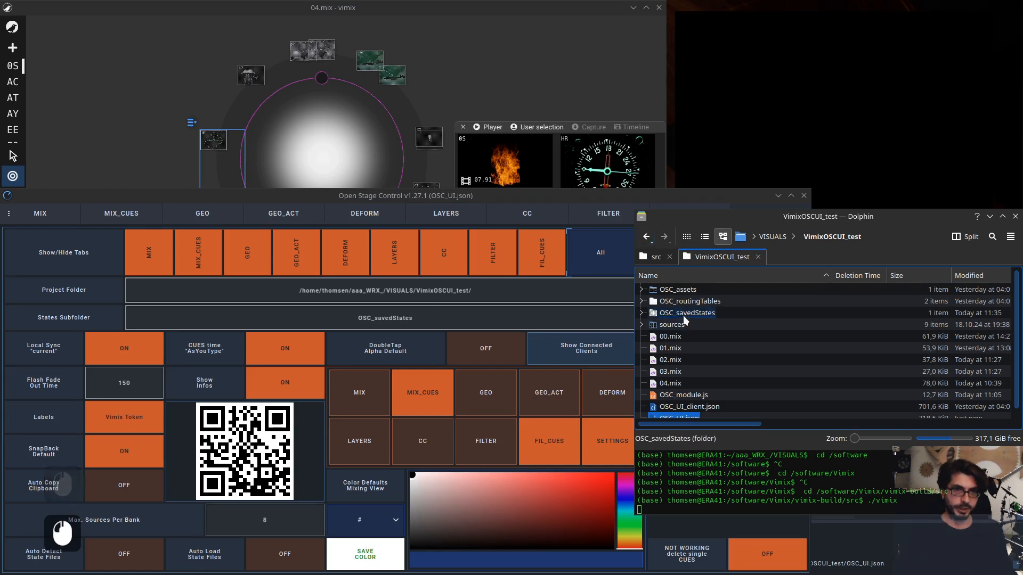
Compare the States Subfolder name with the project folder in Dolphin and confirm the field as OSC_savedStates
double_click(434, 320)
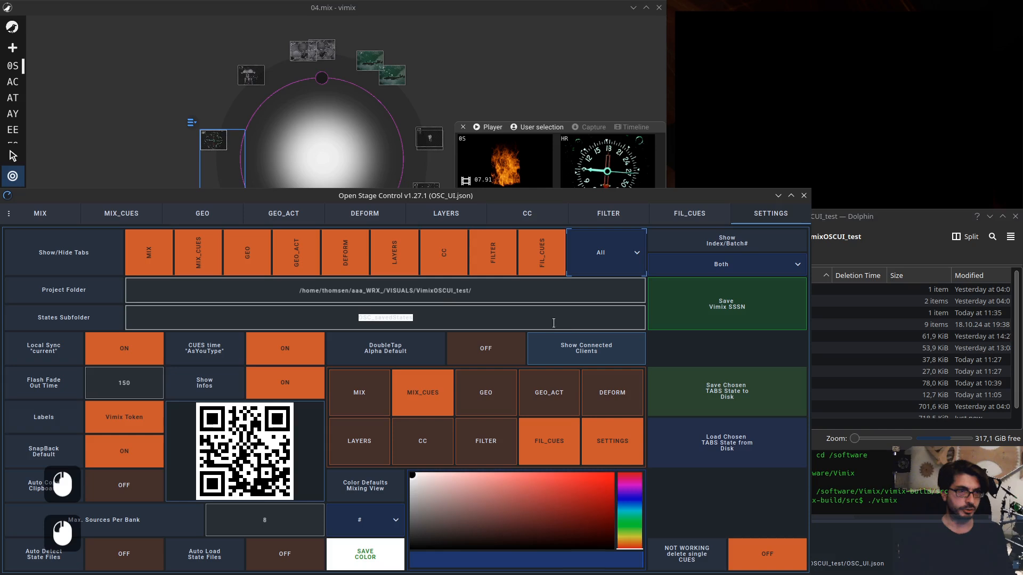
click(861, 212)
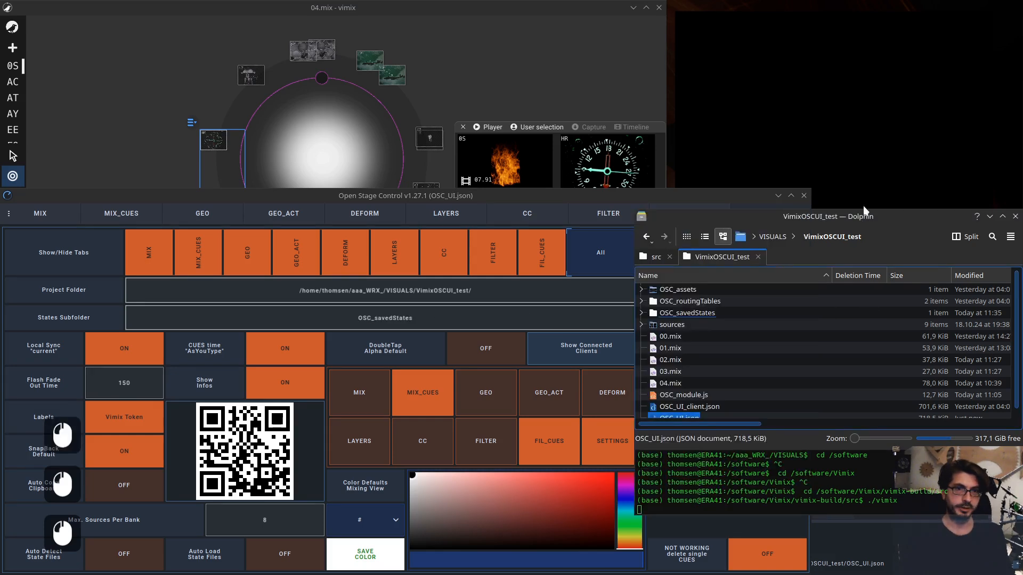
click(420, 319)
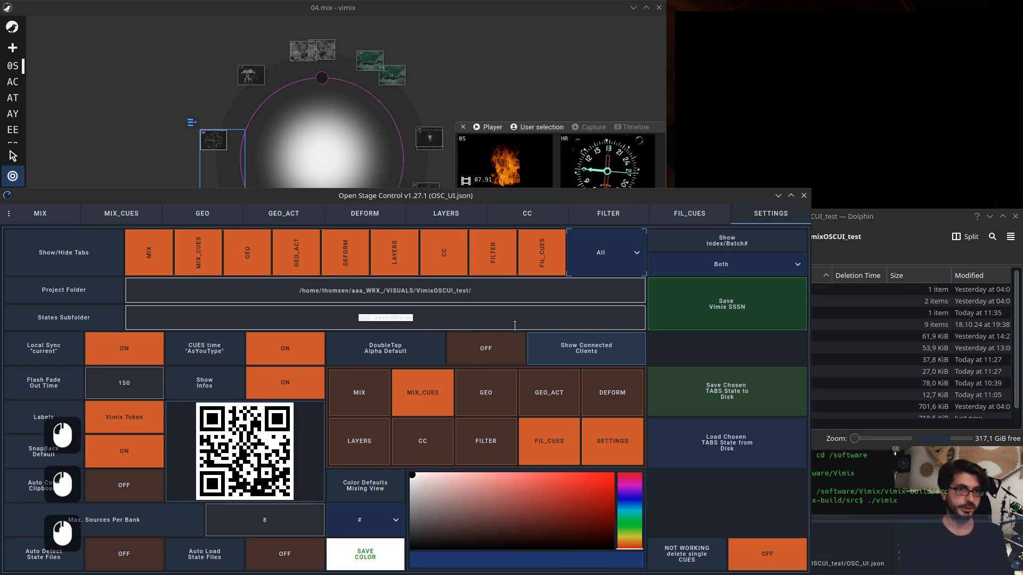
click(444, 318)
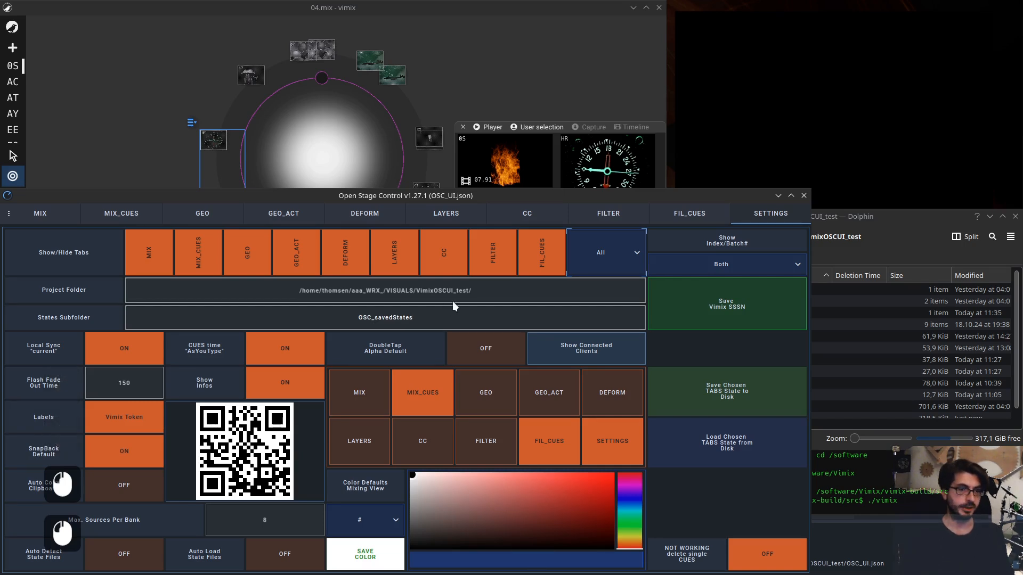
key(Return)
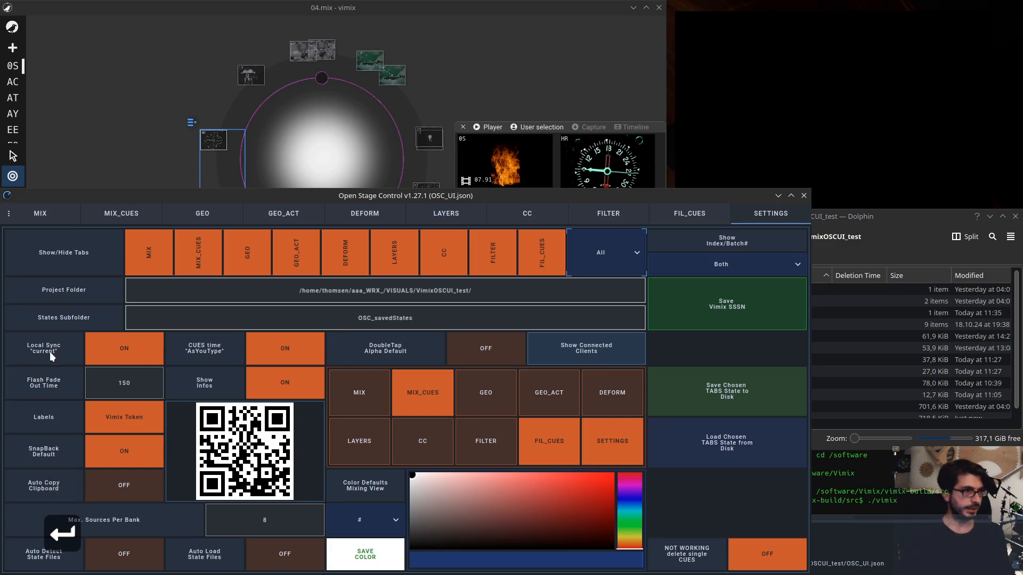
Turn off the Local Sync "current" setting and set the GEO_ACT tab's addressing to Current
click(132, 346)
click(315, 218)
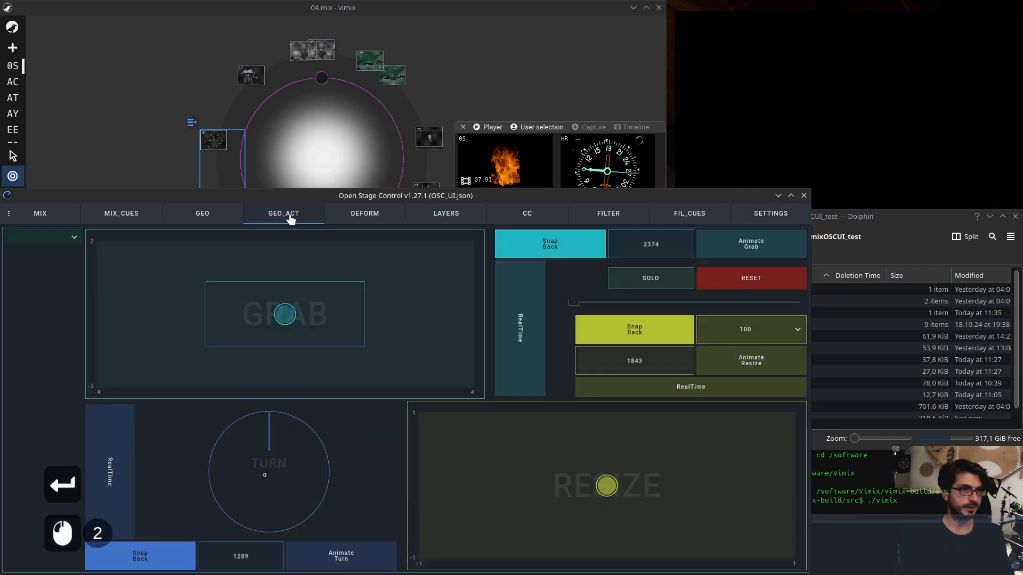
click(62, 234)
click(52, 248)
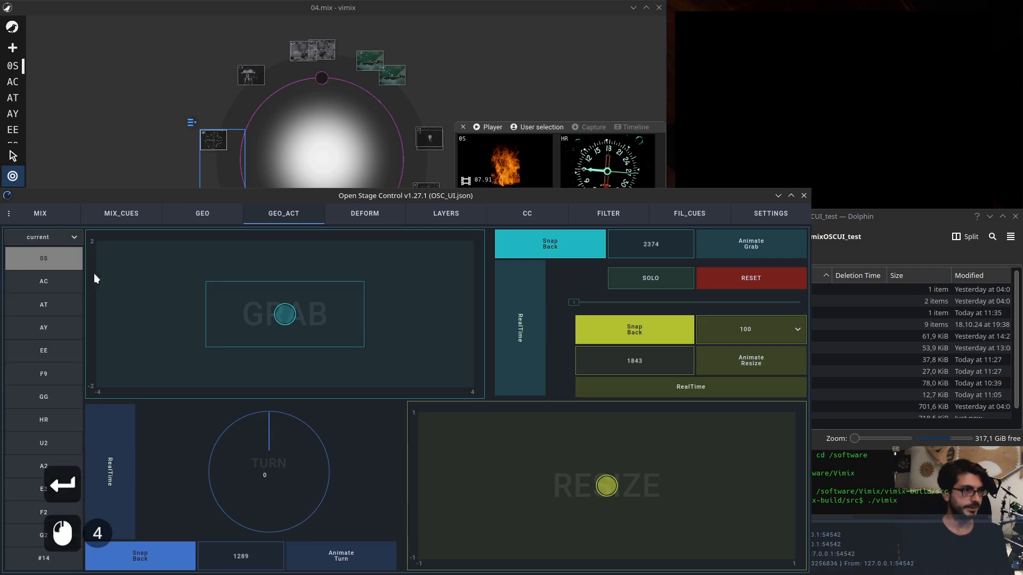
Select the sources AY, GG and finally AT as the current source in the GEO_ACT tab
click(41, 327)
click(43, 398)
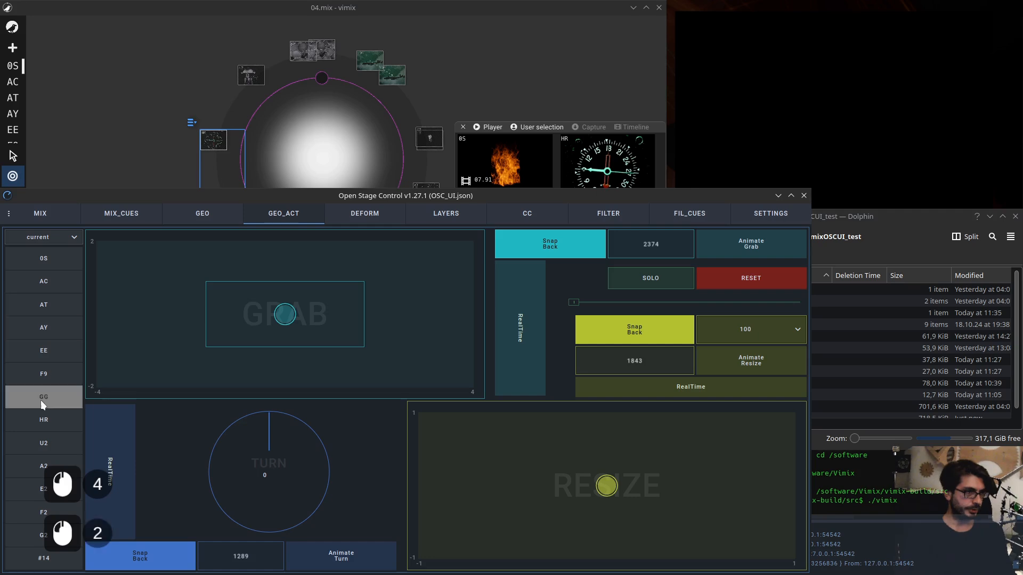
click(46, 307)
Check which source is current in the GEO, MIX_CUES and MIX tabs
click(205, 218)
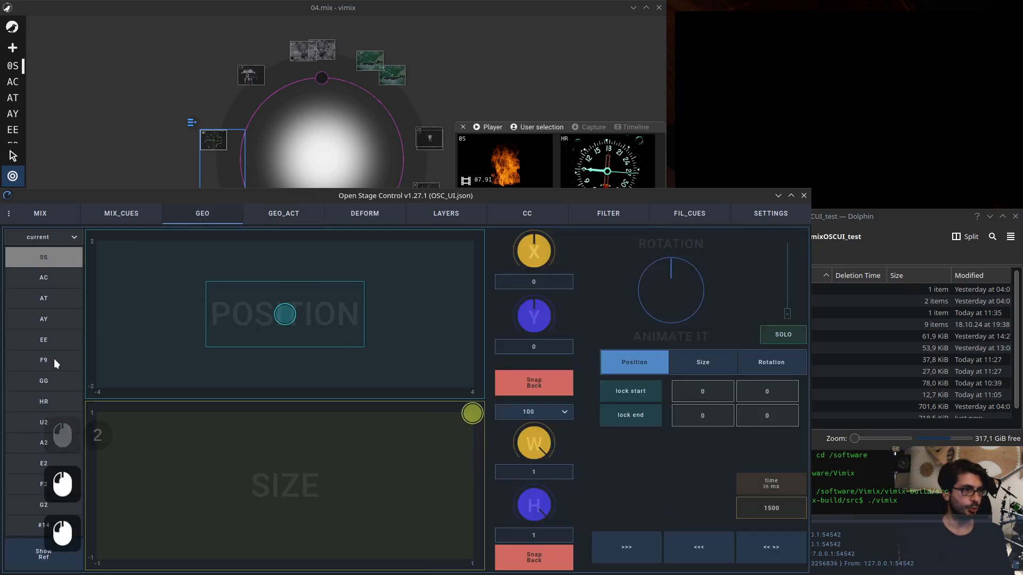
click(130, 212)
click(39, 214)
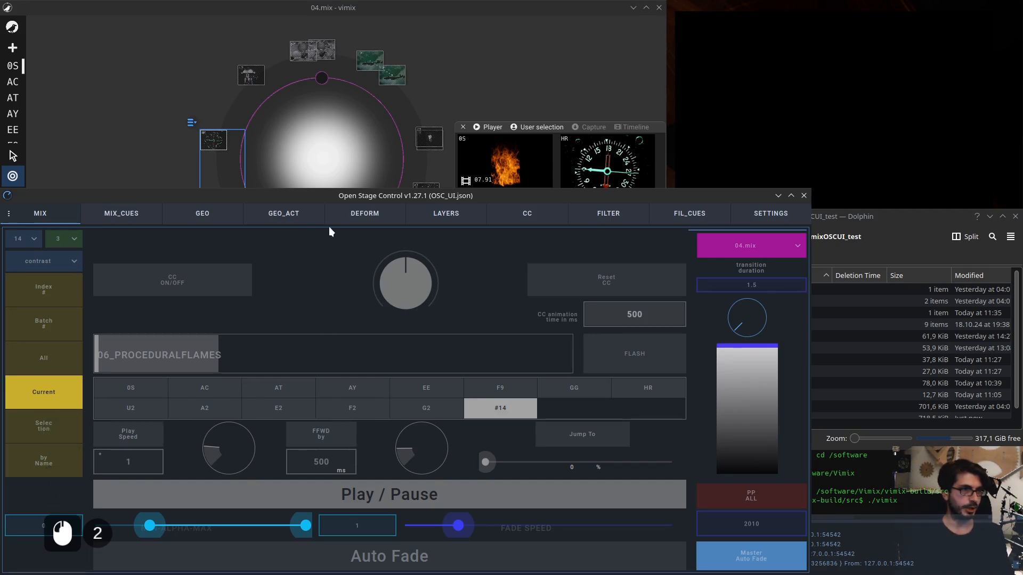
Return to the GEO_ACT tab and choose Current as its addressing mode again
click(291, 216)
click(53, 235)
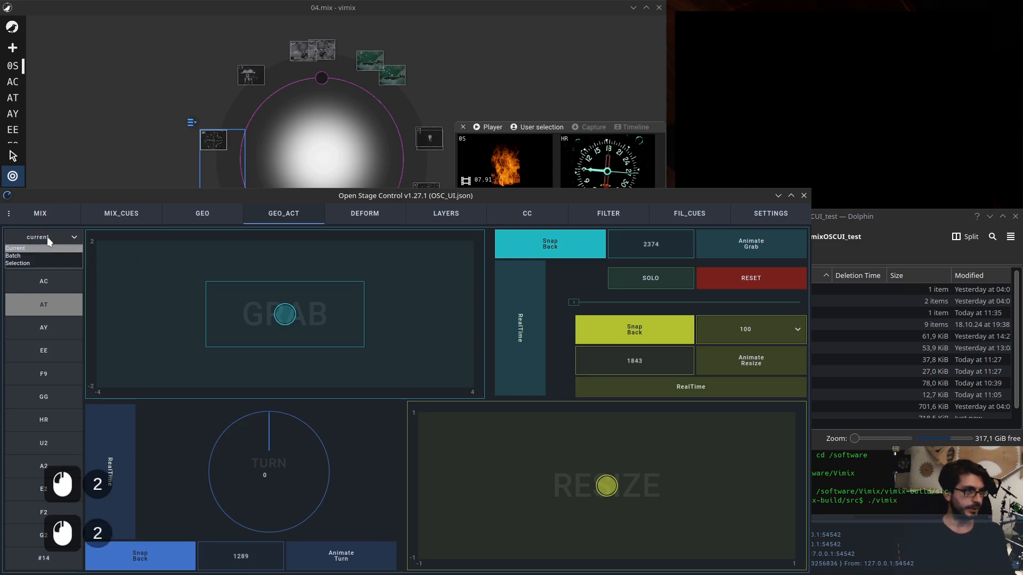
click(41, 248)
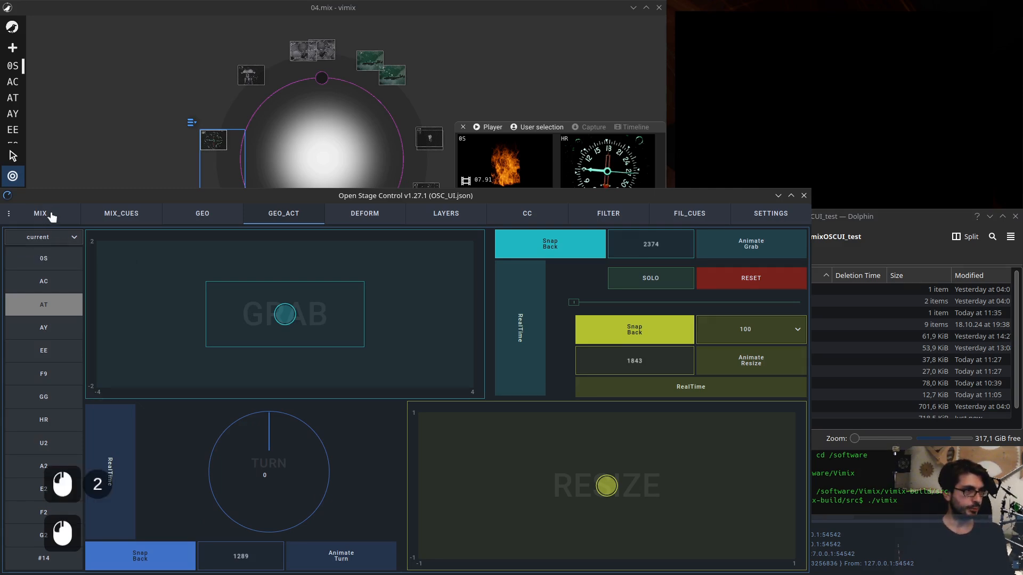
Check the current source in MIX, make HR current in GEO_ACT, and turn on the Local Sync "current" setting
click(48, 213)
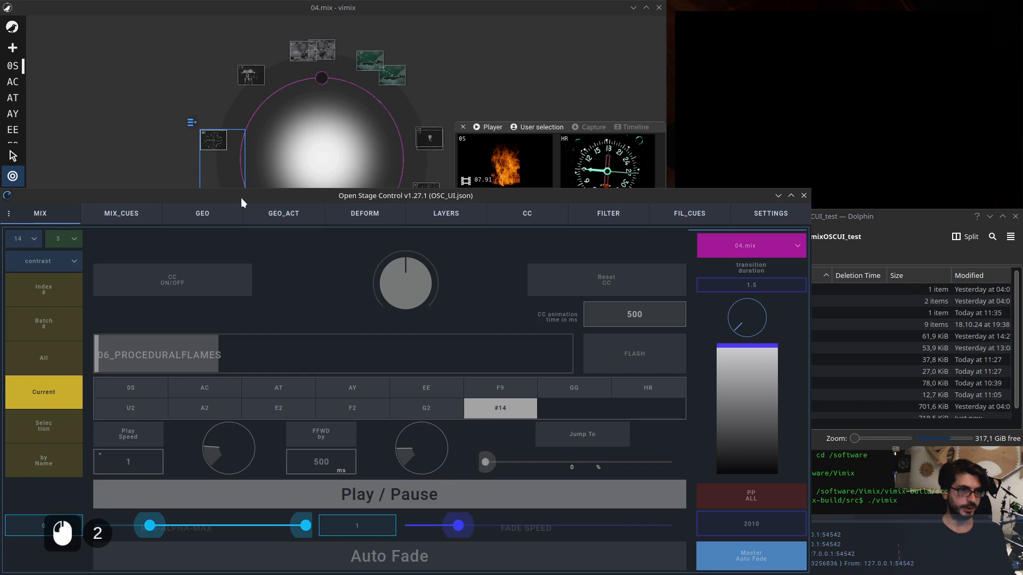
click(296, 216)
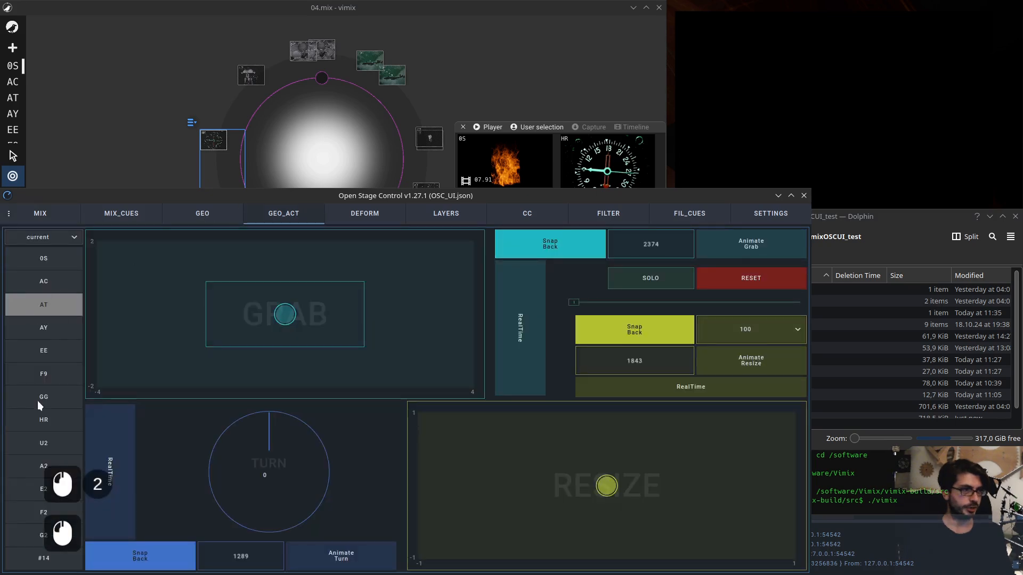
click(42, 421)
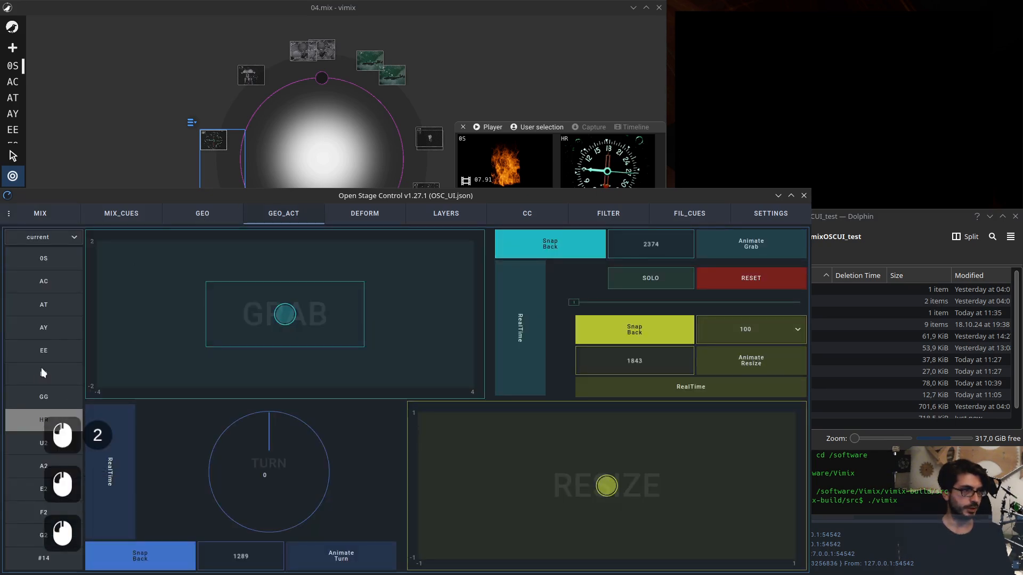
click(757, 214)
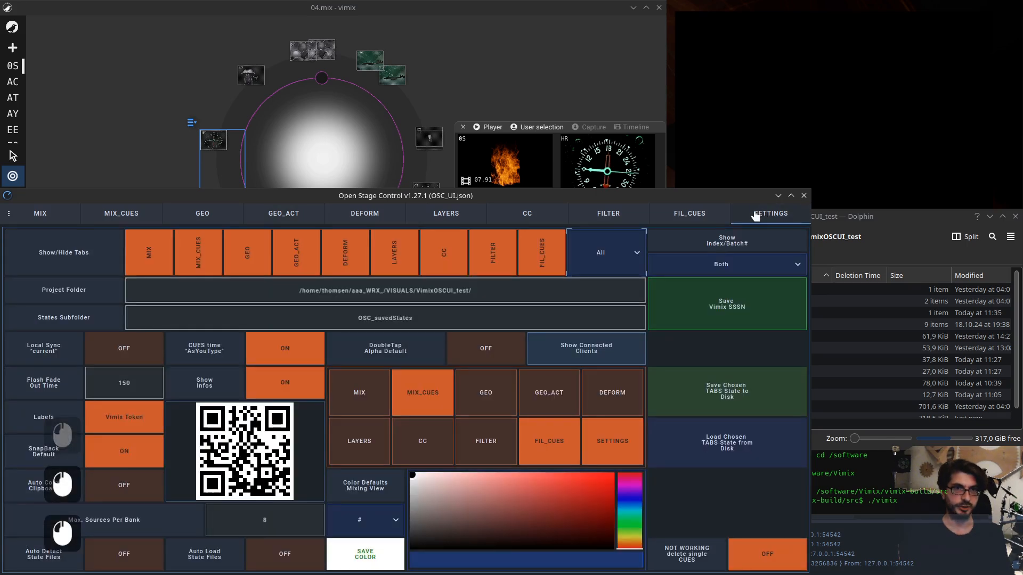
click(123, 349)
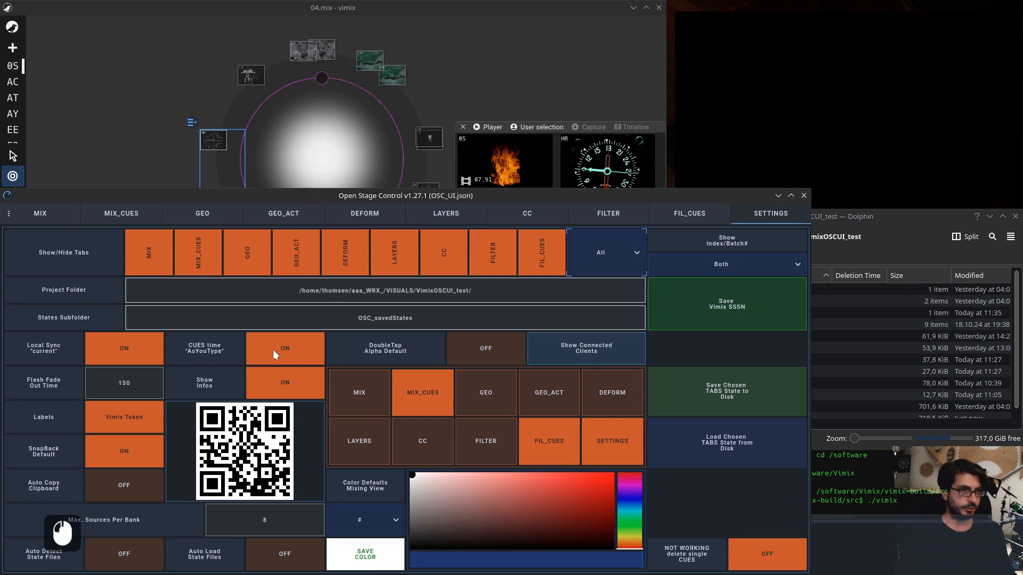
Review the MIX_CUES and FIL_CUES tabs alongside the States Subfolder entry in SETTINGS
click(126, 216)
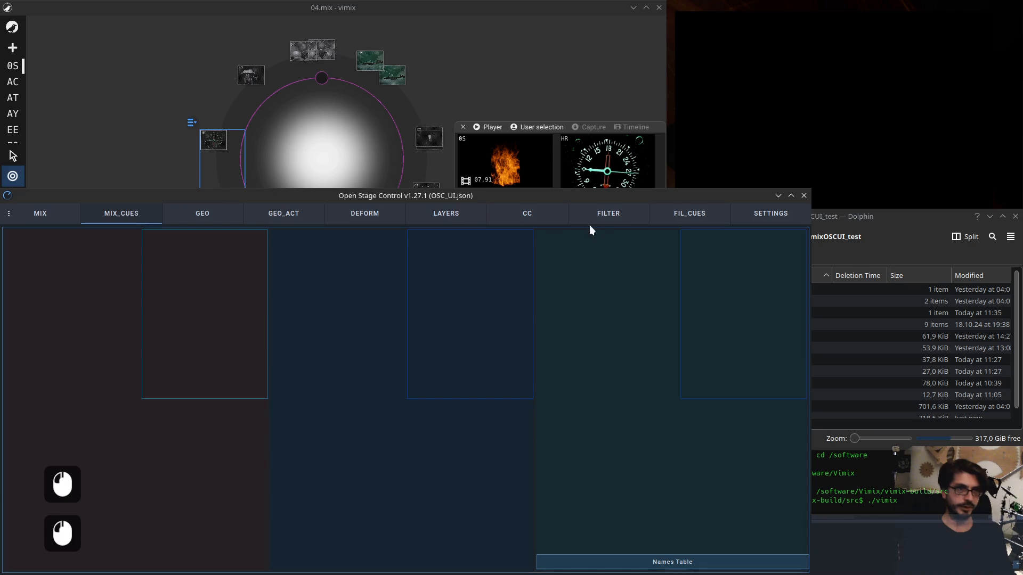
click(683, 215)
click(768, 214)
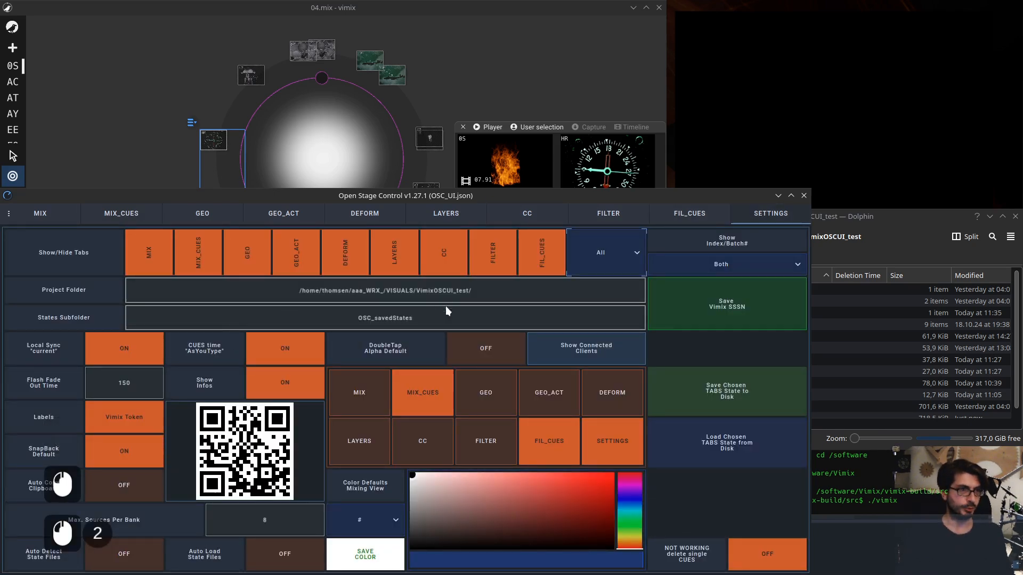
double_click(417, 318)
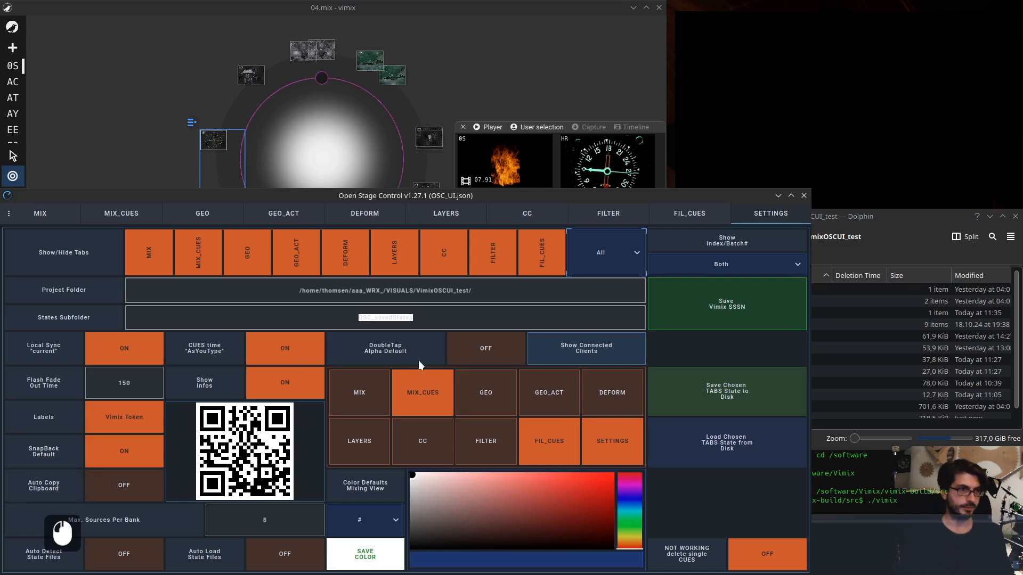
click(469, 325)
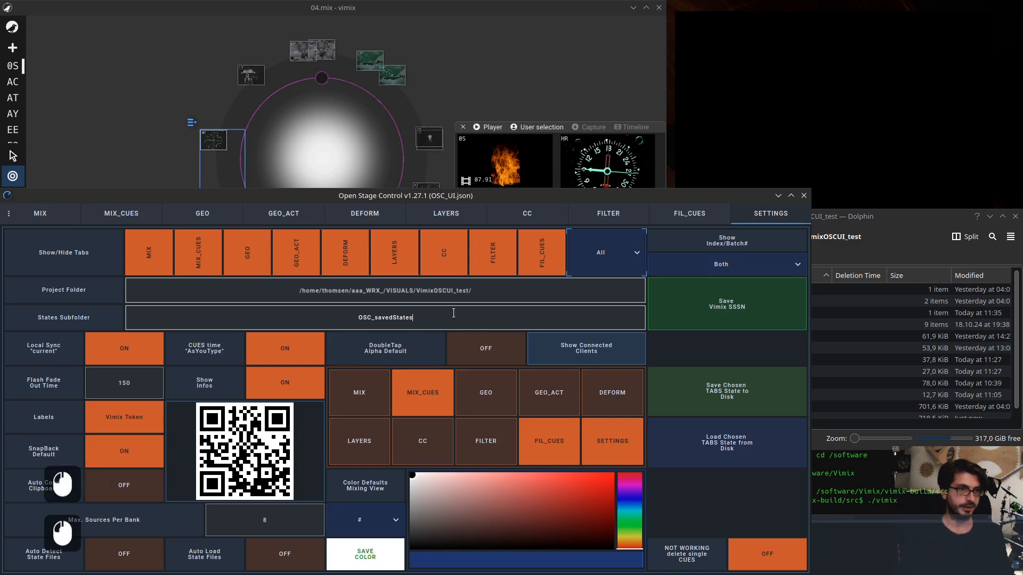
click(123, 215)
click(685, 218)
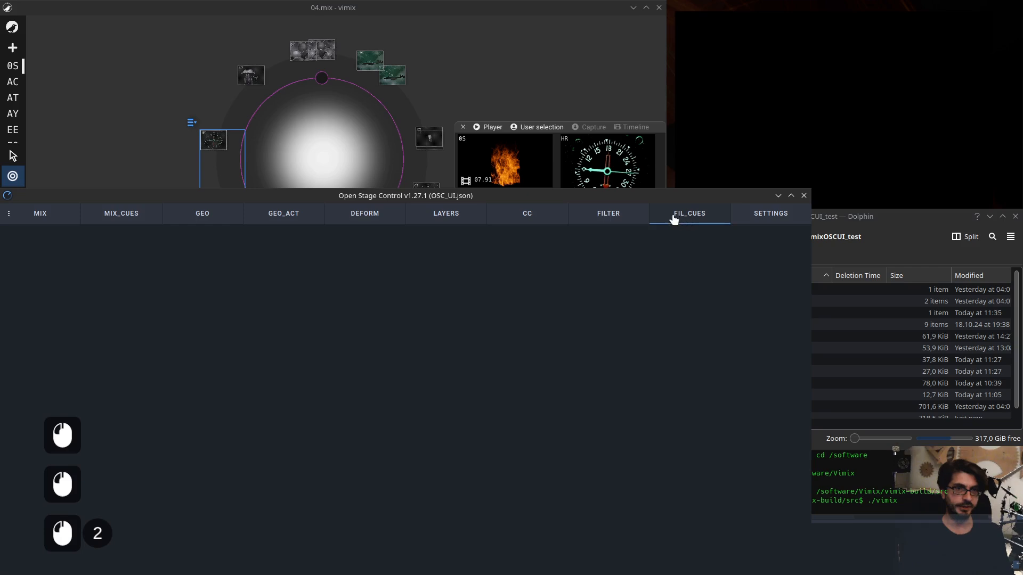
click(771, 213)
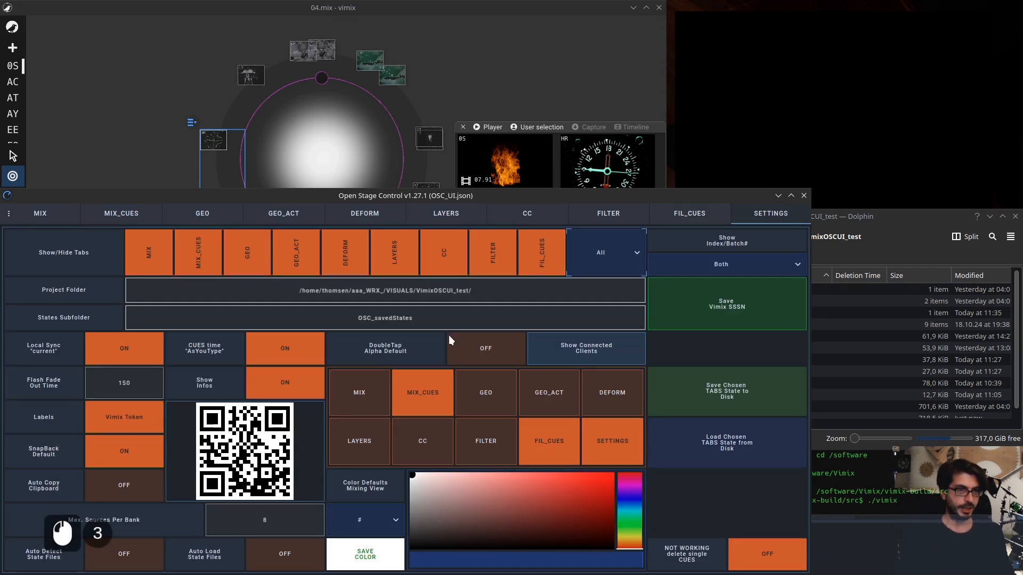
Turn on DoubleTap Alpha Default and show the MIX faders by Batch #
click(484, 348)
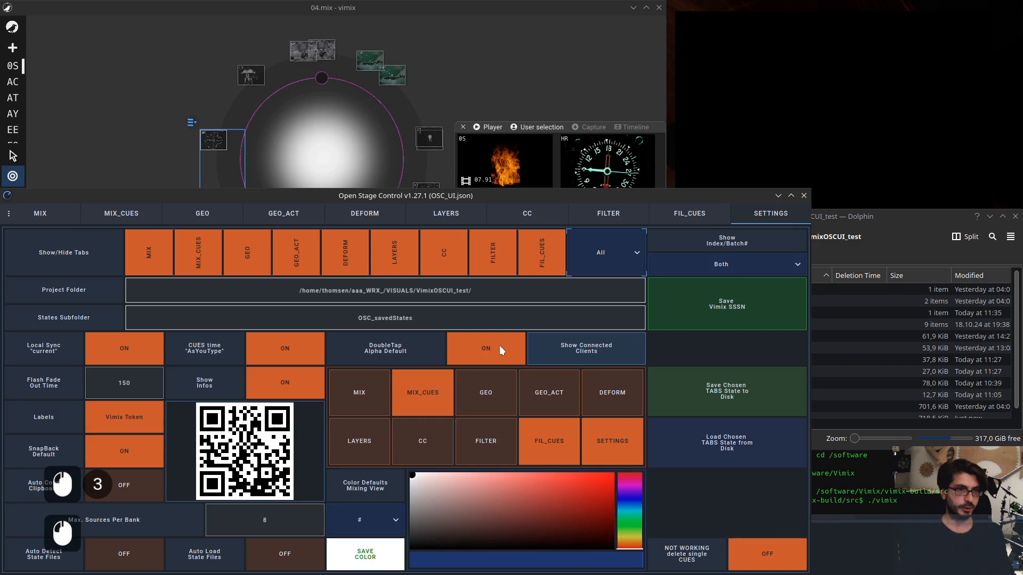
click(40, 218)
double_click(40, 293)
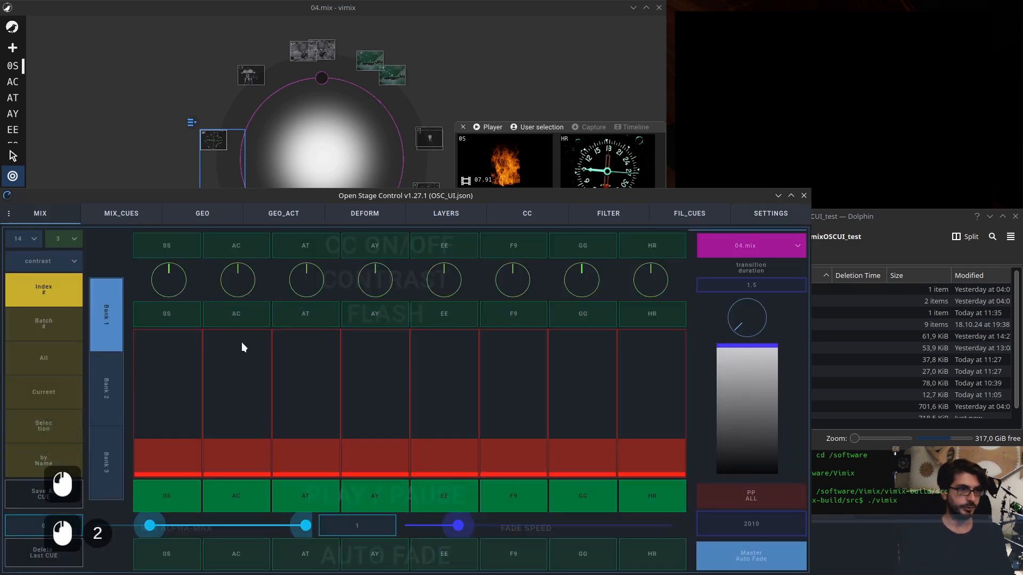
click(42, 315)
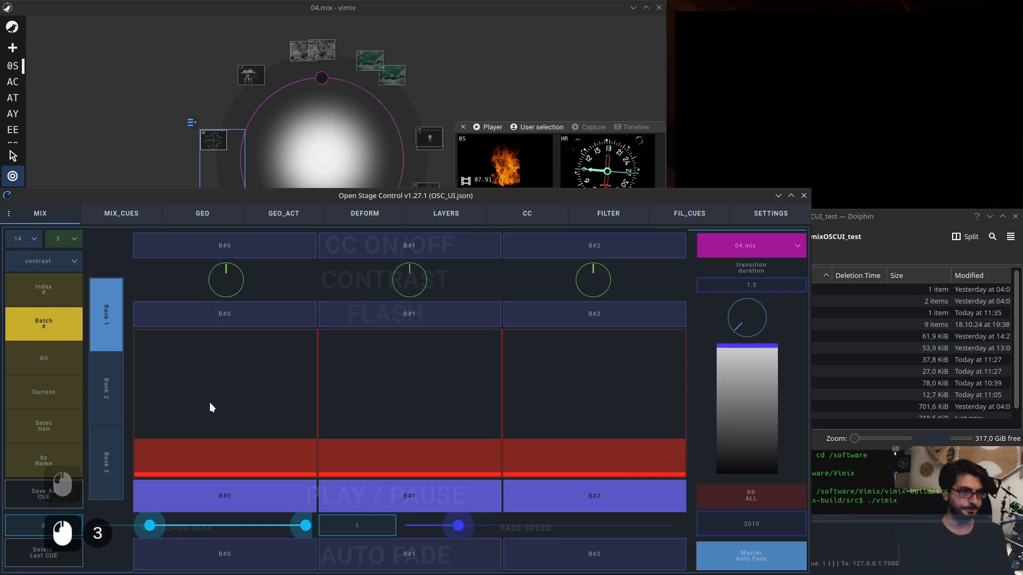
Raise the alpha faders of batches B#0, B#1 and B#2 in turn, resetting each one to its default
drag(235, 462, 256, 363)
double_click(253, 366)
drag(257, 448, 260, 385)
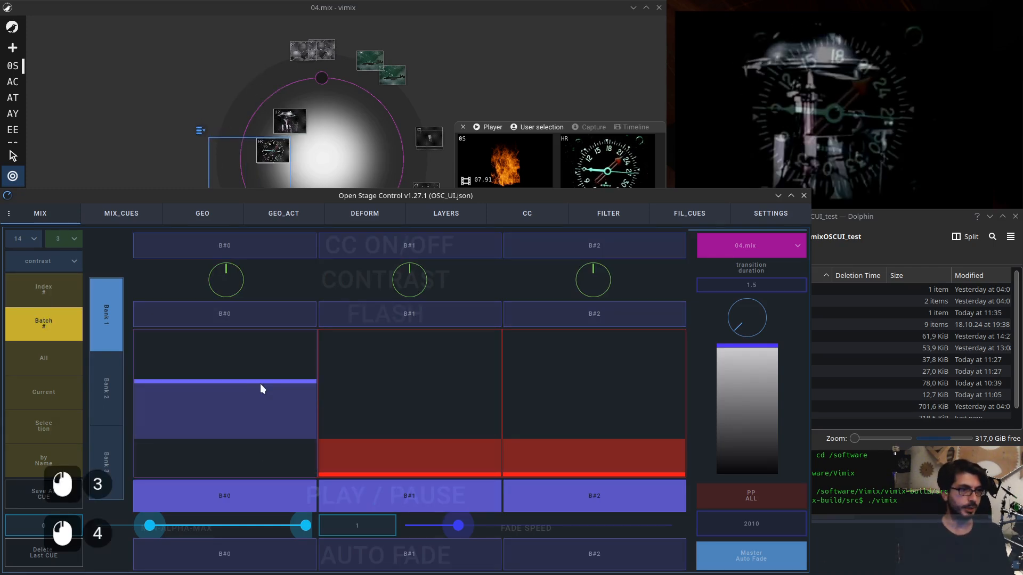
double_click(257, 356)
drag(403, 420, 420, 325)
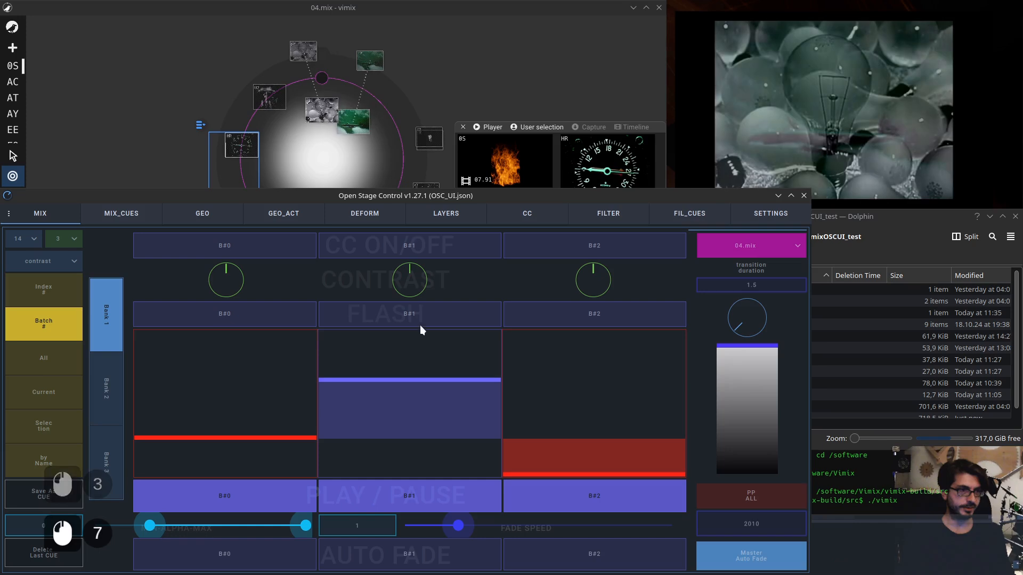
double_click(425, 360)
drag(564, 394, 589, 334)
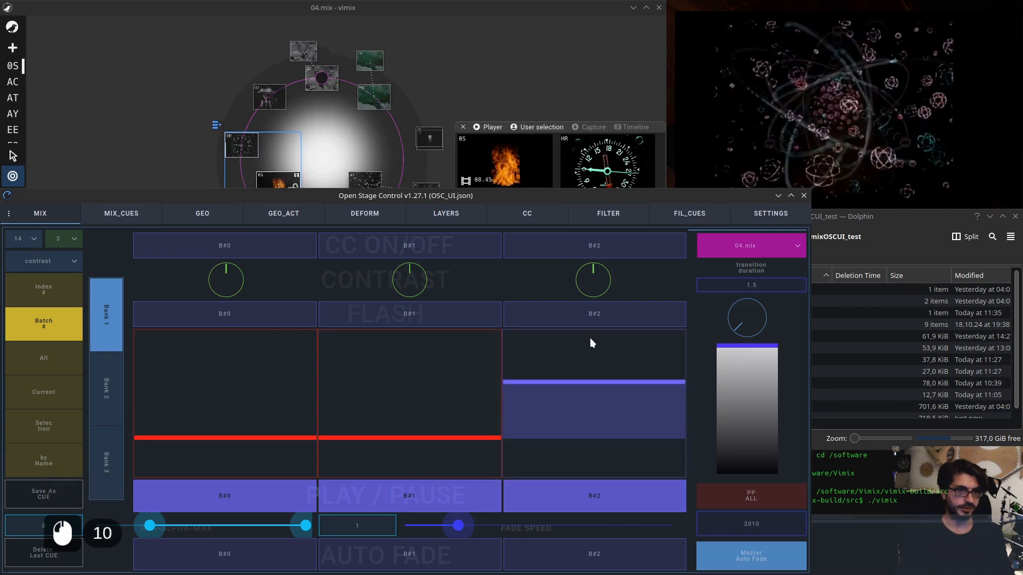
double_click(588, 336)
Turn off DoubleTap Alpha Default and raise the B#0 batch alpha fader in MIX
click(770, 213)
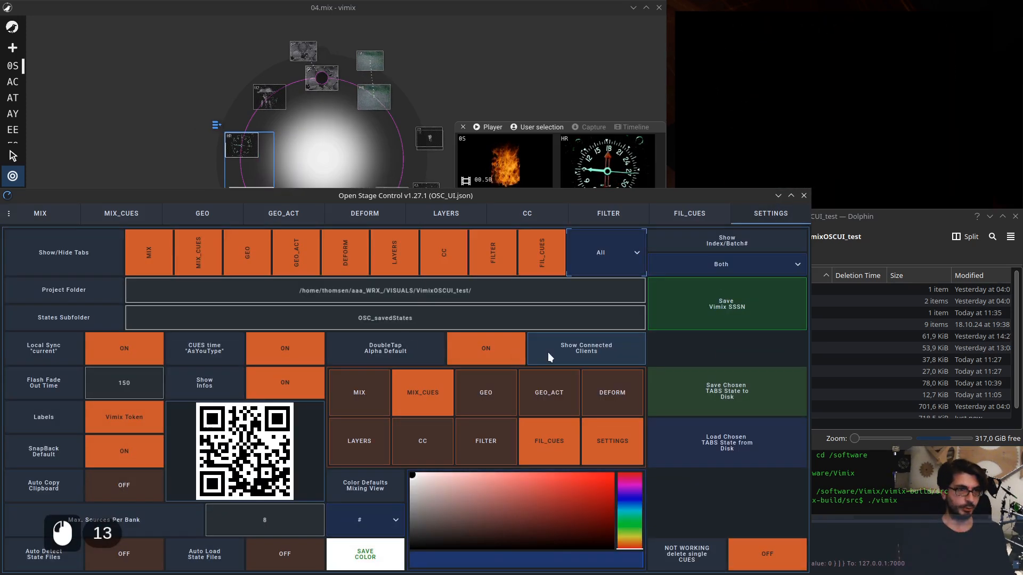
click(481, 350)
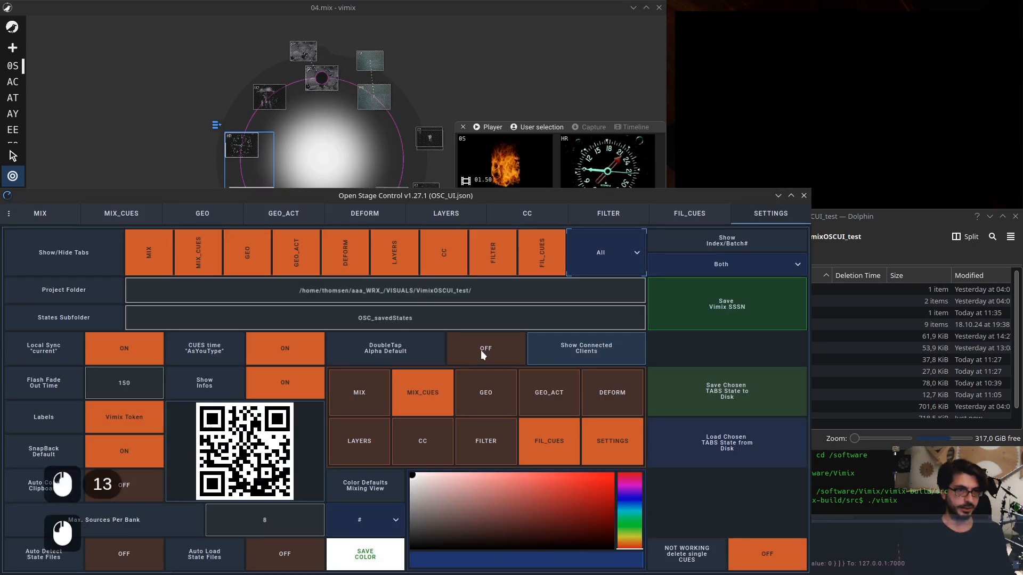
click(47, 216)
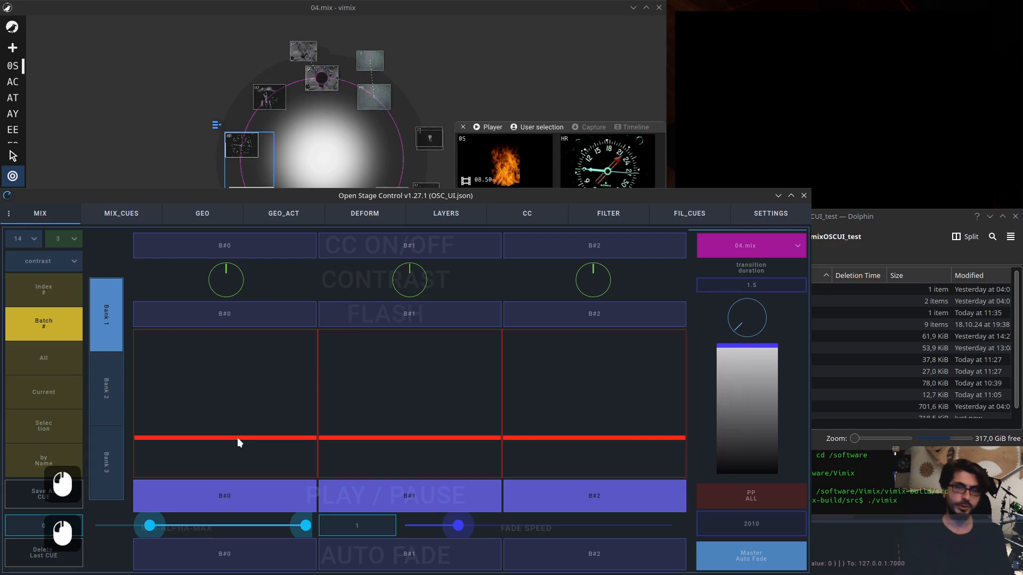
drag(237, 437, 253, 366)
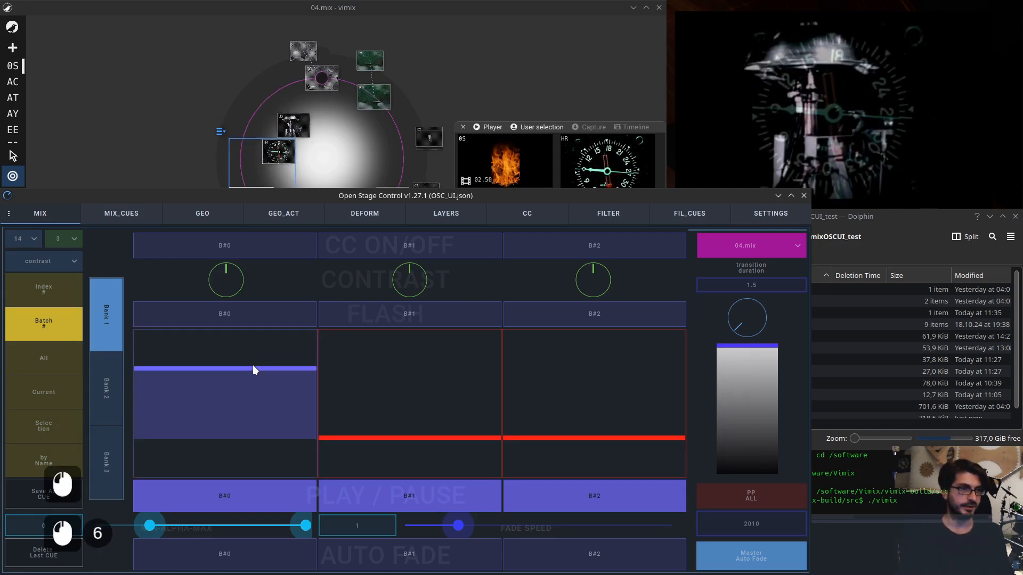
Inspect the list of connected clients from SETTINGS and close it
click(763, 216)
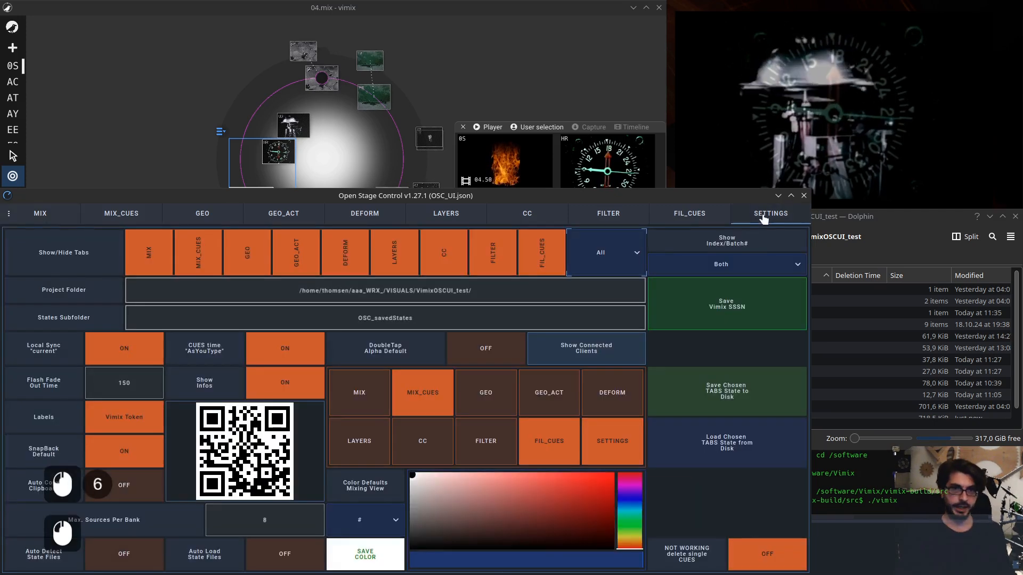
click(590, 353)
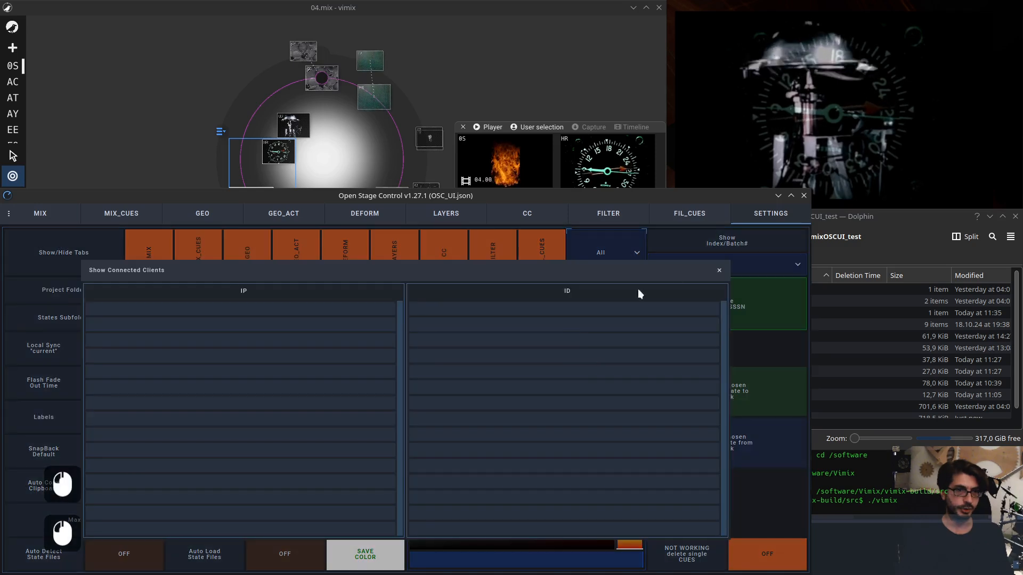
click(719, 271)
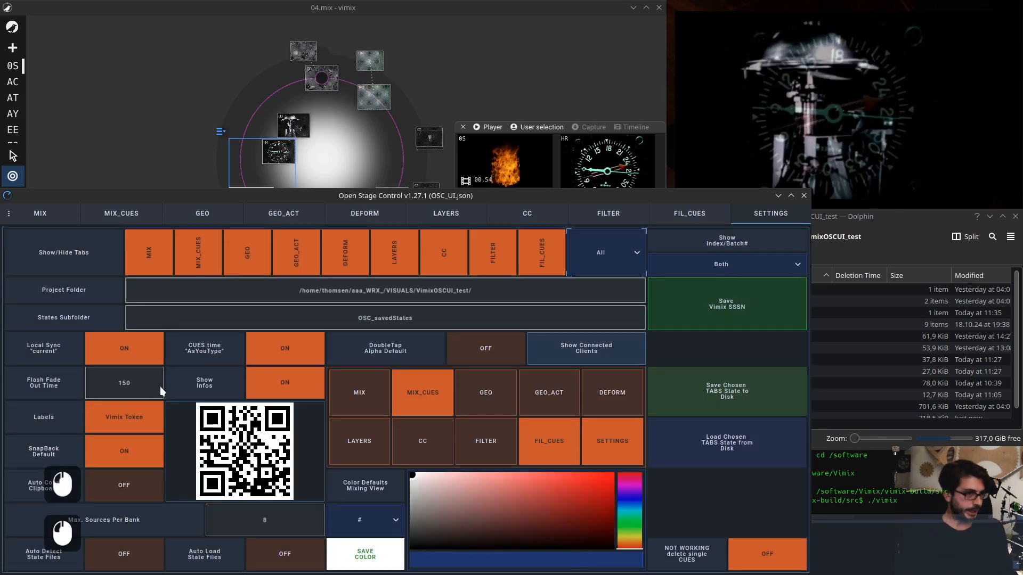
Show the MIX tab by Index # and trigger the flash of source 0S several times
click(129, 382)
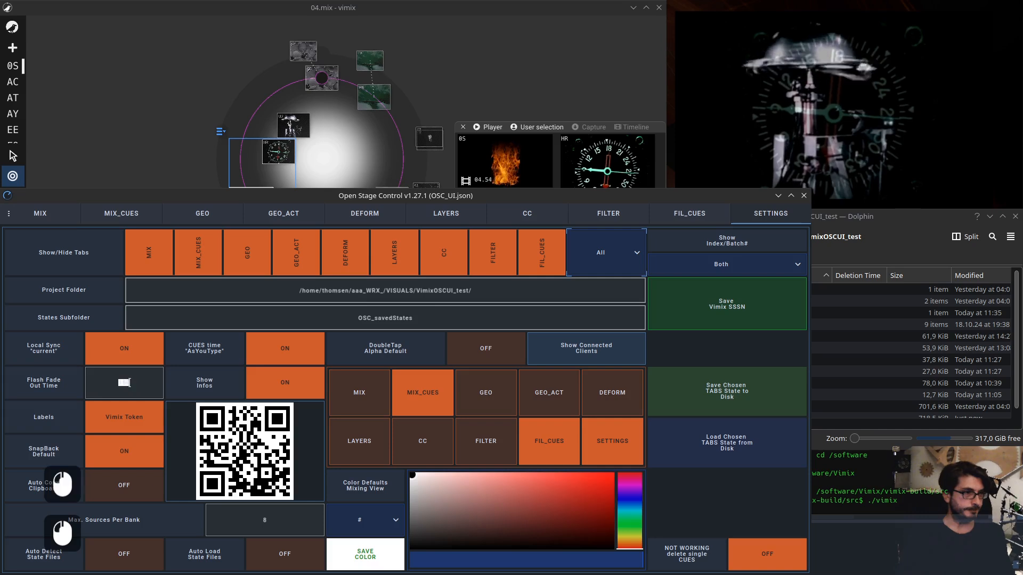
click(75, 215)
click(21, 278)
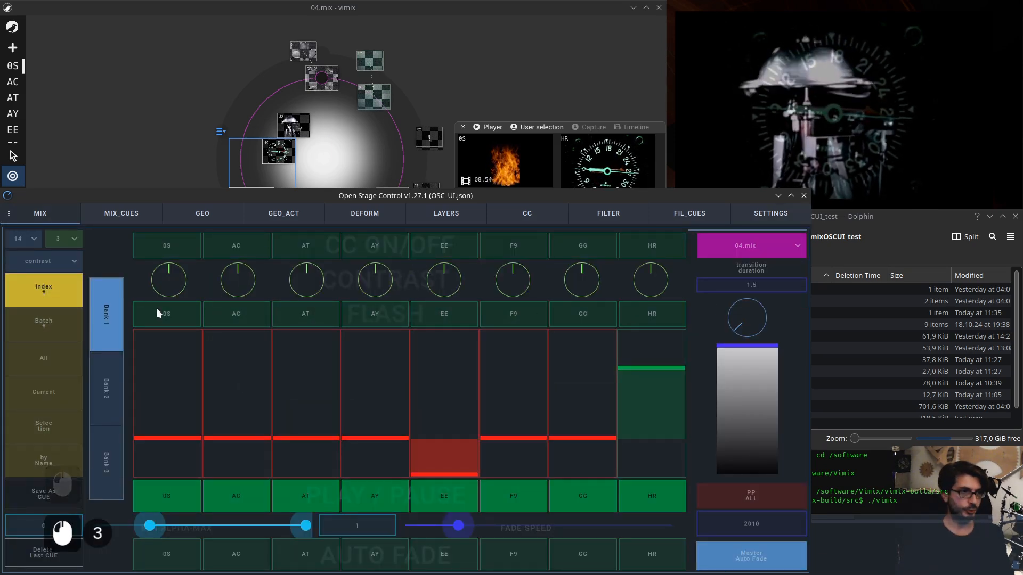
double_click(177, 315)
drag(352, 189, 353, 217)
click(172, 279)
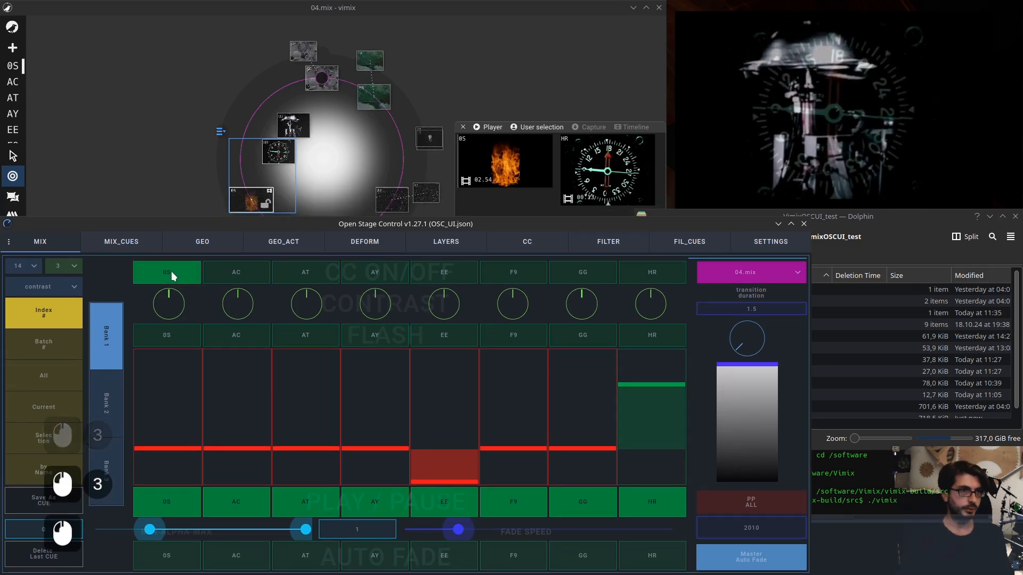
click(171, 272)
click(170, 331)
click(171, 331)
double_click(170, 331)
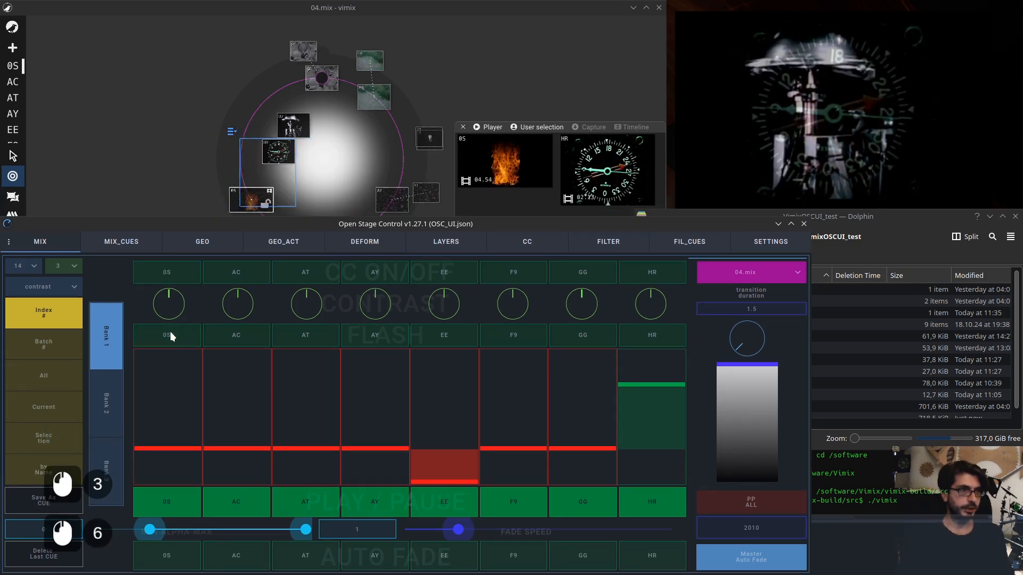
Set the Flash Fade Out Time to 20 in SETTINGS
click(762, 240)
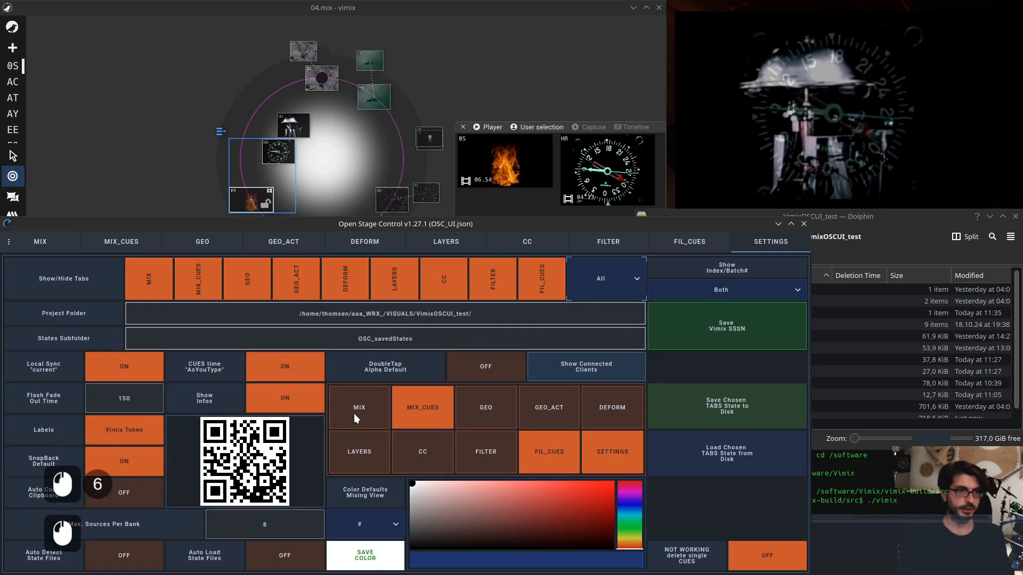
double_click(135, 398)
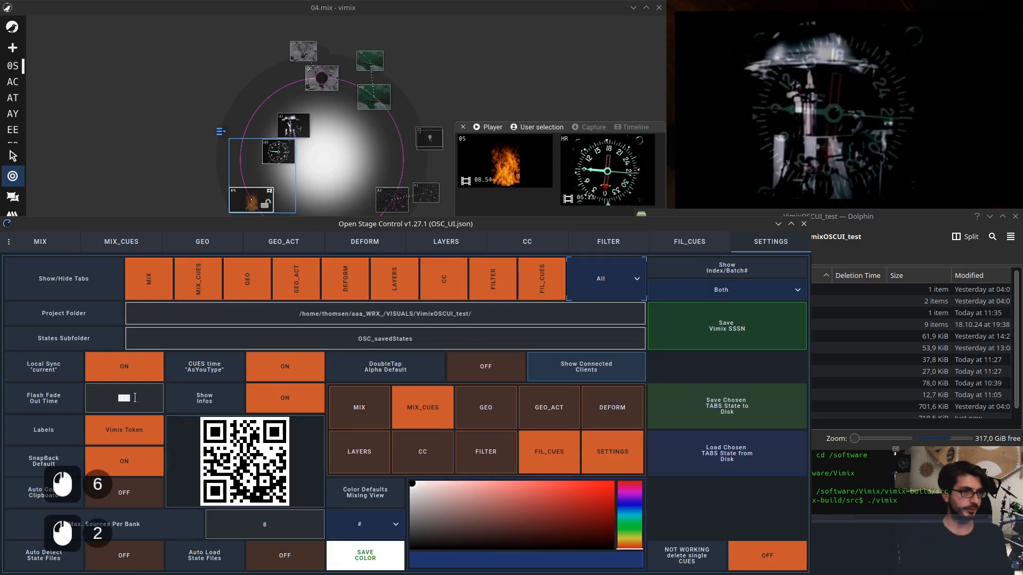
double_click(134, 398)
text(20)
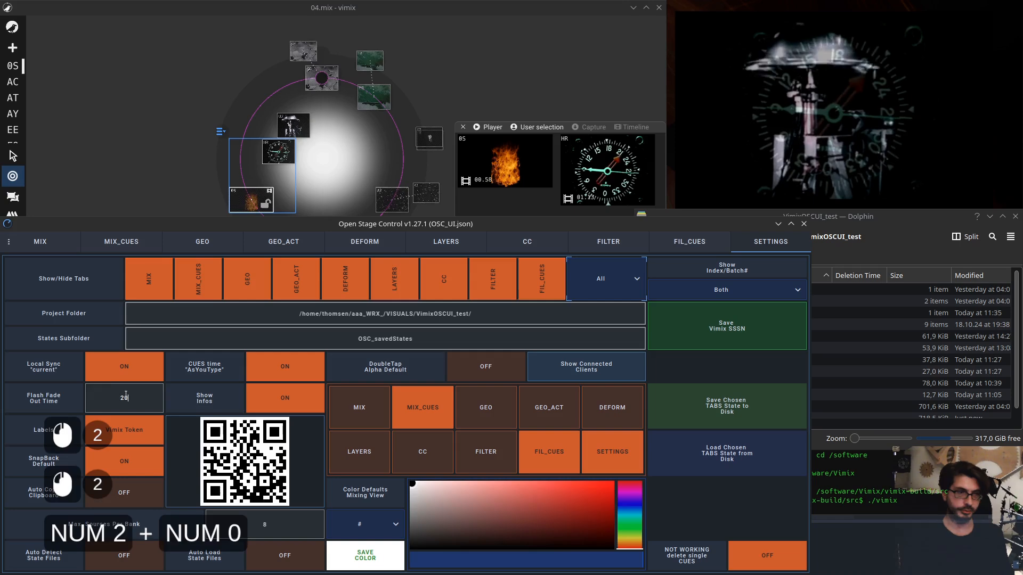
key(KP_Enter)
Flash source 0S repeatedly in MIX to test the shortened fade-out time
click(33, 242)
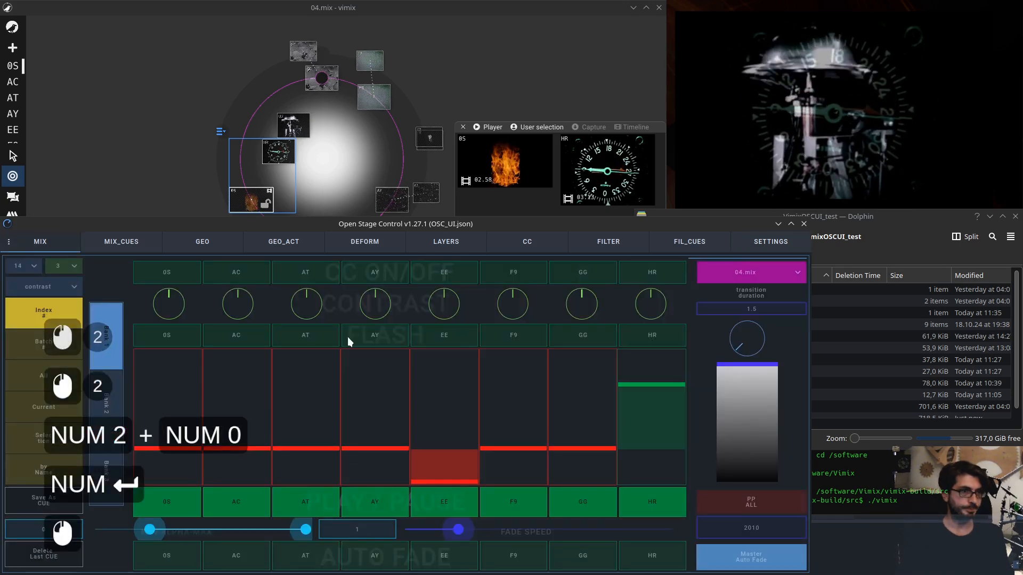
click(166, 337)
click(166, 336)
double_click(166, 337)
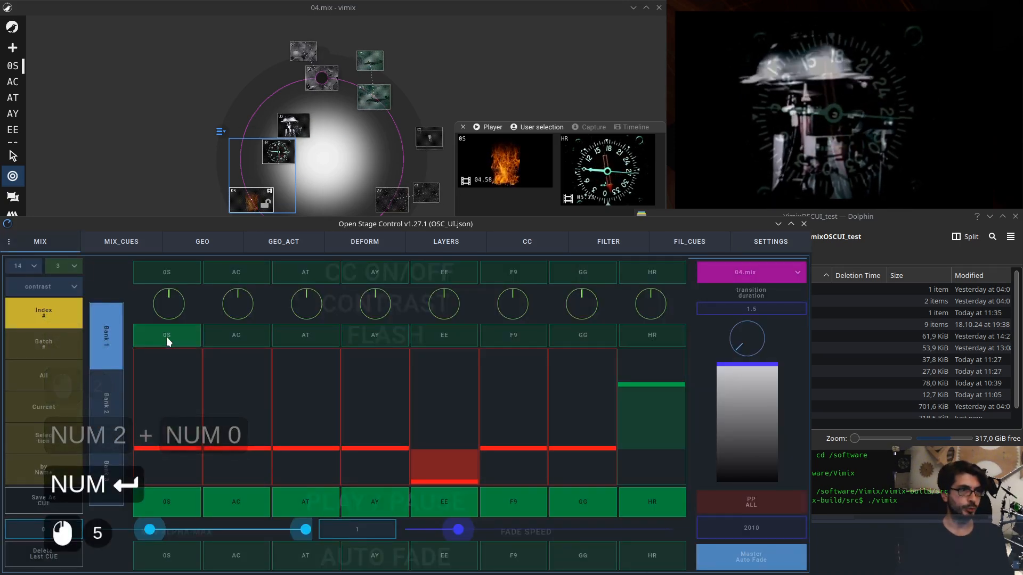
double_click(166, 337)
click(166, 337)
Set the Flash Fade Out Time back to 150 in SETTINGS
click(760, 245)
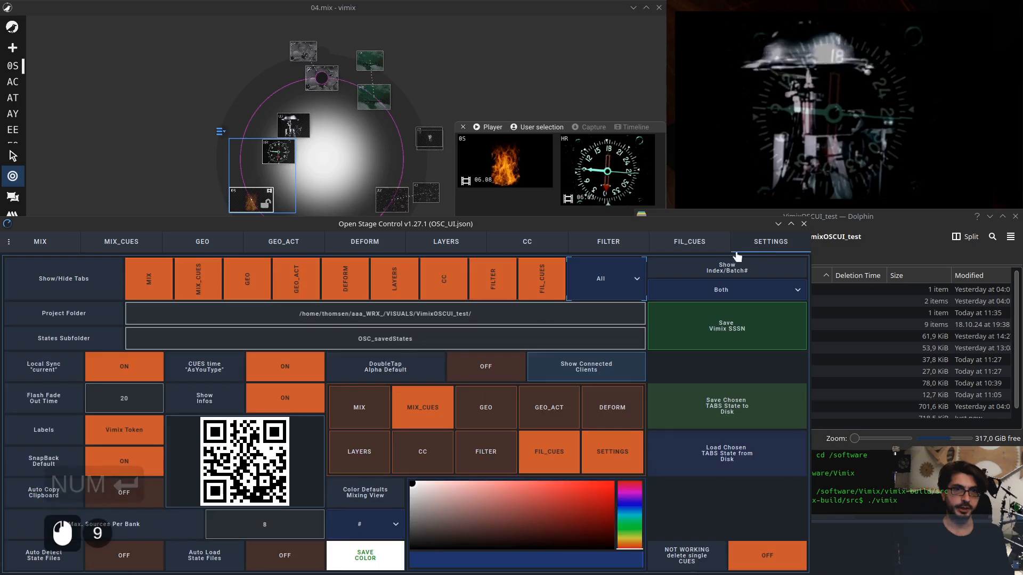
click(132, 398)
text(150)
key(KP_Enter)
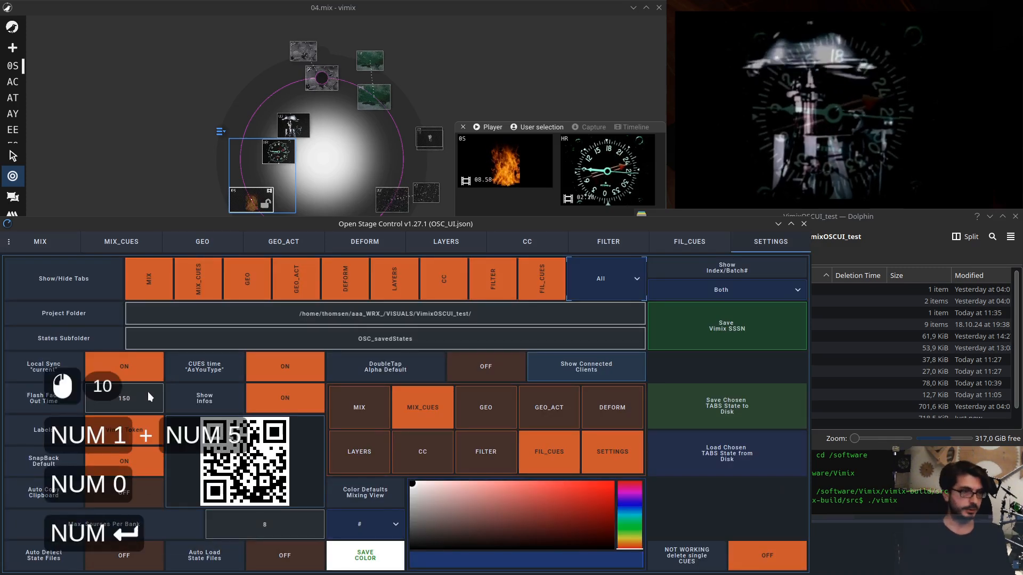
Flash source 0S in MIX to test the restored fade-out time
click(40, 241)
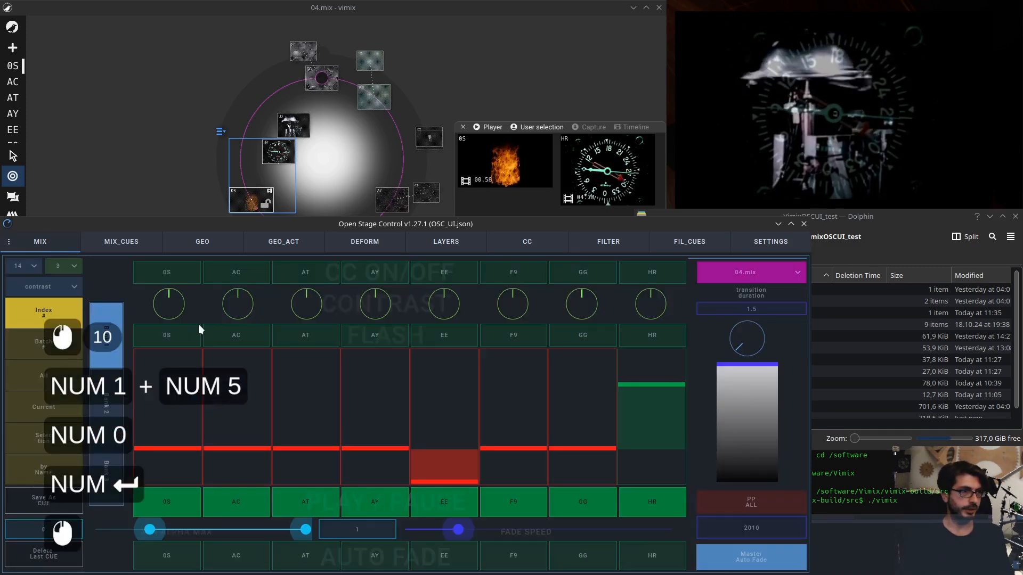
click(177, 332)
Turn Show Infos off and back on in SETTINGS
click(770, 241)
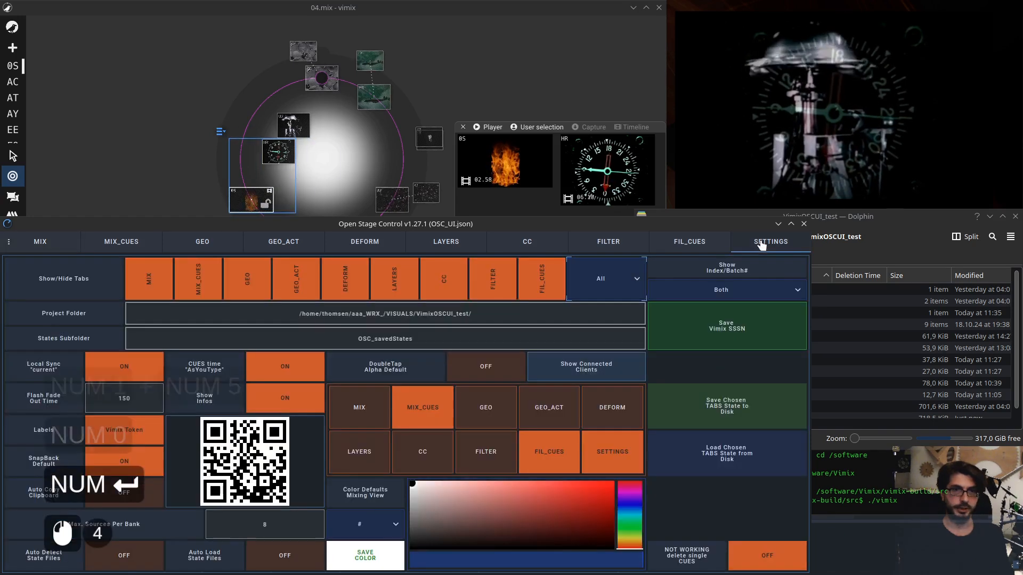
click(272, 393)
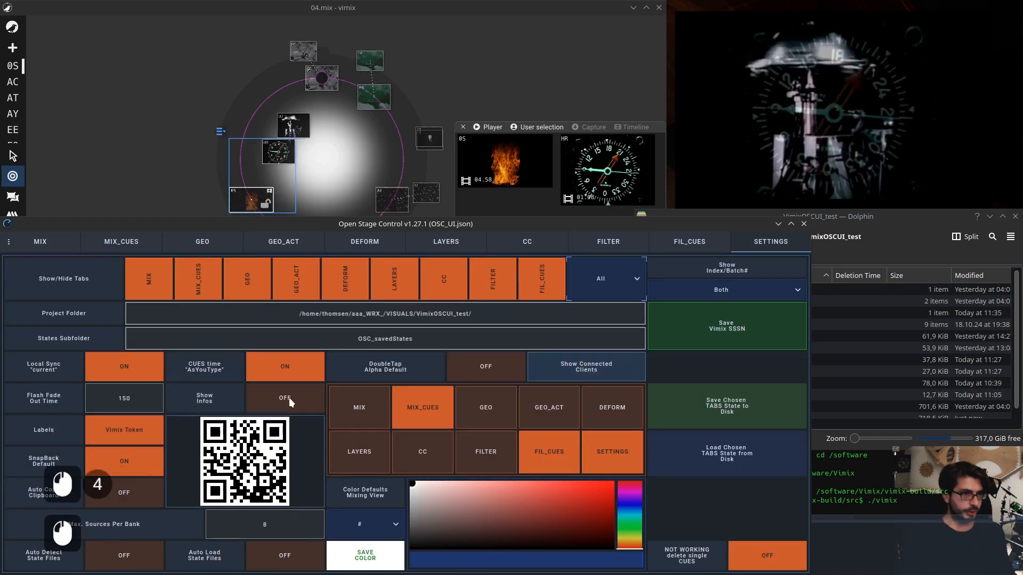
double_click(292, 397)
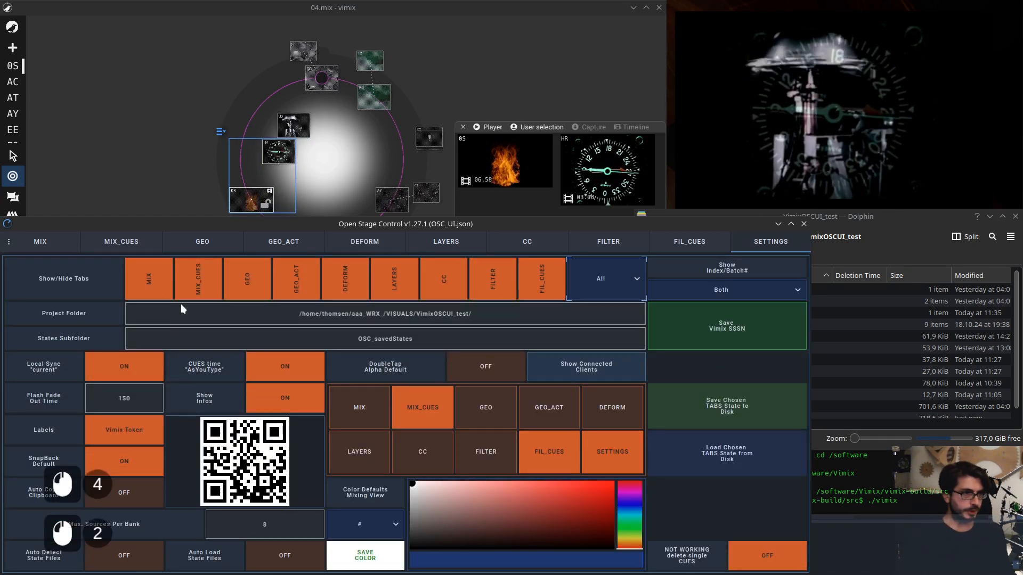
Set the color correction parameter in MIX to brightness
click(40, 242)
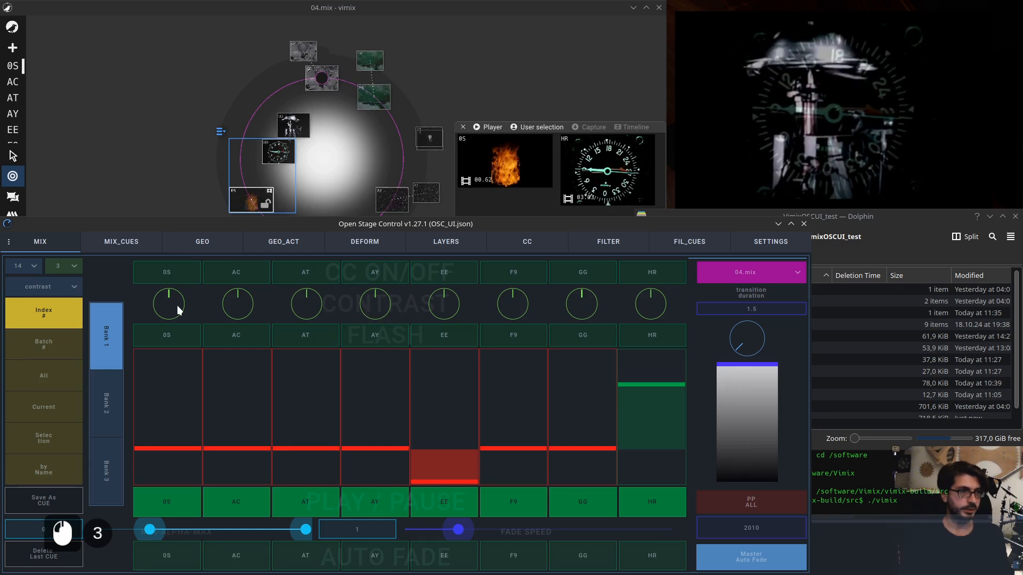
click(73, 286)
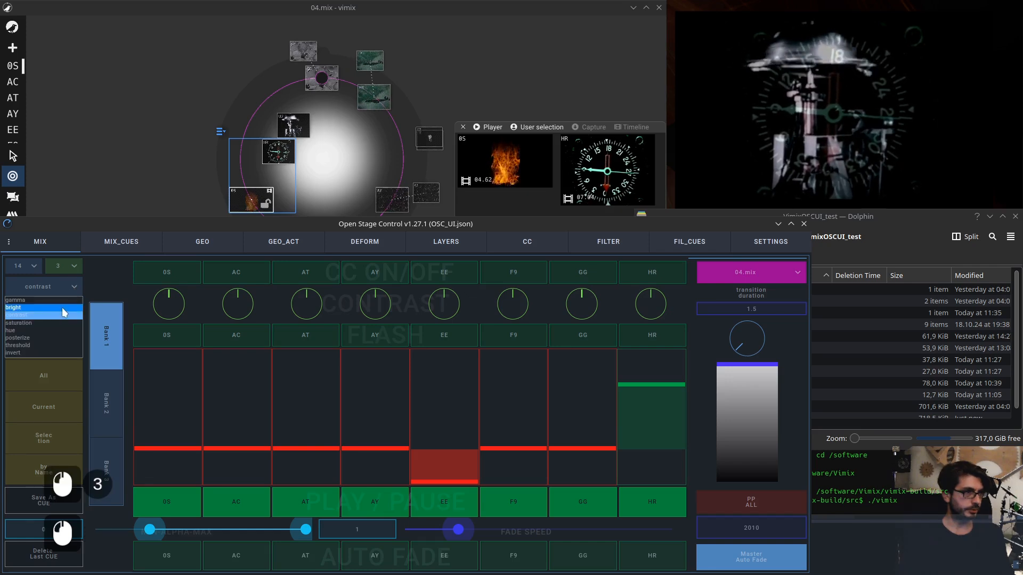
click(62, 308)
Turn Show Infos off in SETTINGS and look through the MIX, MIX_CUES, GEO, GEO_ACT and DEFORM tabs
click(795, 249)
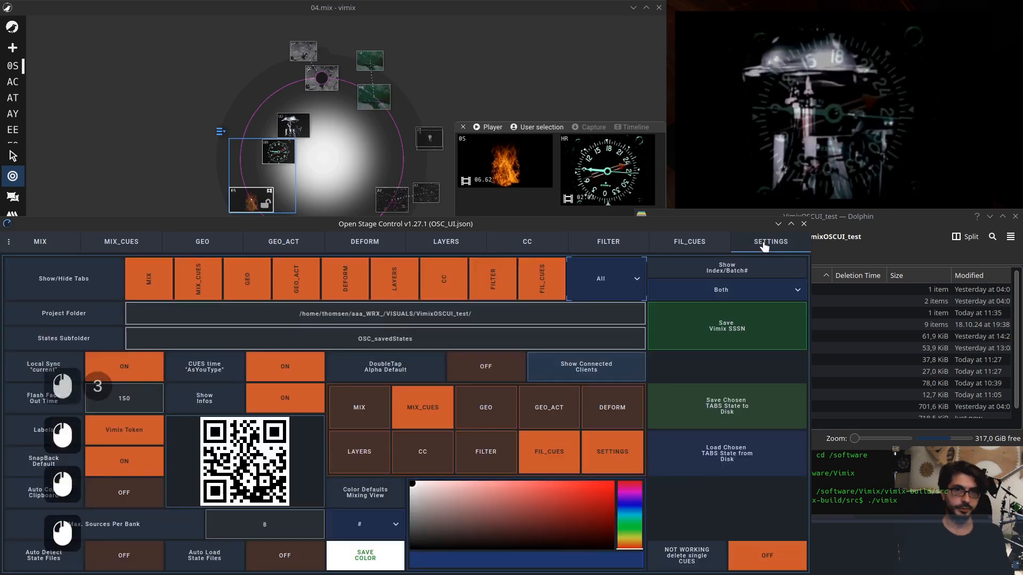
click(288, 401)
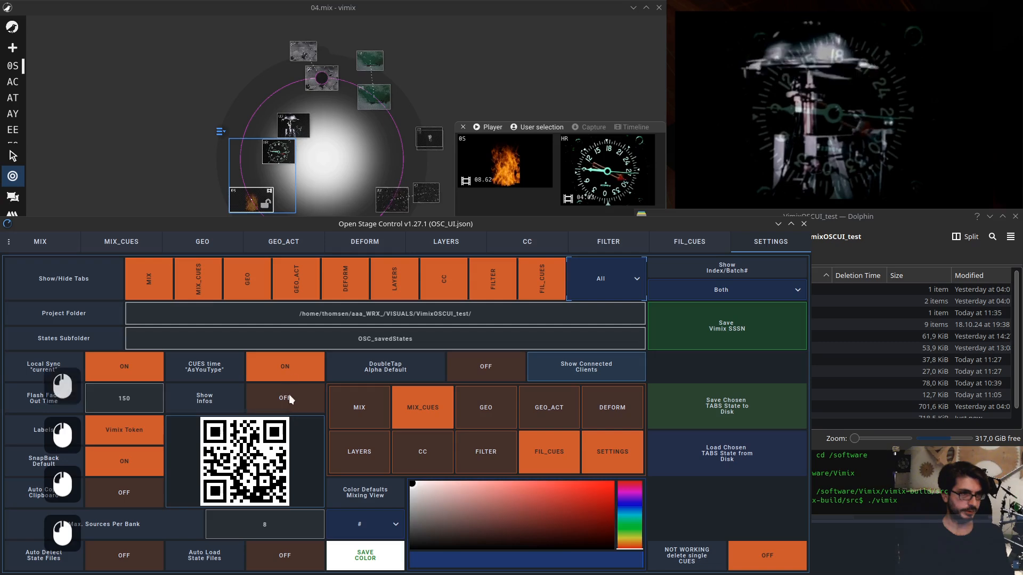
click(53, 246)
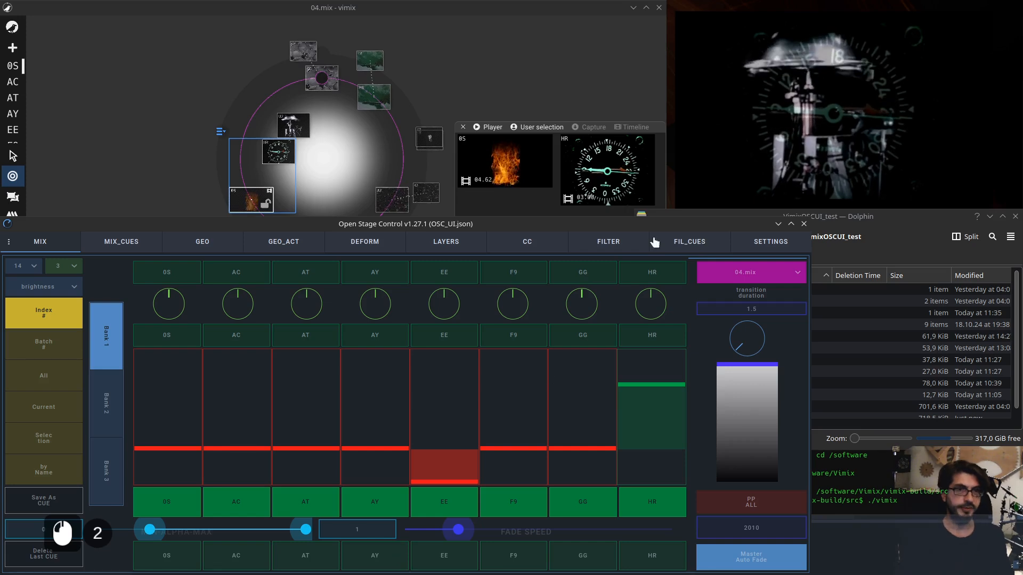
click(124, 244)
click(201, 243)
click(301, 245)
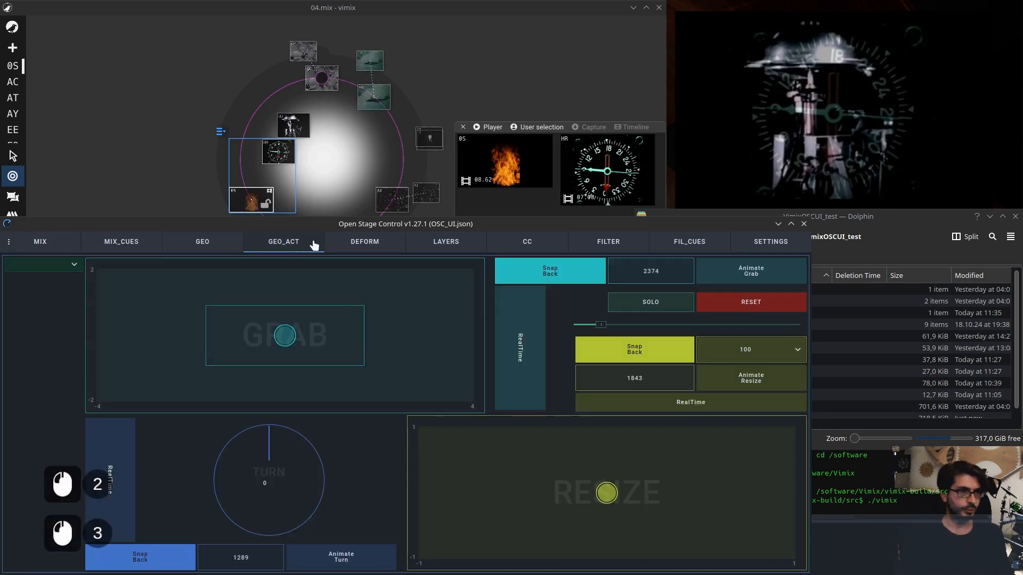
click(394, 244)
Turn Show Infos on again in SETTINGS and check the labels in MIX
click(762, 244)
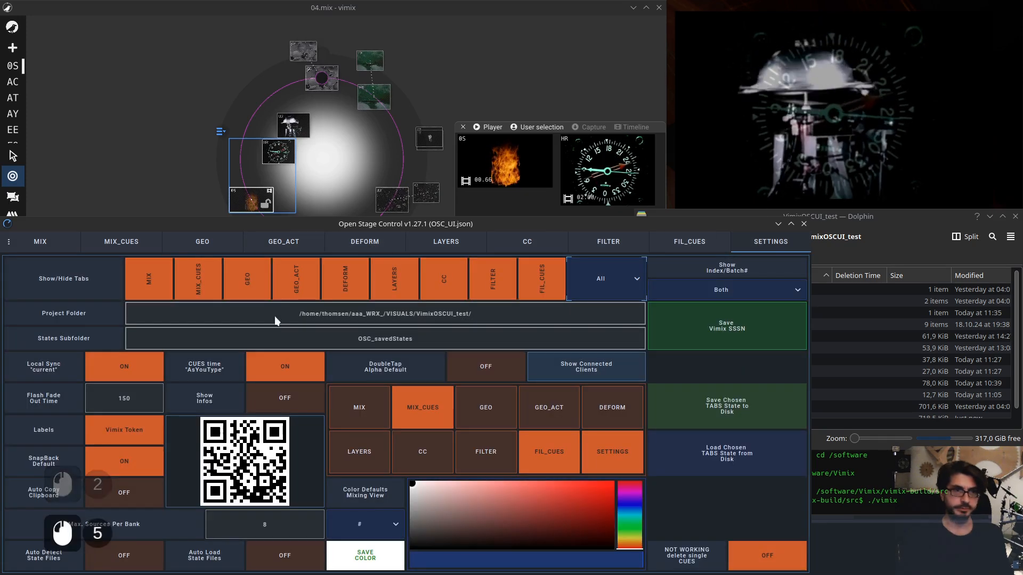
click(296, 395)
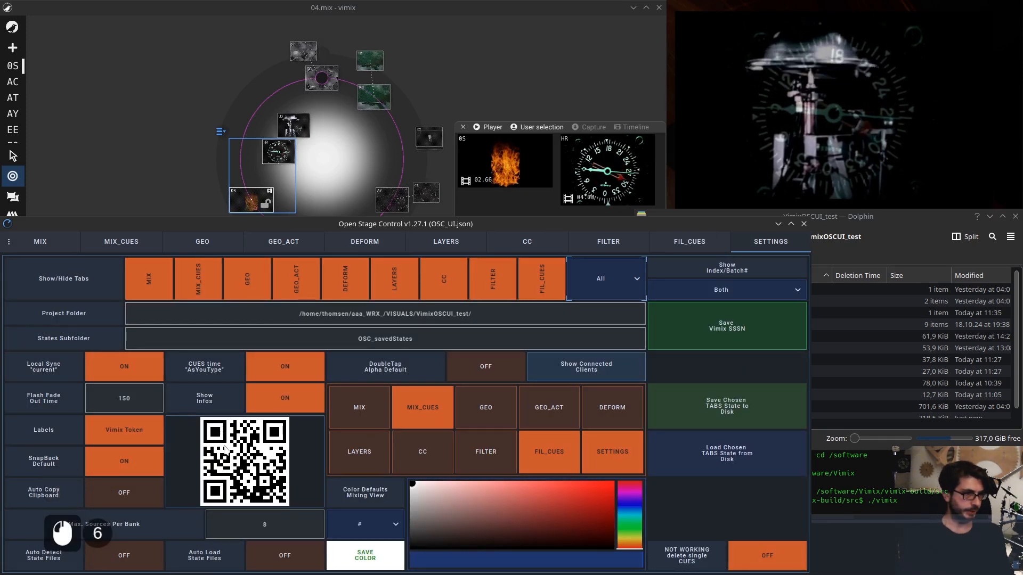
click(53, 242)
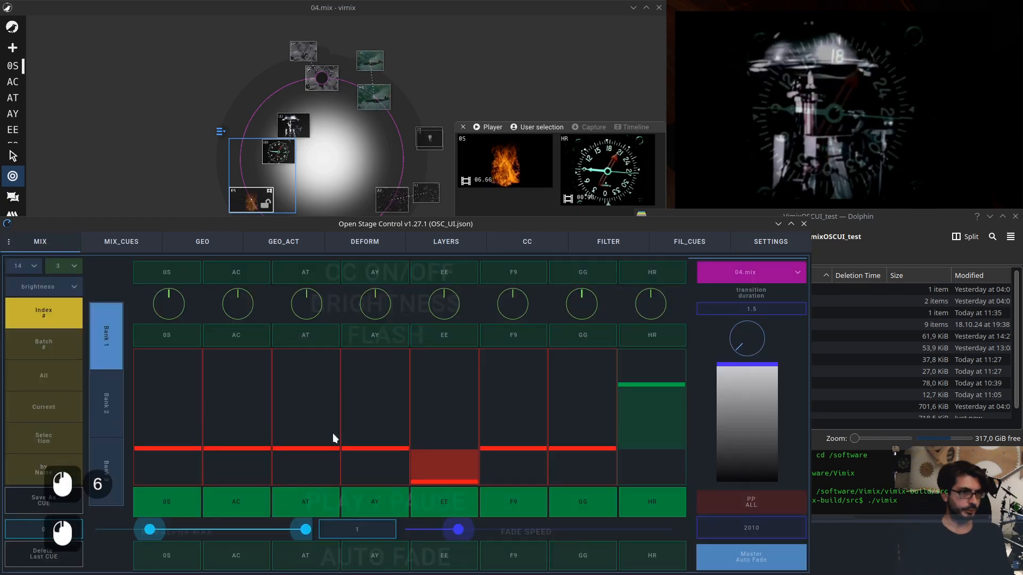
Switch to vimix, clear the source selection and extend the window's height to reveal more of the source list
click(107, 172)
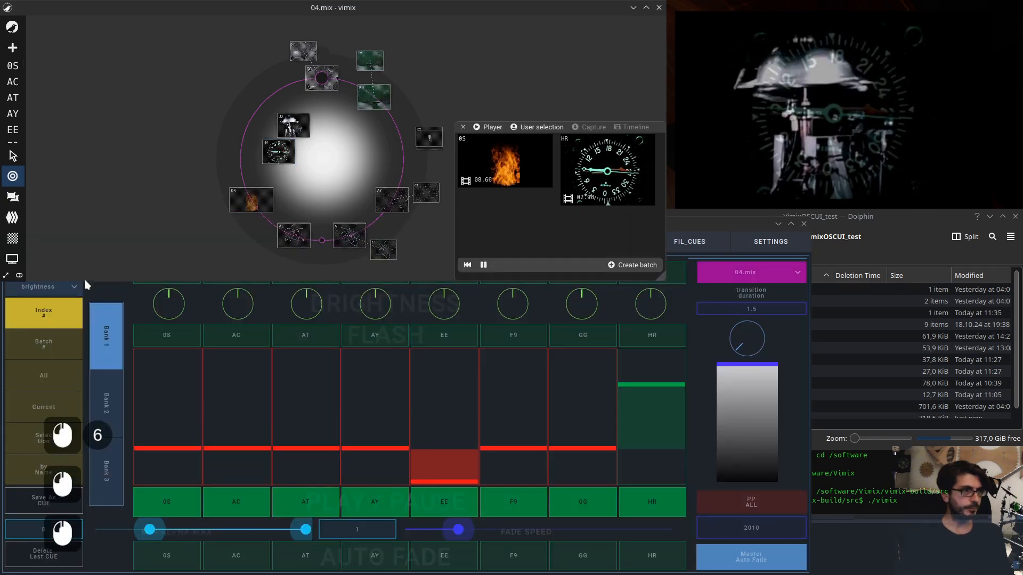
drag(85, 280, 85, 347)
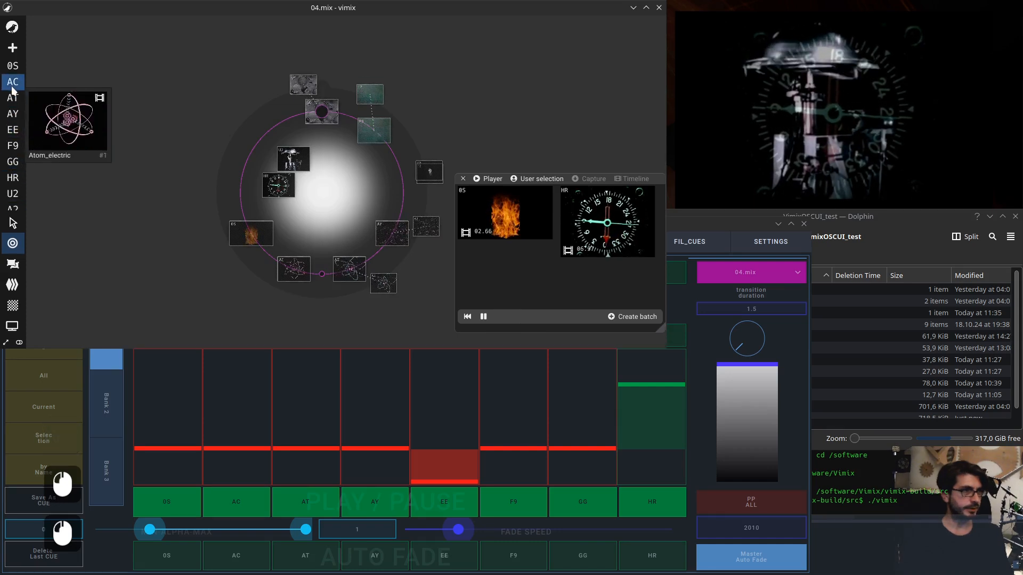
Switch back to Open Stage Control and select sources AT, AY and G2 in turn in the Current view of MIX
click(178, 474)
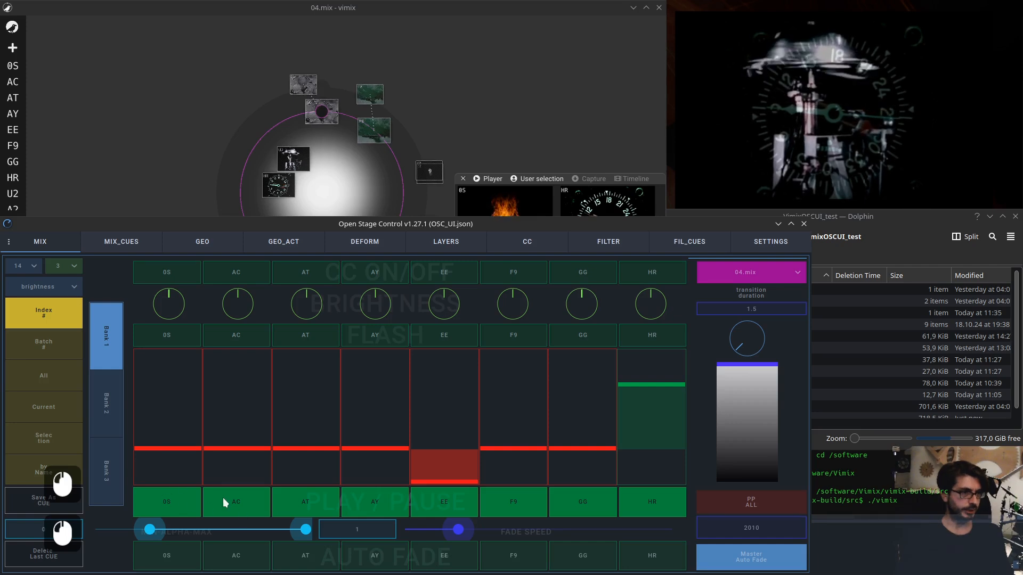
click(56, 409)
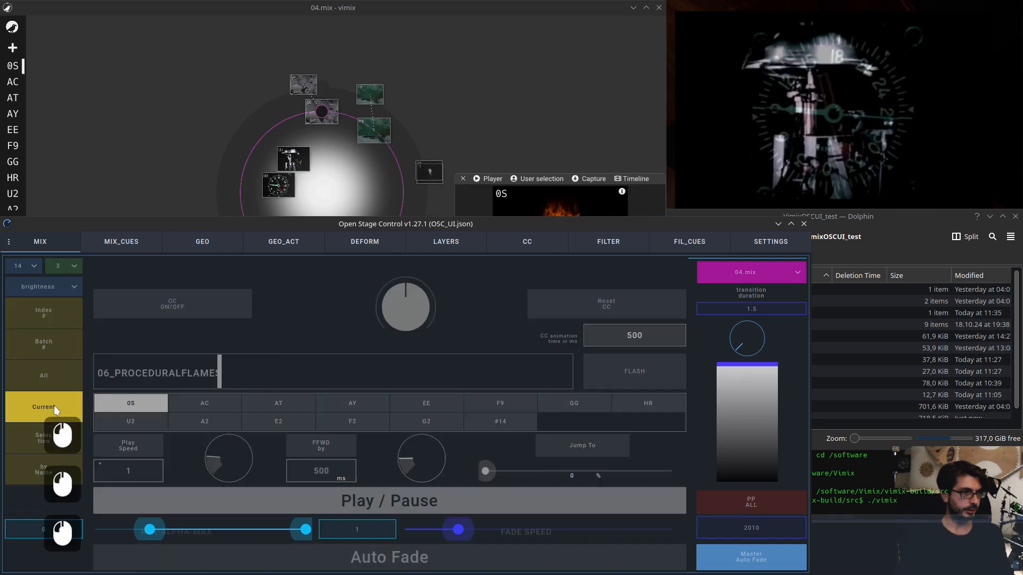
click(263, 406)
click(339, 407)
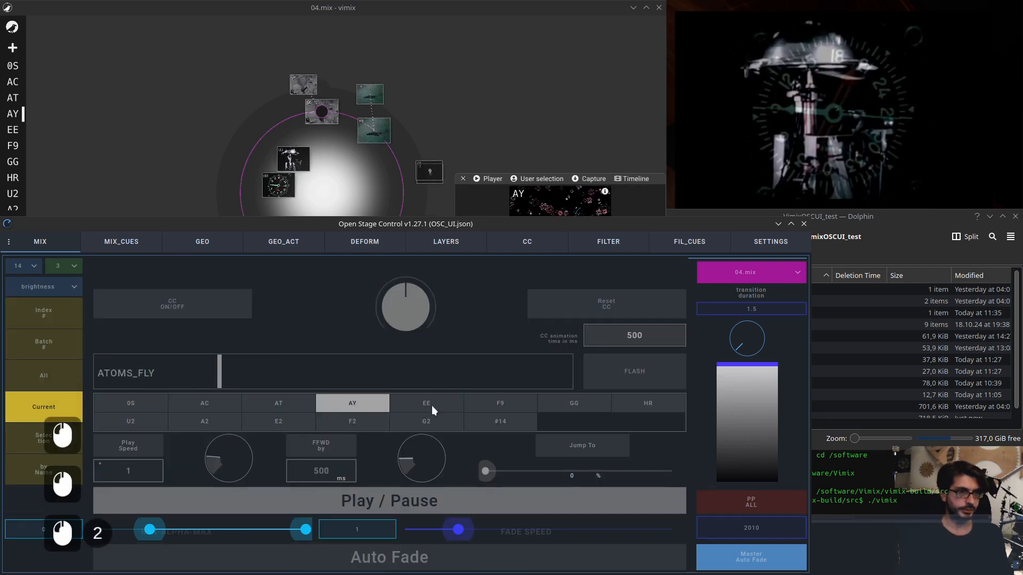
click(433, 421)
Set Labels to Index Number in SETTINGS and show MIX by Index #
click(780, 249)
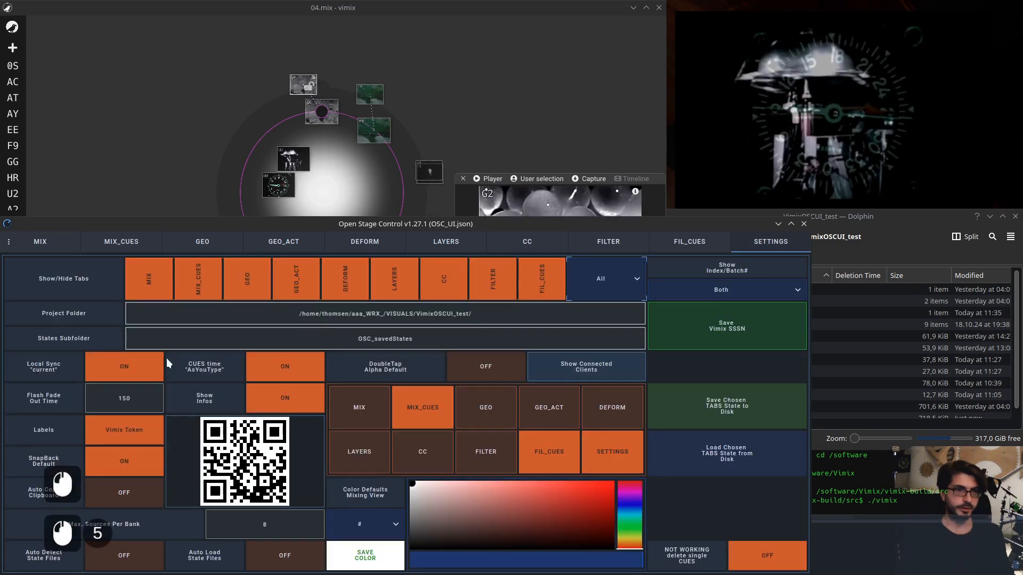
click(129, 430)
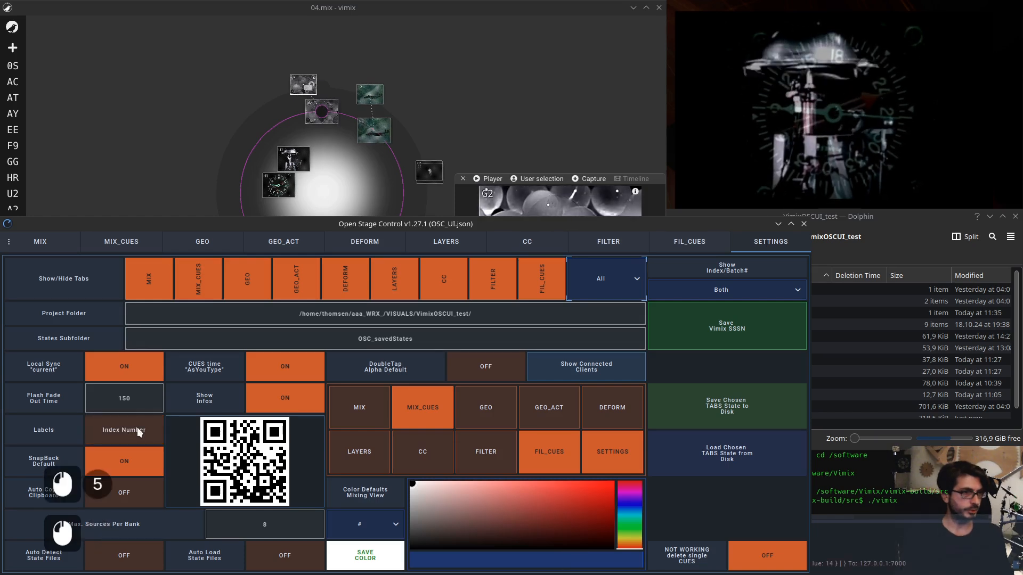
click(42, 243)
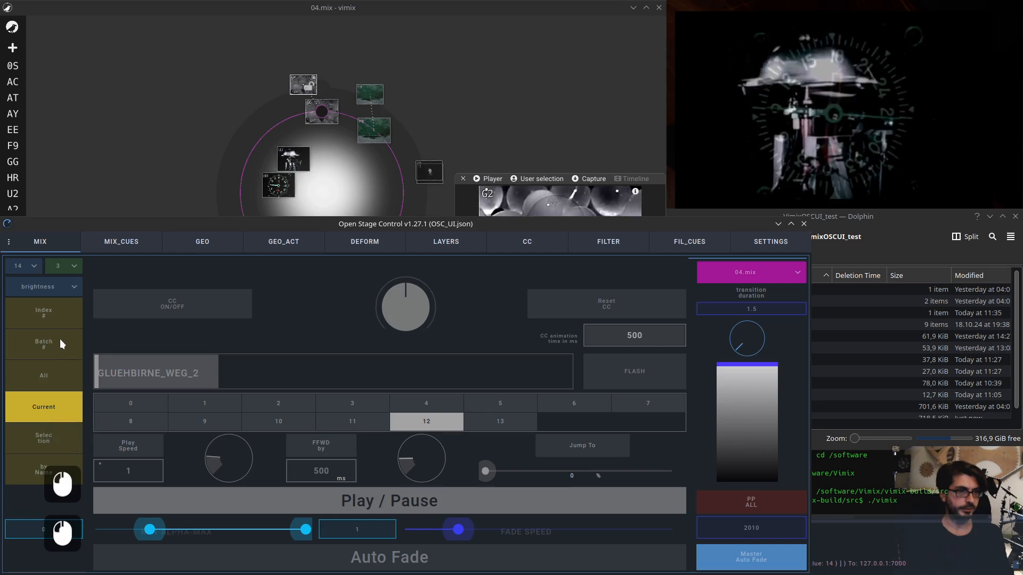
click(52, 309)
Switch to vimix to compare its source list tokens with the numbered MIX channels
click(33, 71)
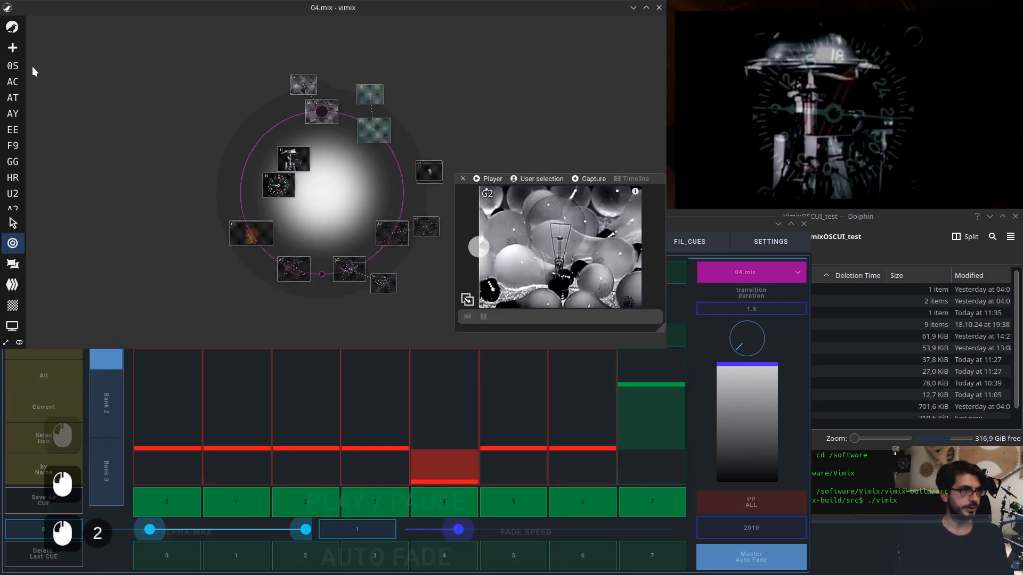
mouse_move(17, 82)
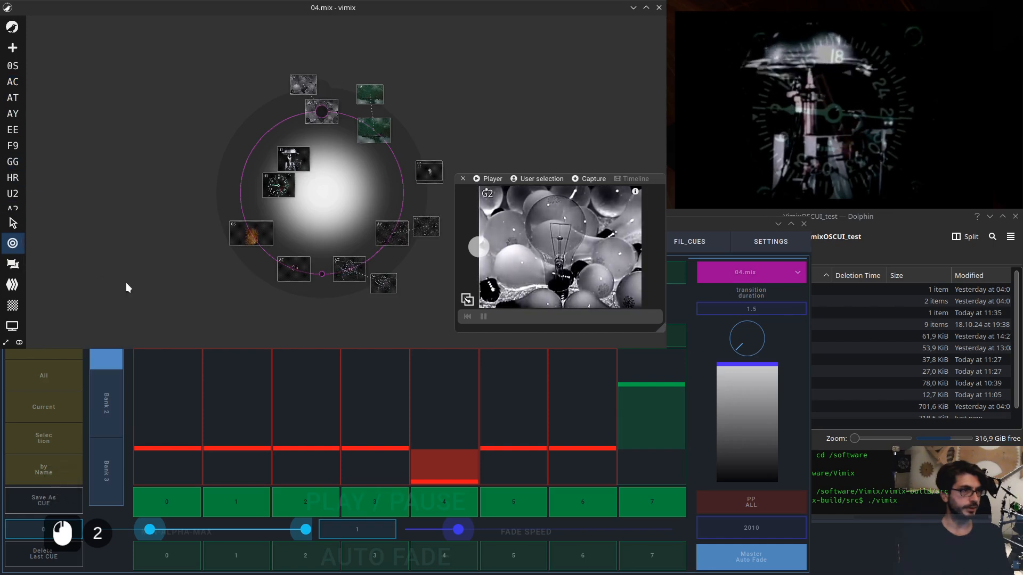
click(166, 392)
Turn on Auto Copy Clipboard and set Labels to Vimix Token in SETTINGS
click(746, 247)
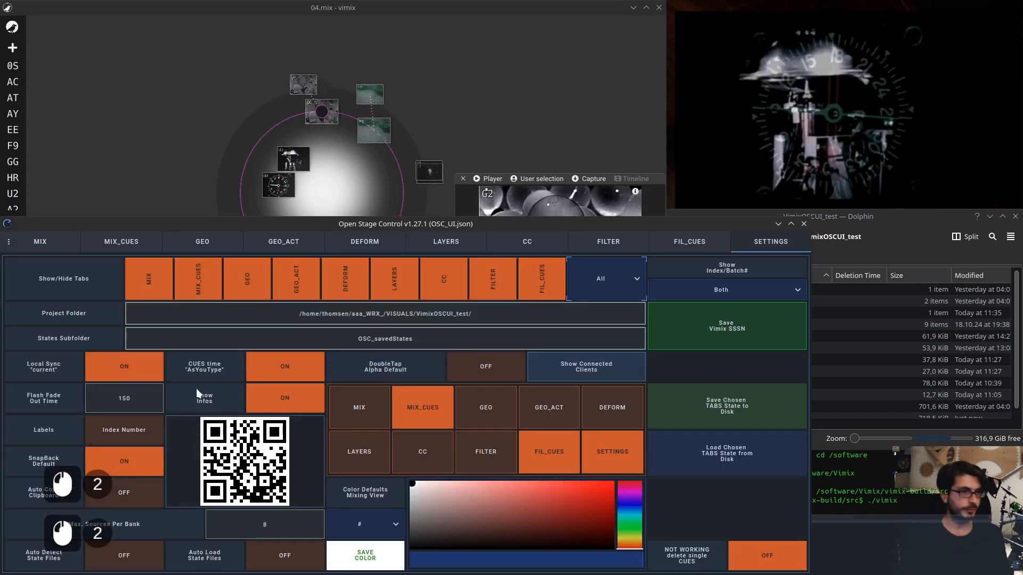
click(124, 494)
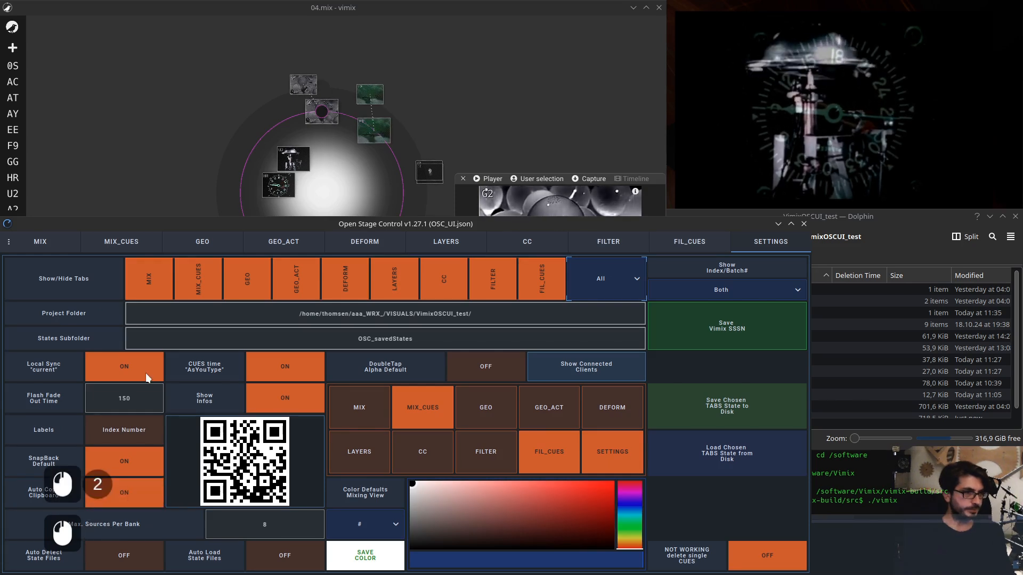
click(125, 437)
click(128, 491)
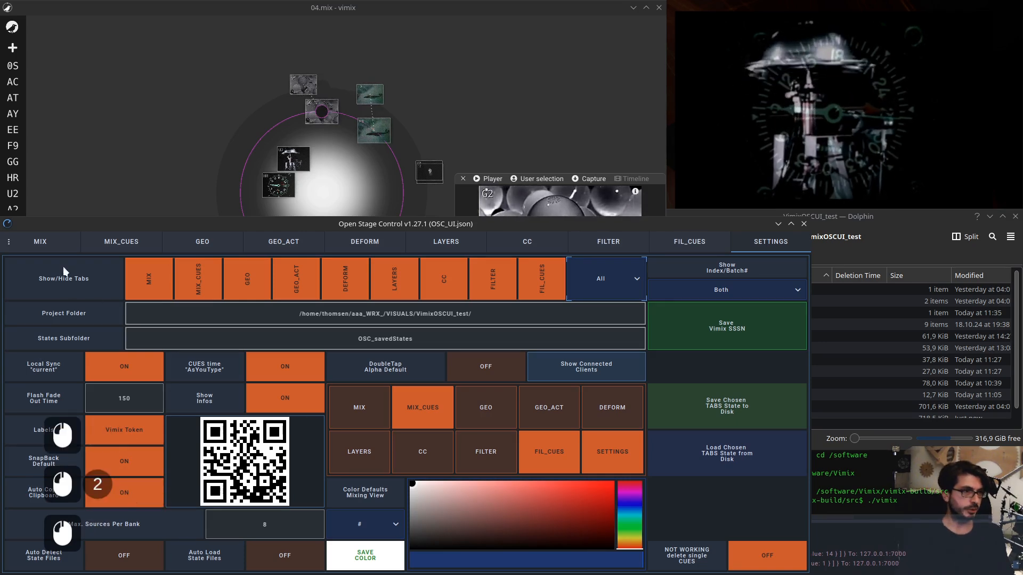
Show MIX by Name and open the source name field for editing
click(52, 244)
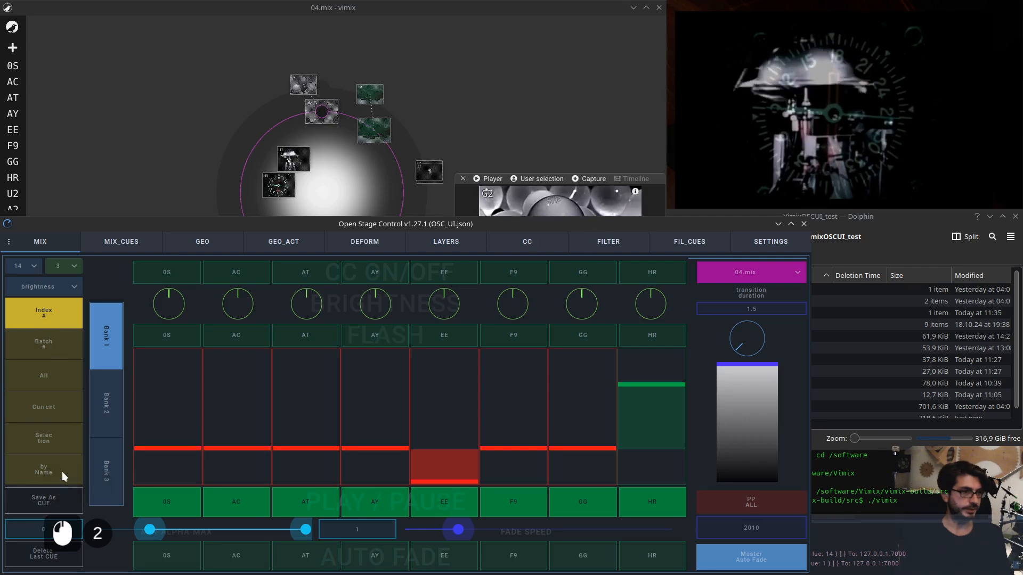
click(43, 459)
double_click(415, 471)
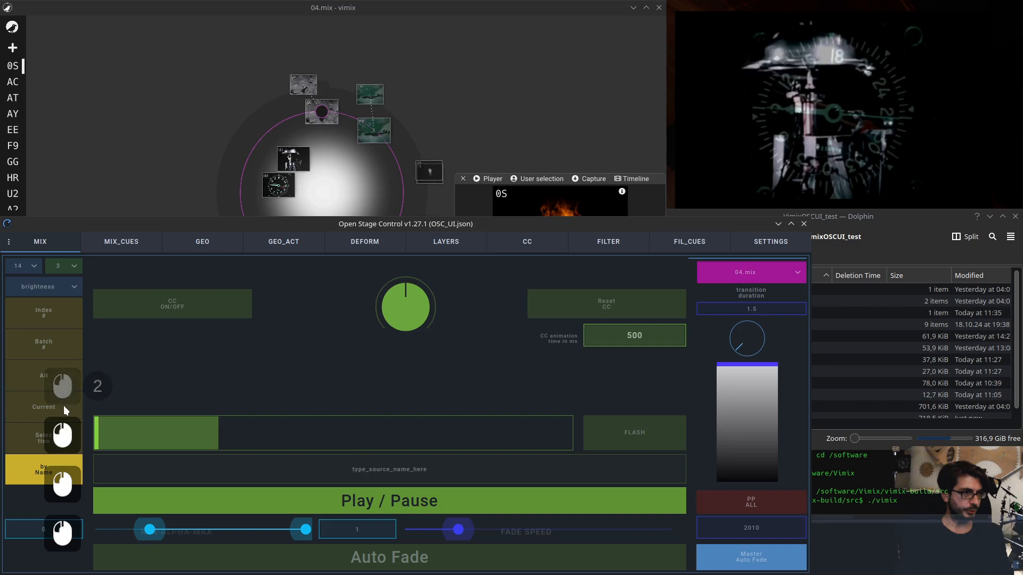
Select sources AT and AY in turn in the Current view of MIX
click(43, 407)
click(288, 406)
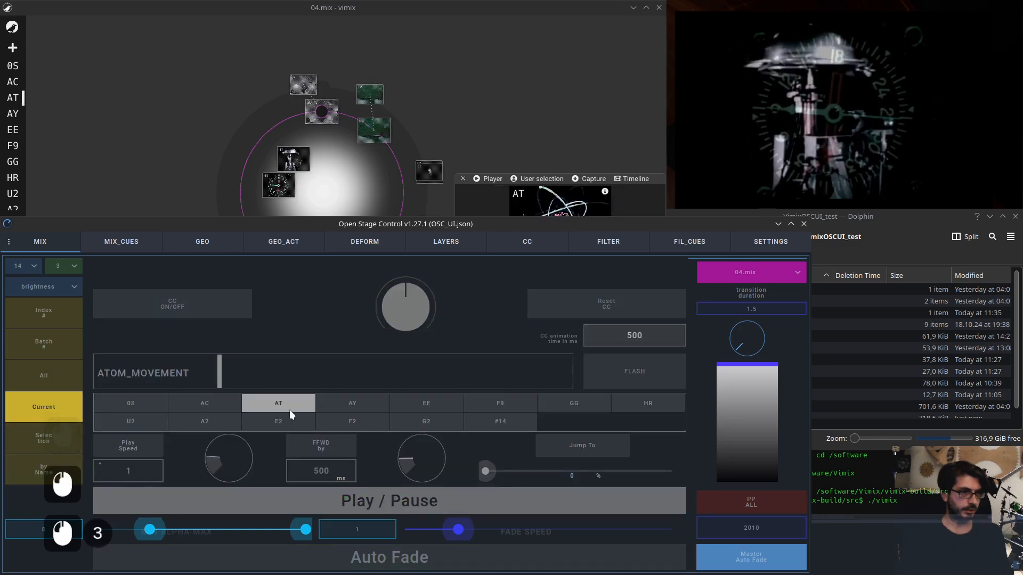
click(363, 405)
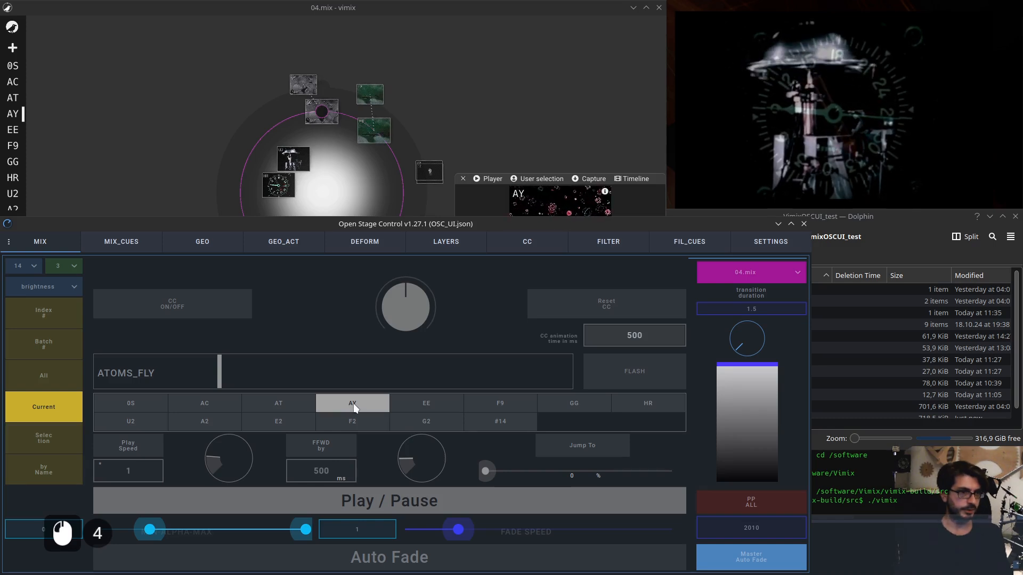
Paste Atom_movement as the source name in the by Name view of MIX
click(53, 474)
double_click(394, 469)
text(Atom_movement)
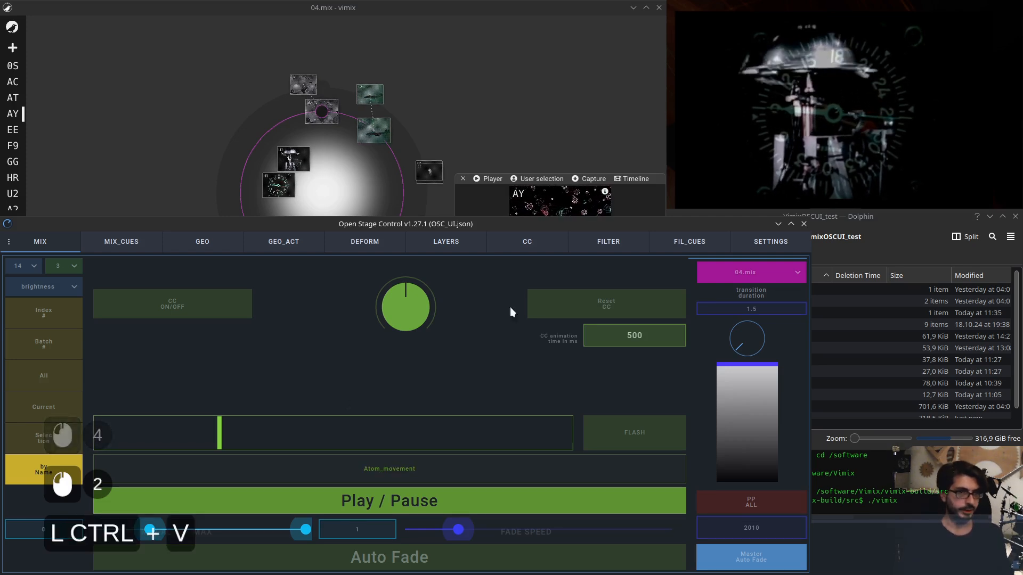
Turn off Auto Copy Clipboard in SETTINGS
click(789, 240)
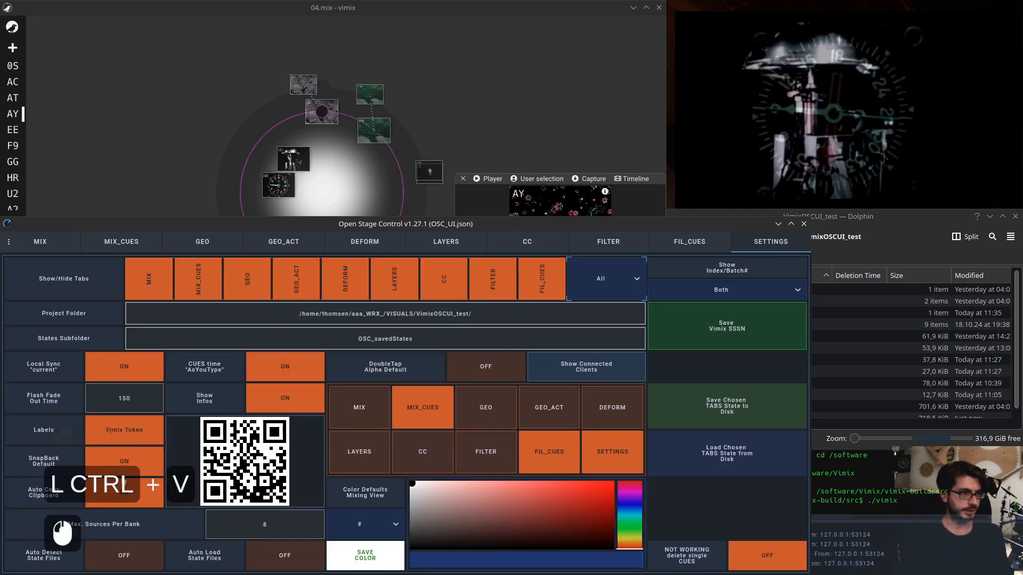
click(128, 495)
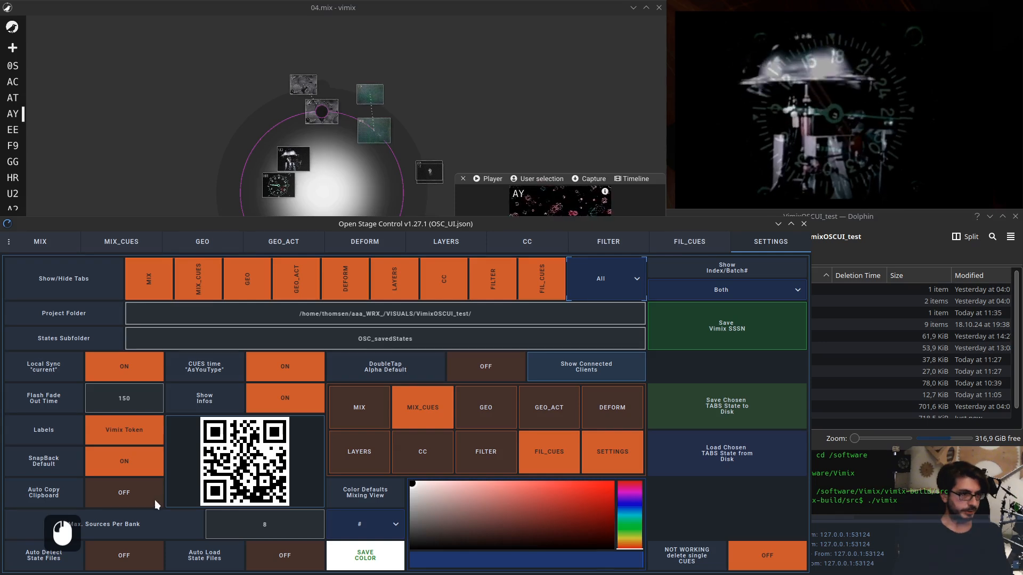
Look through Banks 1, 2 and 3 in the Index view of MIX and return to Bank 1
click(270, 523)
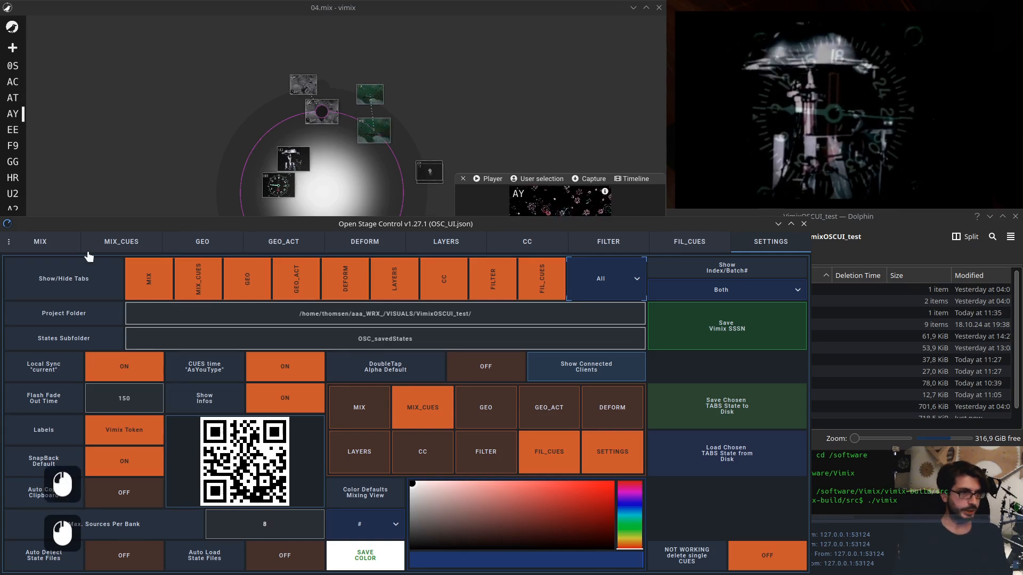
click(74, 241)
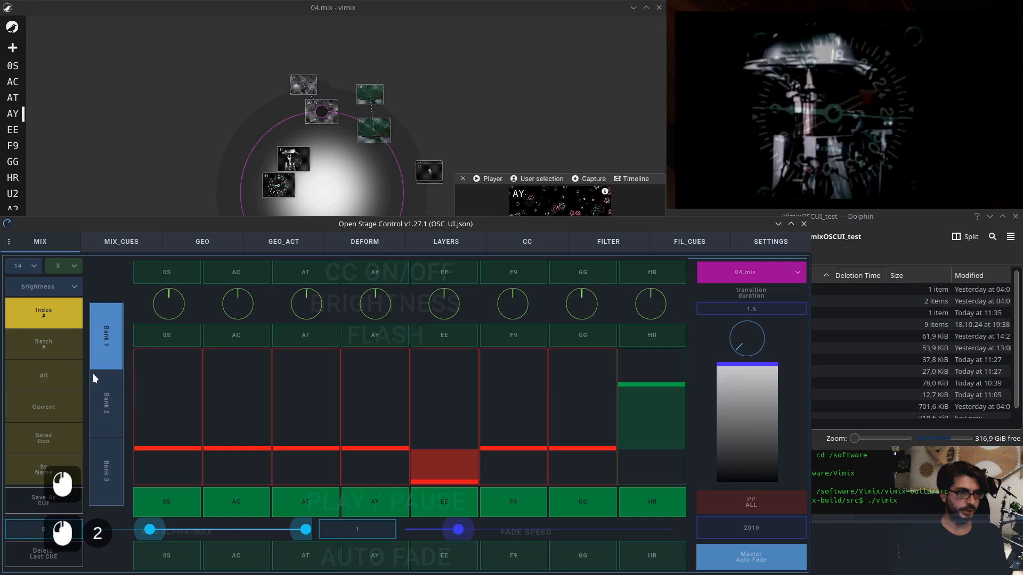
click(111, 406)
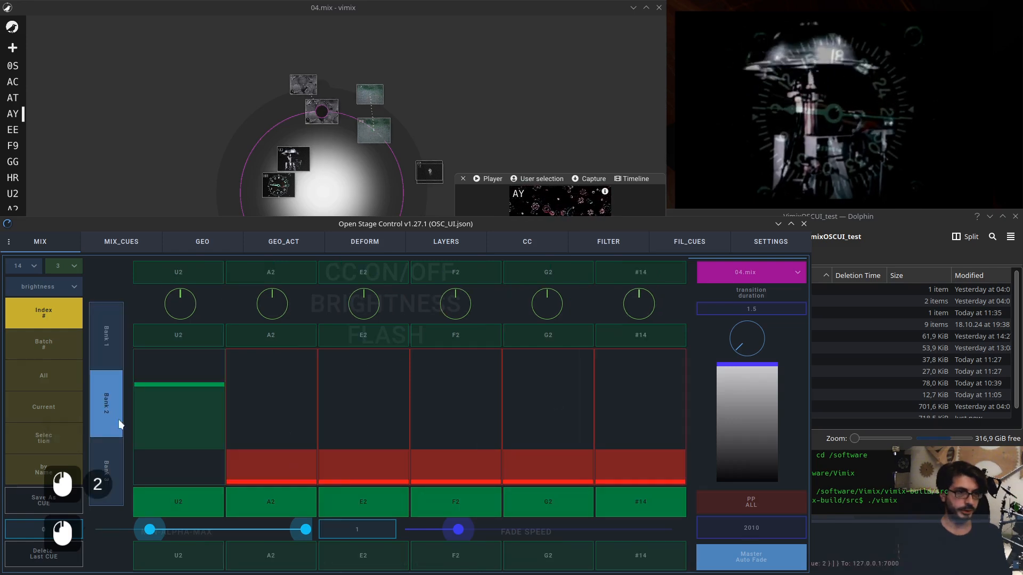
click(108, 464)
click(106, 397)
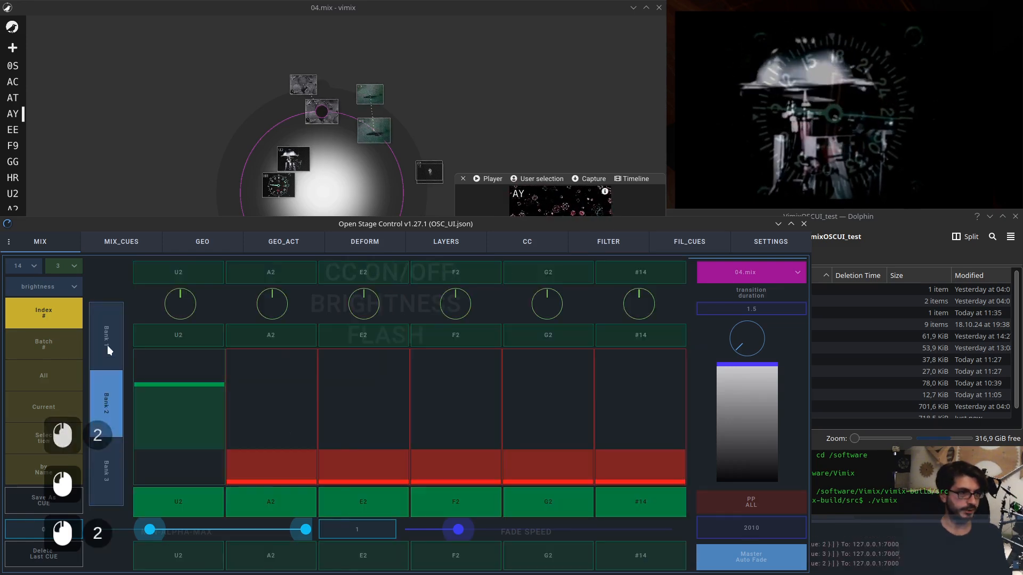
click(107, 345)
click(107, 416)
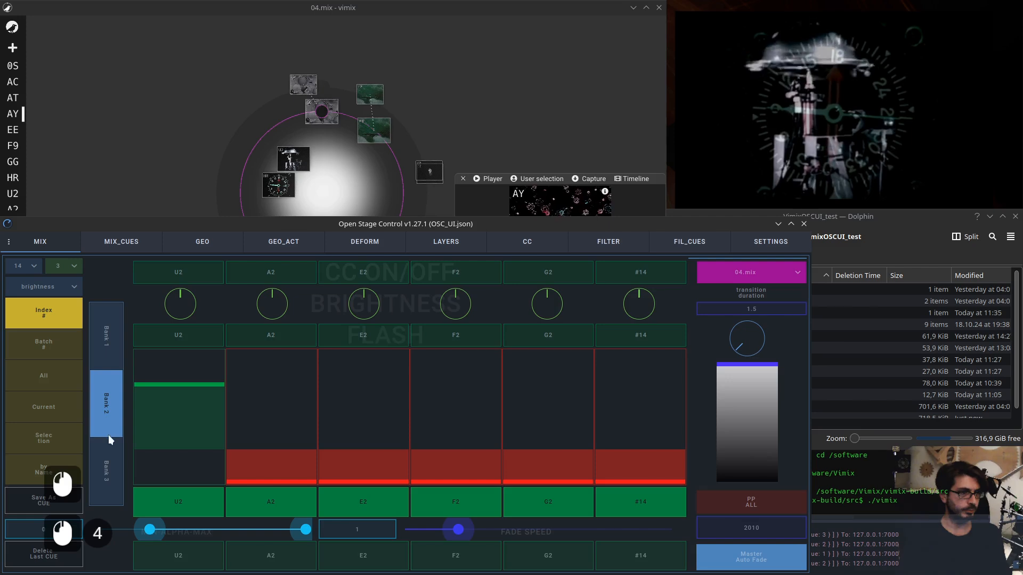
click(107, 468)
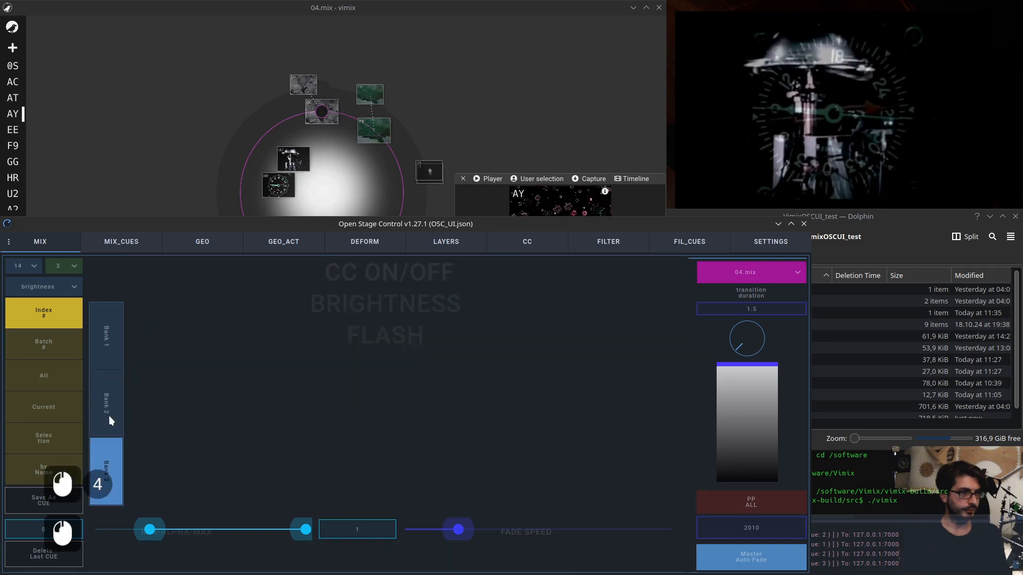
click(109, 415)
click(111, 356)
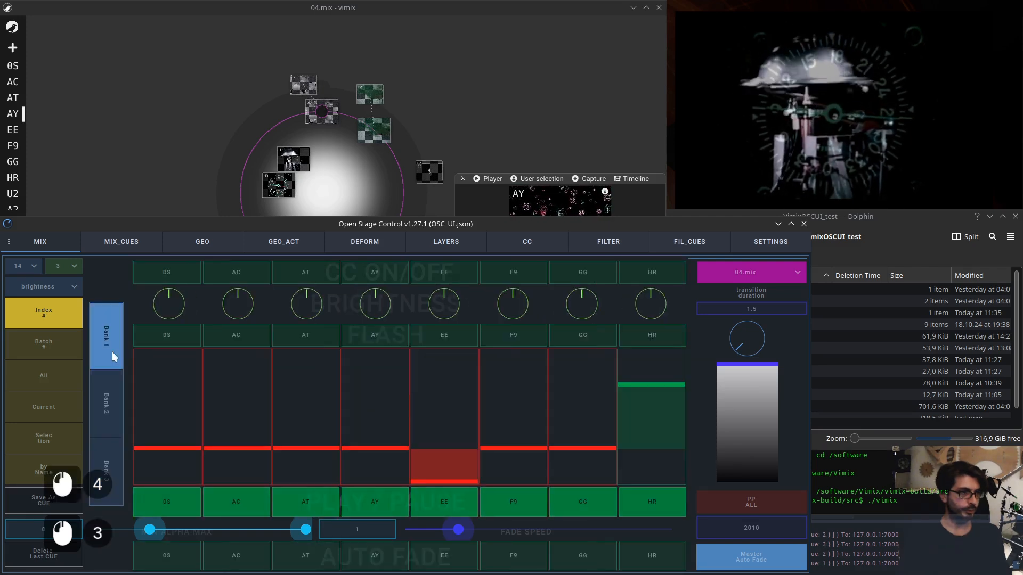
Set Max. Sources Per Bank to 5 in SETTINGS
click(775, 244)
click(289, 520)
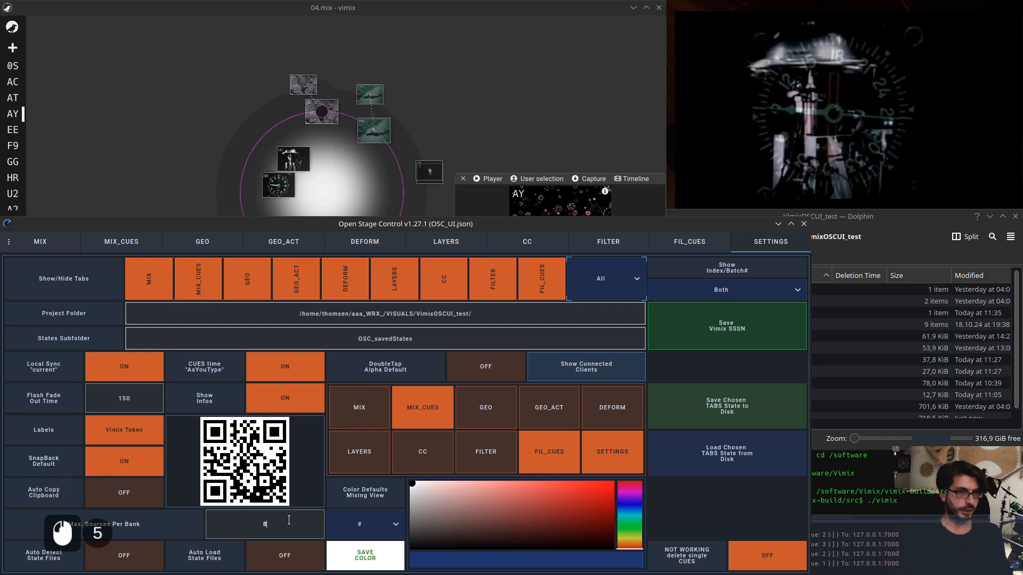
key(BackSpace)
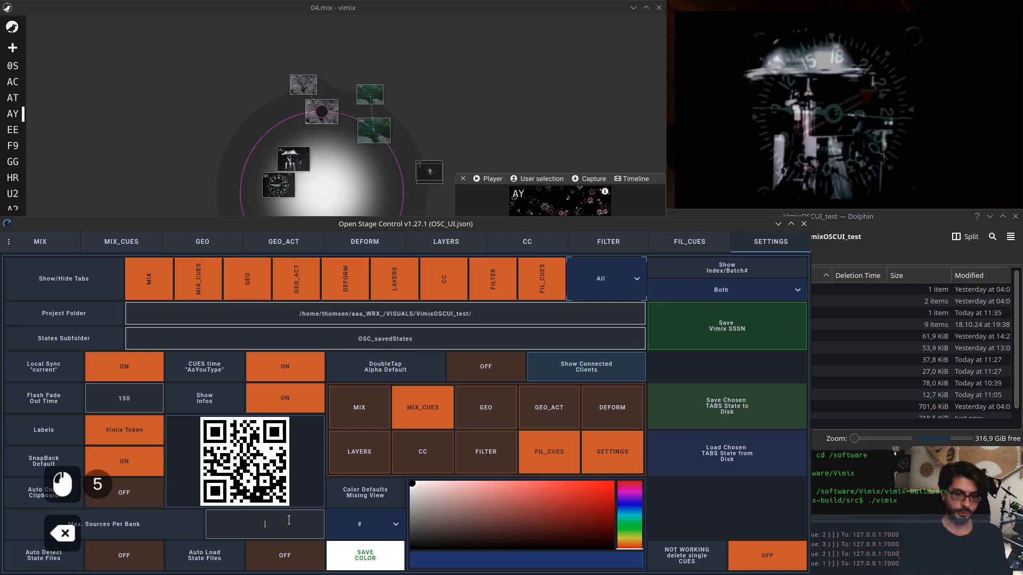
text(5)
key(Return)
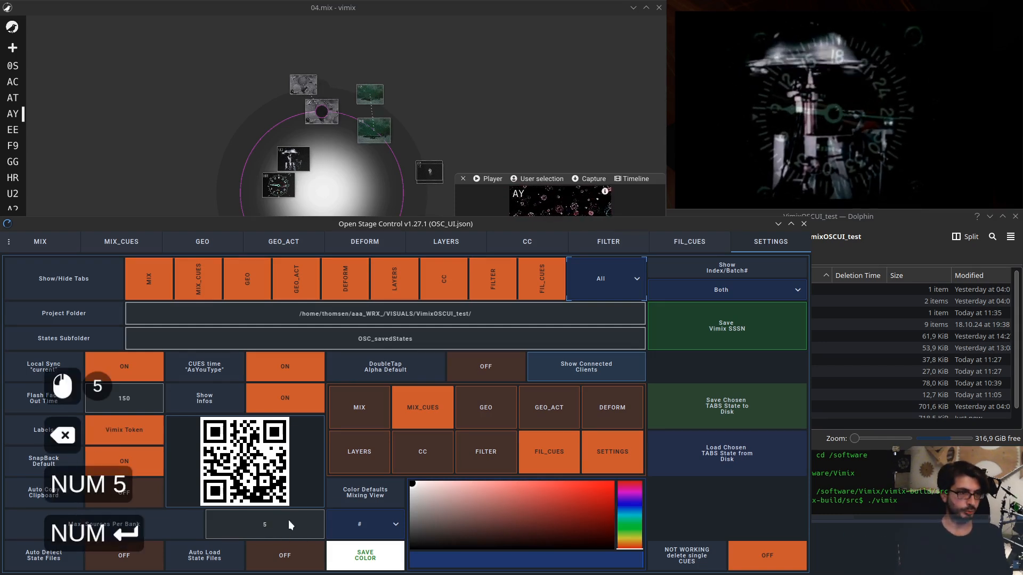
Check how the sources are distributed over the three MIX banks, ending on Bank 1
click(33, 244)
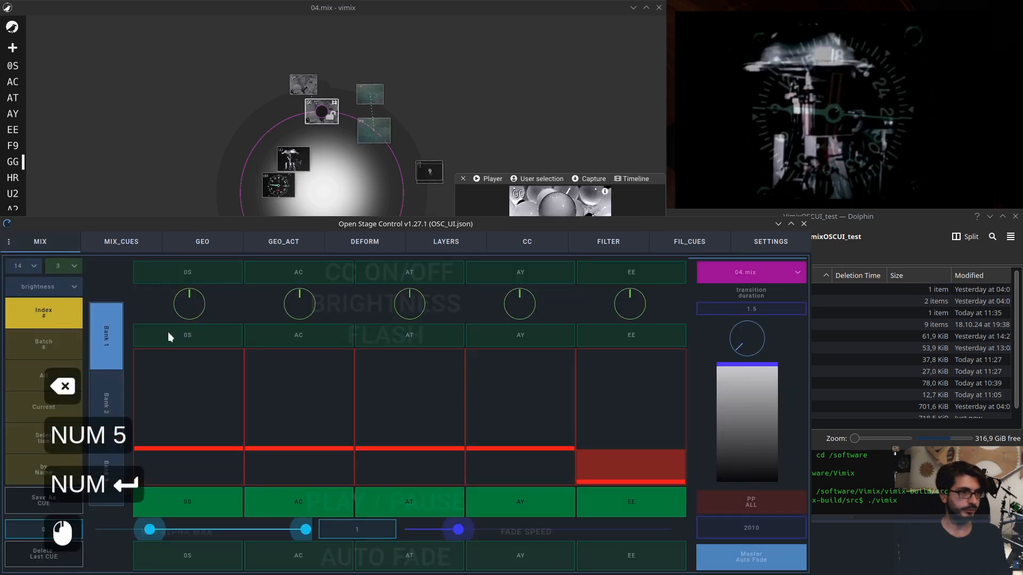
click(110, 409)
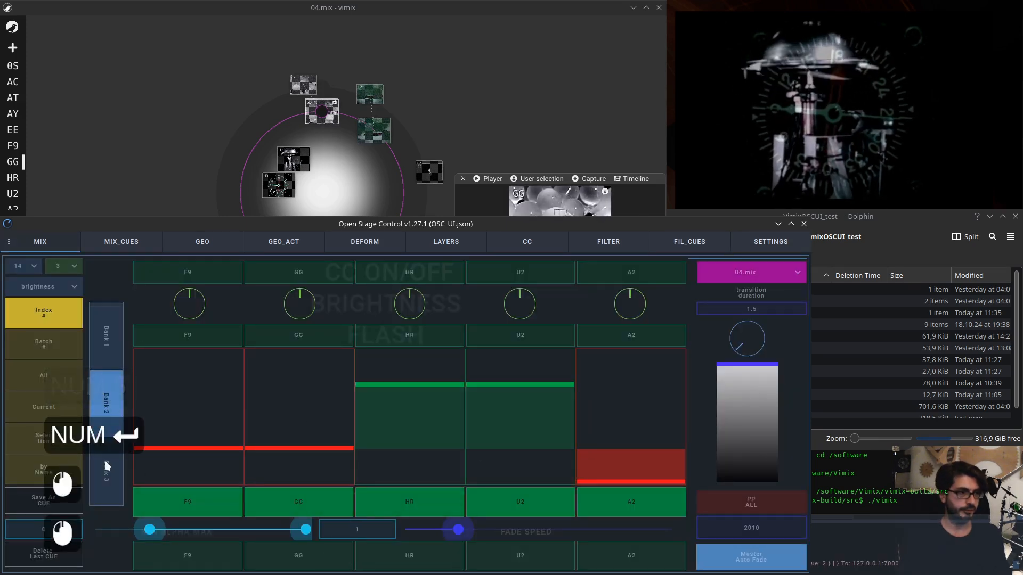
click(104, 461)
click(114, 415)
click(117, 354)
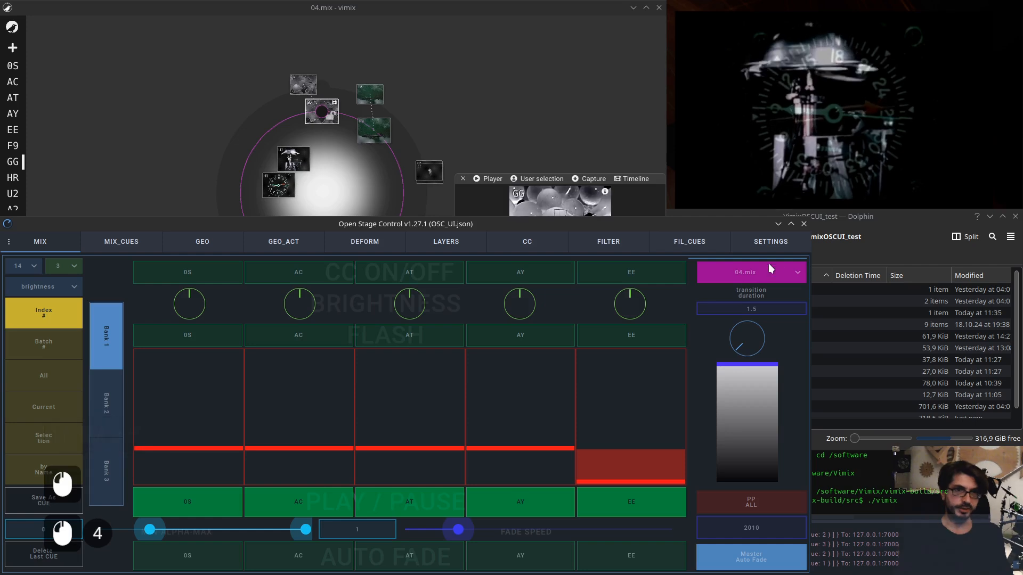
Set Max. Sources Per Bank to 8 in SETTINGS
click(770, 244)
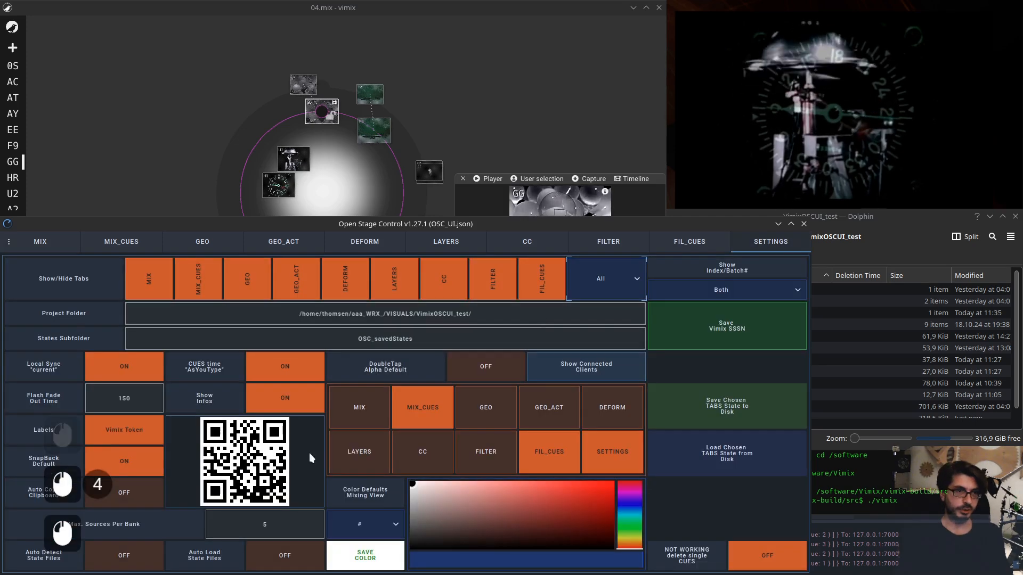
click(293, 520)
key(BackSpace)
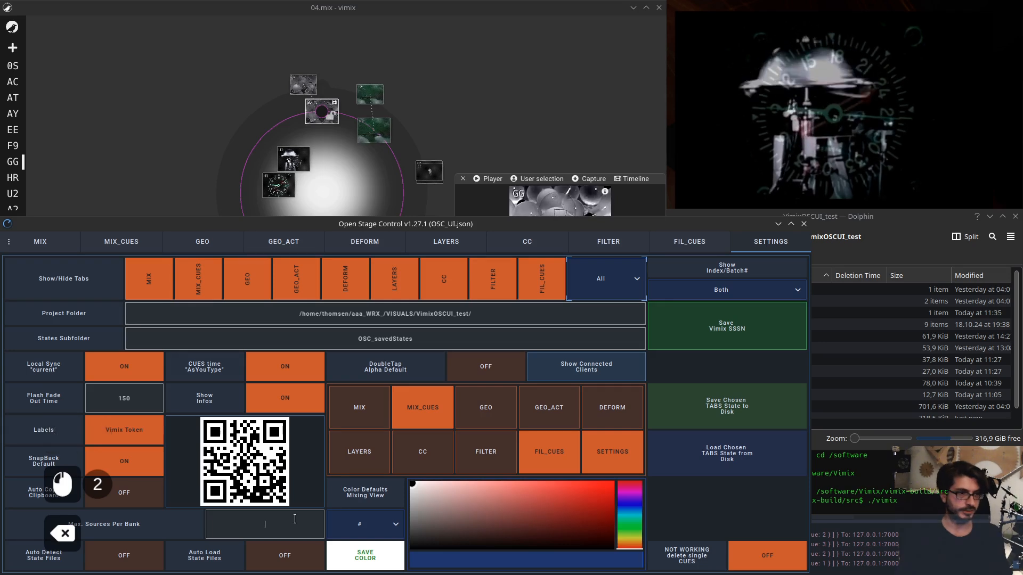
text(8)
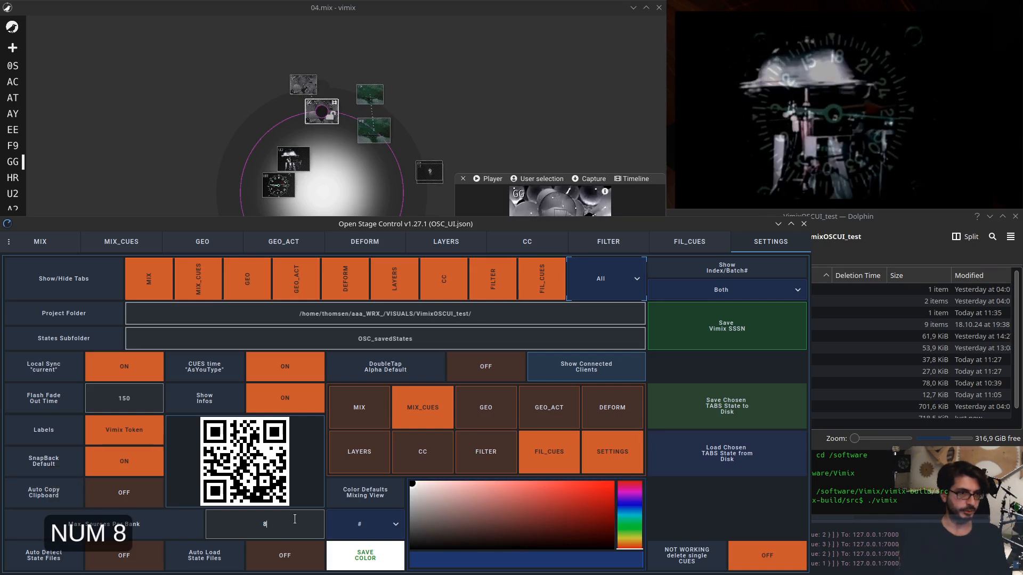
key(KP_Enter)
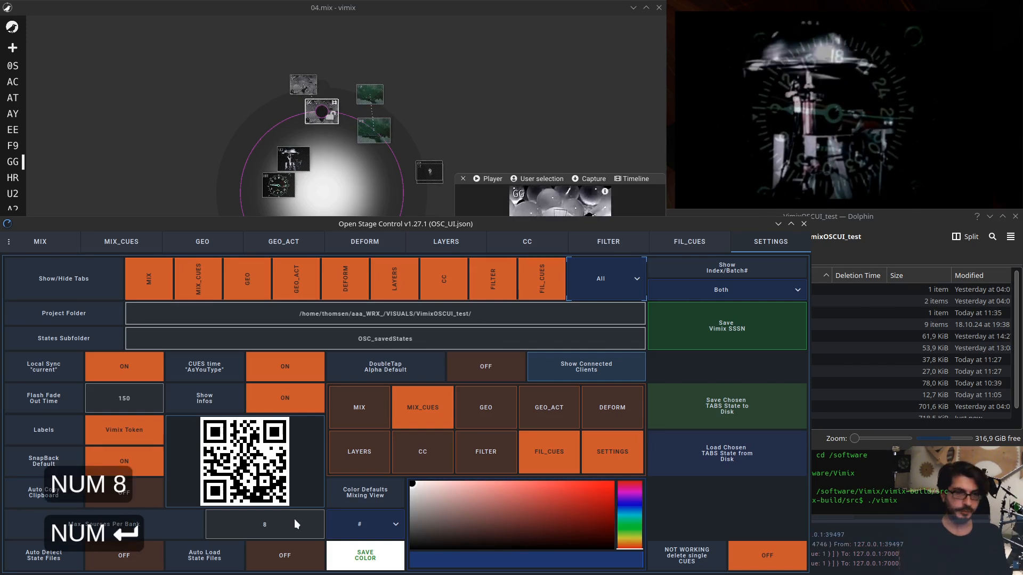
Raise the faders of sources 0S, AC and EE above the red range in Bank 1 of MIX
click(48, 247)
drag(185, 449, 186, 395)
drag(263, 450, 248, 389)
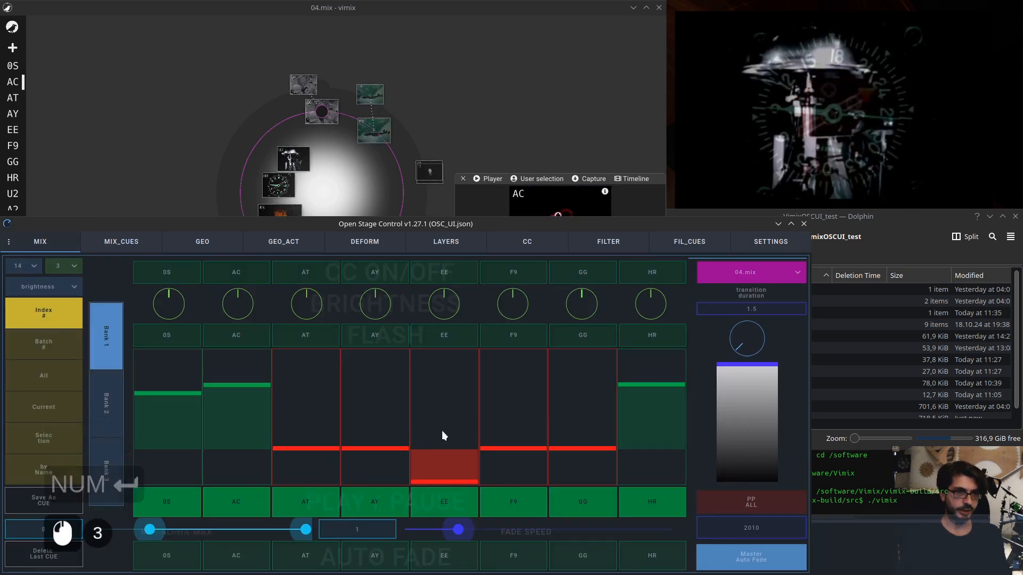
drag(443, 431, 448, 394)
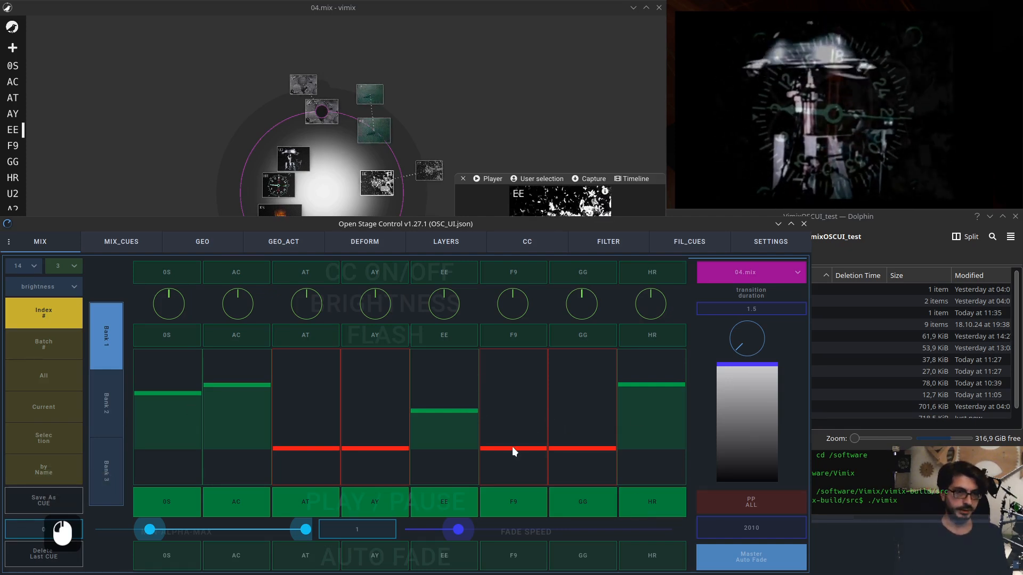
click(787, 272)
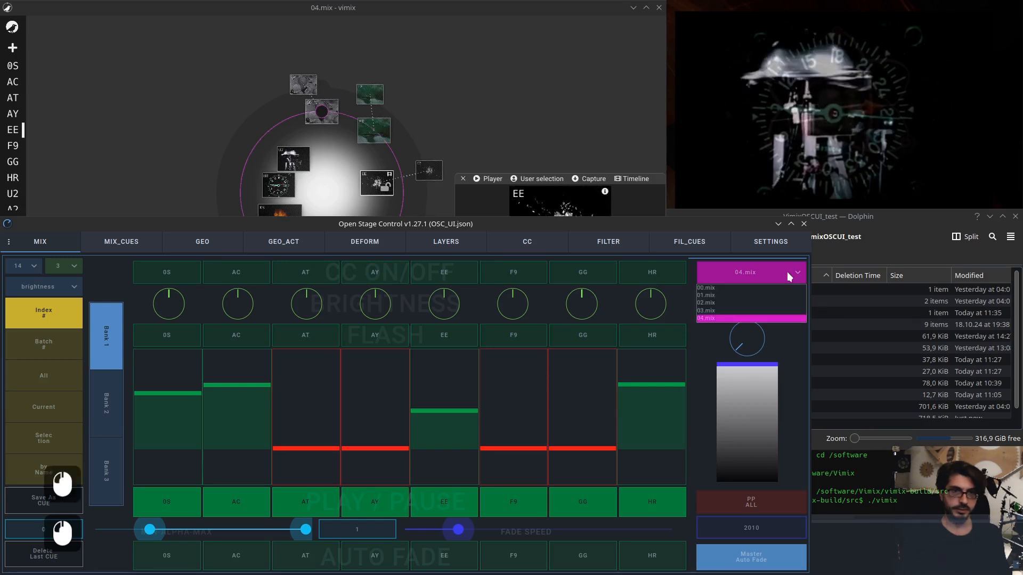
click(770, 242)
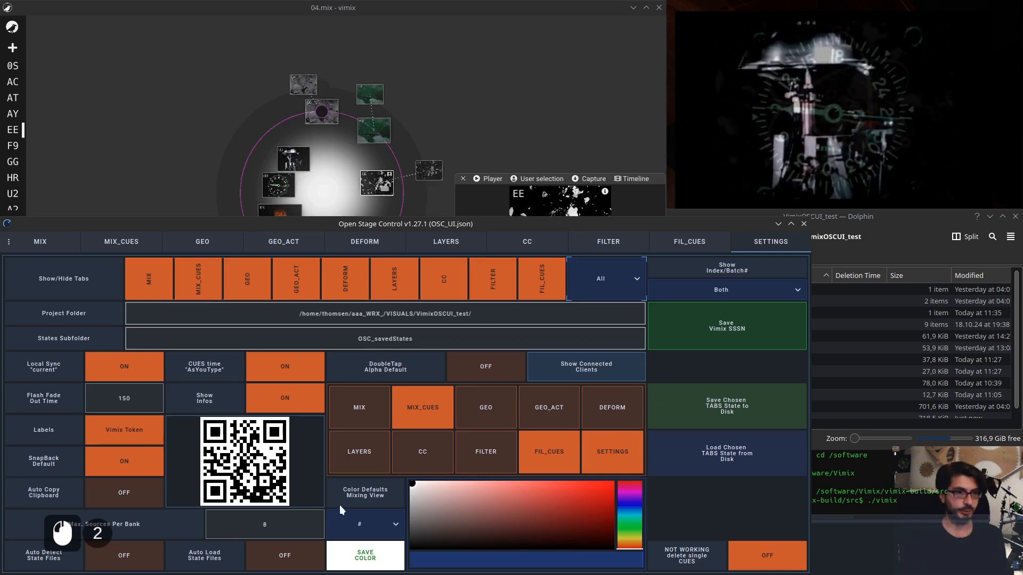
click(424, 484)
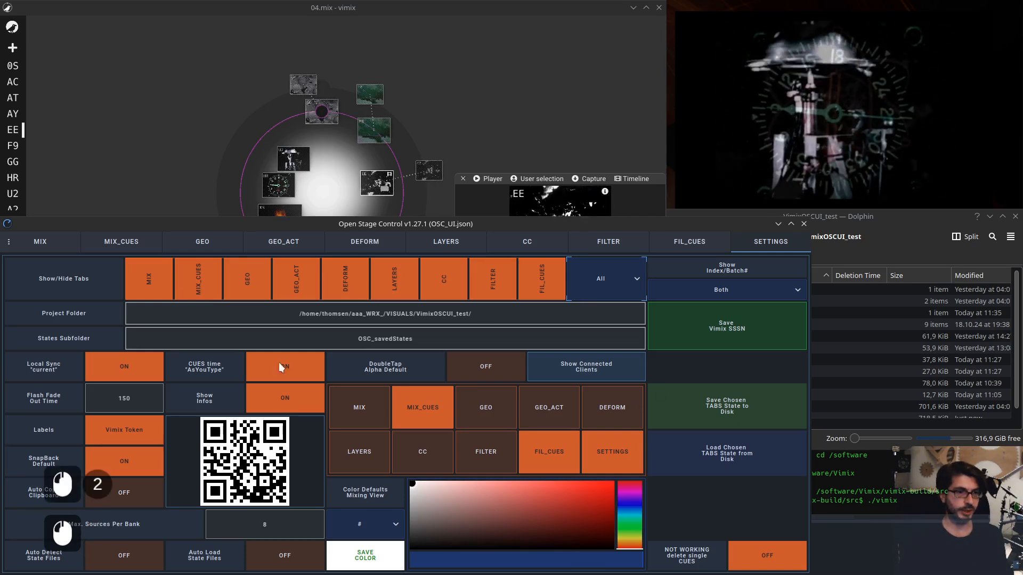
Look through the Batch, All, Current, Selection and by Name views of MIX to compare their colors
click(40, 241)
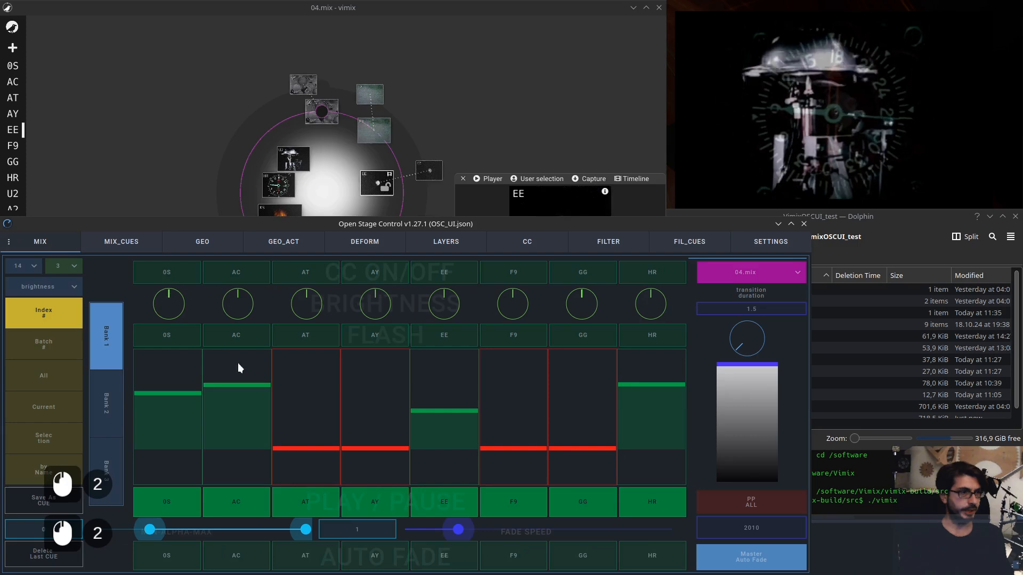
click(51, 341)
click(49, 380)
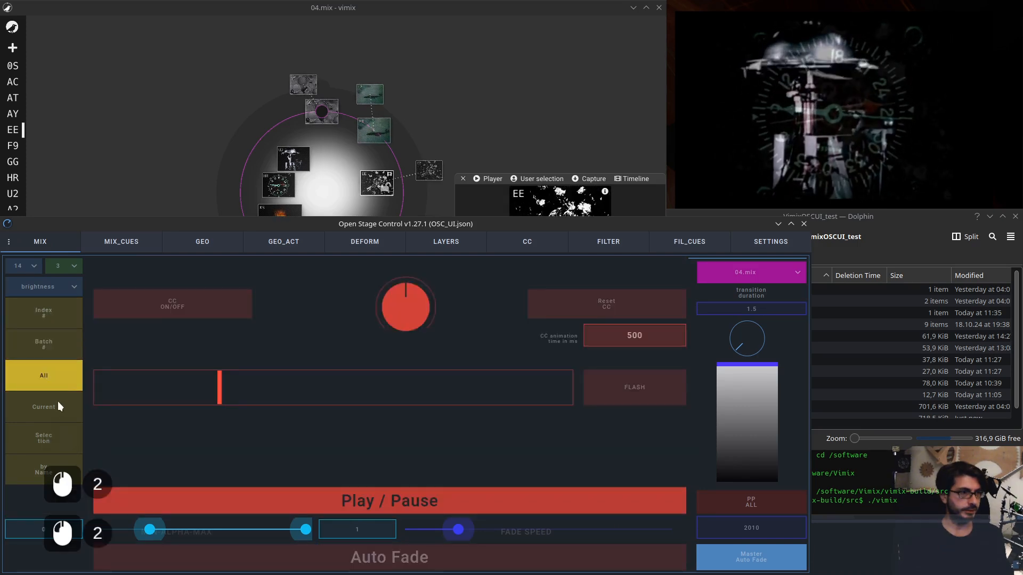
click(56, 408)
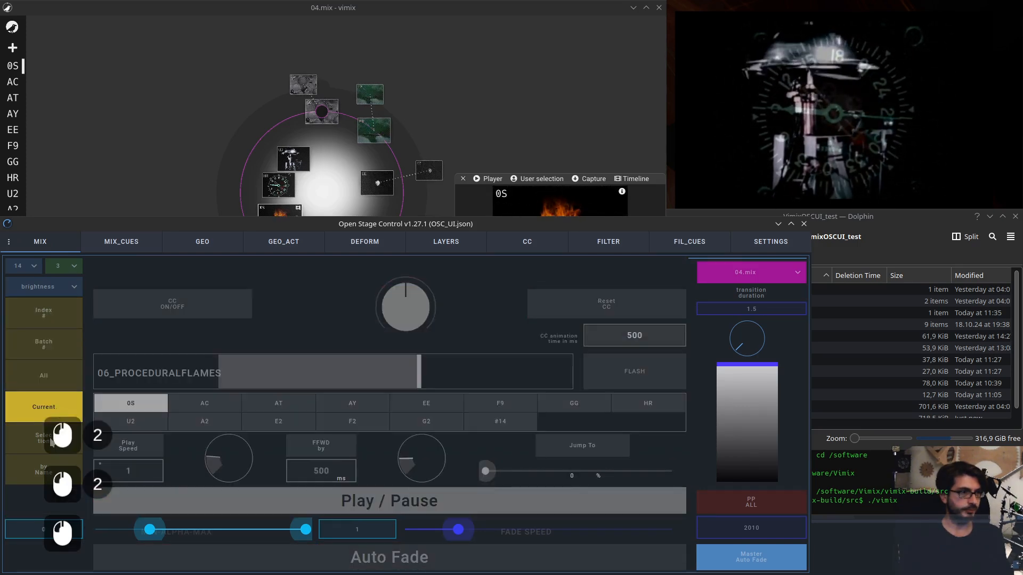
click(53, 440)
click(46, 467)
click(49, 429)
click(51, 395)
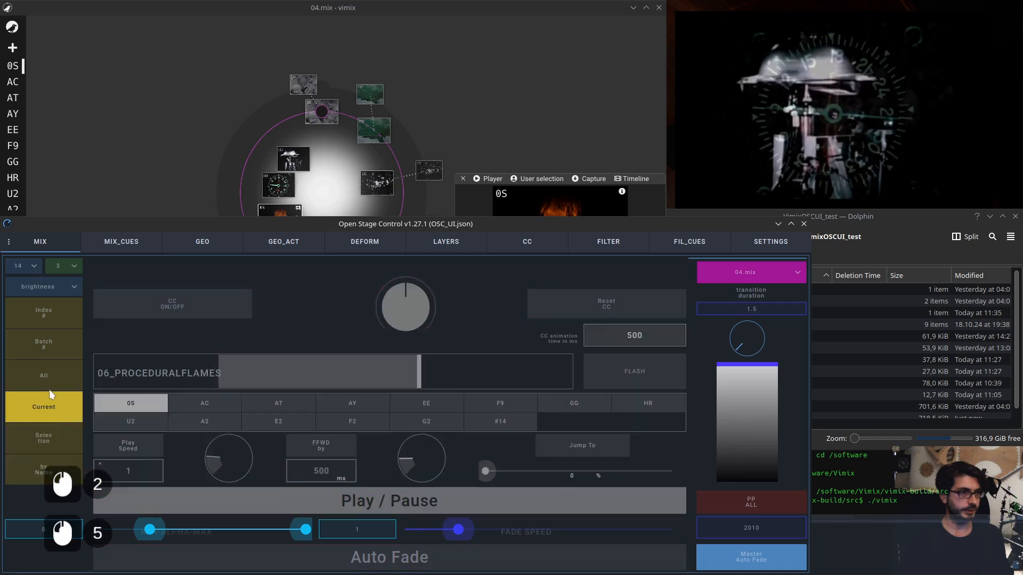
click(46, 371)
Save dark green as the default color of the Batch mixing view and check it in MIX
click(763, 242)
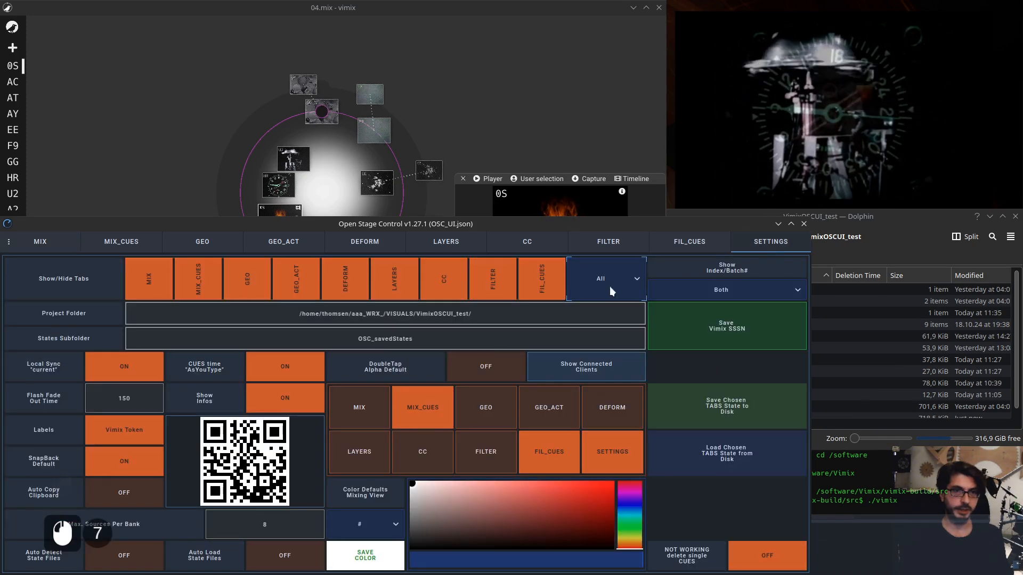
click(389, 526)
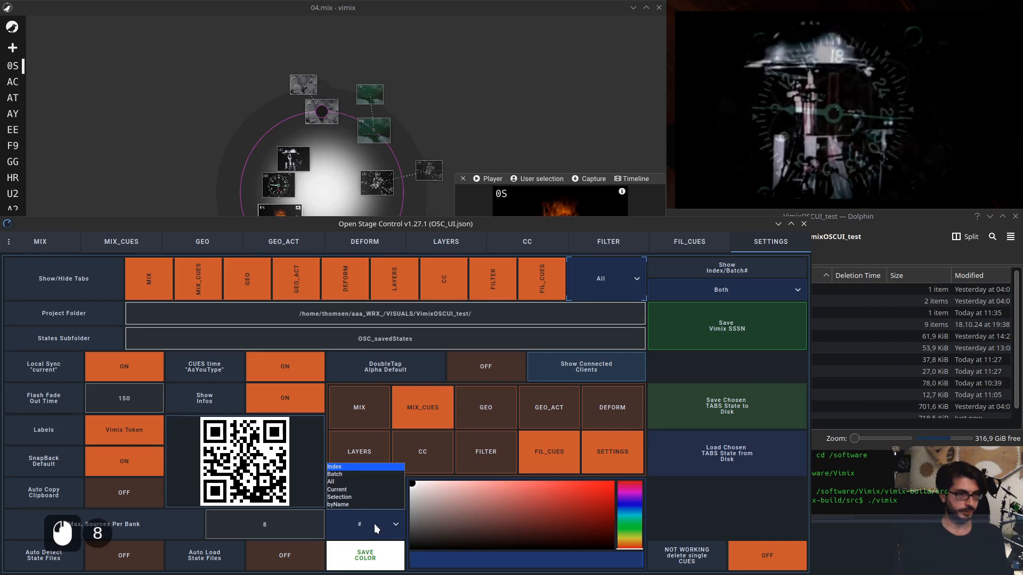
click(366, 474)
drag(557, 503, 576, 512)
drag(633, 545, 608, 523)
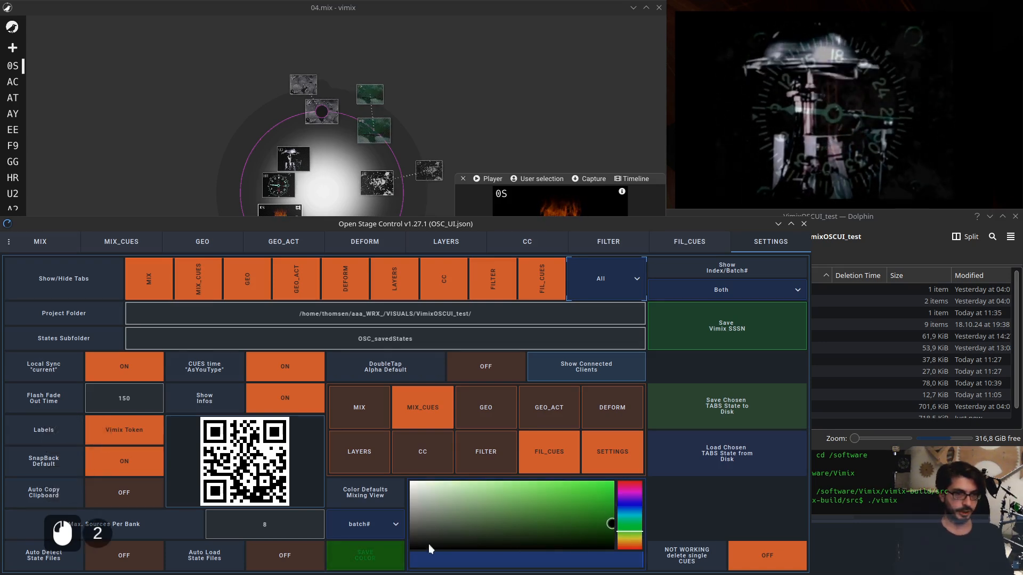
click(373, 552)
click(38, 242)
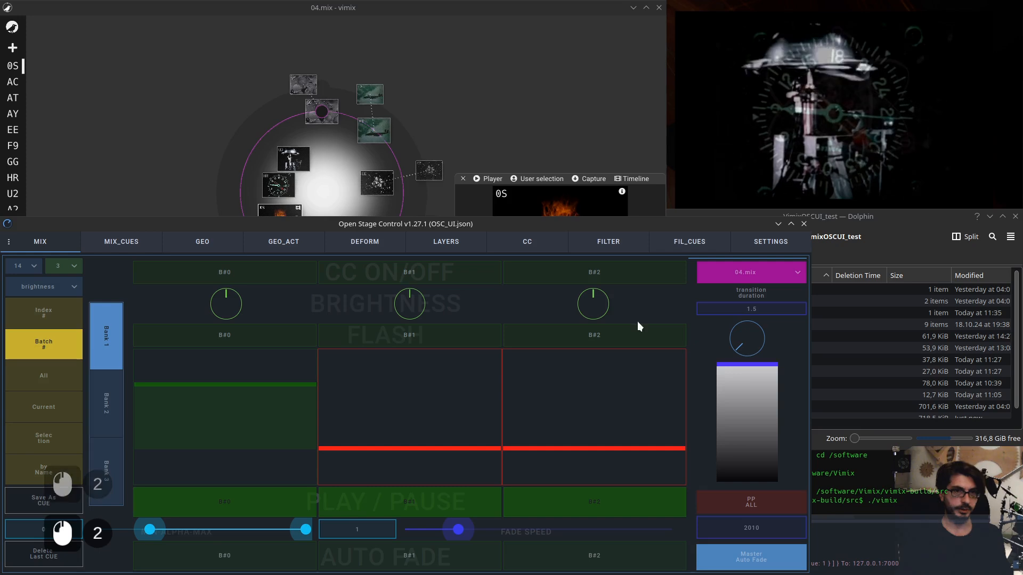
Return to SETTINGS and switch to the vimix window showing the 04.mix session
click(771, 241)
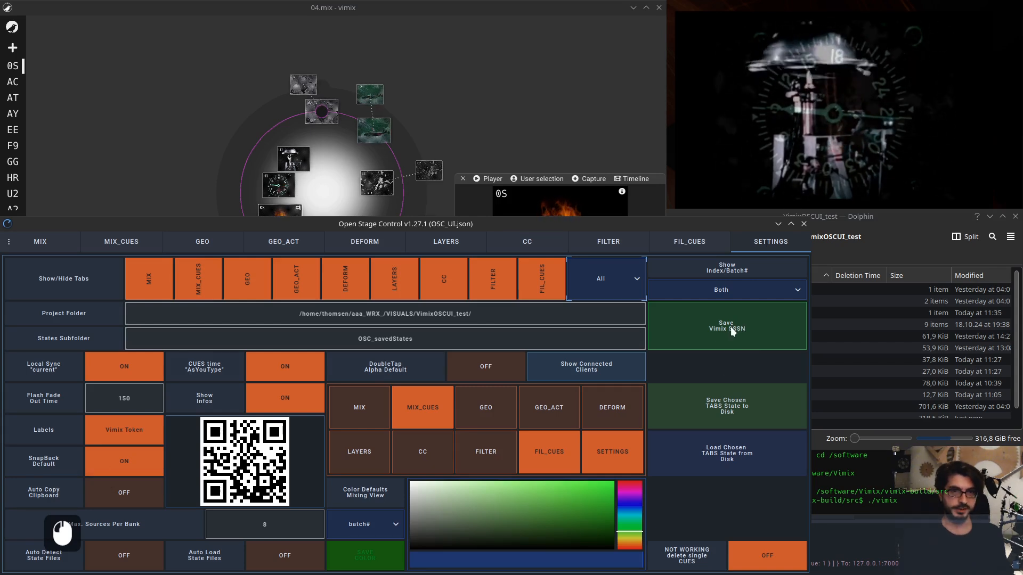
click(546, 129)
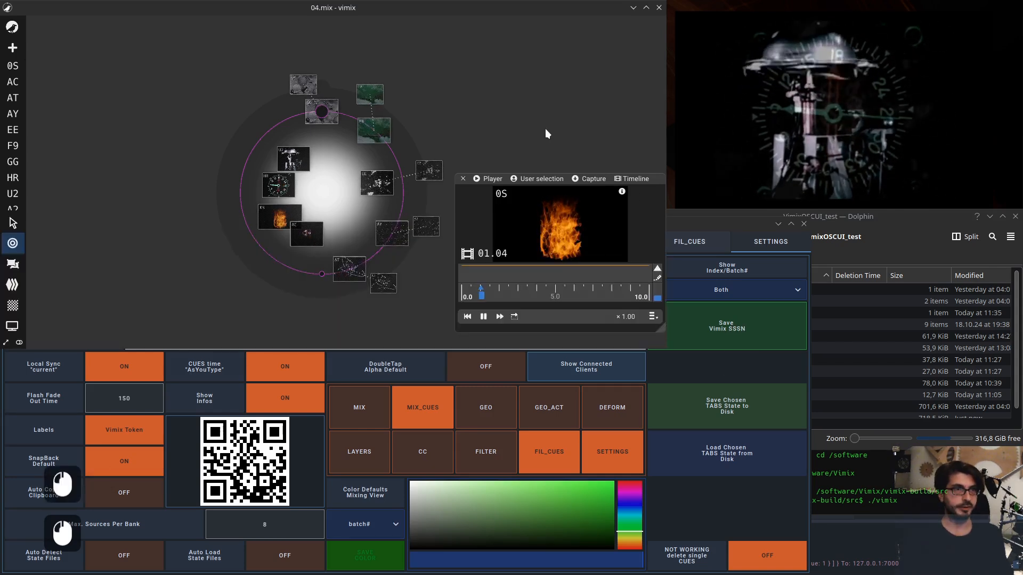
click(414, 44)
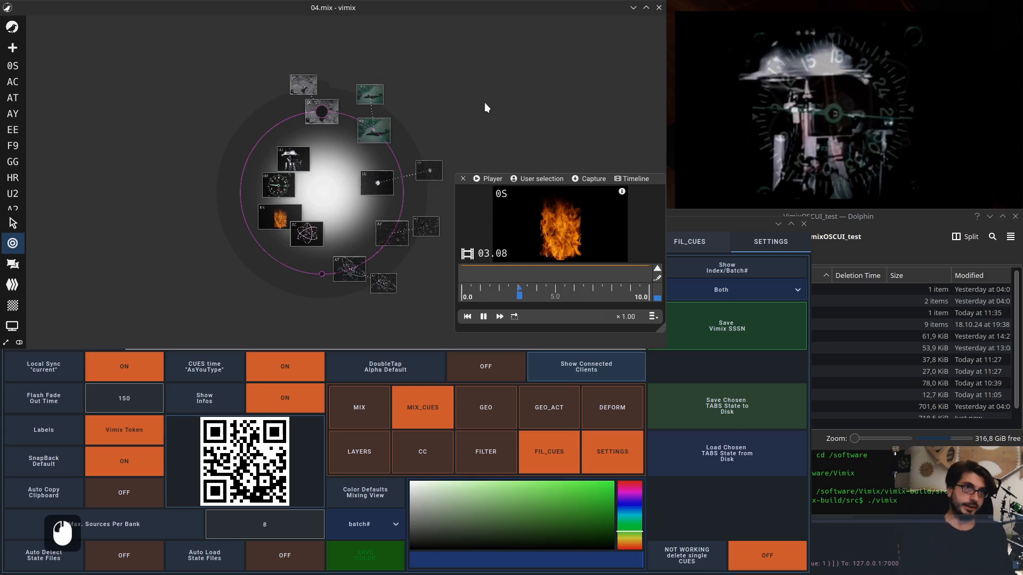
Switch back to Open Stage Control and view DEFORM followed by GEO
click(685, 496)
click(356, 243)
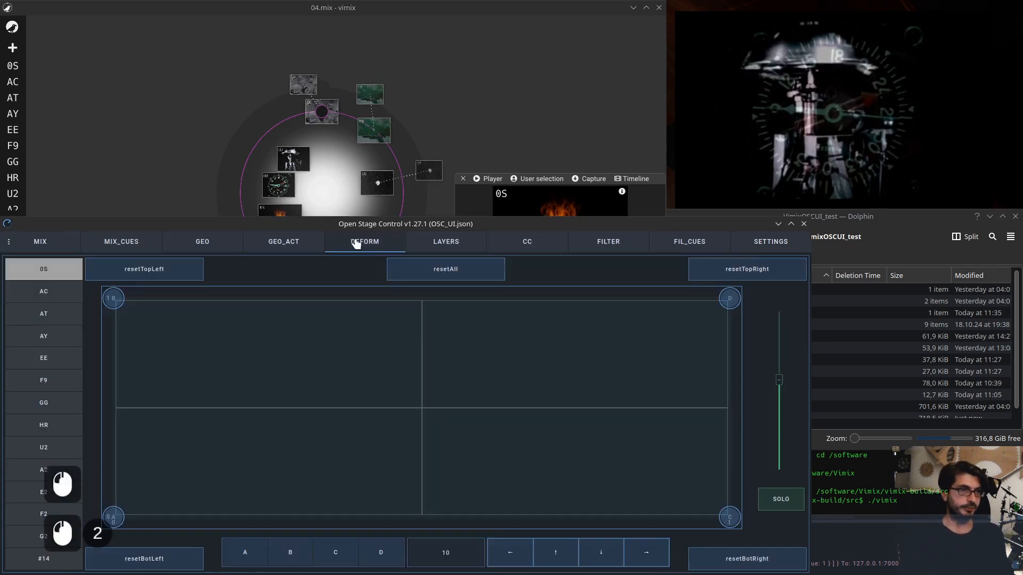
click(203, 243)
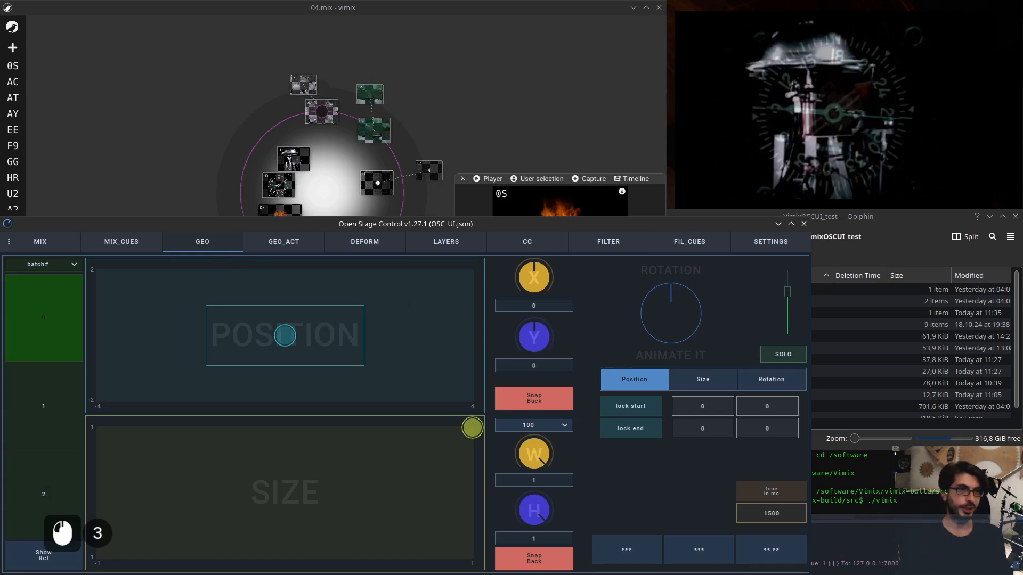
Glance at the vimix window, return to Open Stage Control's SETTINGS, and save the currently open .mix session with Save Vimix SSSN
click(407, 107)
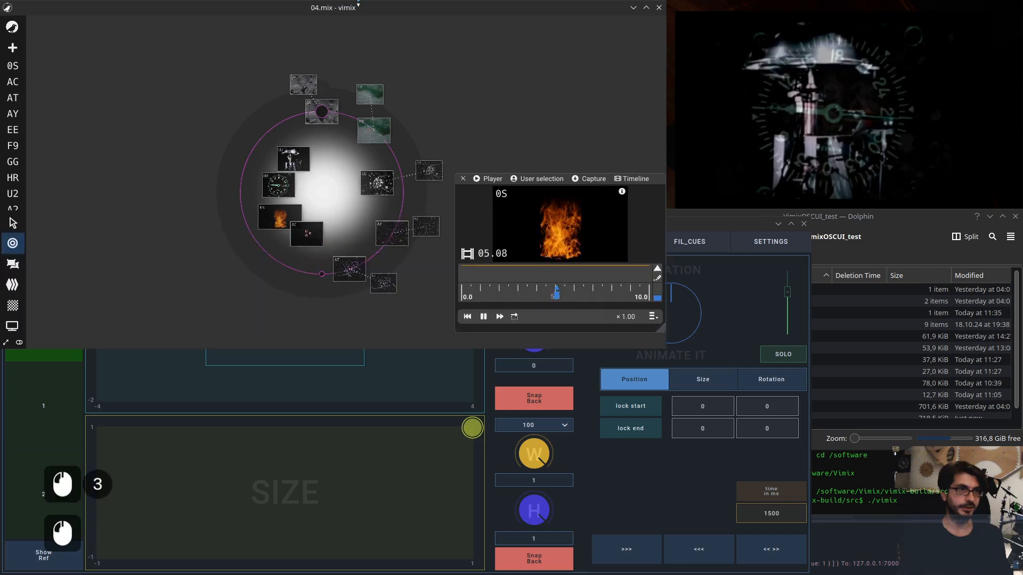
click(715, 223)
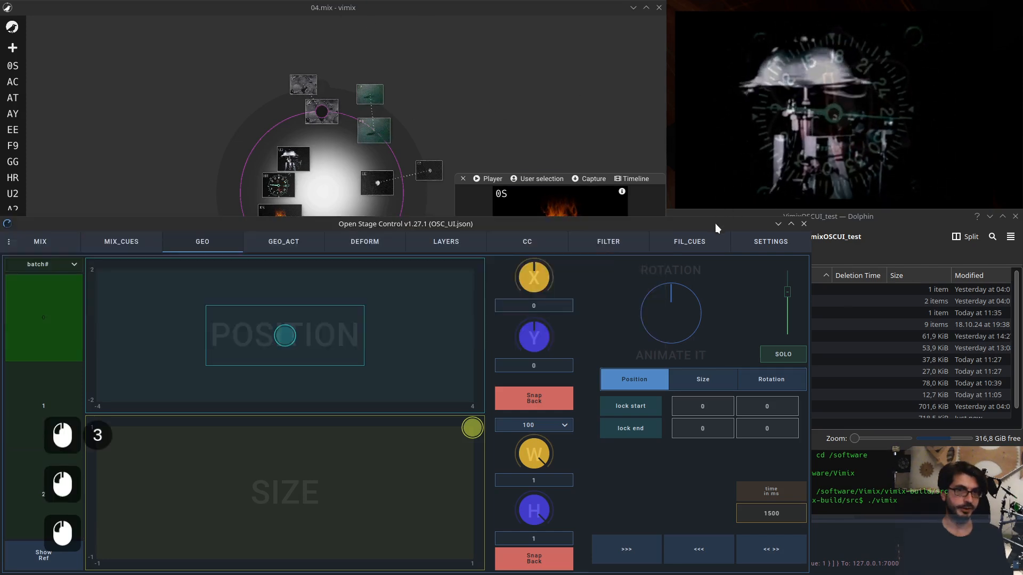
click(775, 246)
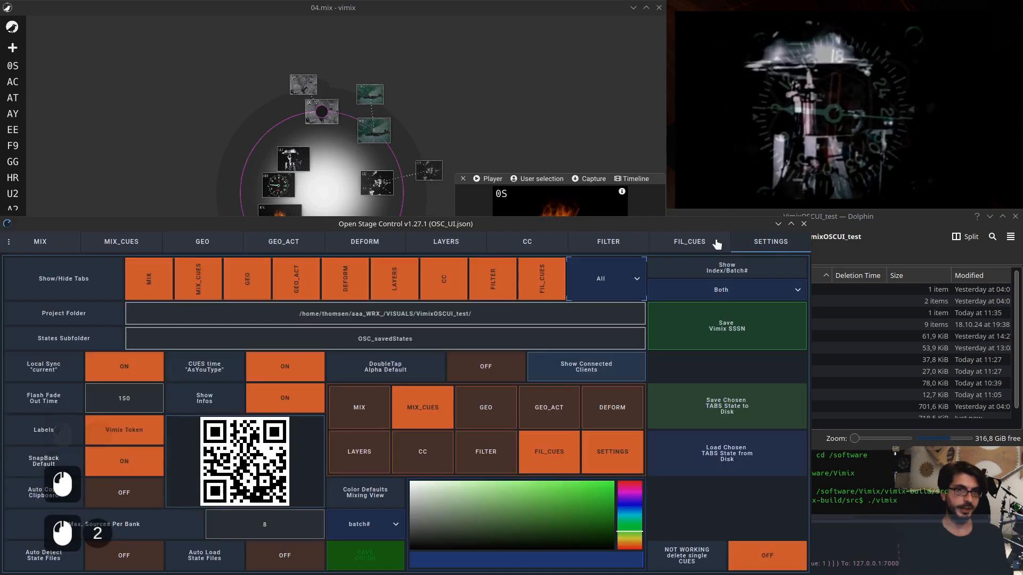
click(733, 326)
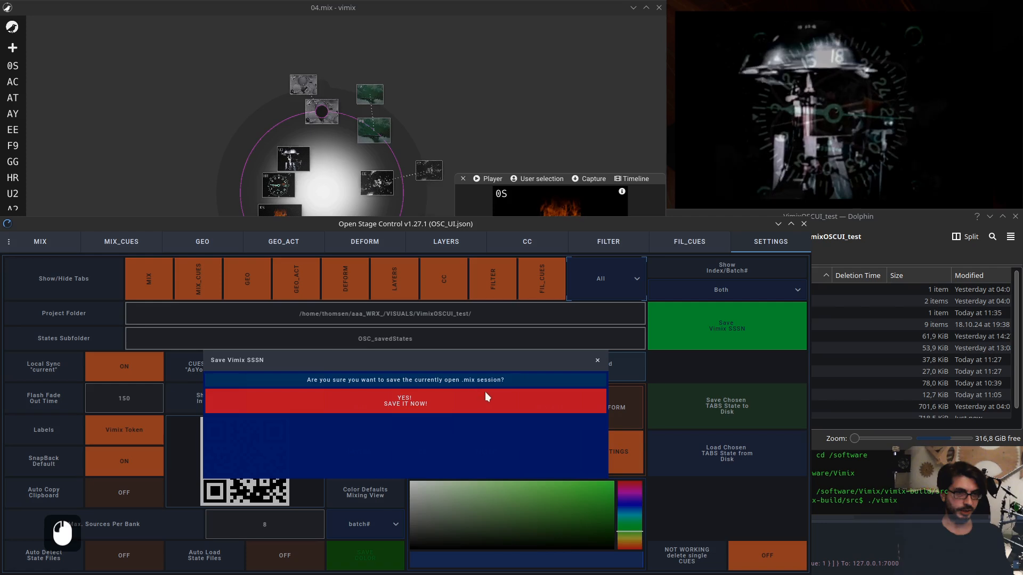
click(417, 401)
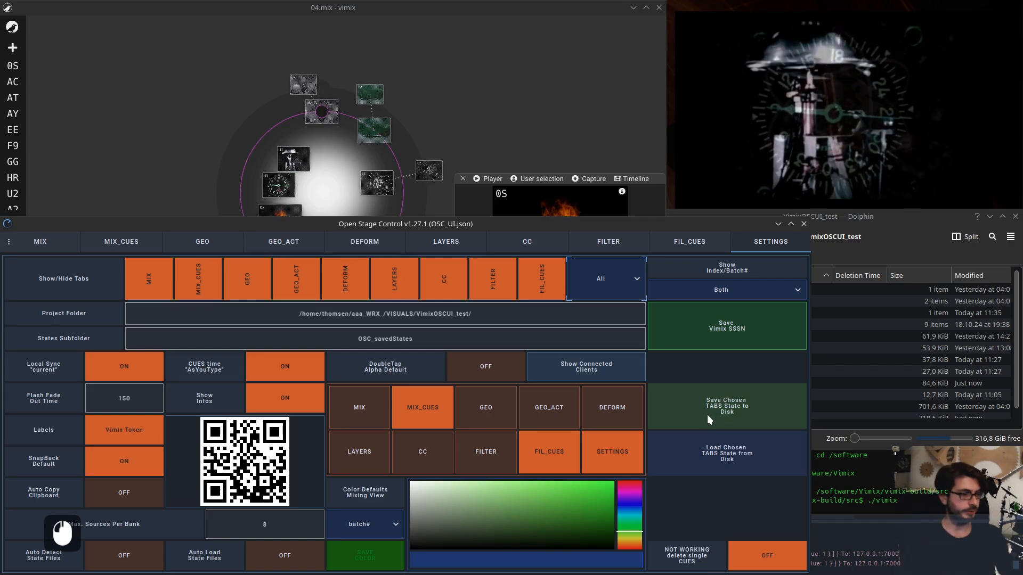
View MIX_CUES, show the individual sources in MIX with the Index # view, and bring the vimix session window forward
key(F13)
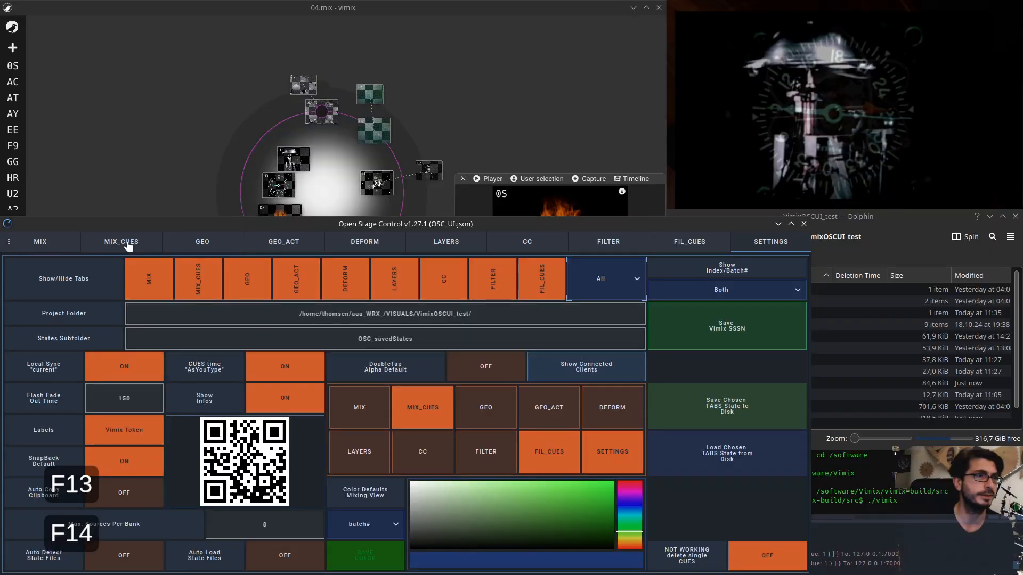
click(122, 241)
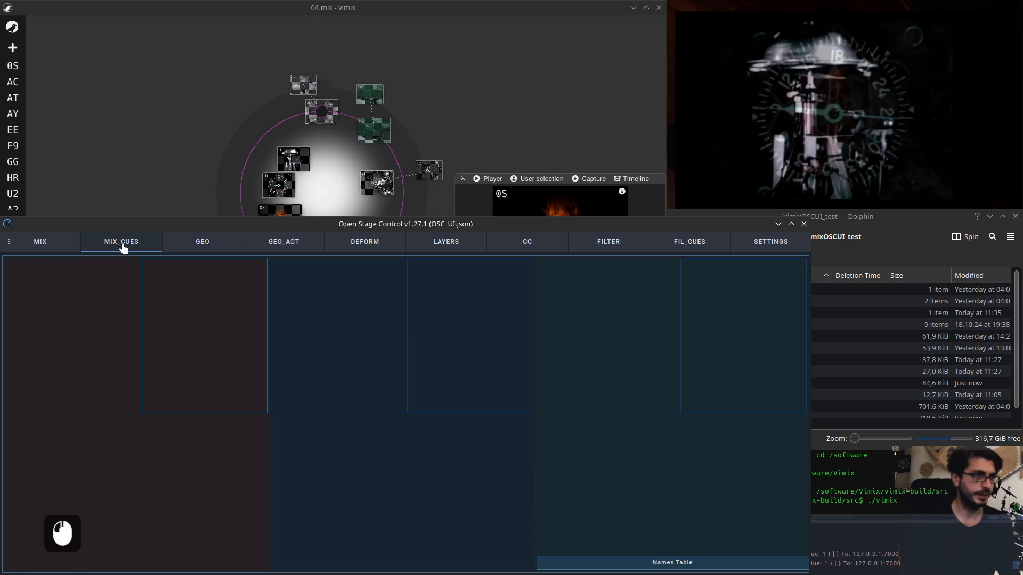
click(40, 243)
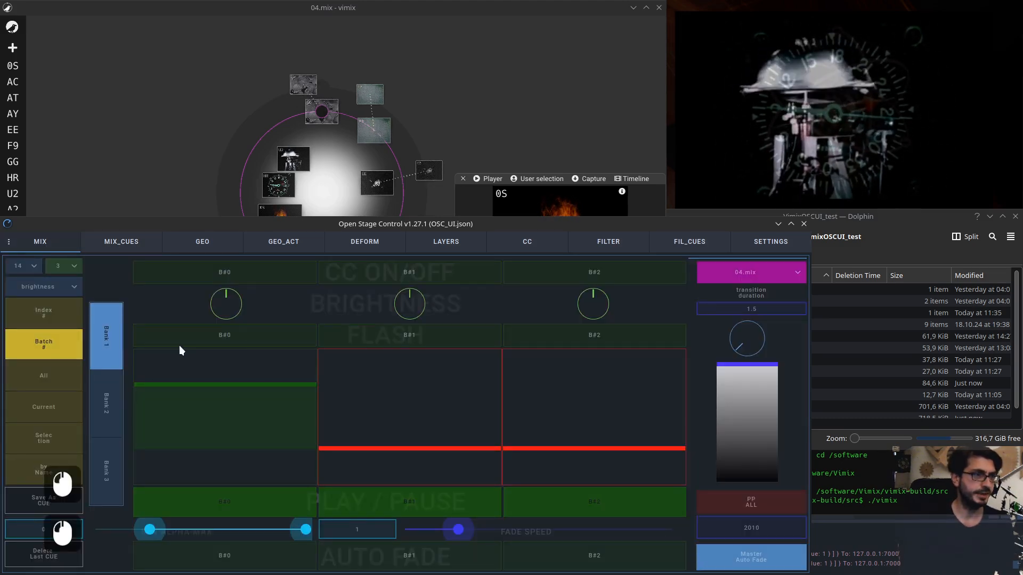
click(71, 316)
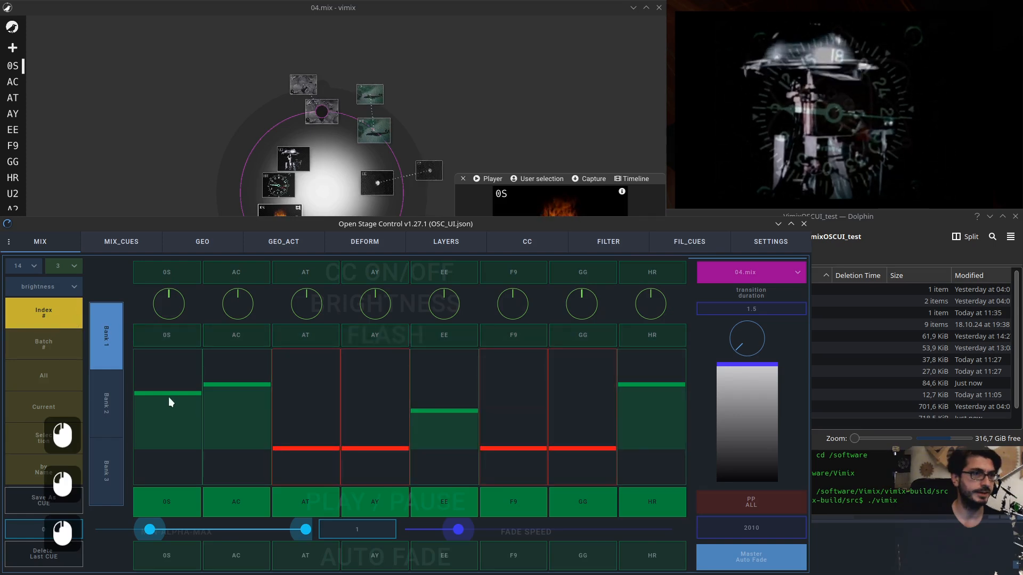
click(172, 156)
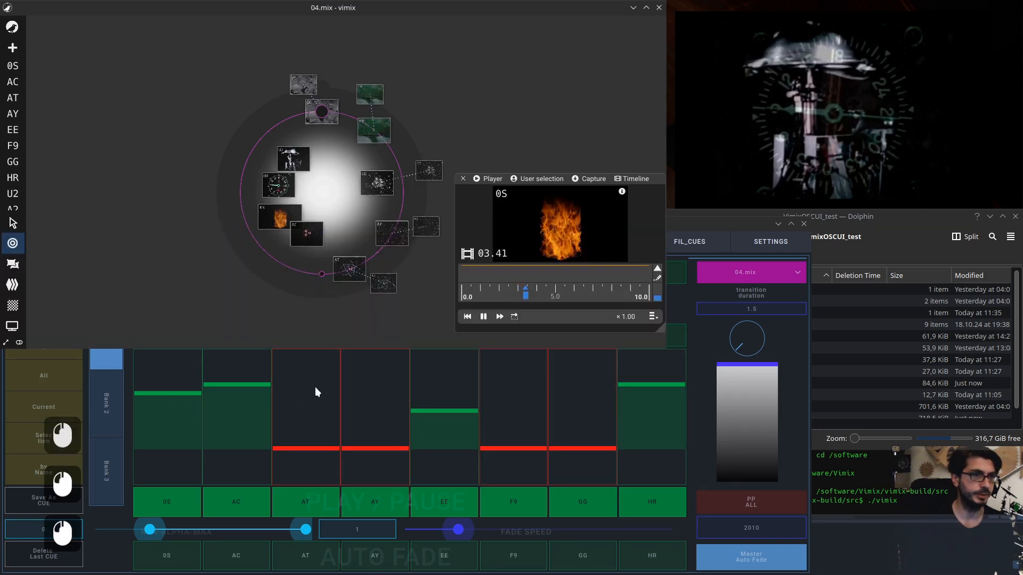
Back in Open Stage Control's MIX, raise the 0S and AC faders and set the AT fader to a low level above zero
click(321, 430)
drag(321, 431, 315, 365)
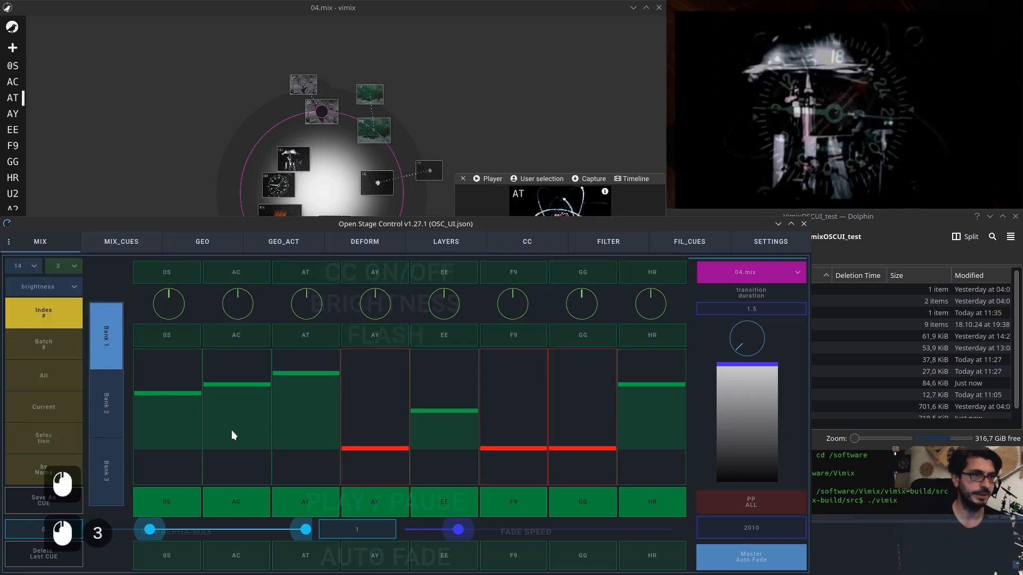
mouse_move(241, 400)
mouse_down()
mouse_move(249, 375)
mouse_move(245, 386)
mouse_up()
drag(156, 410, 162, 382)
drag(299, 379, 305, 430)
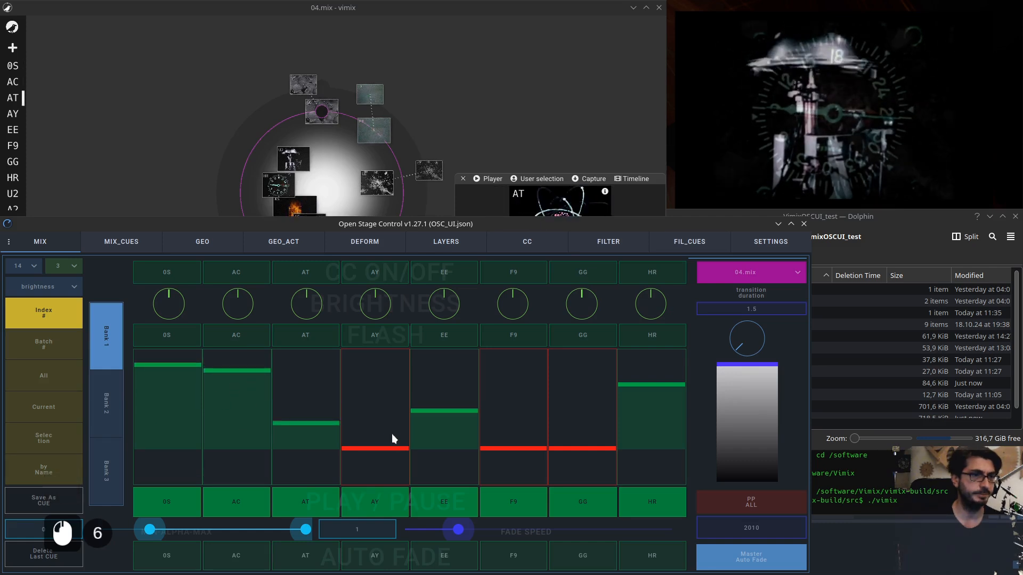
Raise the faders of sources AY, EE, F9, GG and HR in Bank 1 of MIX
drag(392, 434, 394, 355)
drag(430, 430, 430, 395)
drag(500, 432, 501, 373)
drag(604, 426, 590, 380)
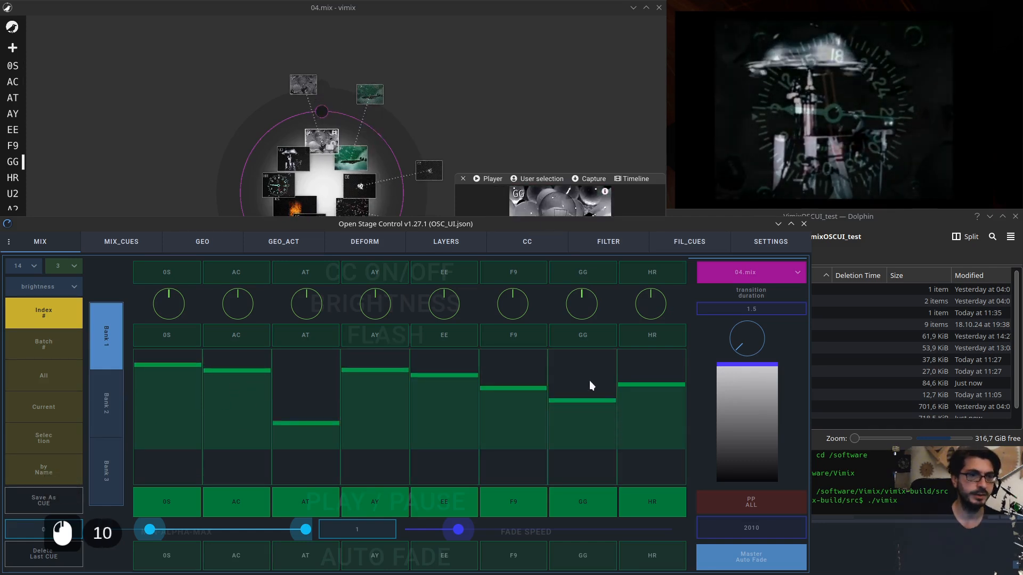
mouse_move(654, 403)
mouse_down()
mouse_move(655, 379)
mouse_move(648, 390)
mouse_up()
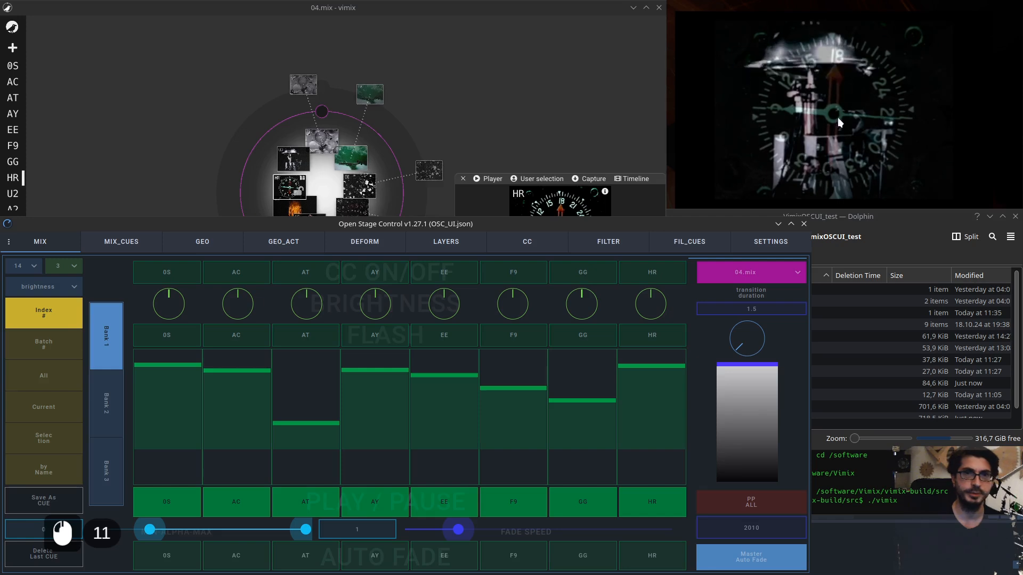
Pass through DEFORM to LAYERS and set the blending mode of all sources to screen
click(365, 241)
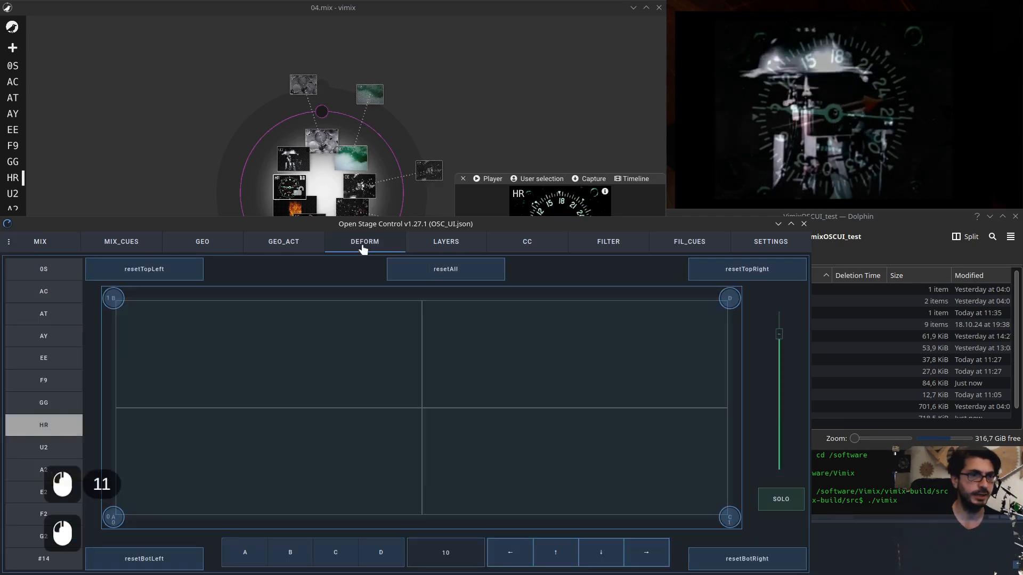
click(442, 243)
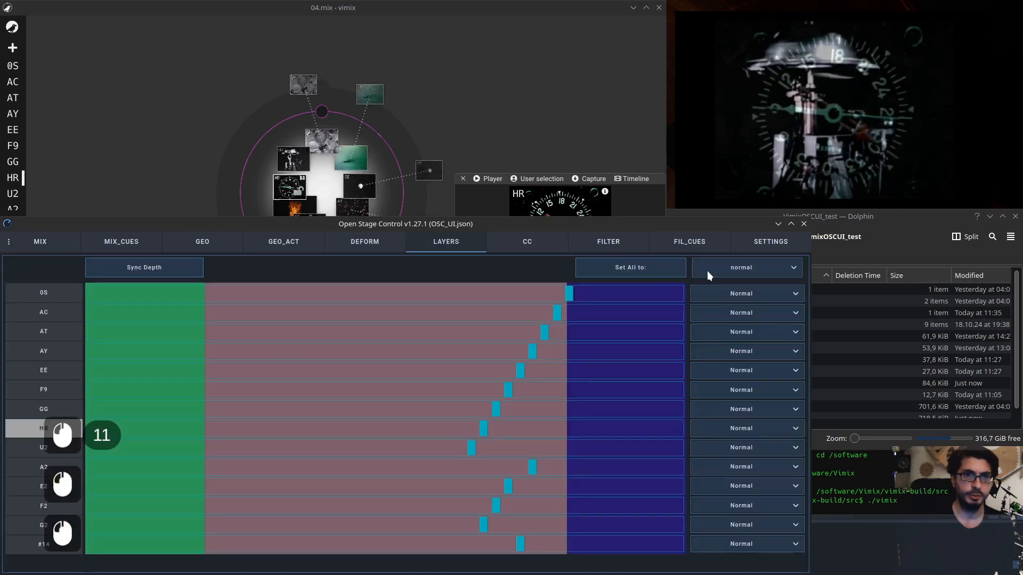
click(743, 266)
click(749, 288)
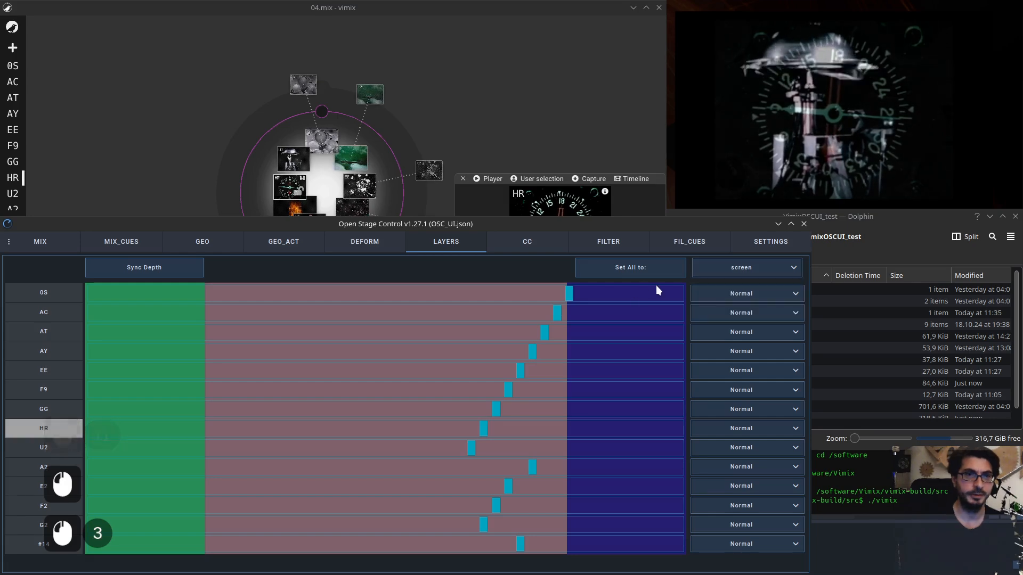
click(639, 269)
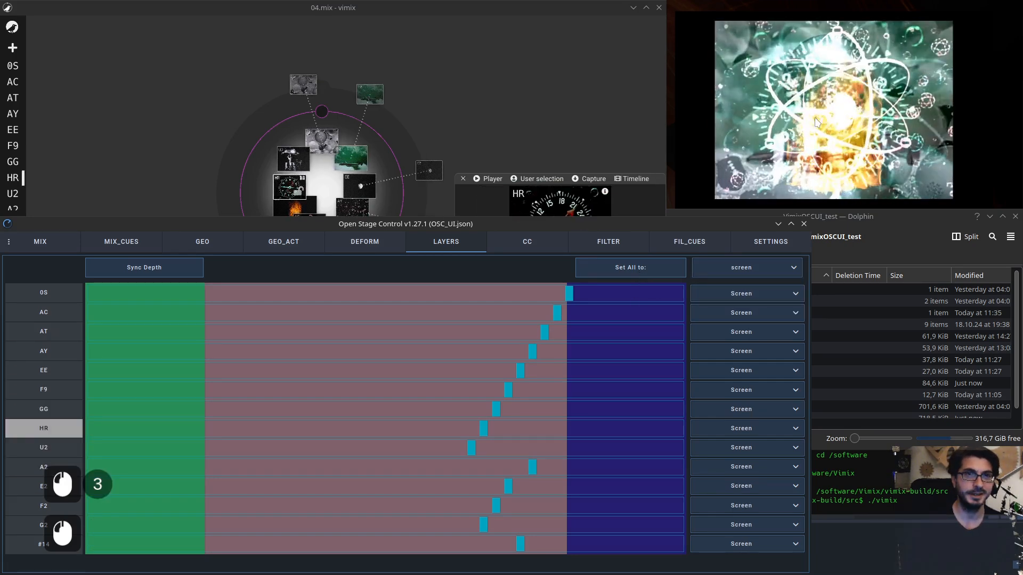
Return to MIX and pull the AC and AT faders down into the red range below zero
click(50, 243)
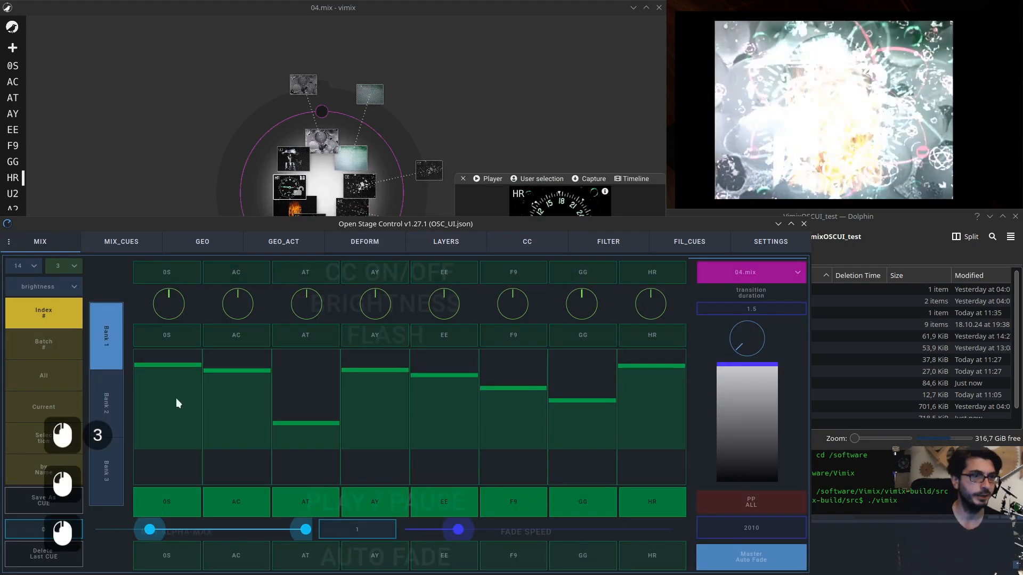
click(237, 466)
click(302, 481)
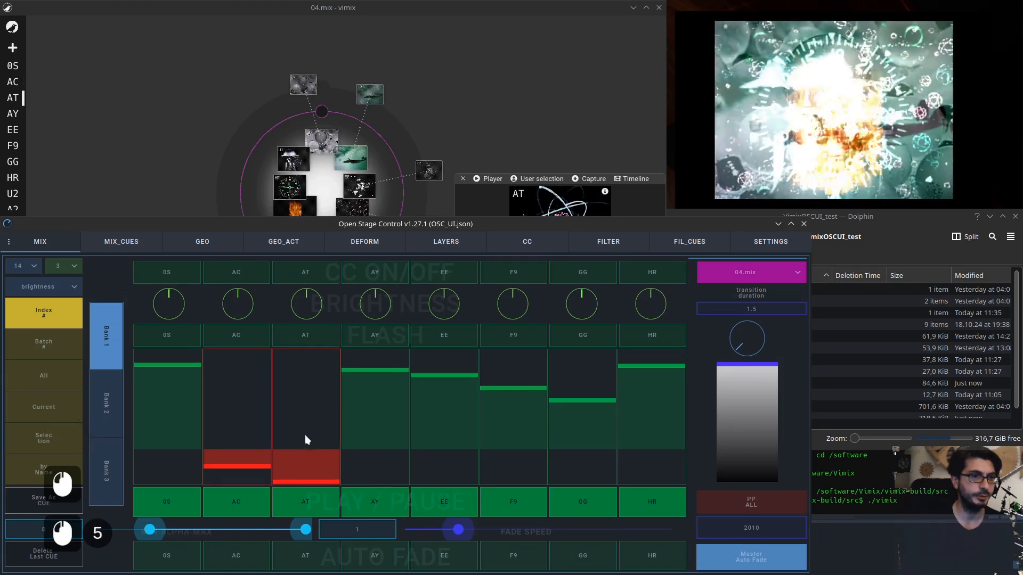
Lower the faders of sources AY, EE, F9, GG and HR, and raise the 0S fader close to its maximum
click(374, 480)
drag(459, 375, 459, 467)
drag(529, 396, 528, 449)
drag(582, 392, 584, 480)
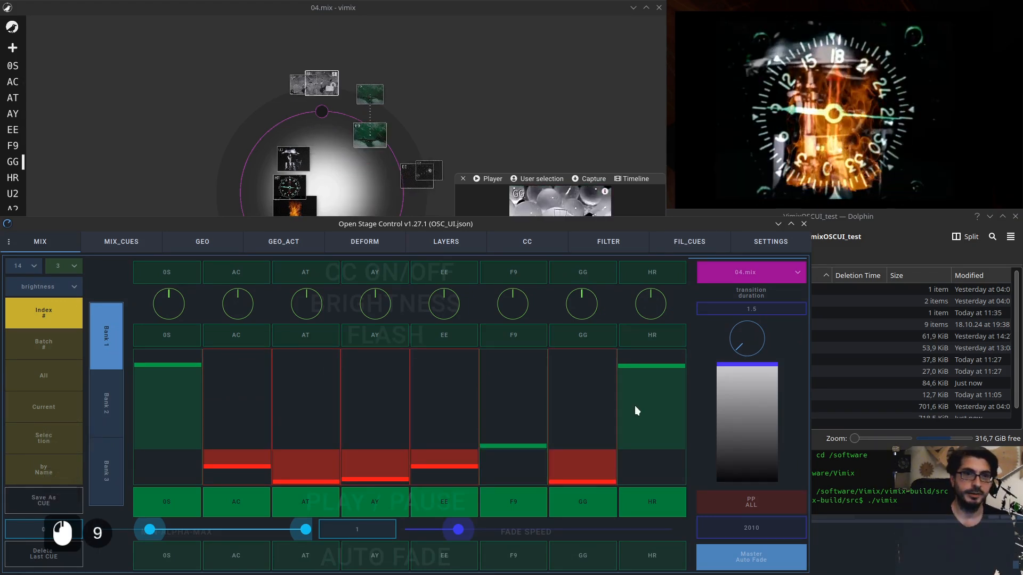
drag(640, 386, 639, 458)
drag(178, 400, 177, 387)
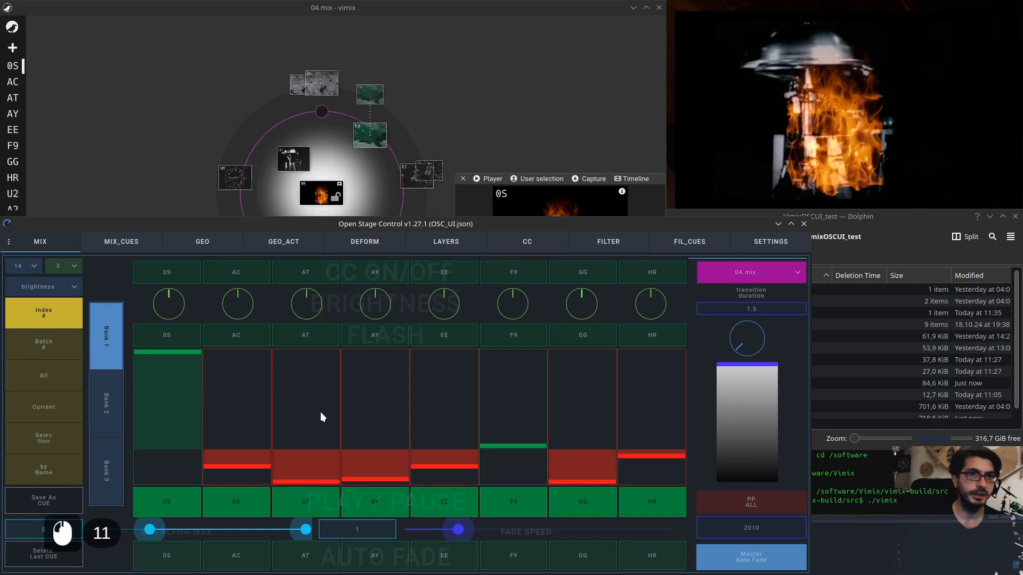
Take 0S and F9 down to minimum, raise AC close to maximum and bring AT up to a partial level
drag(244, 465, 236, 397)
drag(509, 459, 437, 469)
drag(163, 375, 207, 564)
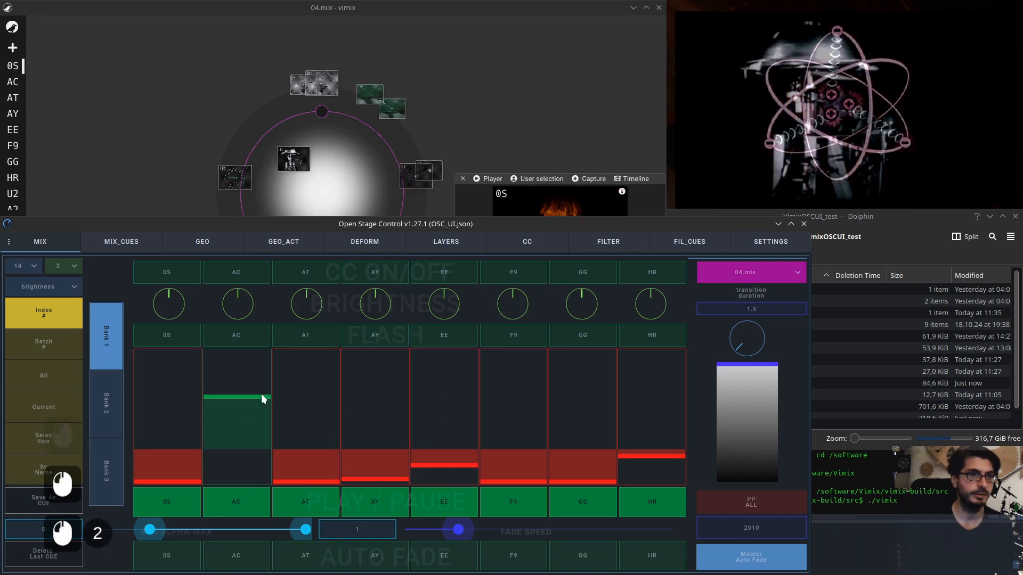
drag(250, 409, 247, 368)
drag(329, 461, 304, 410)
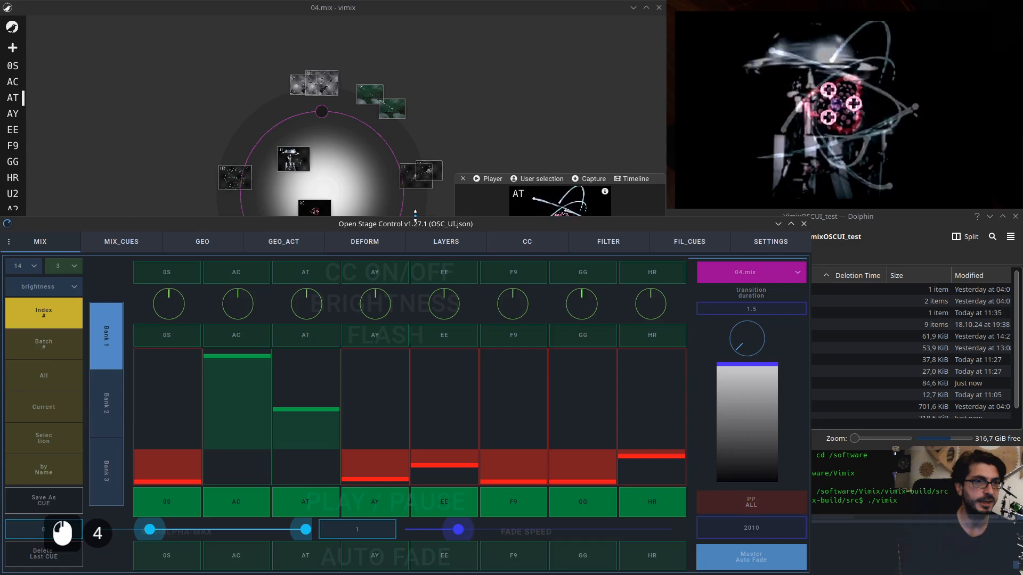
Reduce the Open Stage Control window's height, save the current mix as a cue and show the mix cue list
drag(416, 218, 418, 236)
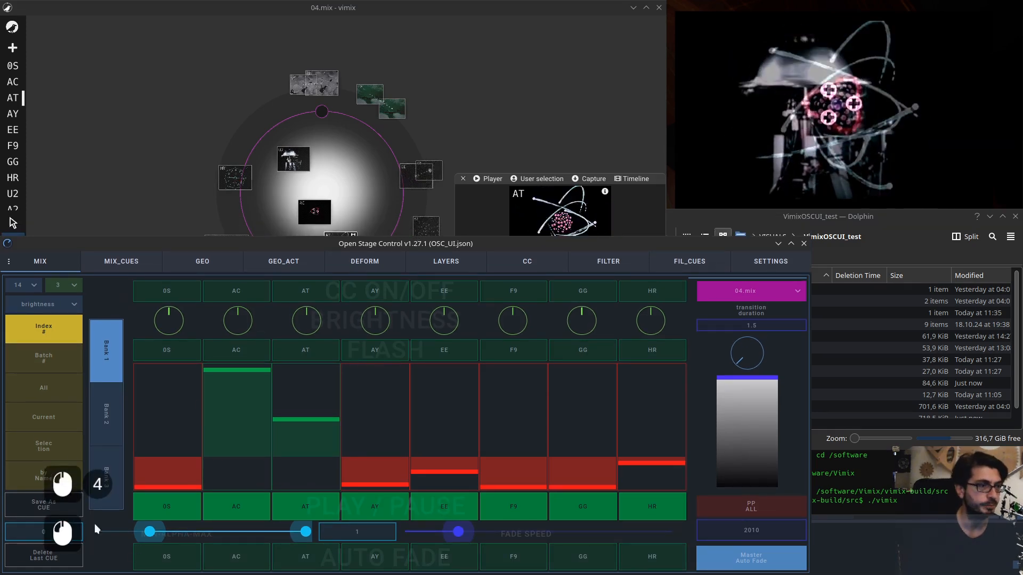
click(50, 511)
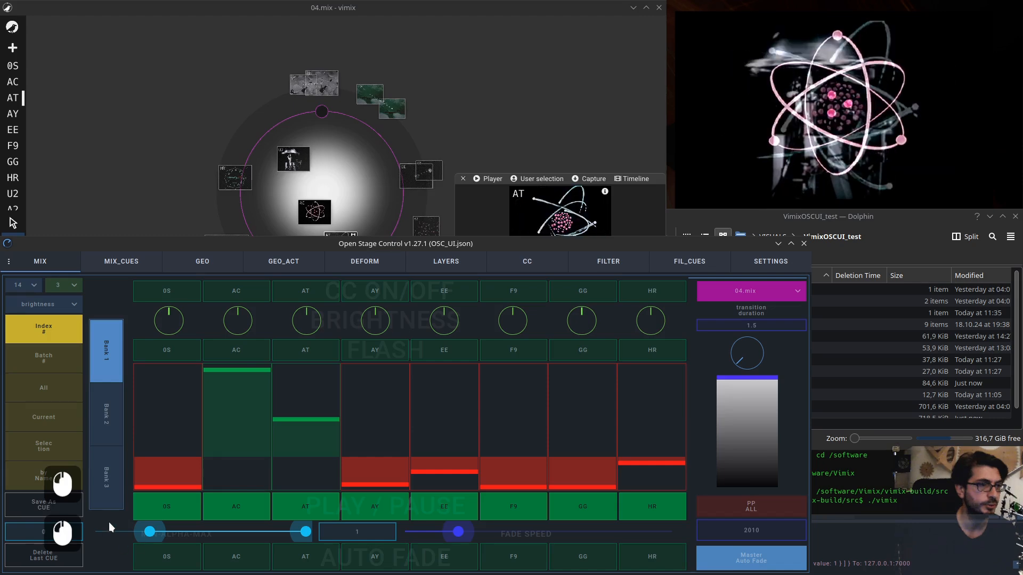
click(104, 259)
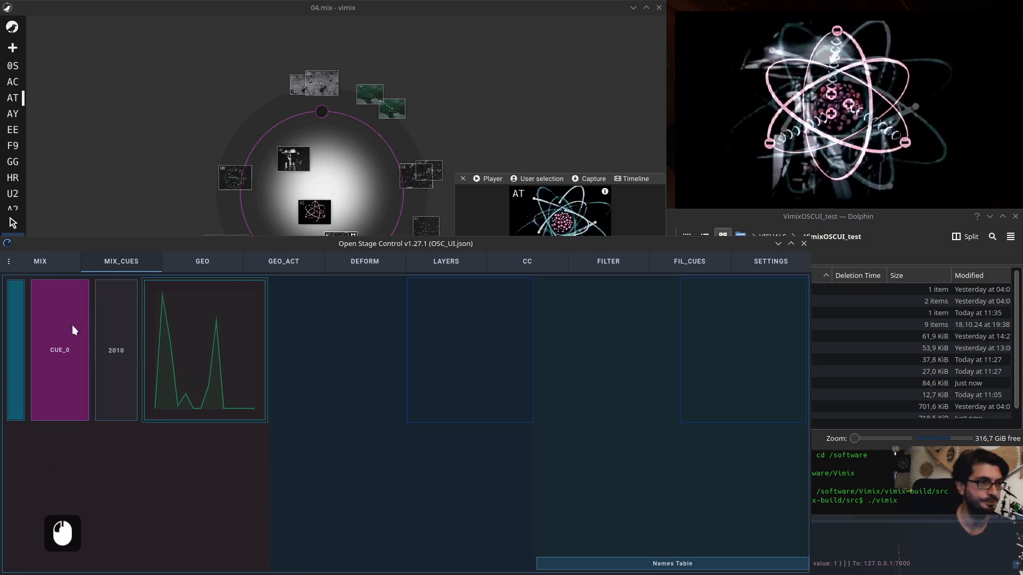
Switch the mixer to control all sources together and fade the shared level down to its minimum
click(40, 261)
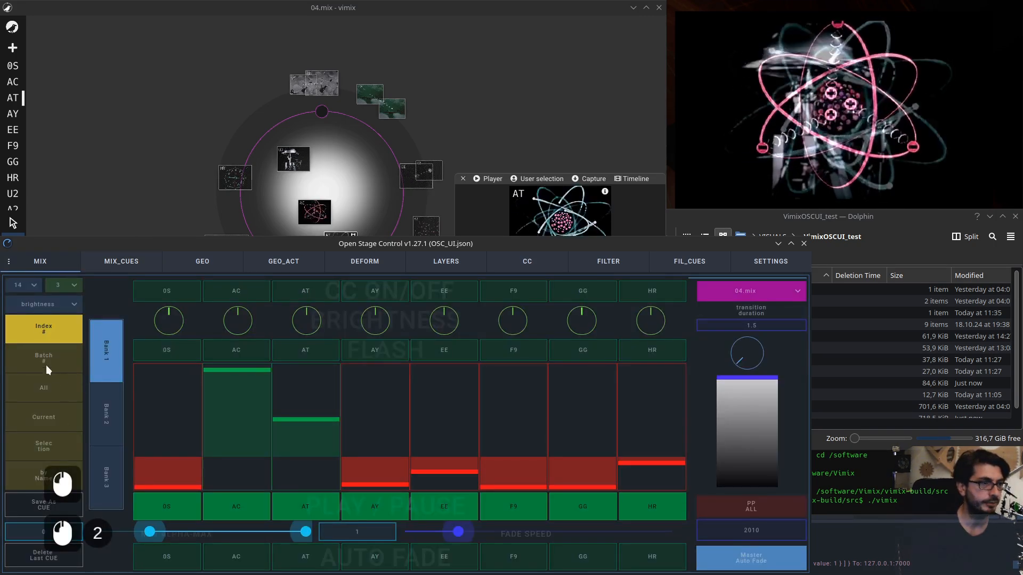
click(53, 395)
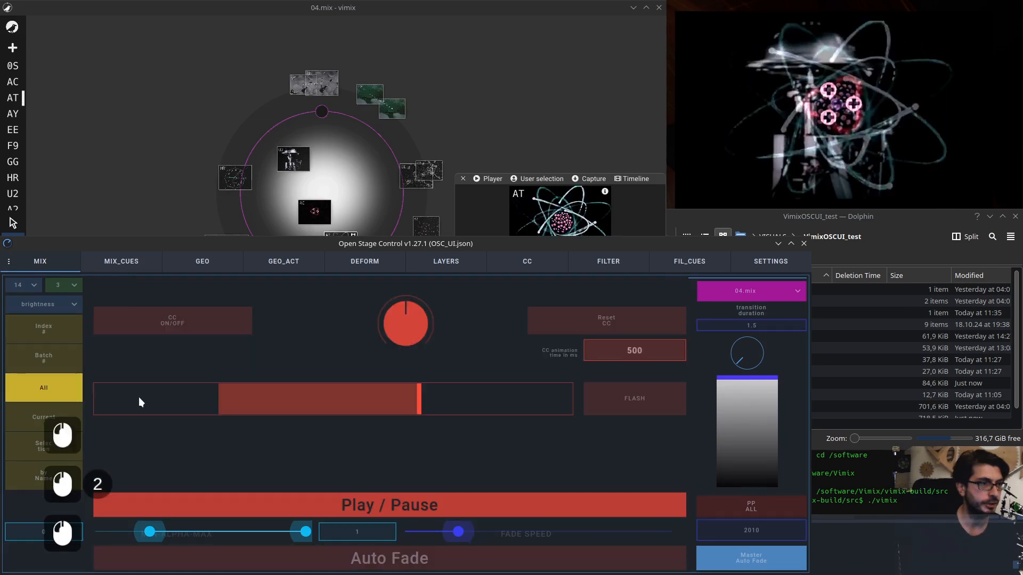
drag(402, 407, 1, 406)
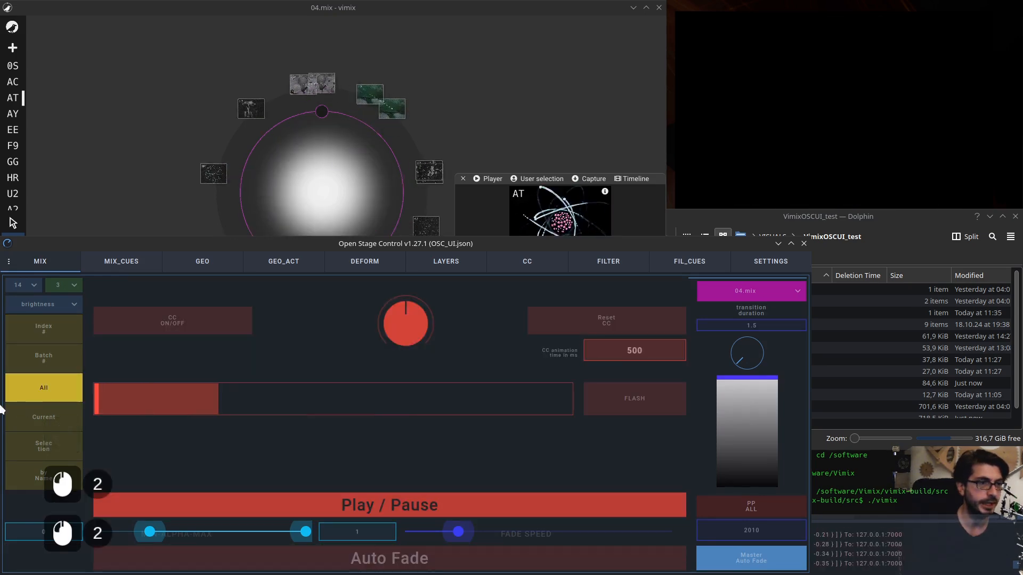
Recall CUE_0 from the mix cues, look at the mixer and return to the cue list
click(118, 262)
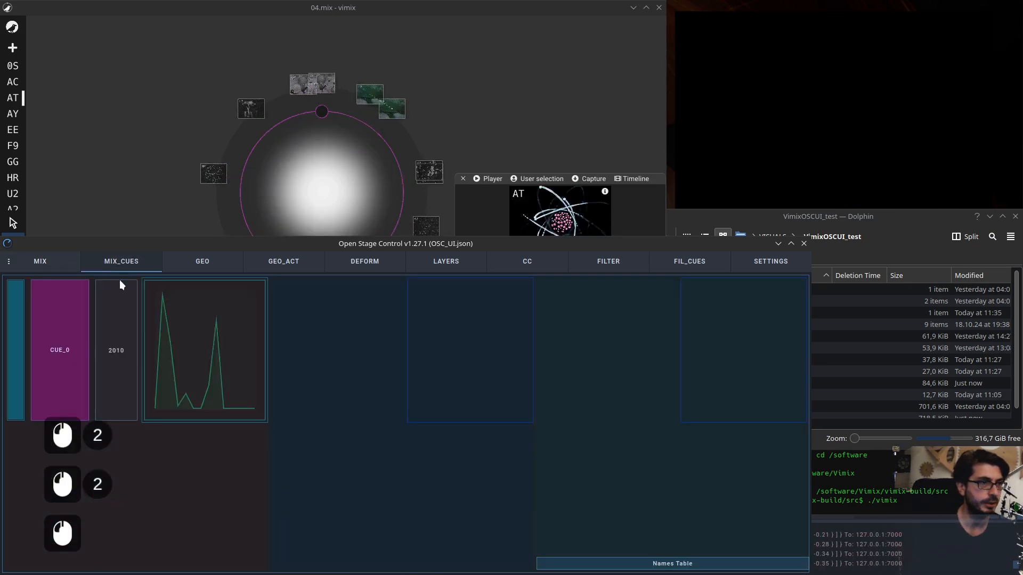
click(66, 351)
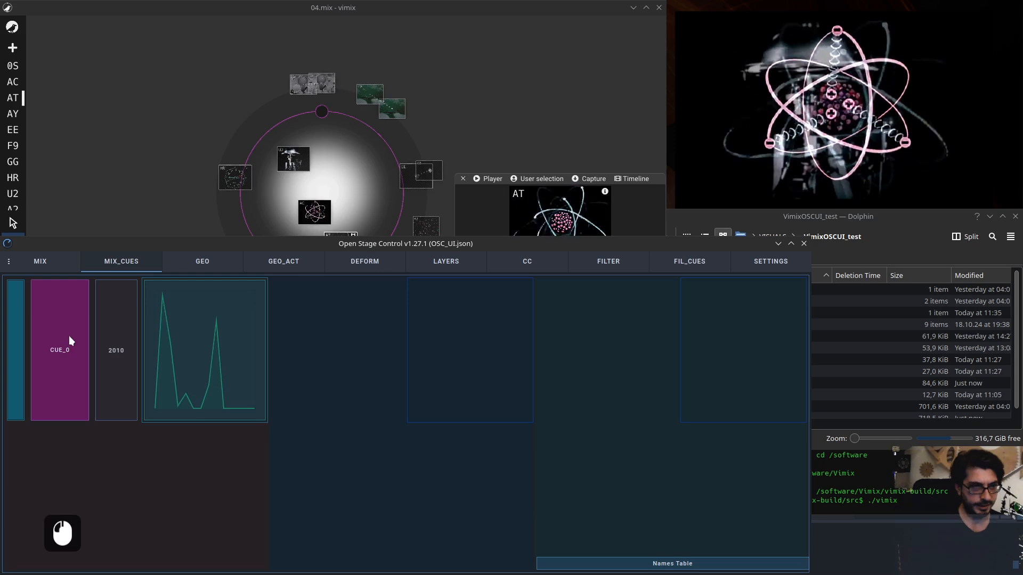
click(47, 262)
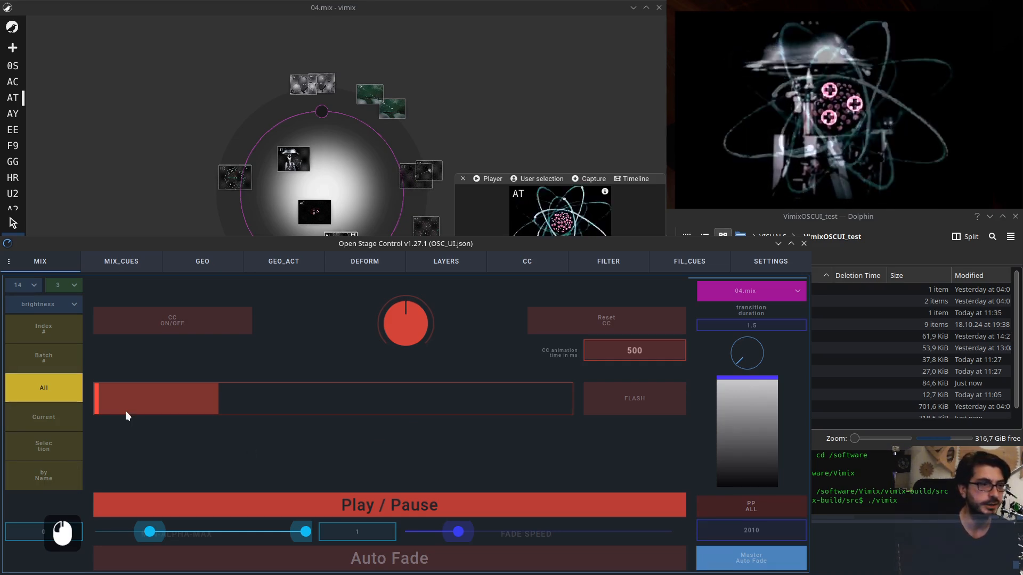
click(122, 266)
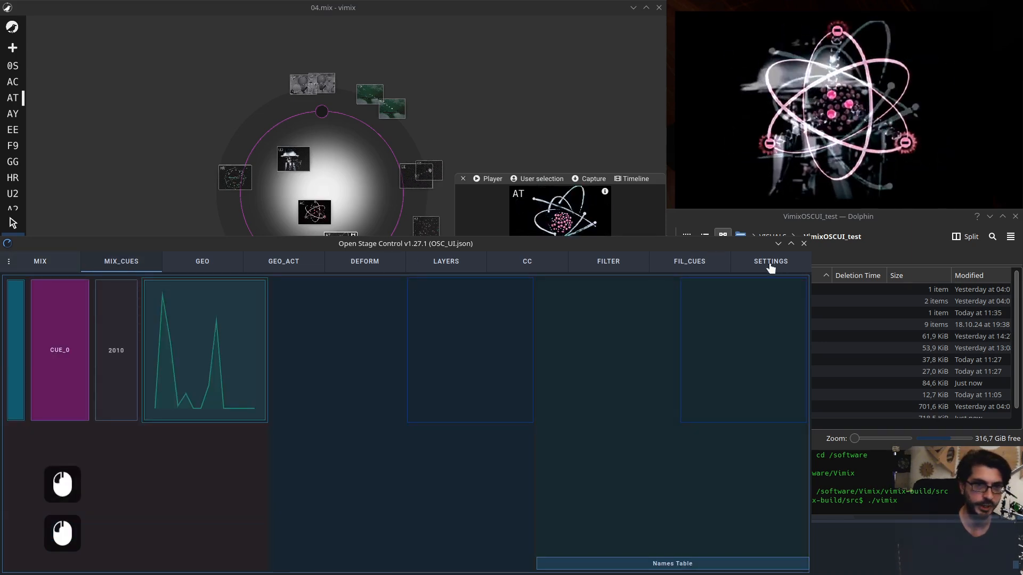
Switch the mixer to batch control and raise the faders of batches B#0, B#1 and B#2
click(49, 266)
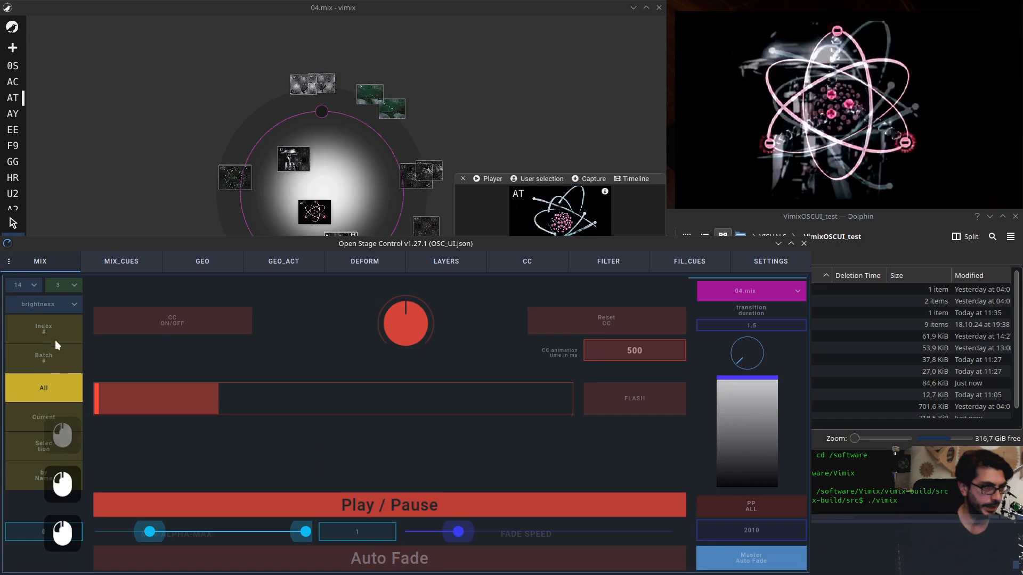
click(51, 356)
click(45, 356)
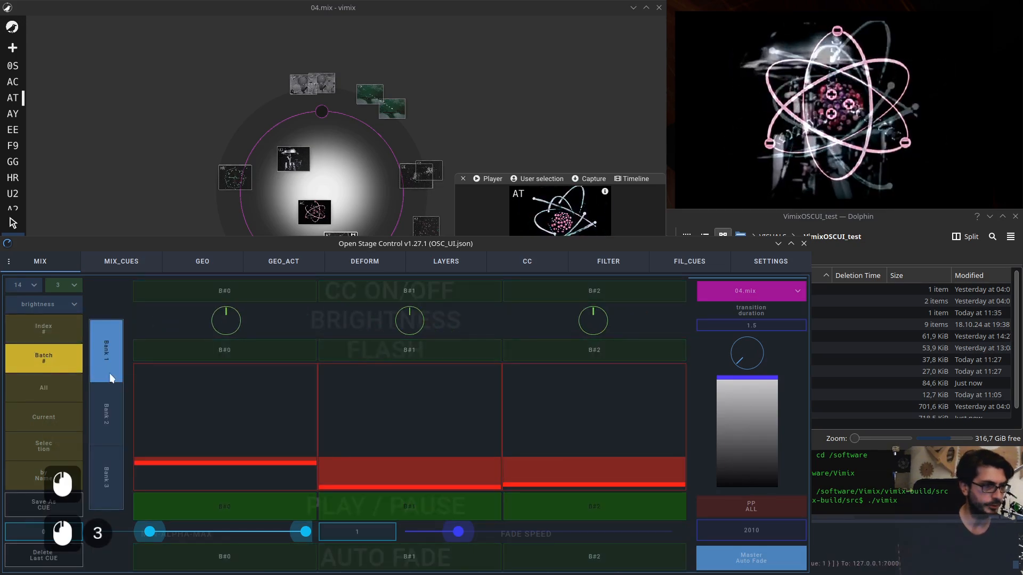
click(258, 382)
click(409, 466)
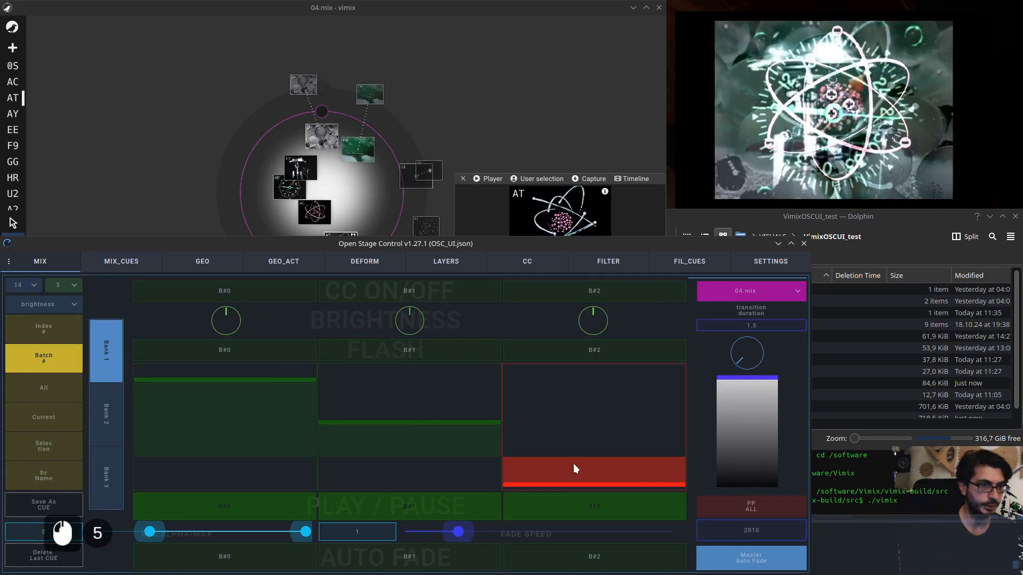
click(575, 470)
Bring batches B#0 and B#1 down to minimum and raise batch B#2 to near maximum
click(256, 407)
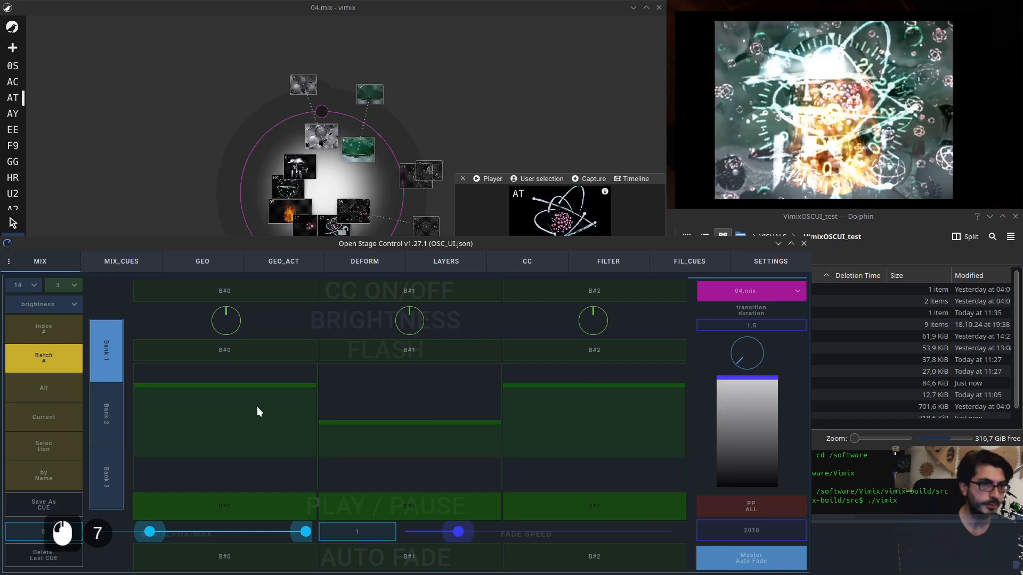
click(423, 424)
click(556, 388)
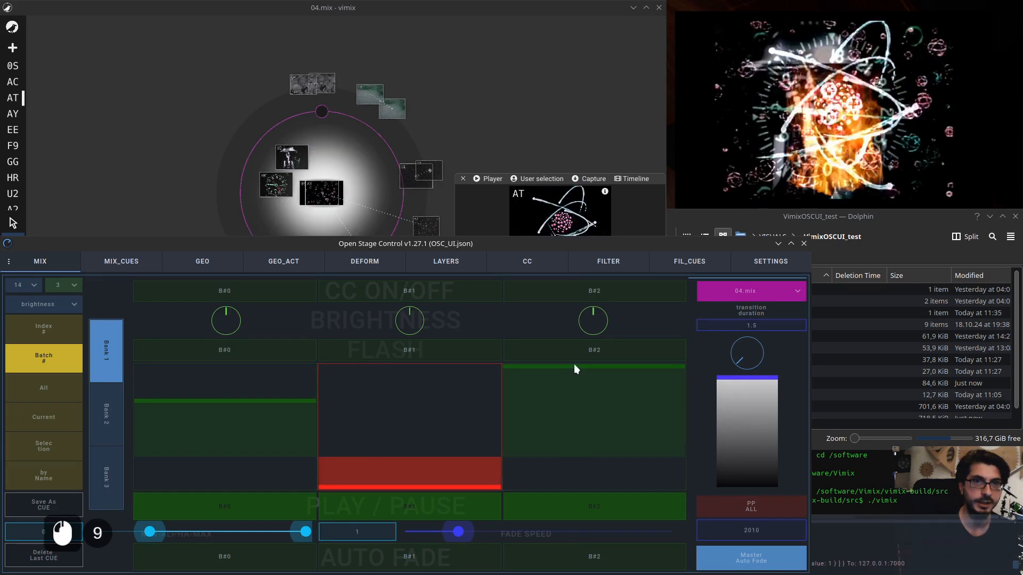
click(296, 430)
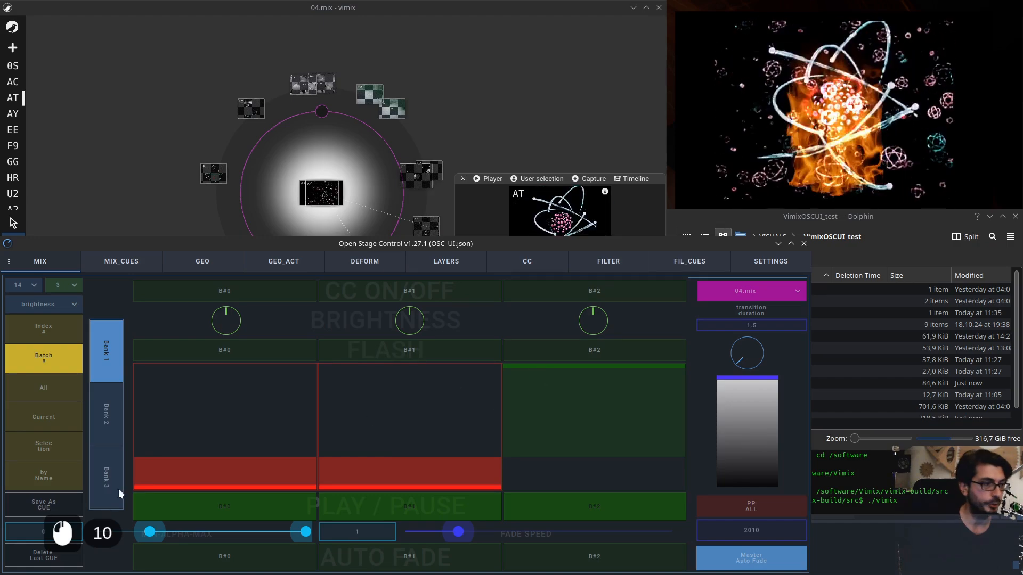
Save the batch mix as a new cue and show it in the mix cue list
click(55, 504)
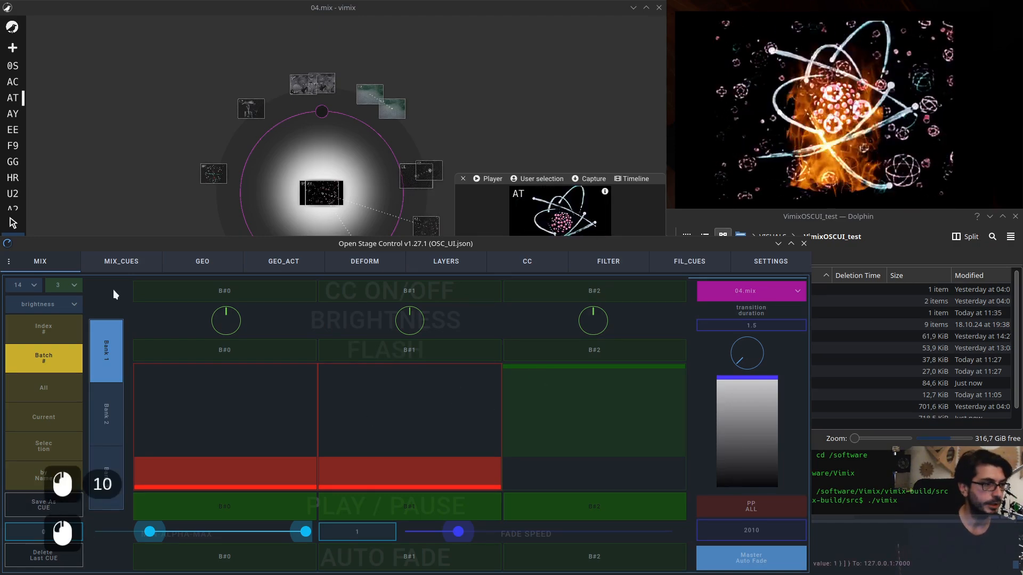
click(128, 263)
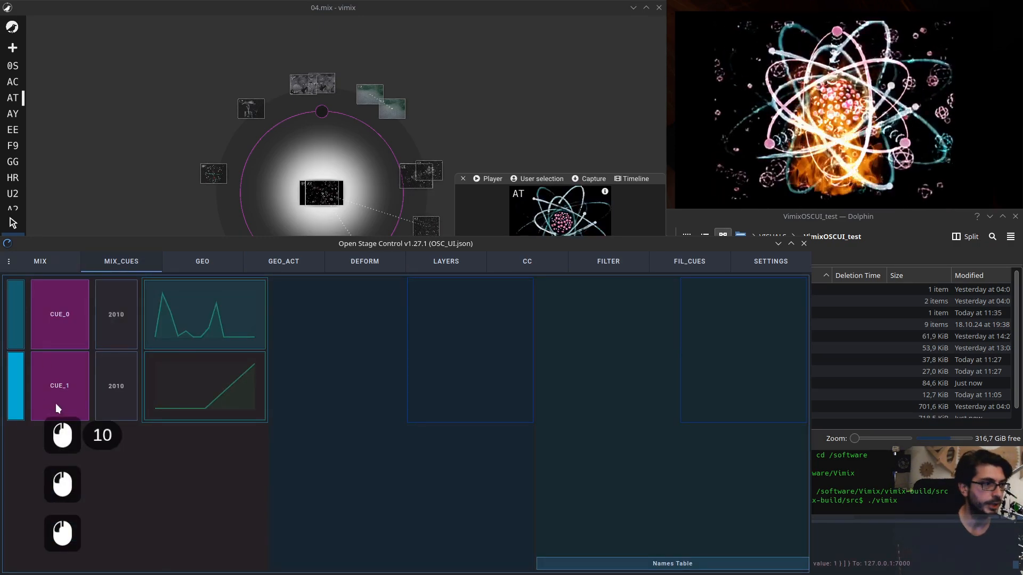
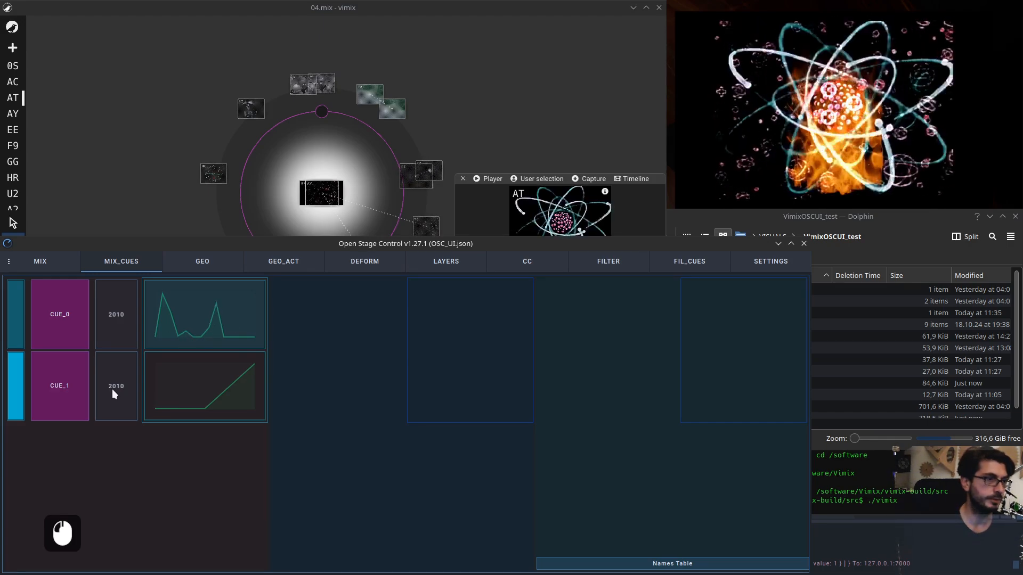
Recall CUE_1 and CUE_0 alternately, ending on CUE_0, to demonstrate the transitions between both mixes
click(56, 403)
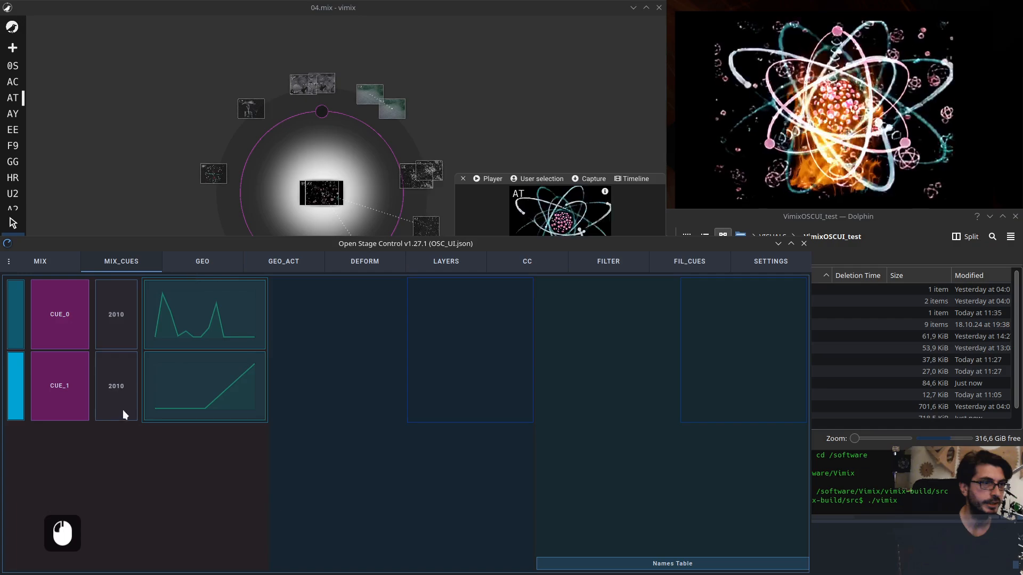
click(59, 325)
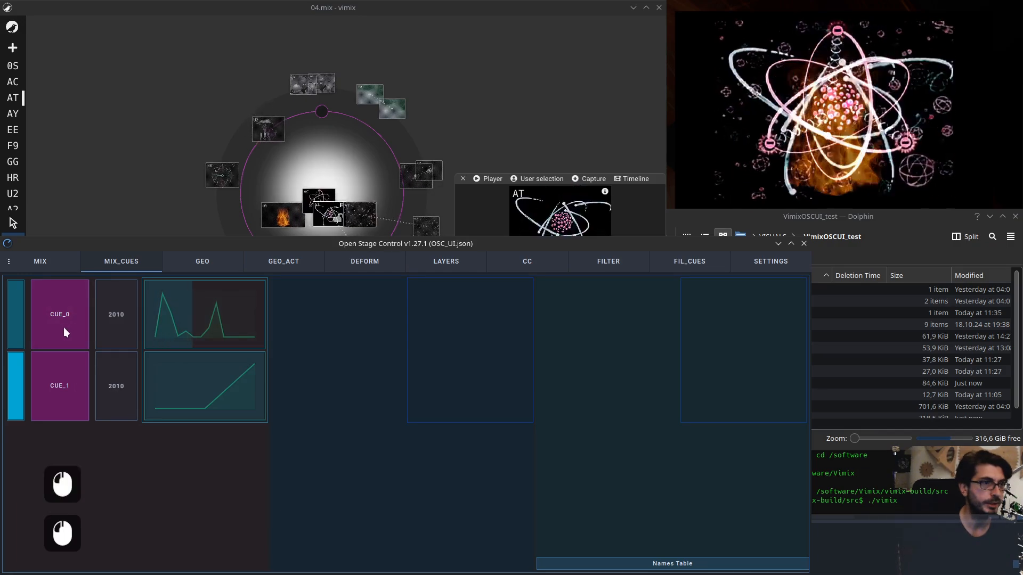
click(66, 383)
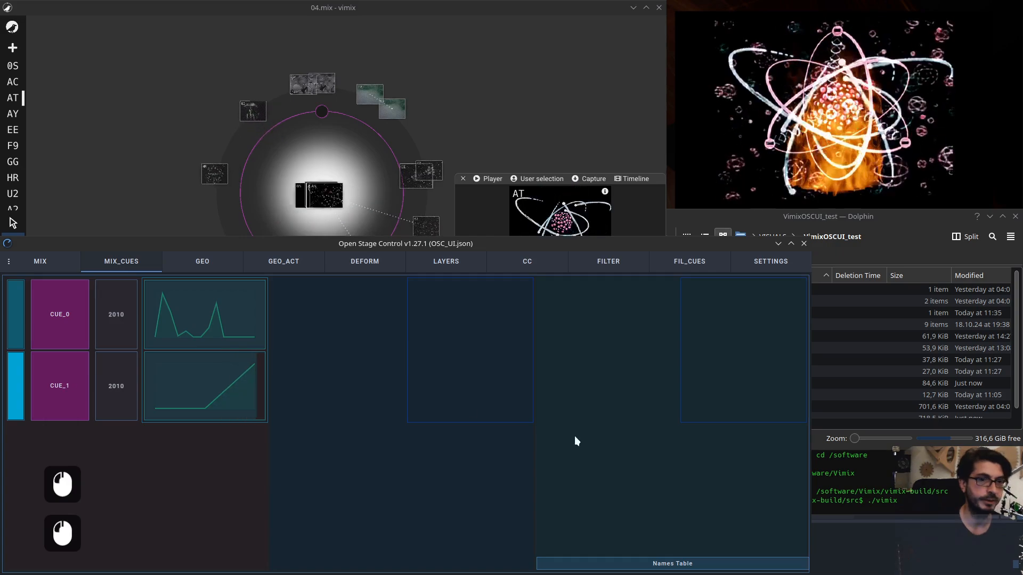
click(59, 312)
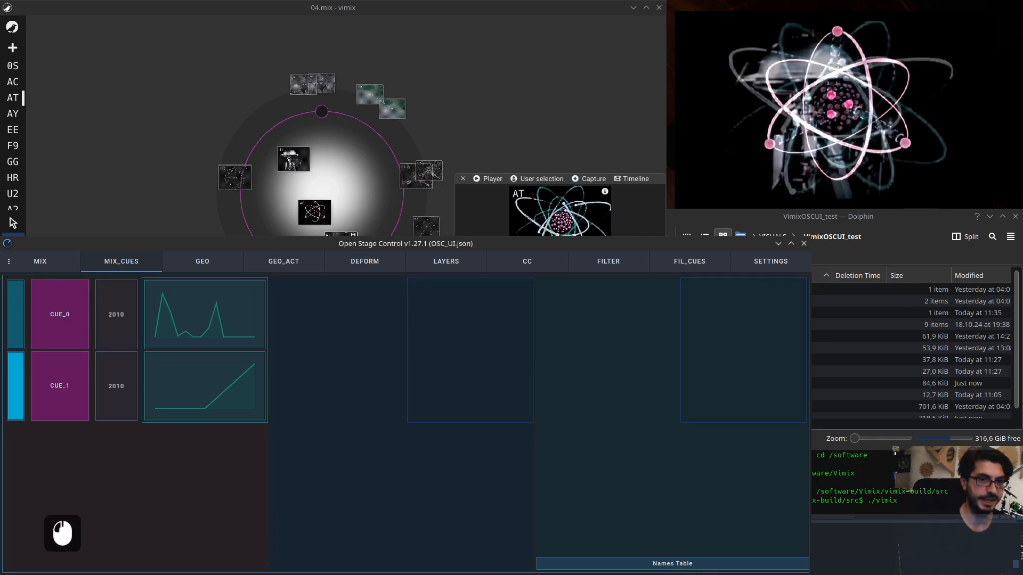
Rename CUE_0 as Prologue in the cue Names Table and close the table
click(697, 565)
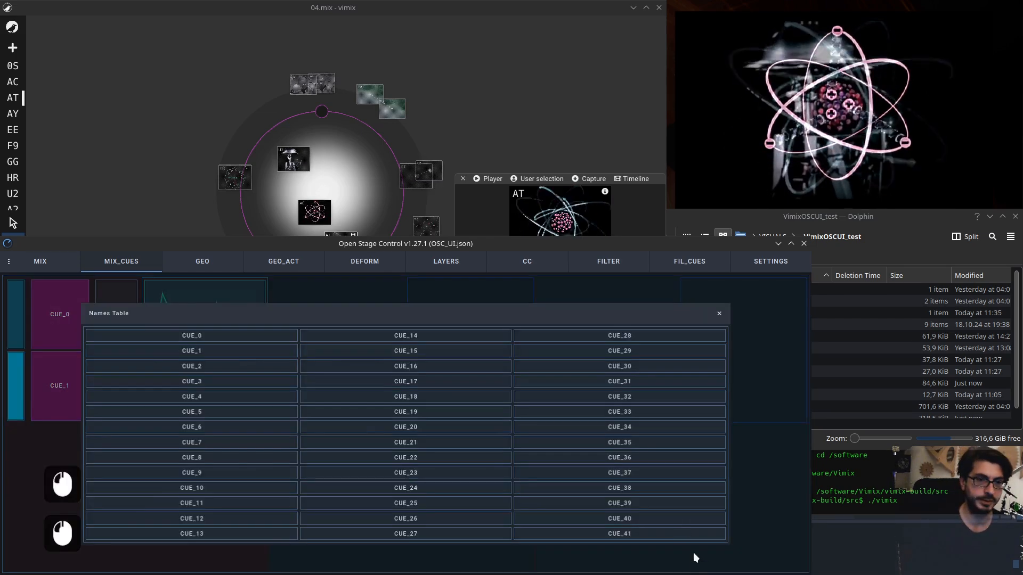
click(261, 338)
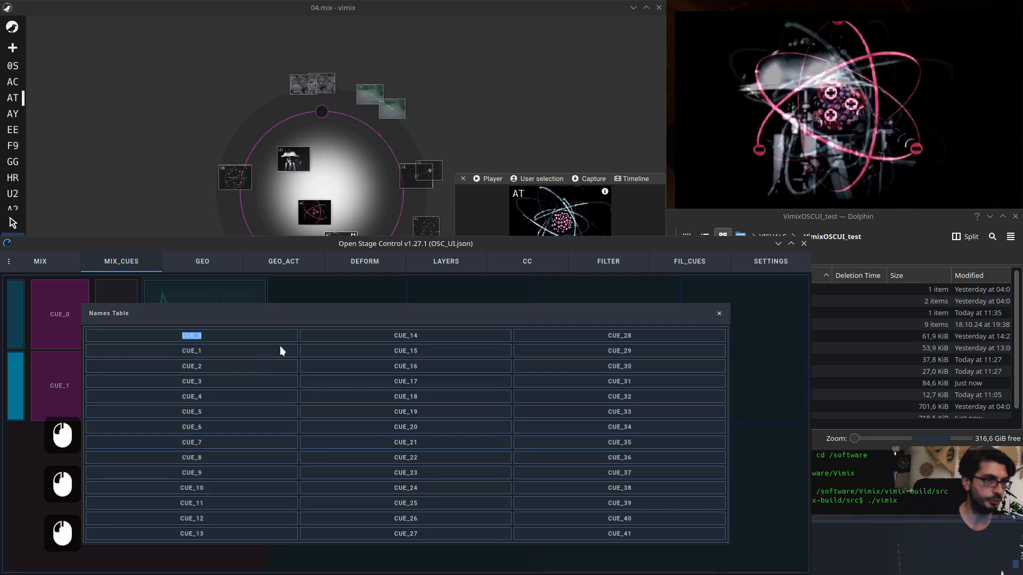
text(P)
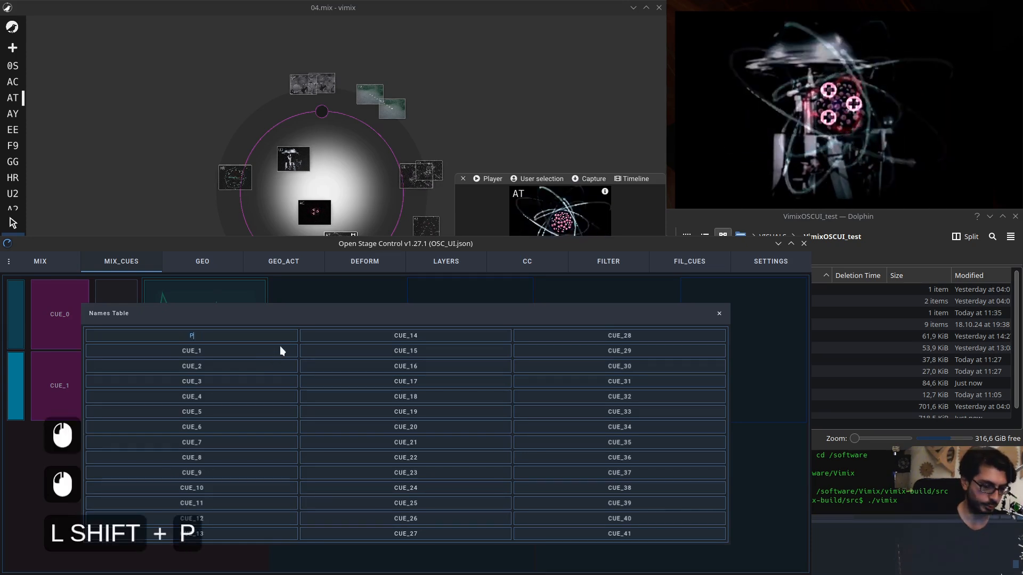
text(rologue)
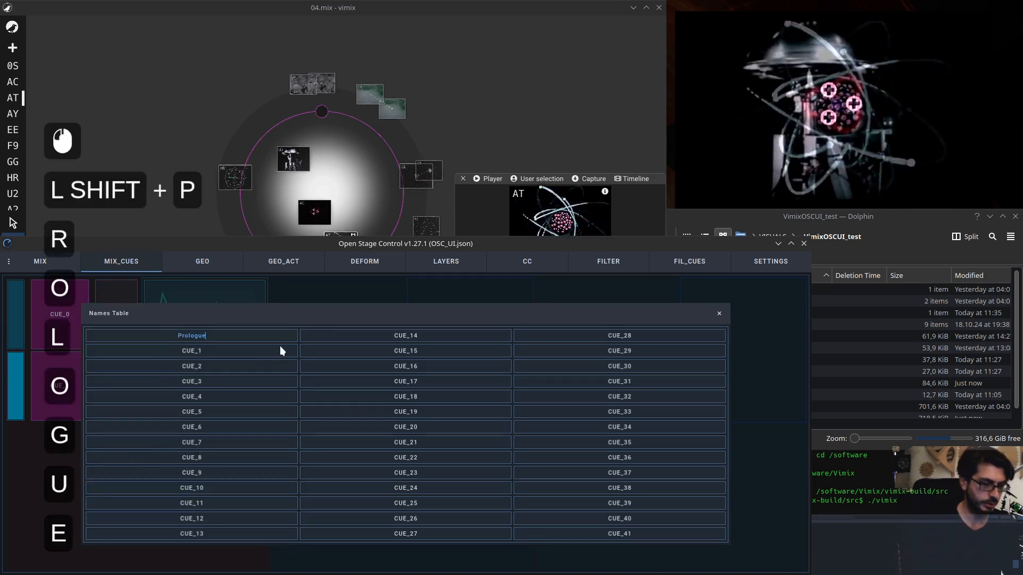
key(Return)
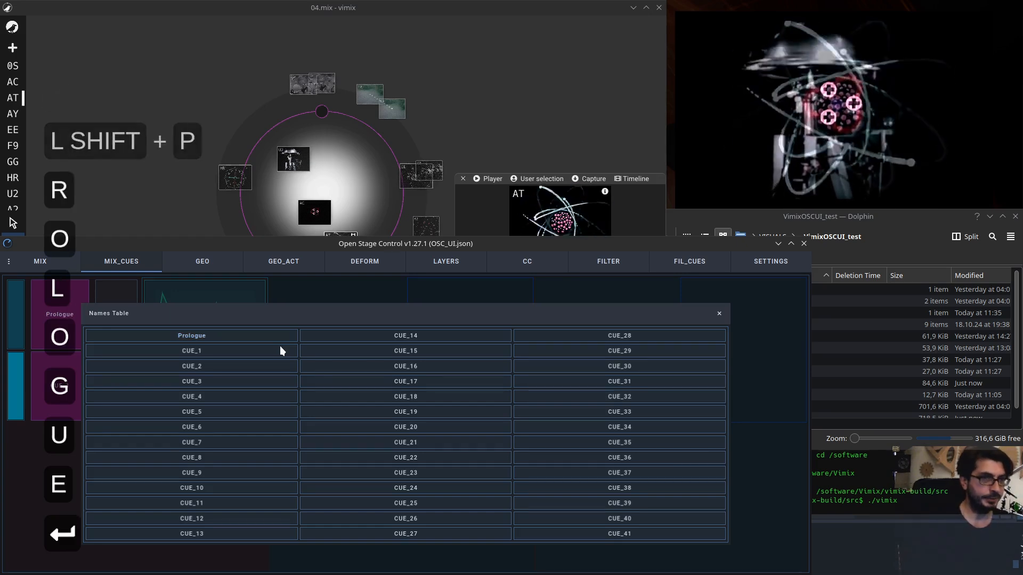
click(719, 316)
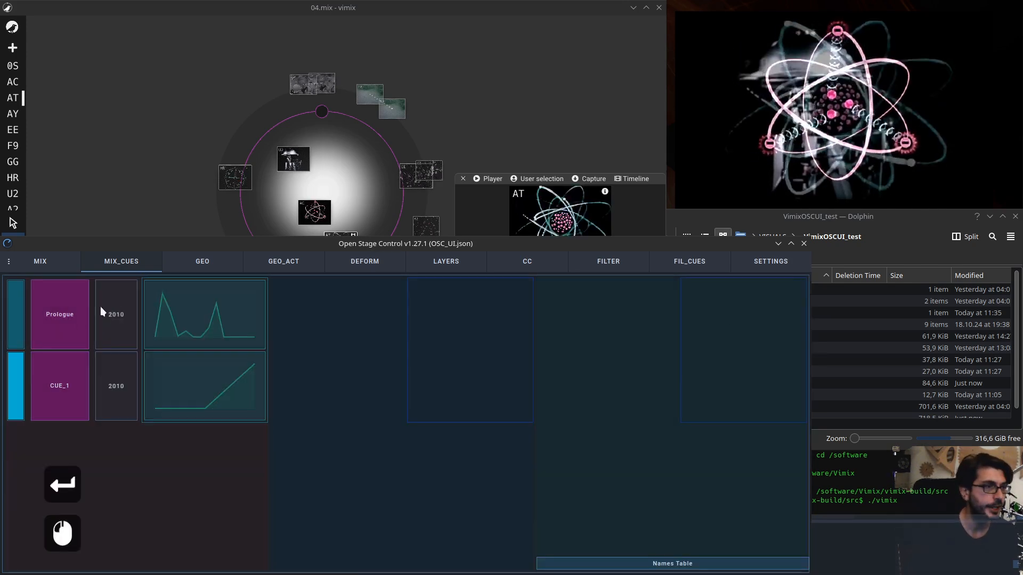
Recall the Prologue cue and switch straight over to CUE_1
click(63, 324)
click(55, 359)
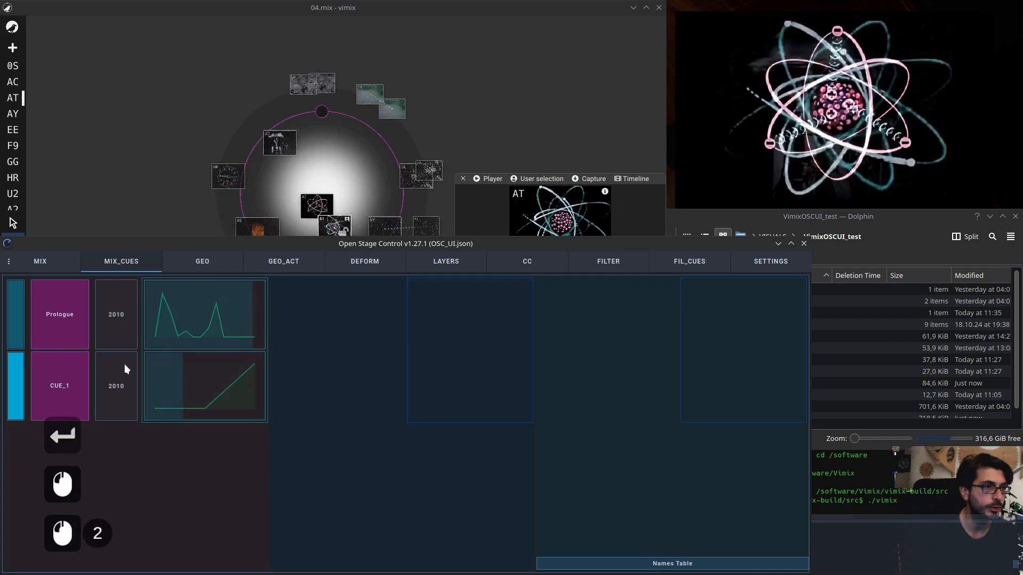
Rename CUE_1 as Opener in the cue Names Table and close the table
click(746, 563)
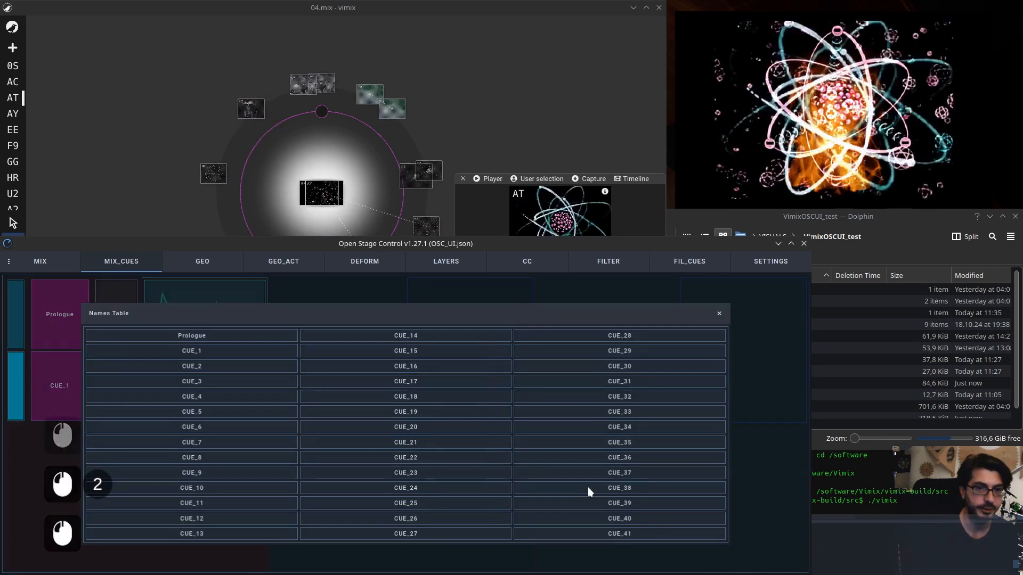
double_click(213, 350)
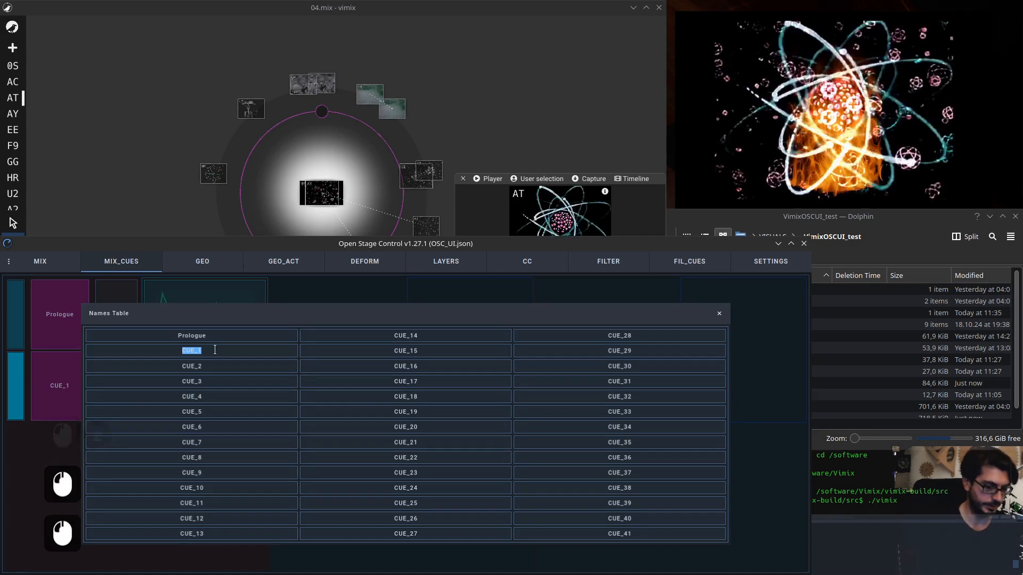
key(shift)
text(Opener)
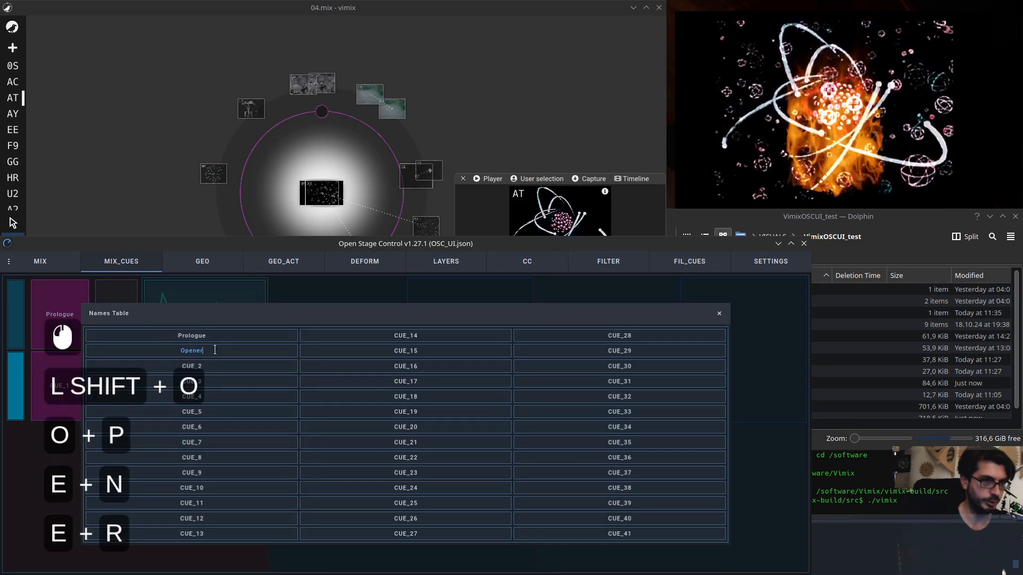
key(Return)
key(Return)
click(46, 403)
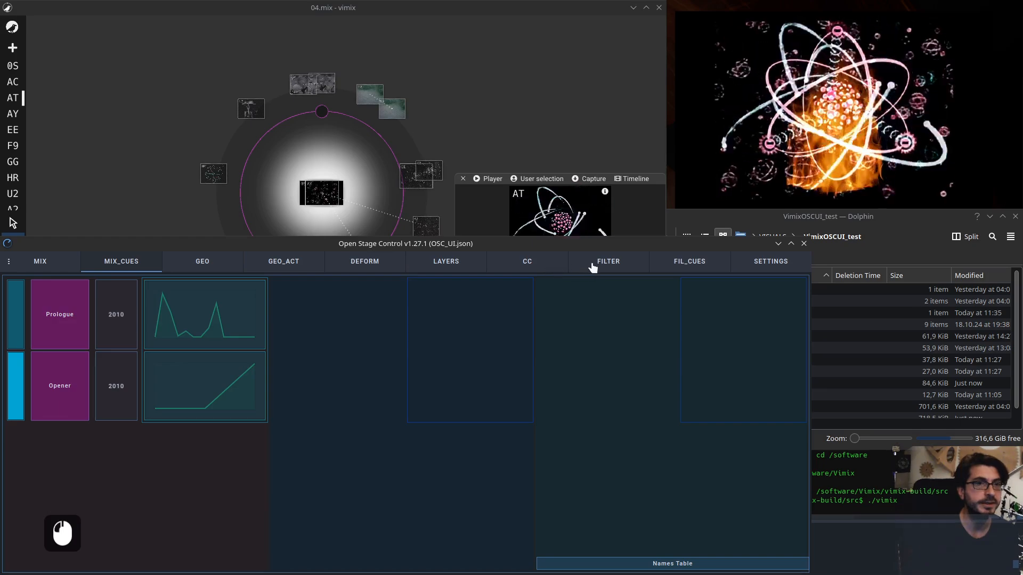
Look at the filter controls and the filter cue list, ending on the filter controls
click(611, 263)
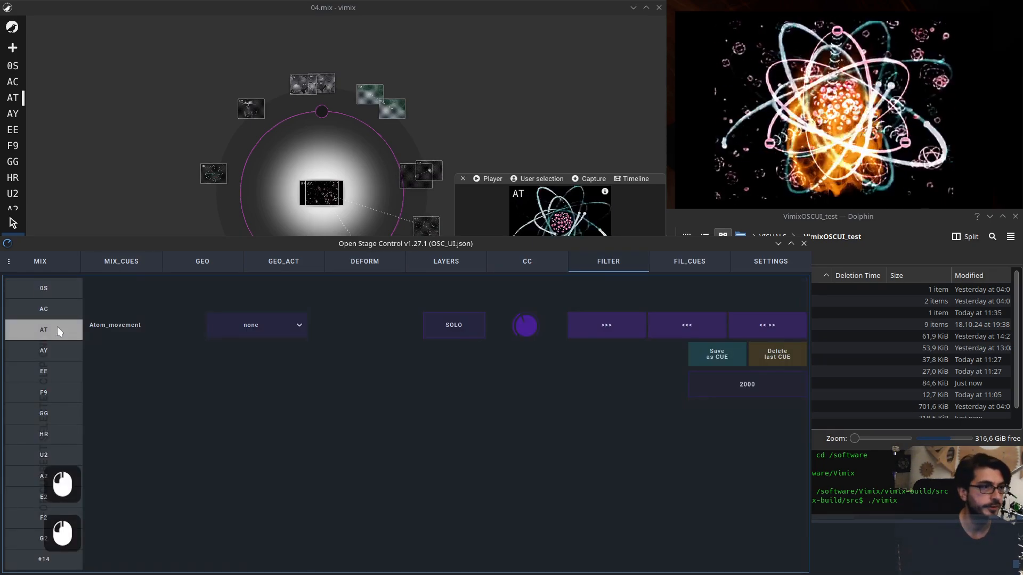
click(686, 265)
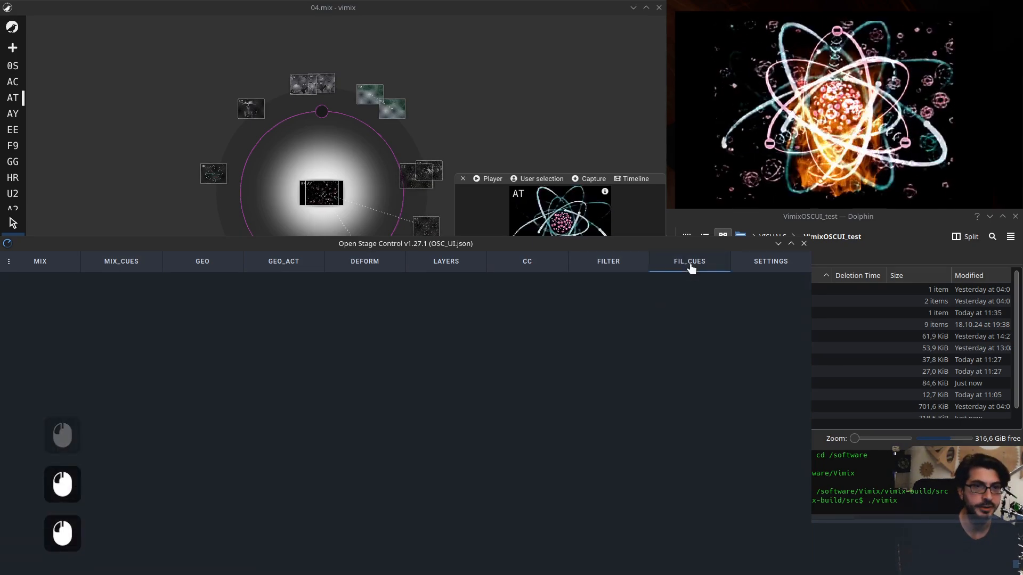
click(610, 266)
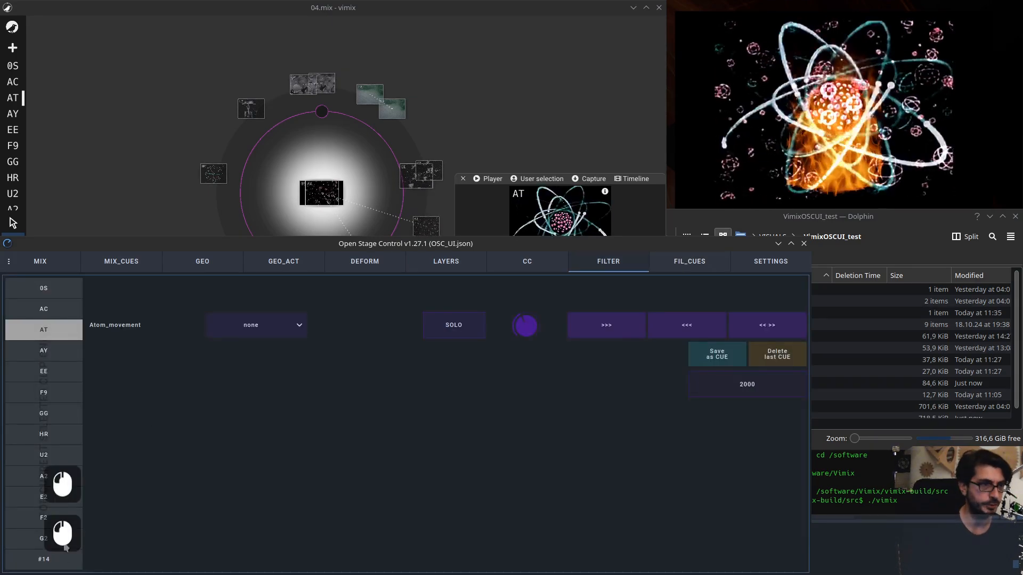
Select source #14, Atoms_fly_2, in the filter controls, solo it and turn its mix level up
click(72, 525)
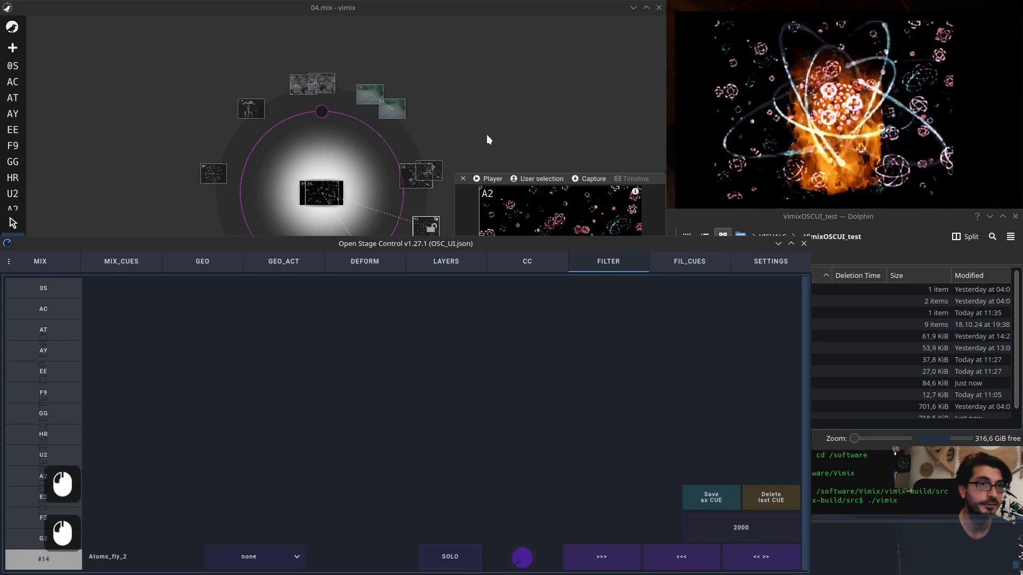
scroll(458, 136, down, 1)
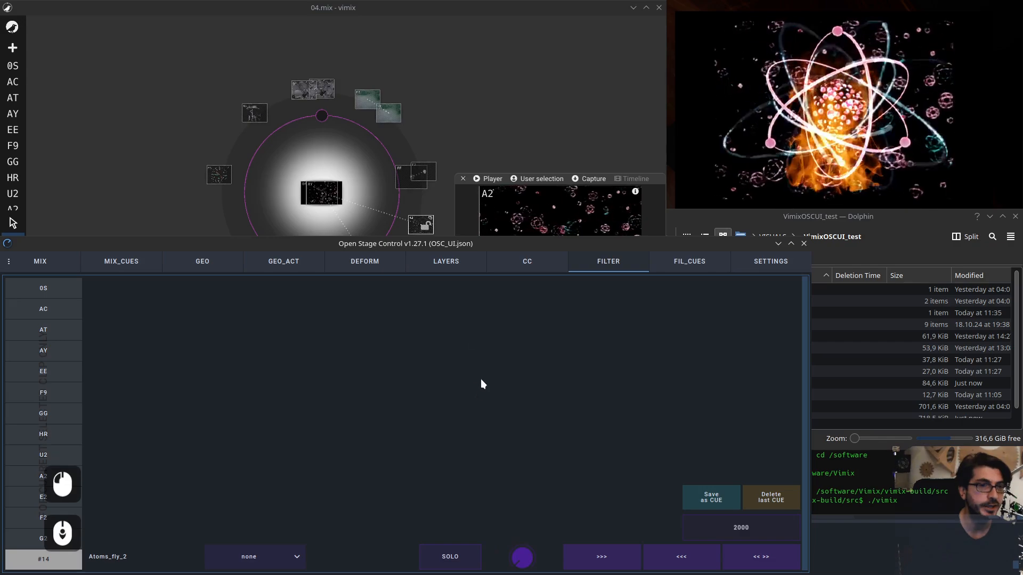
mouse_move(524, 561)
mouse_down()
mouse_move(511, 538)
mouse_move(532, 547)
mouse_up()
click(447, 555)
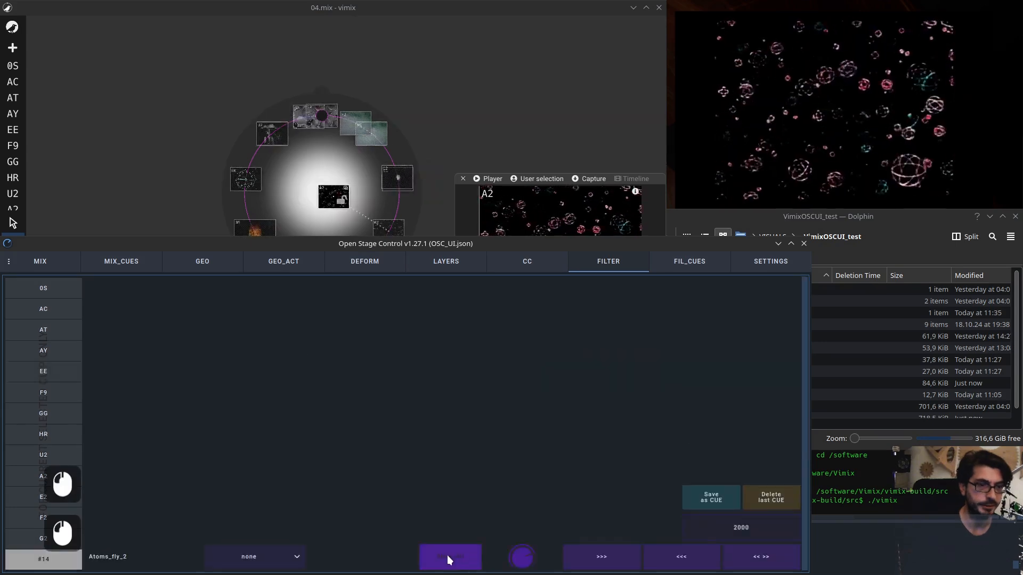
click(447, 557)
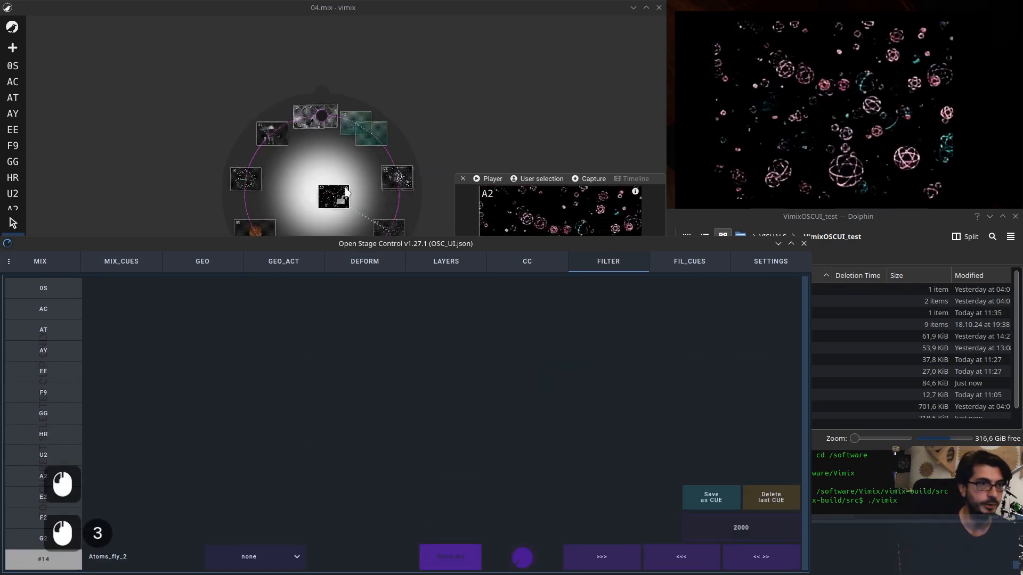
click(328, 191)
click(413, 413)
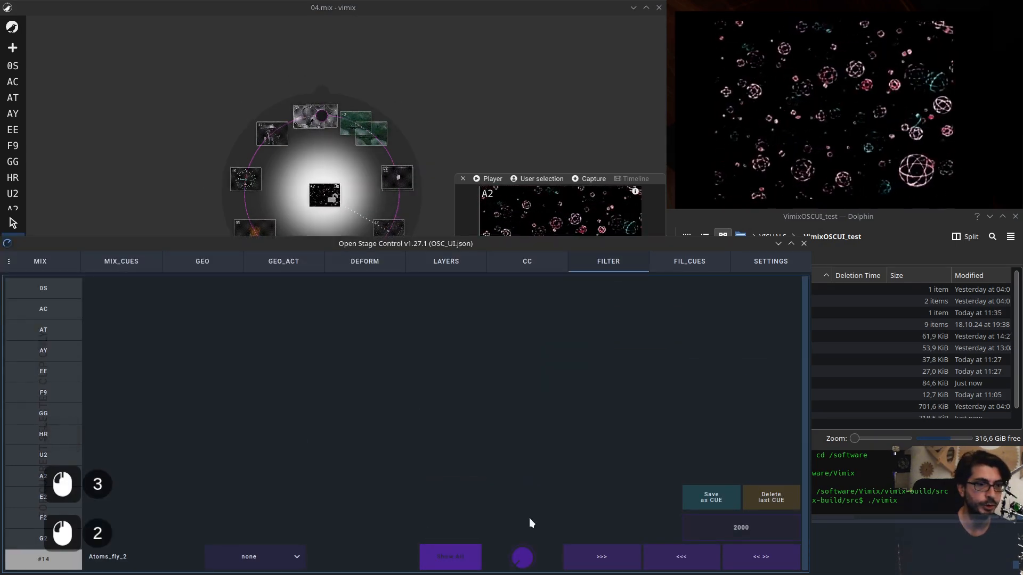
drag(520, 563, 518, 523)
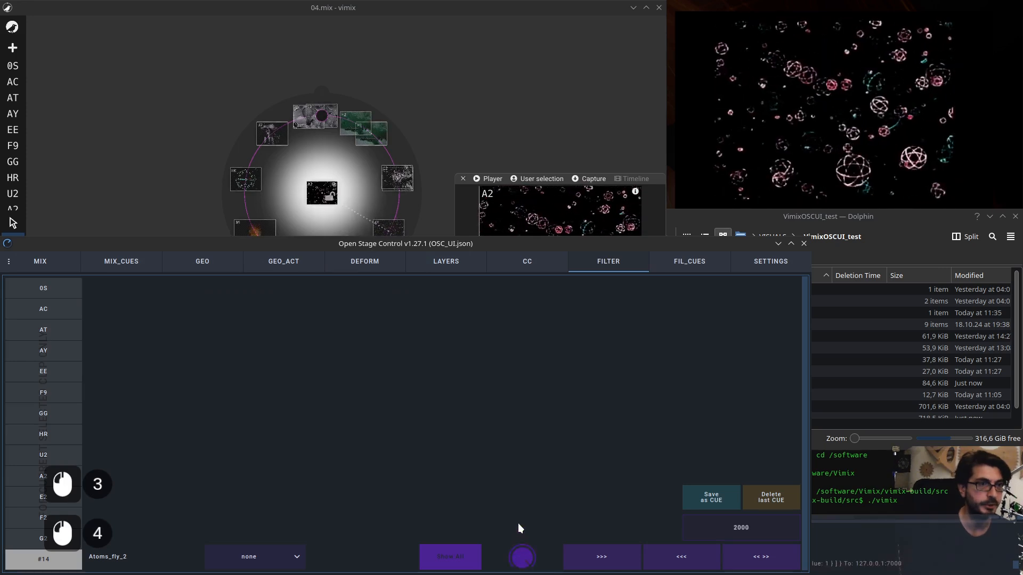
Apply a gaussian blur filter to Atoms_fly_2 and limit its range to 0.23–0.71
click(292, 558)
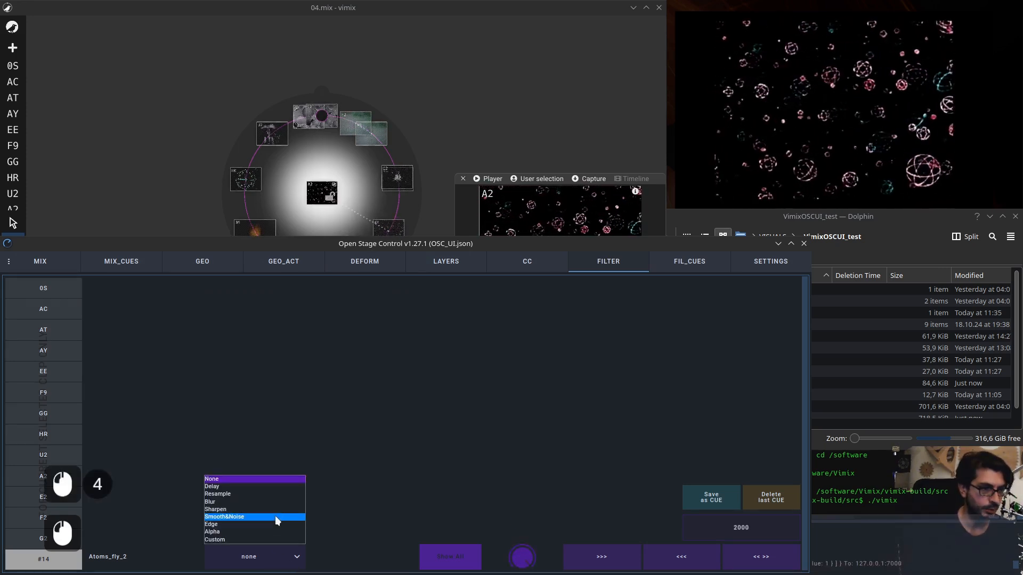
click(270, 502)
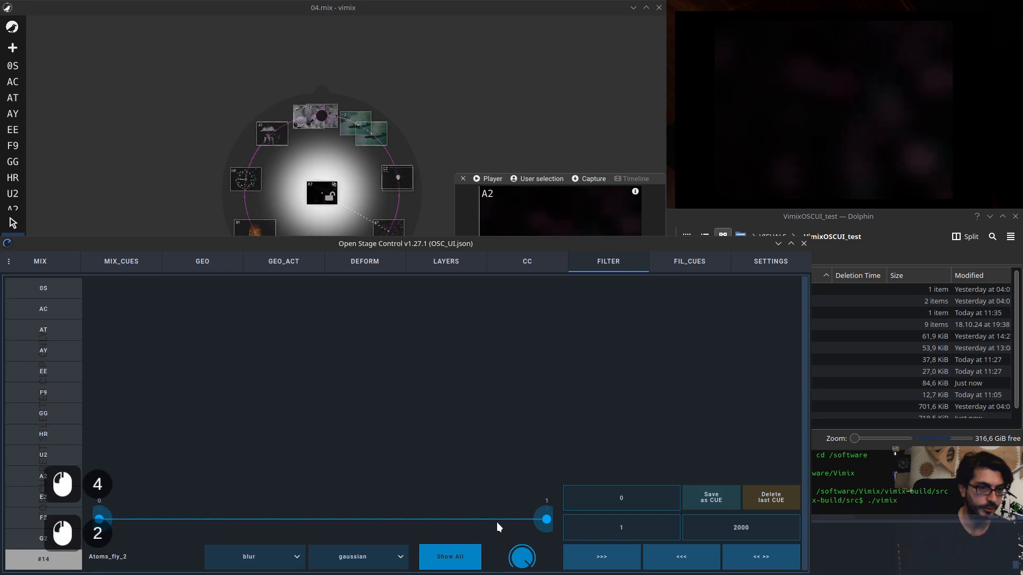
drag(543, 522, 416, 520)
drag(100, 520, 202, 519)
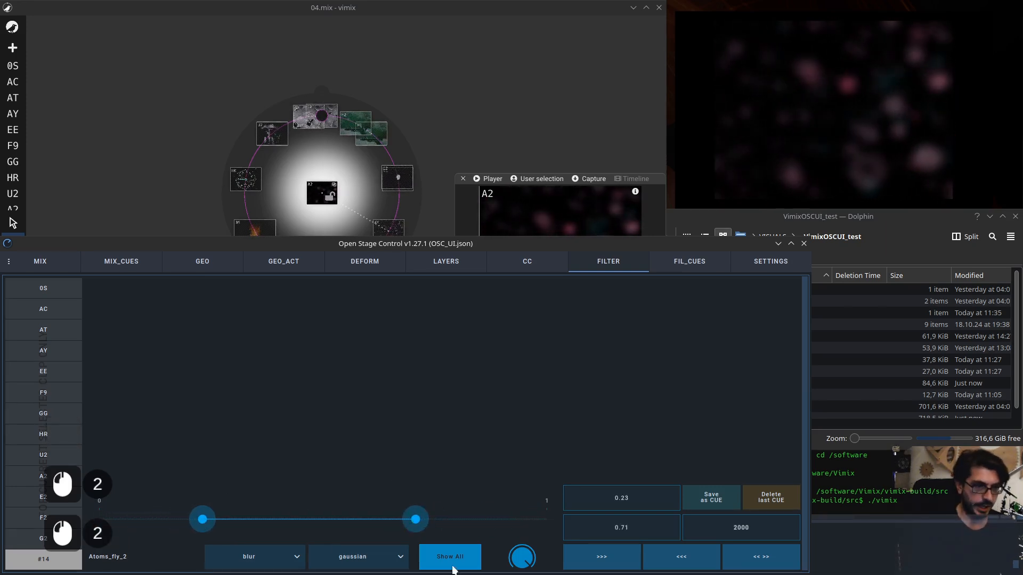
Switch the Atoms_fly_2 blur method to opening and set its range to 0.19–0.46
click(397, 560)
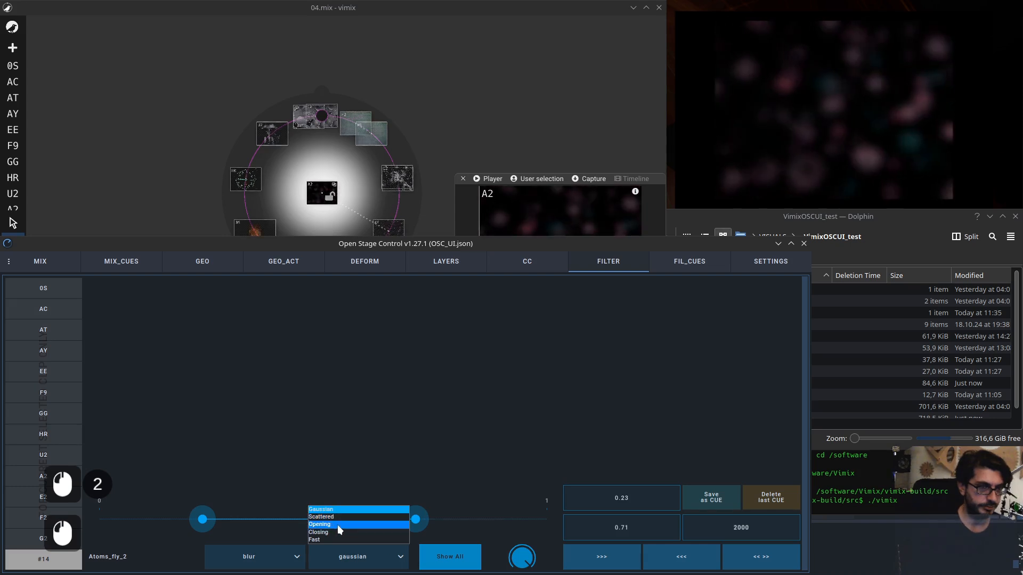
click(337, 525)
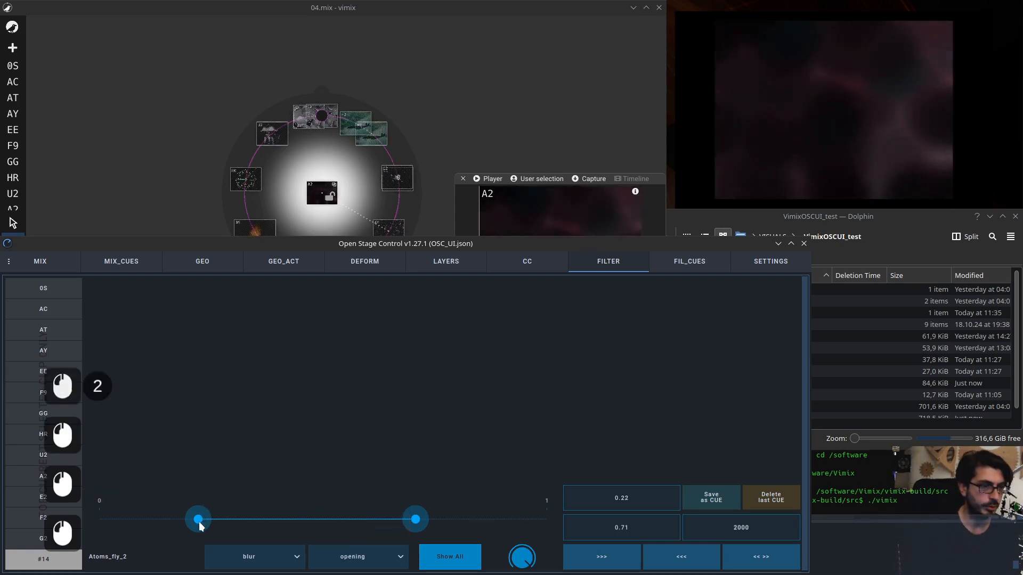
drag(199, 523, 166, 518)
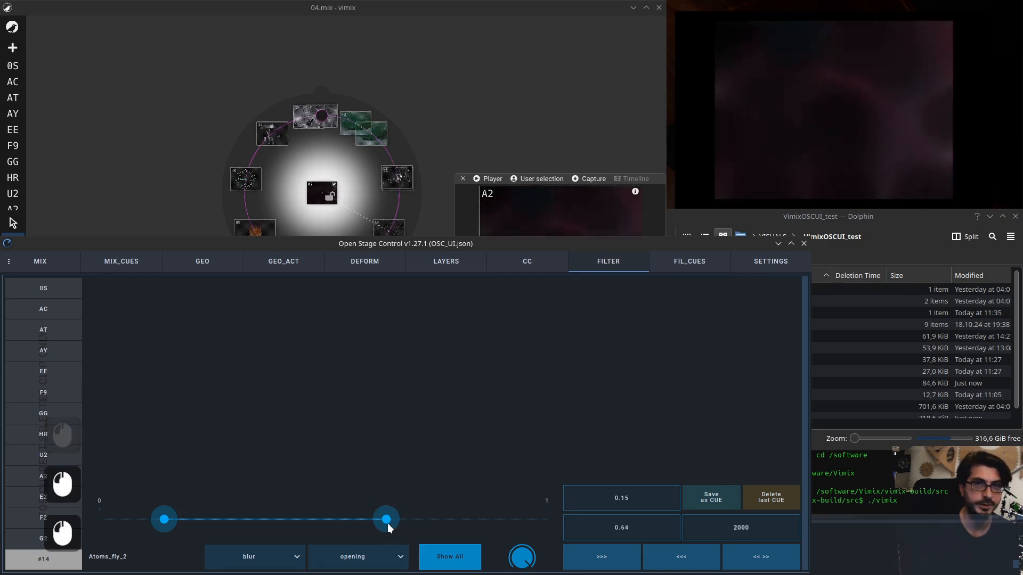
drag(388, 524, 305, 522)
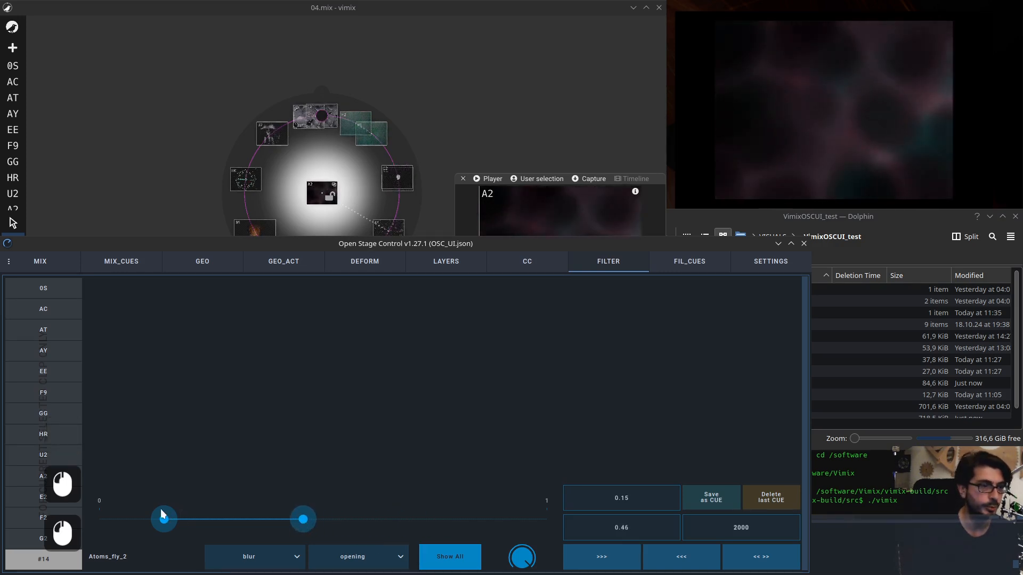
mouse_move(162, 517)
mouse_down()
mouse_move(105, 525)
mouse_move(181, 516)
mouse_up()
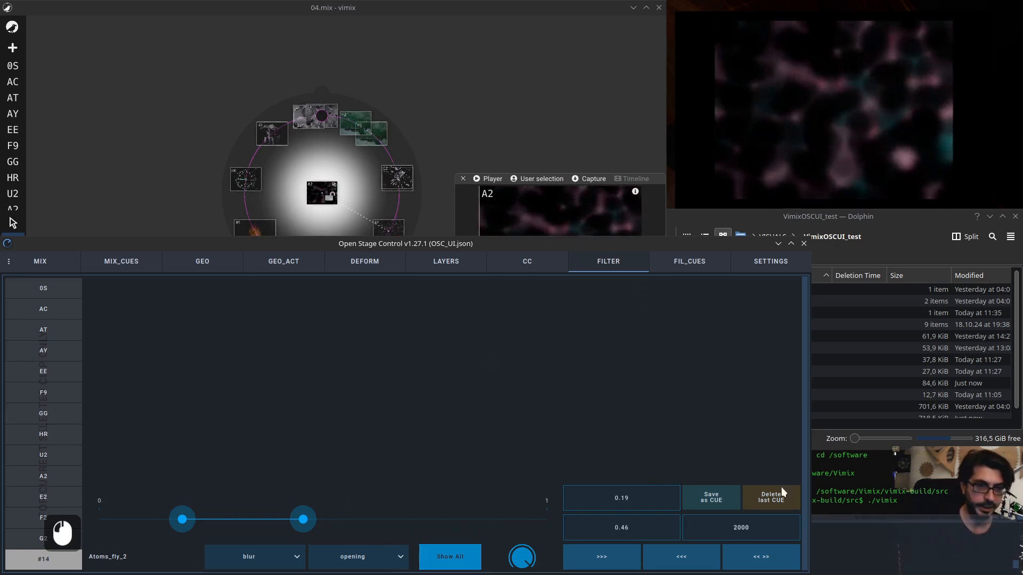
Save the Atoms_fly_2 blur setting as a filter cue and compare the filter cue list with the mix cues and filter controls
click(712, 495)
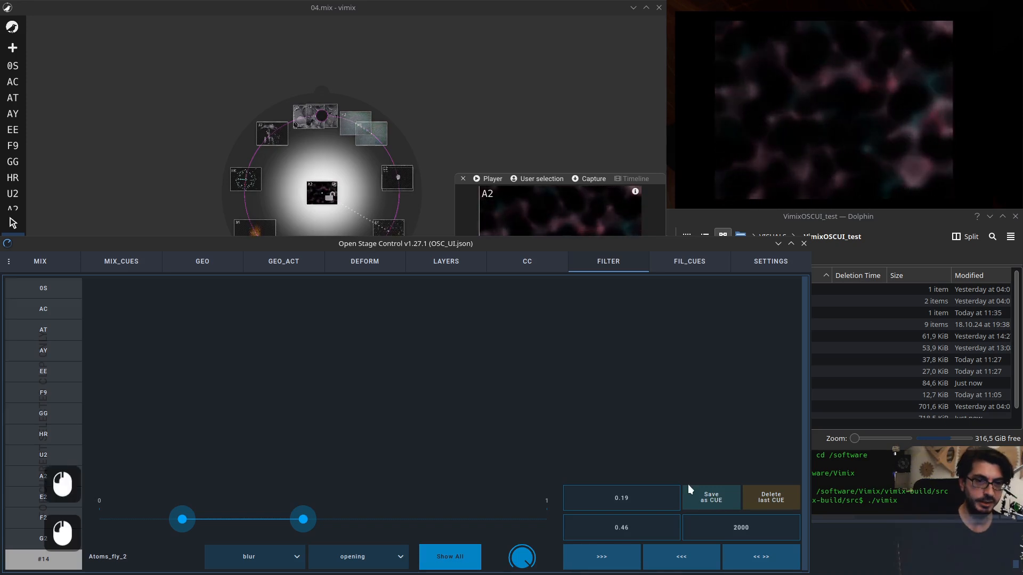
click(690, 264)
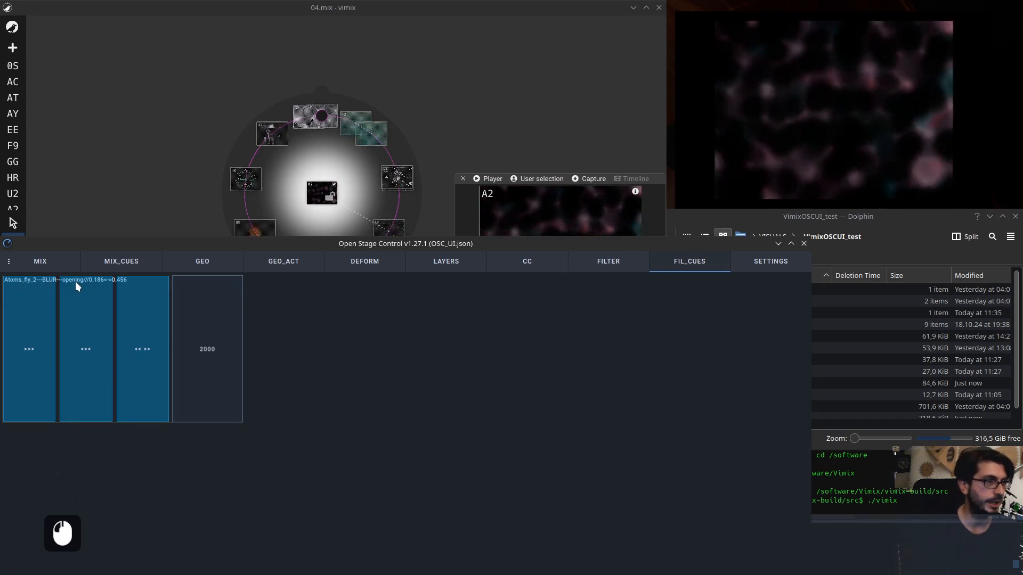
click(121, 261)
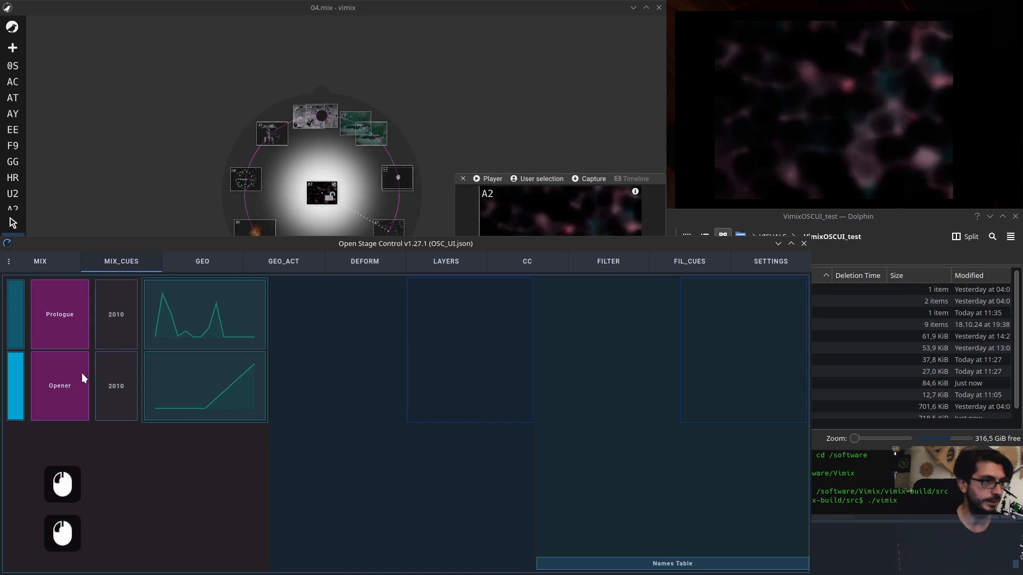
click(609, 261)
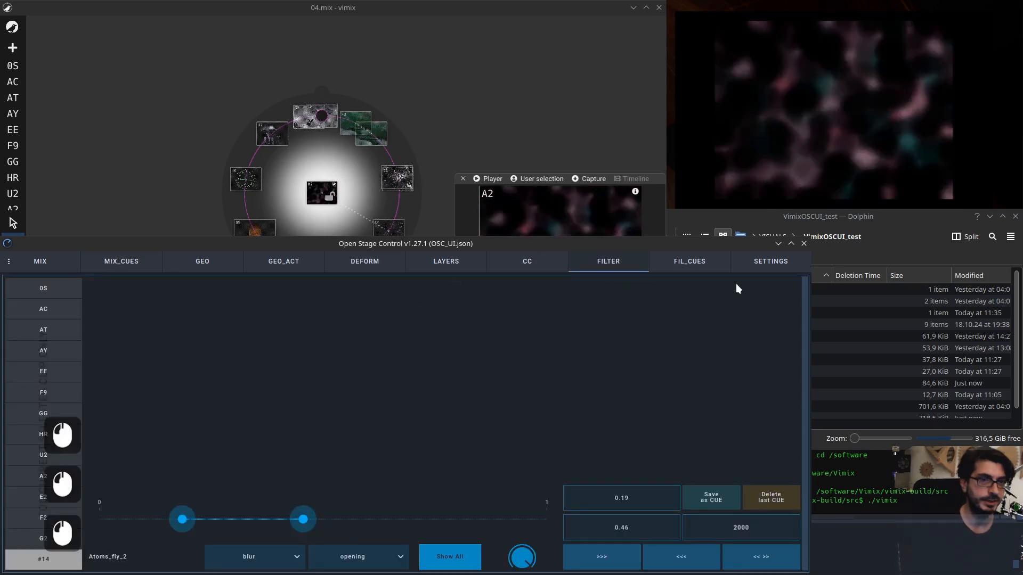
click(690, 261)
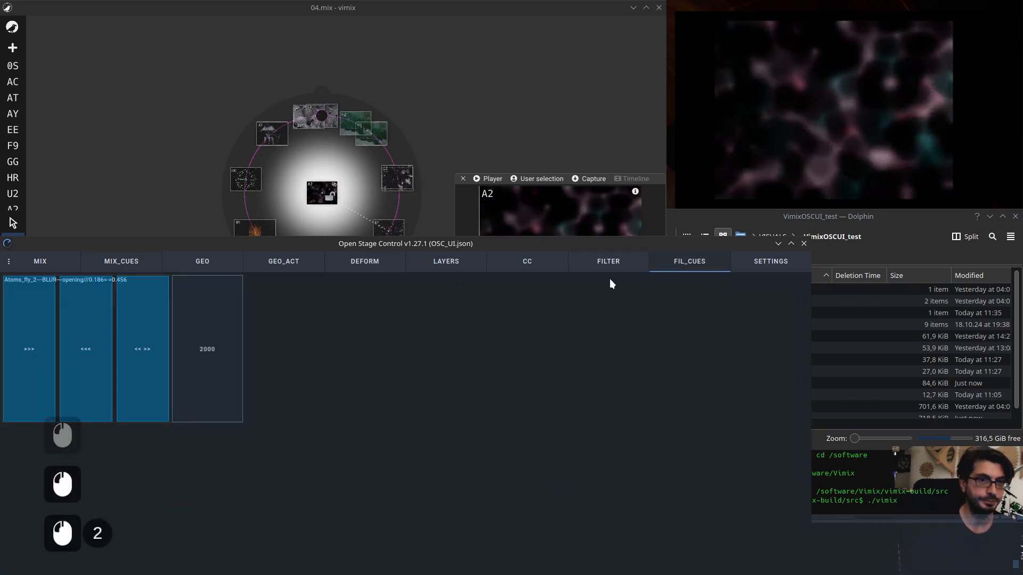
Run the Atoms_fly_2 blur cue forward, backward and back-and-forth to demonstrate its transitions
click(30, 347)
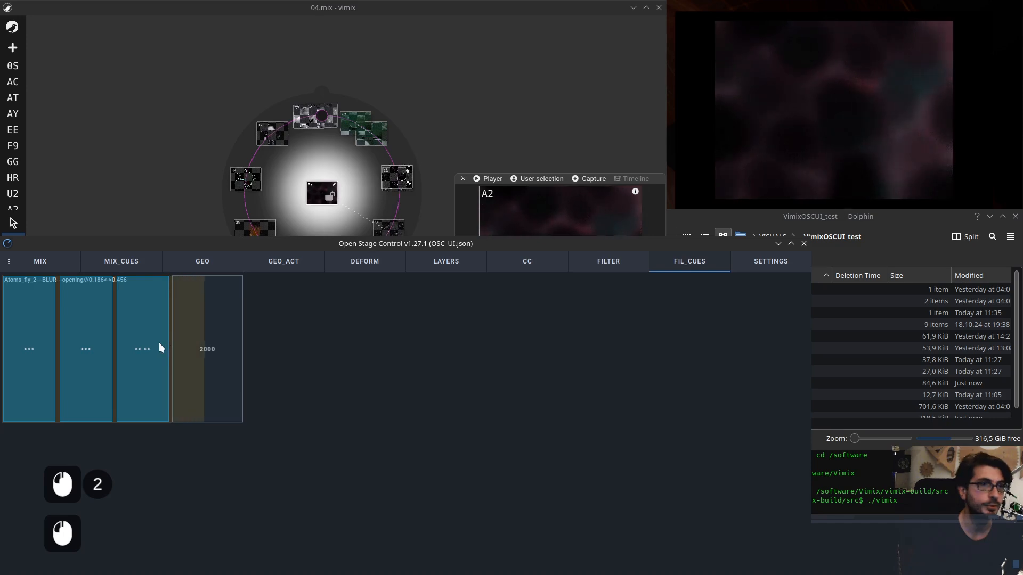
click(92, 351)
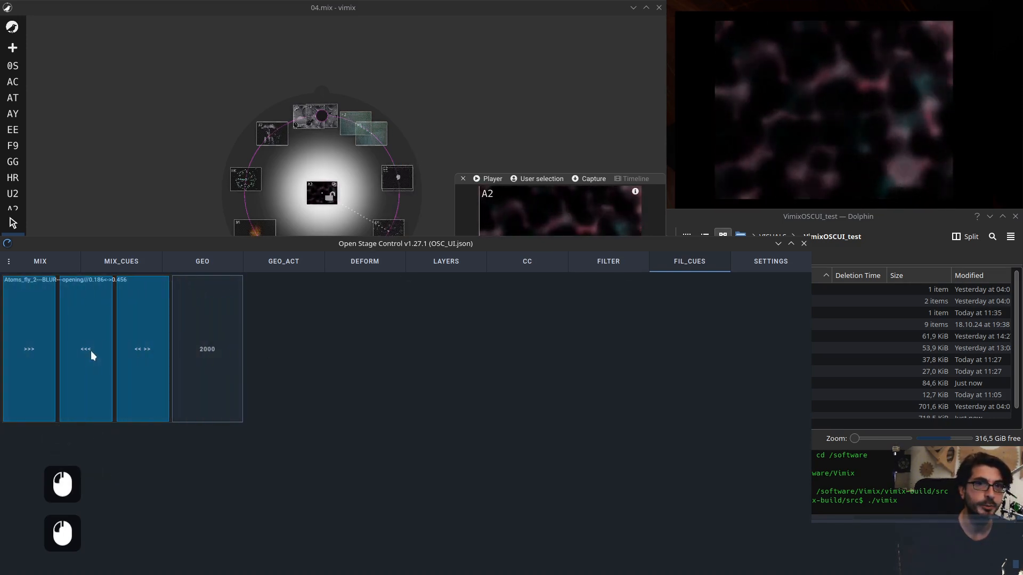
click(147, 355)
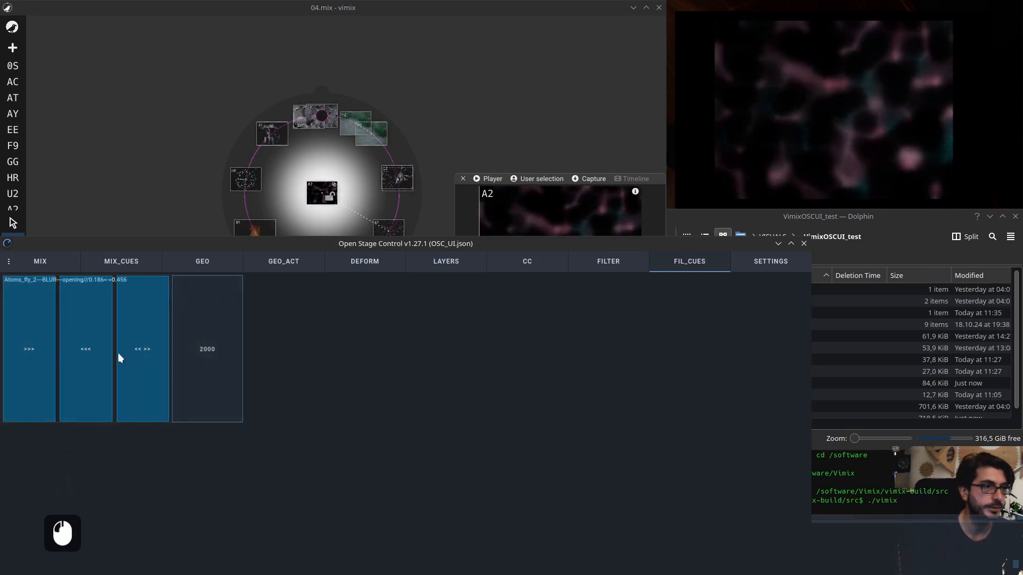
Set the transition time of the Atoms_fly_2 blur cue to 200 in the filter cue list
double_click(208, 350)
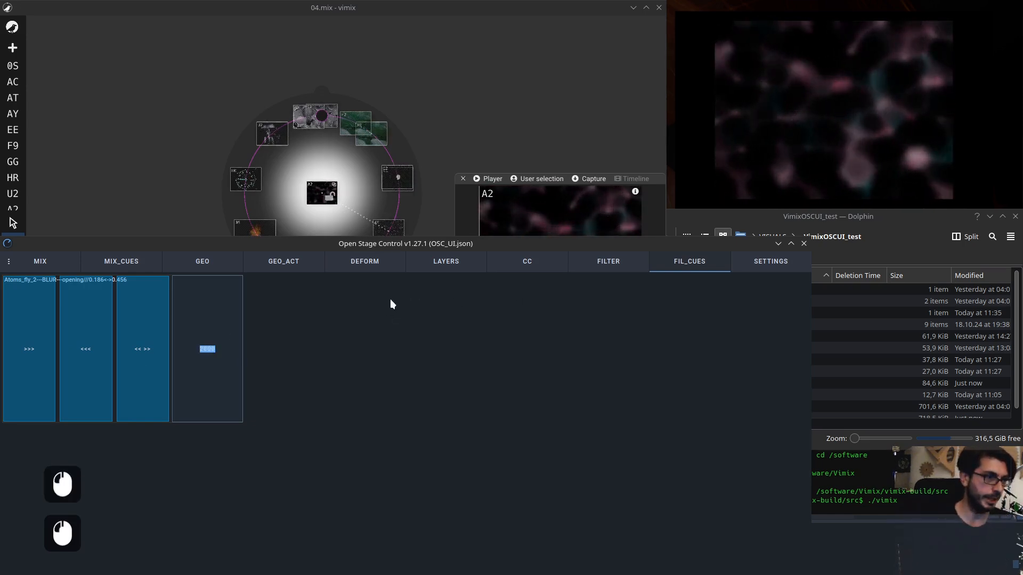
click(612, 262)
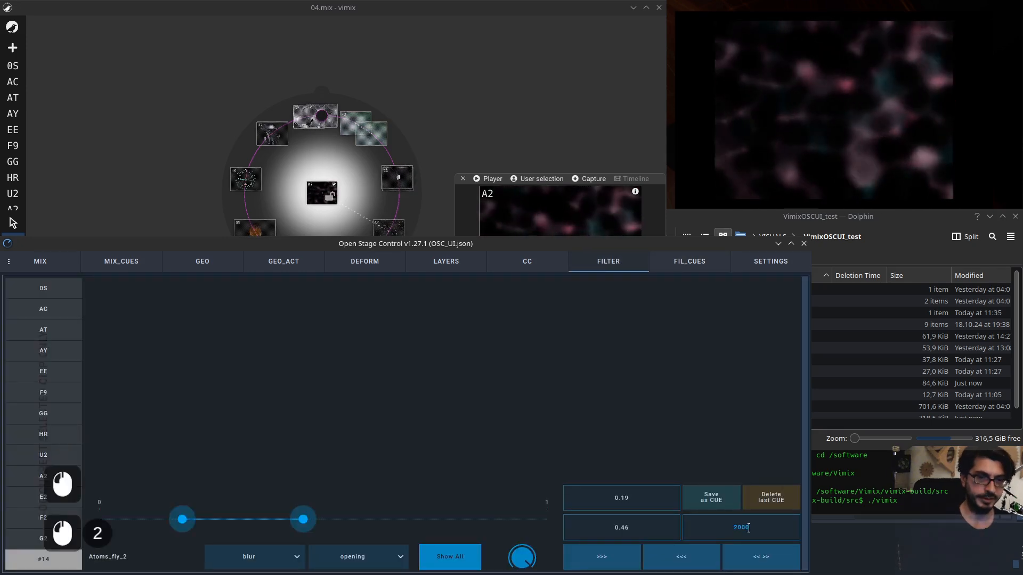
click(698, 265)
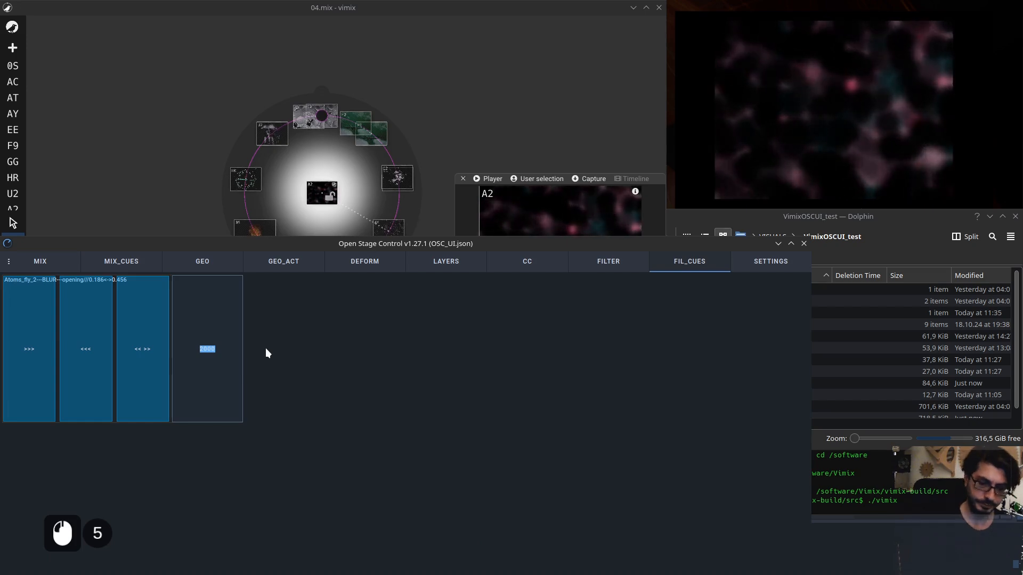
text(200)
key(Return)
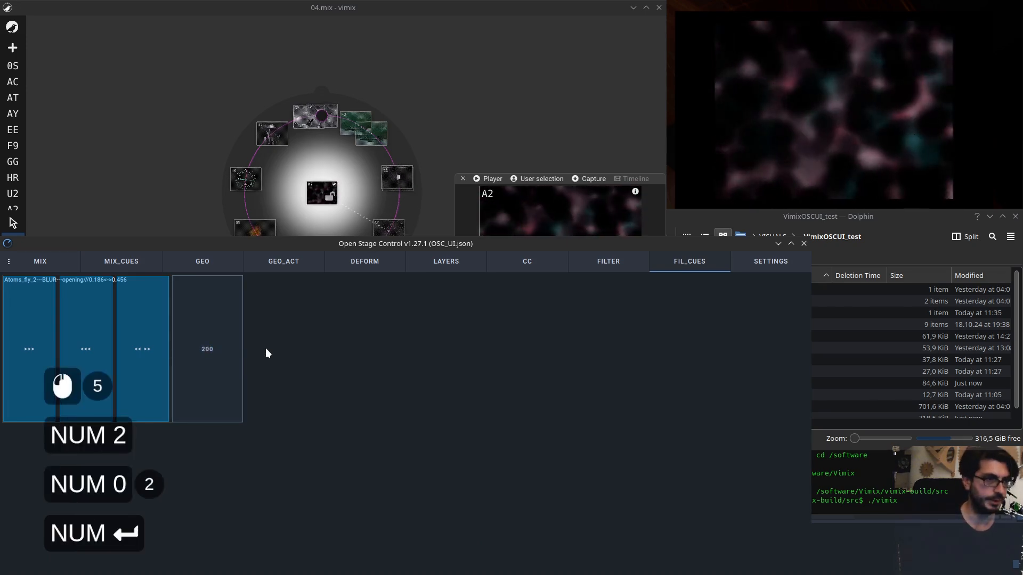
Alternate the blur cue's backward and forward transitions in quick succession to demonstrate the shorter time
click(84, 372)
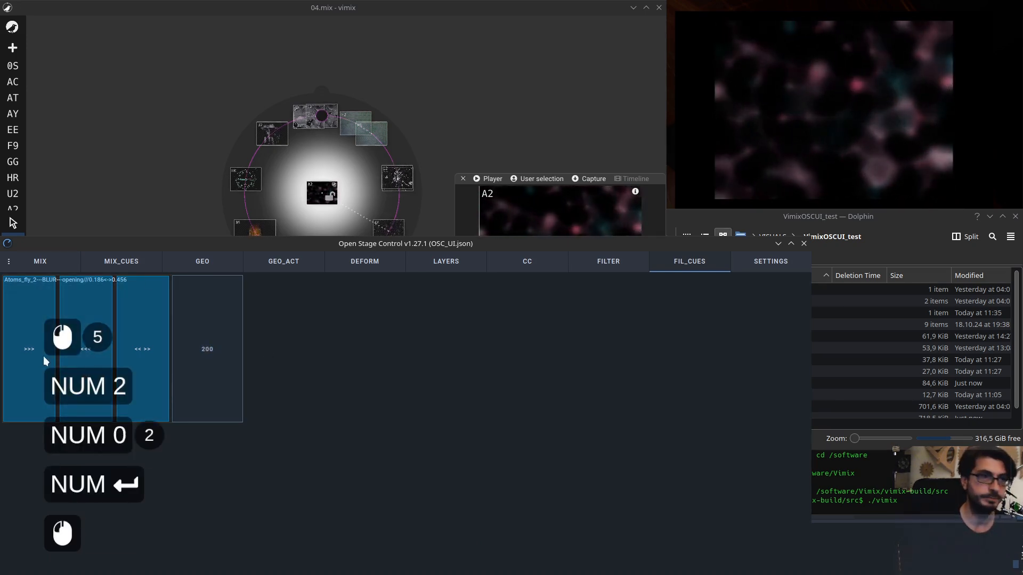
click(34, 355)
click(62, 354)
click(71, 350)
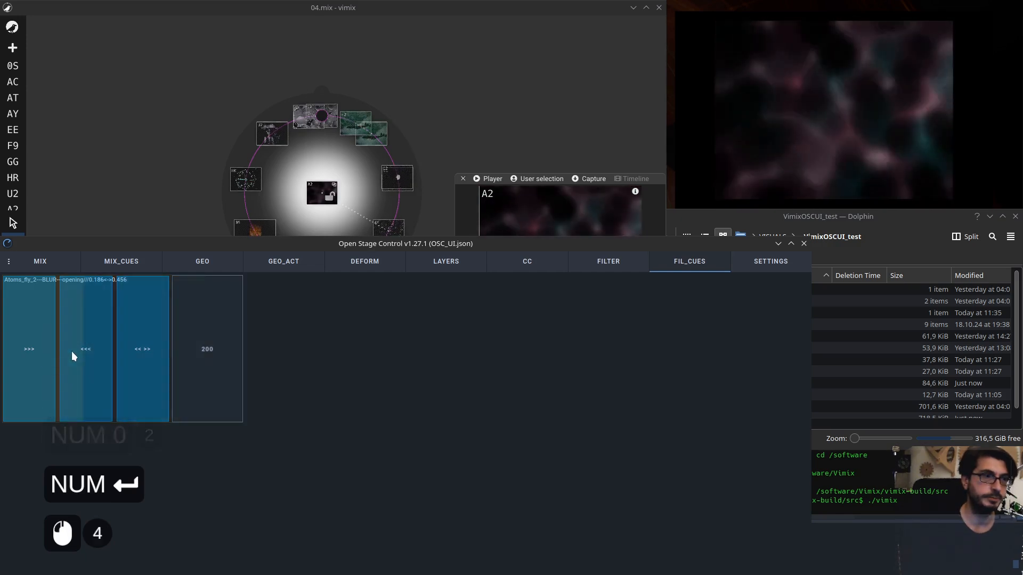
Run the Atoms_fly_2 blur cue back and forth with its 200 transition time
click(138, 352)
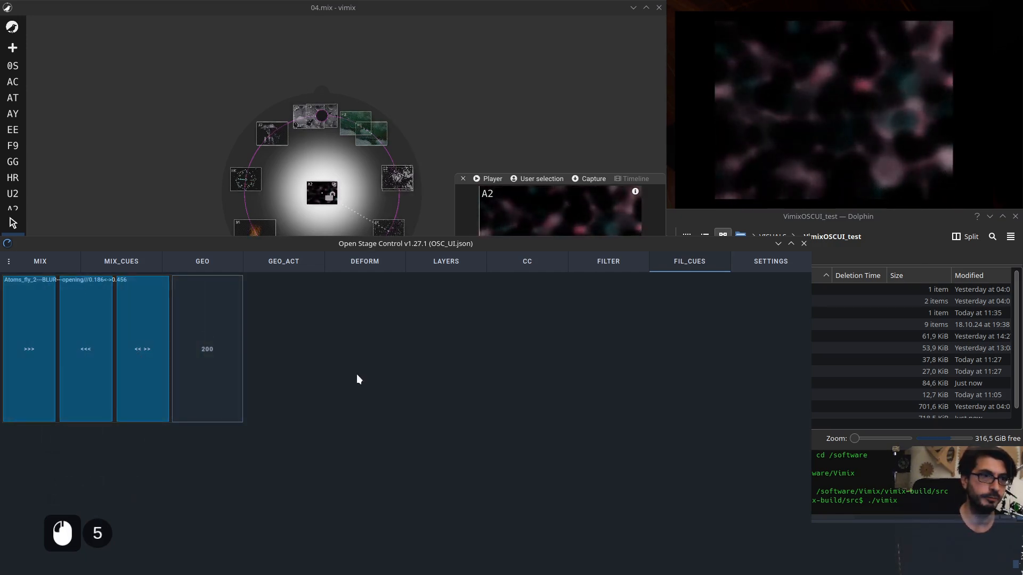
Choose the Flugzeug09_2 source in the filter controls and bring it into the visible vimix output
click(611, 262)
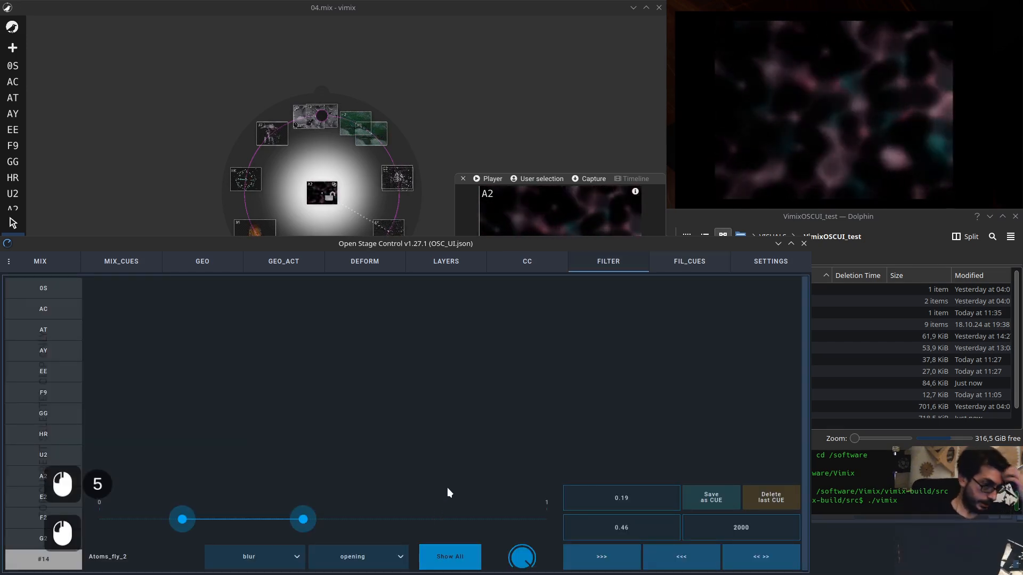
click(42, 500)
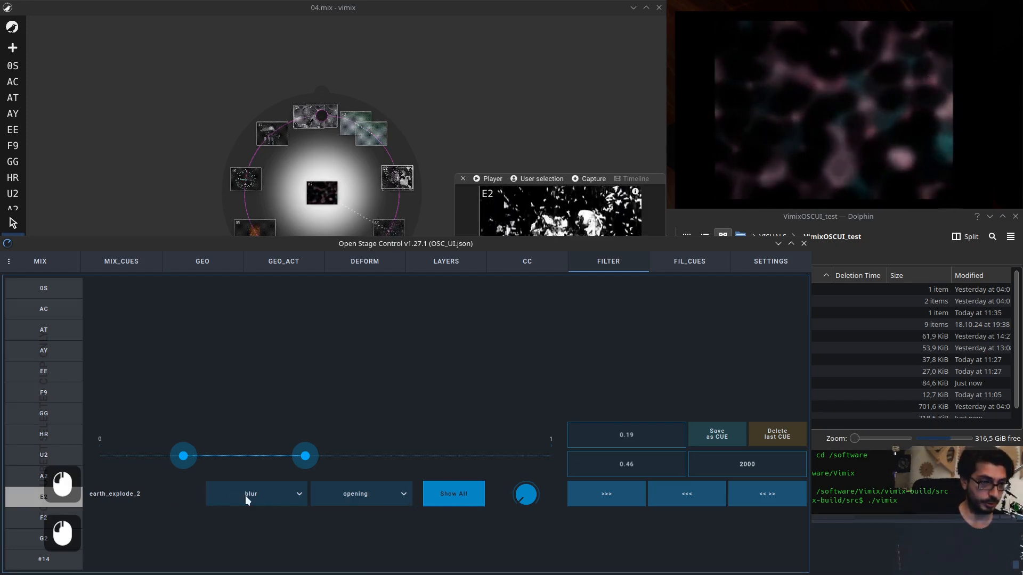
click(45, 518)
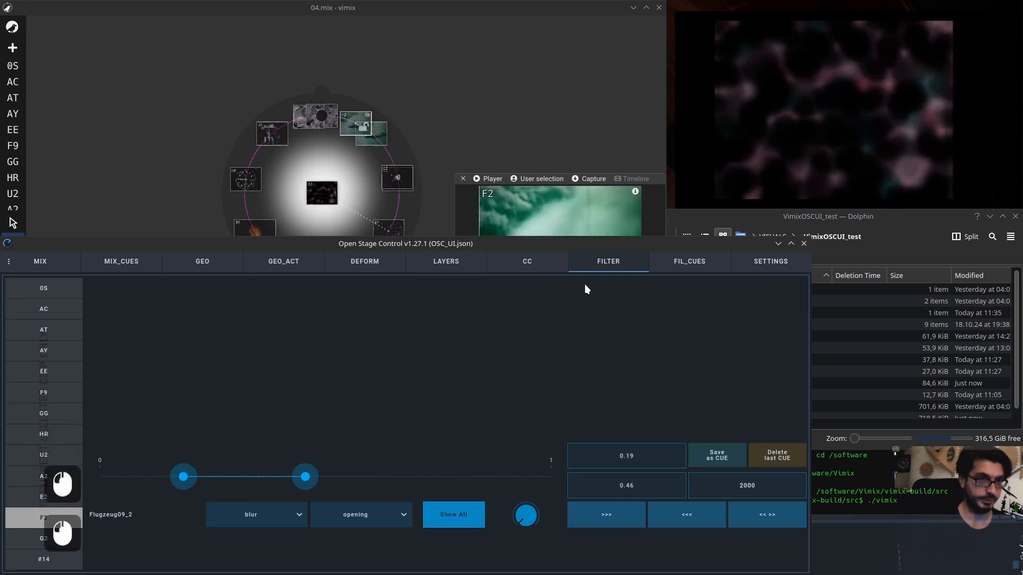
click(459, 518)
click(458, 517)
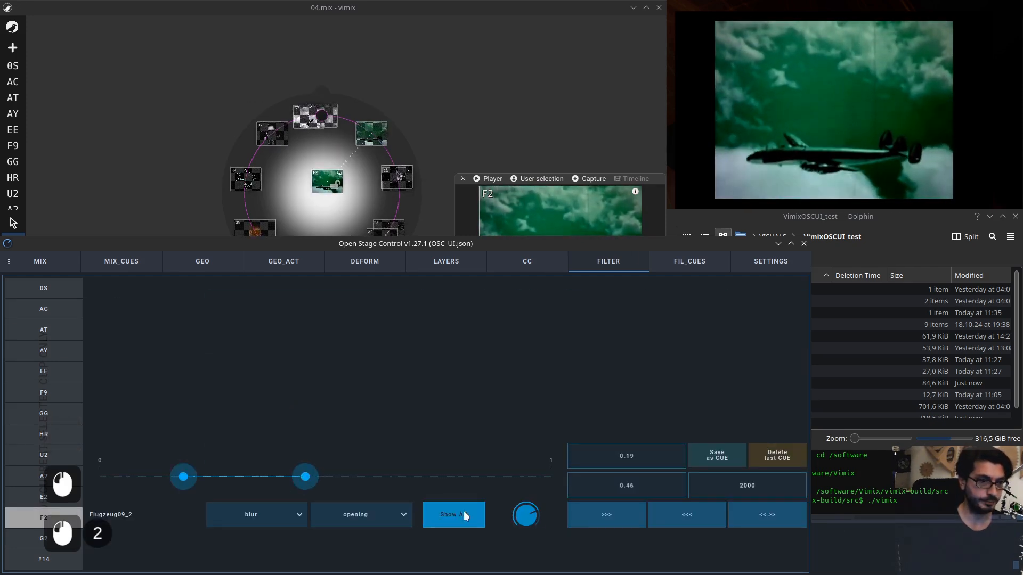
Apply the edge filter to Flugzeug09_2, trying thresholding before choosing the contour method
click(259, 513)
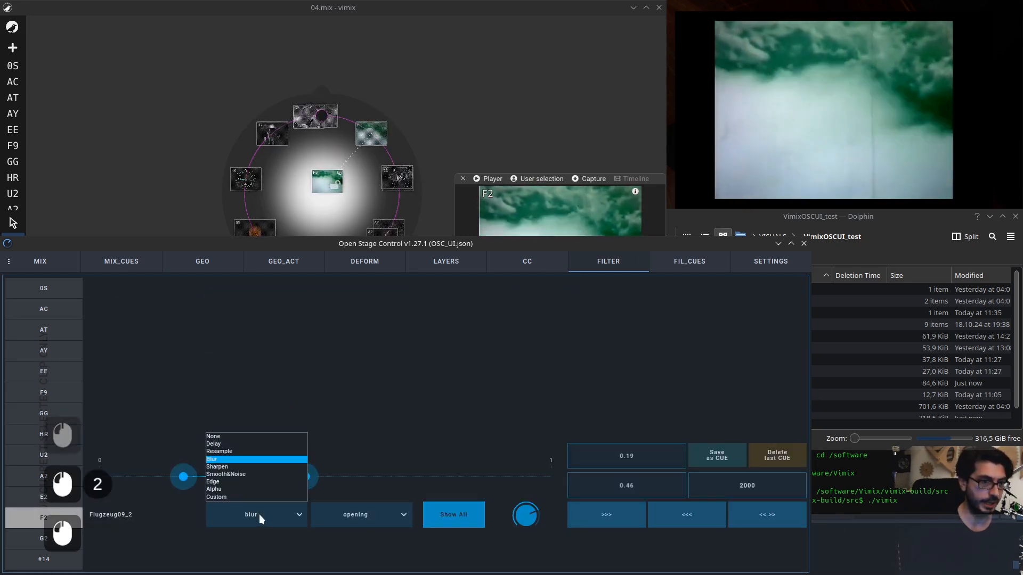
click(251, 482)
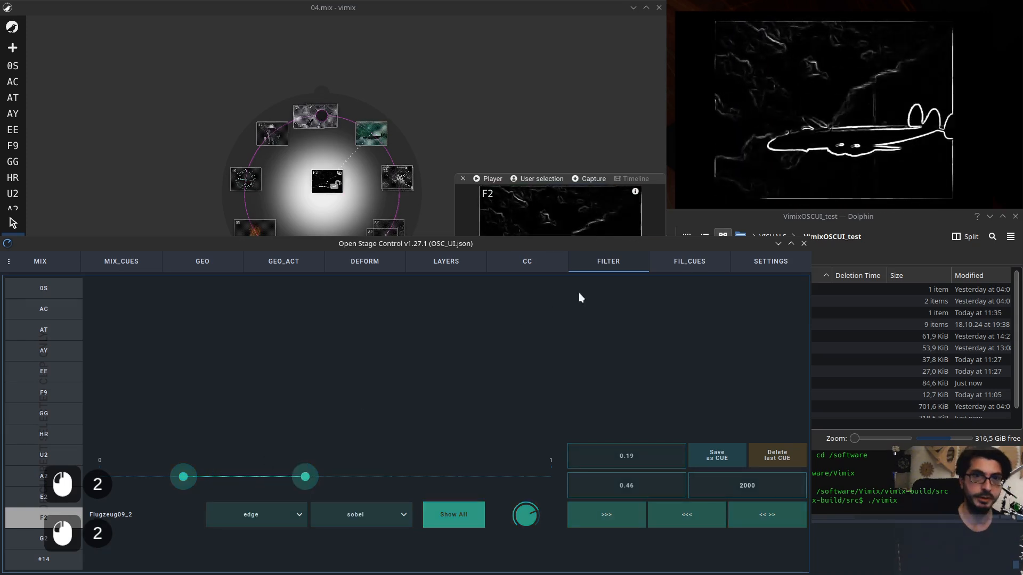
click(383, 516)
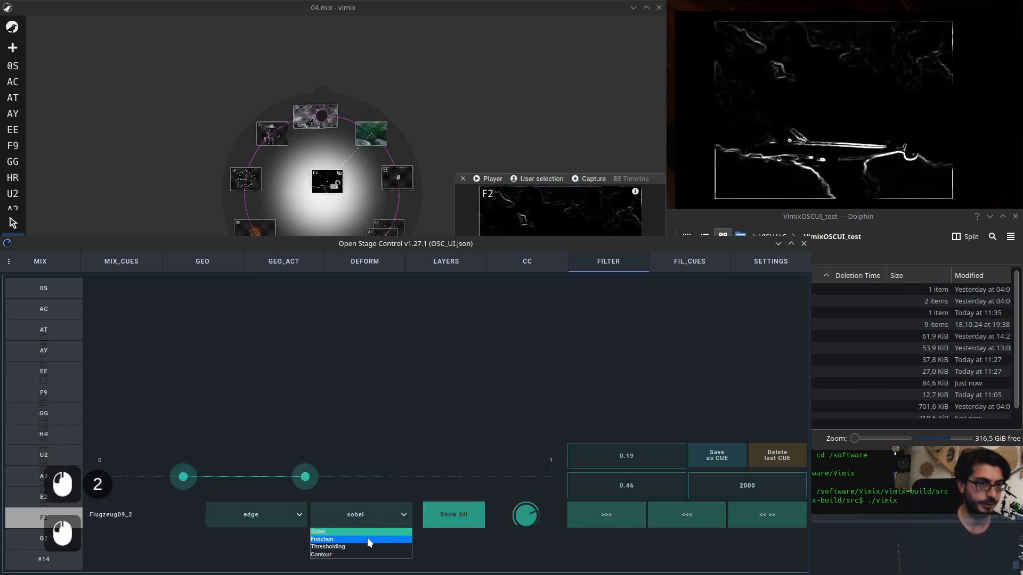
click(365, 546)
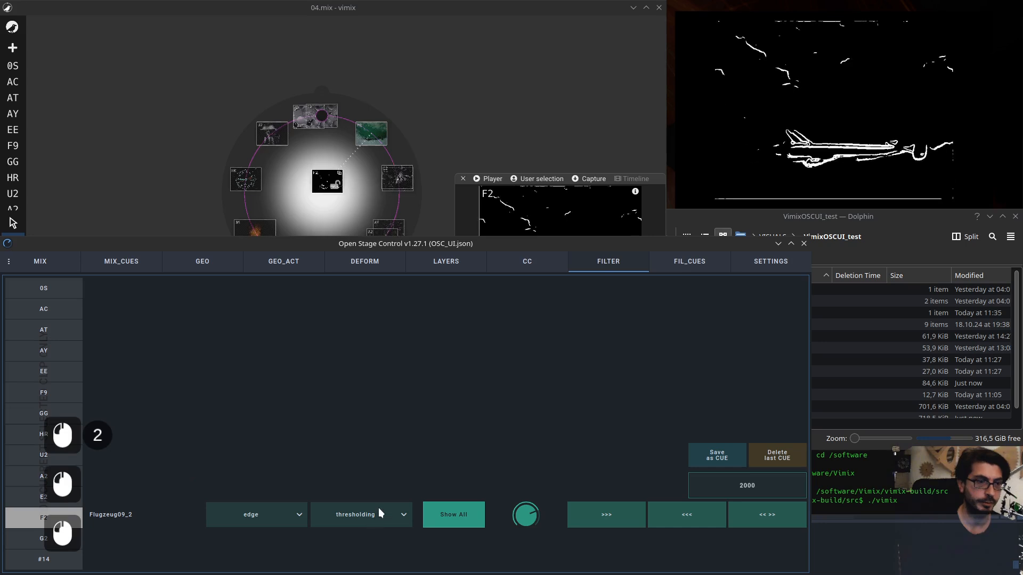
click(380, 510)
click(363, 553)
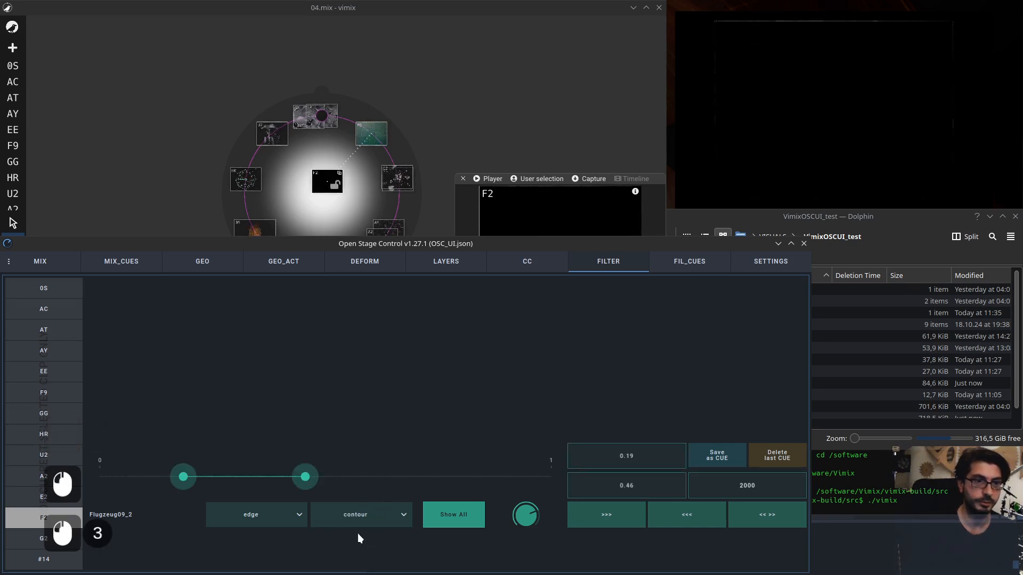
Set the Flugzeug09_2 contour range to 0.31–0.83, save it as a filter cue and view the cue list
drag(305, 477, 410, 477)
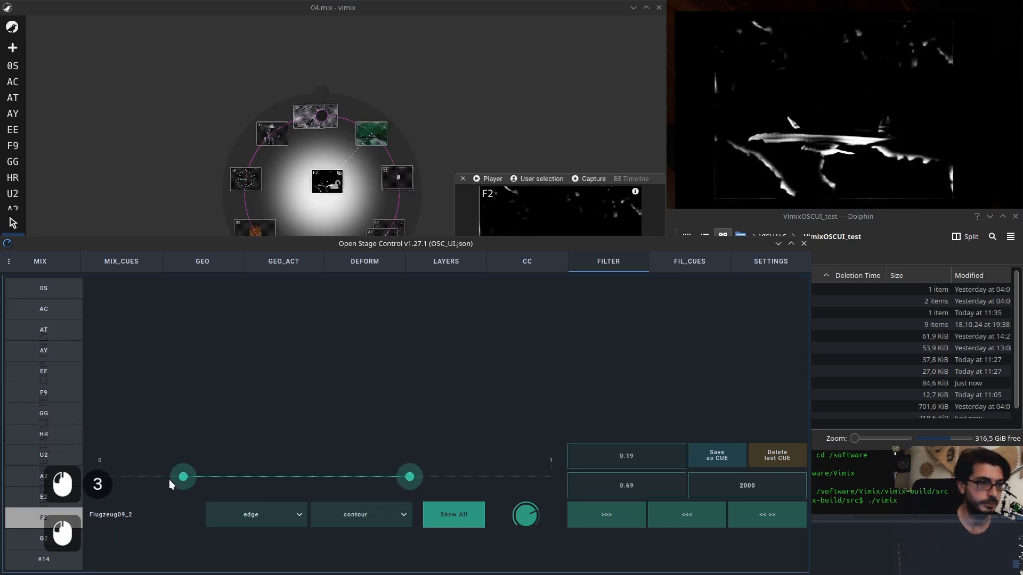
drag(168, 480, 173, 474)
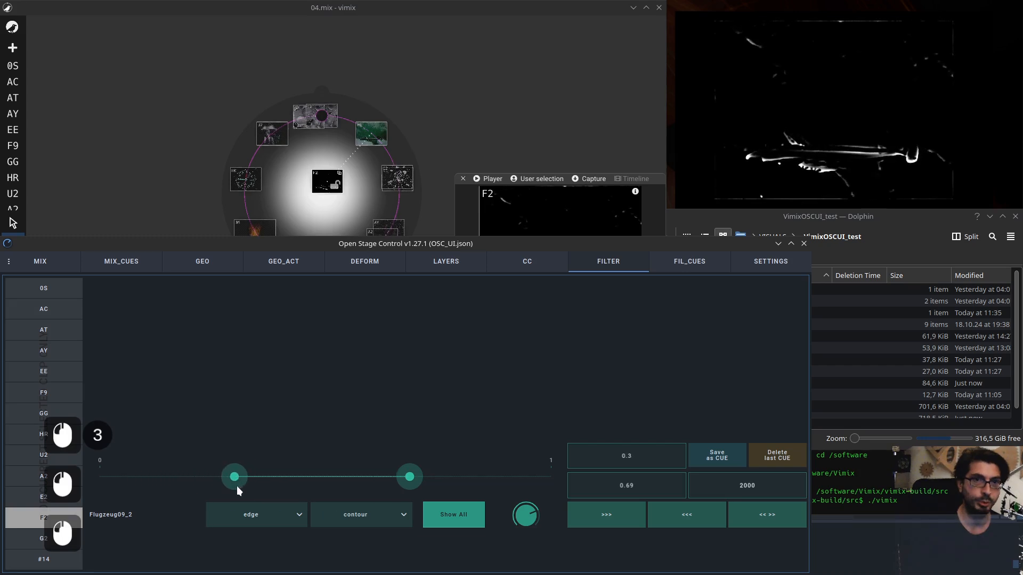
drag(239, 488, 241, 486)
drag(406, 480, 476, 481)
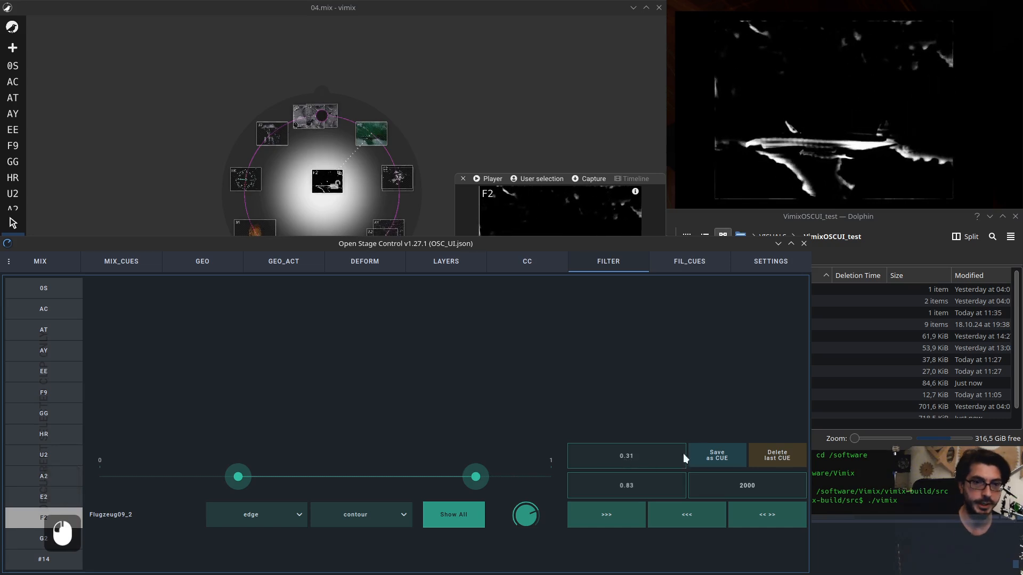
click(687, 269)
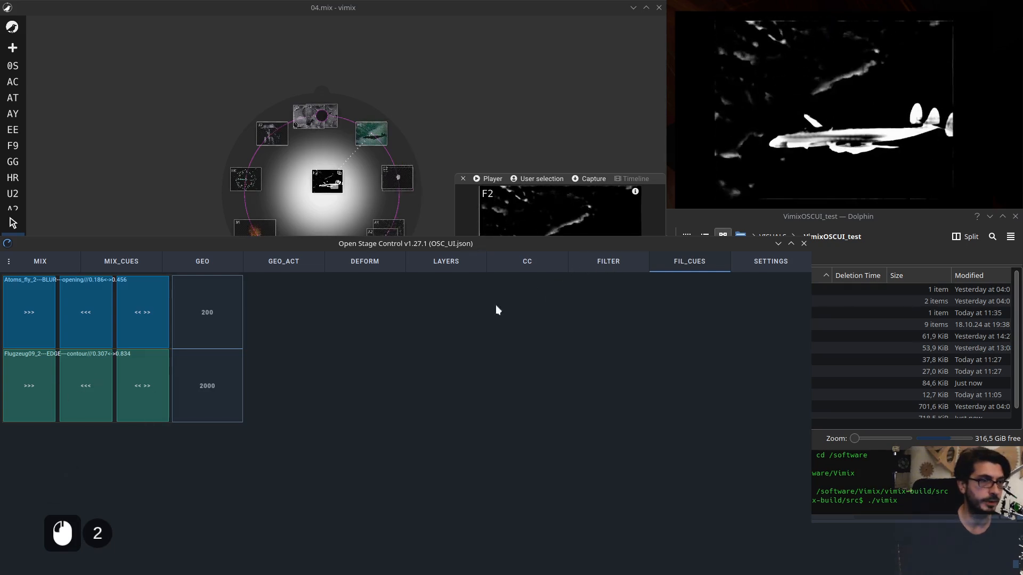
Switch the Flugzeug09_2 filter to none, try delay, and choose resample with the double method
click(615, 267)
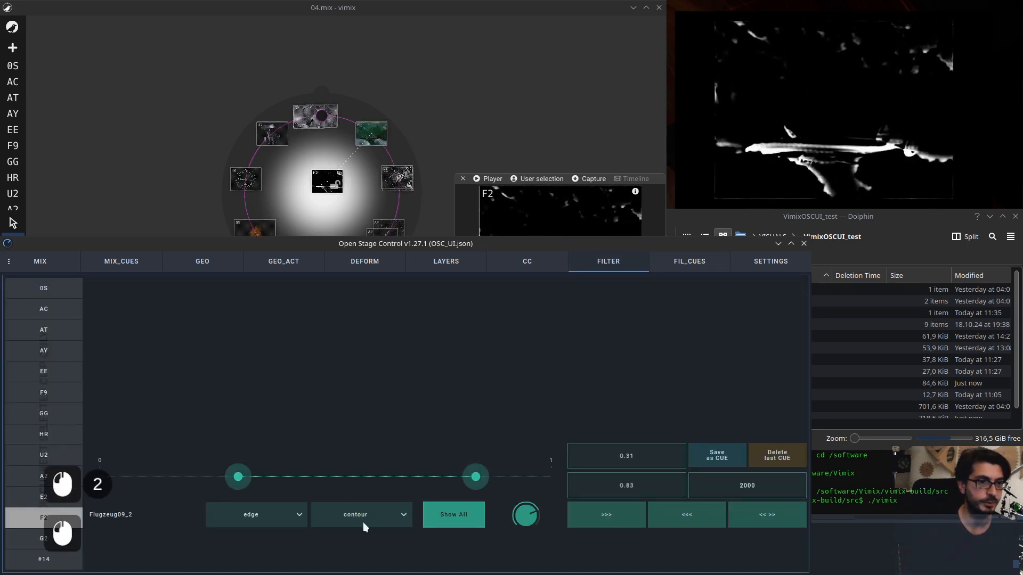
click(277, 516)
click(273, 436)
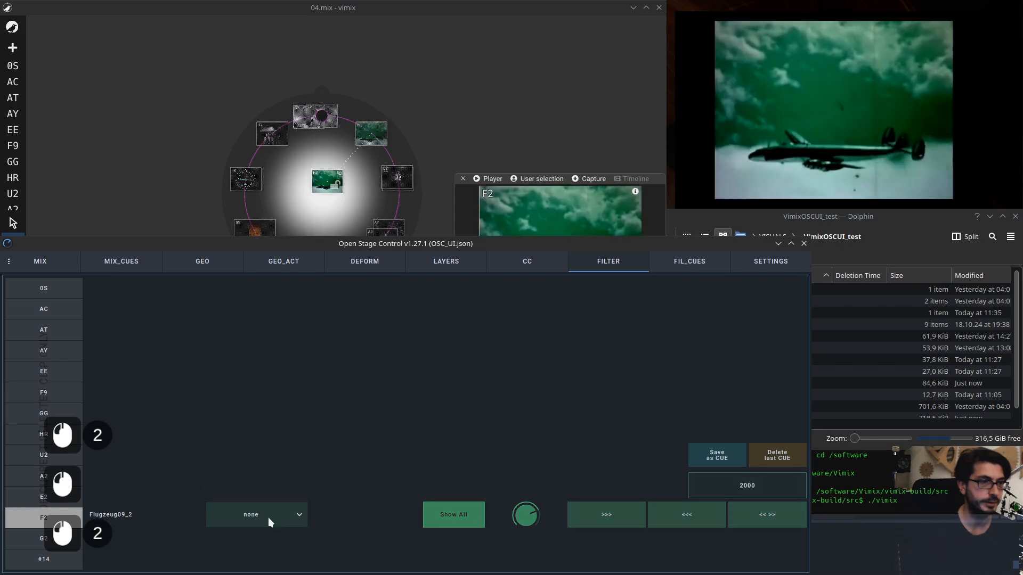
click(274, 512)
click(264, 442)
click(257, 520)
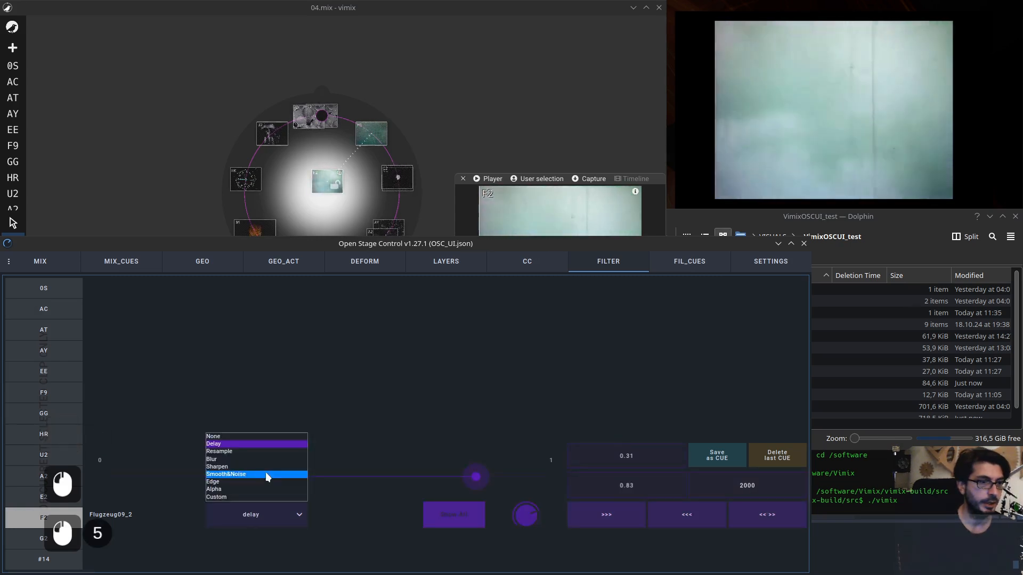
click(258, 452)
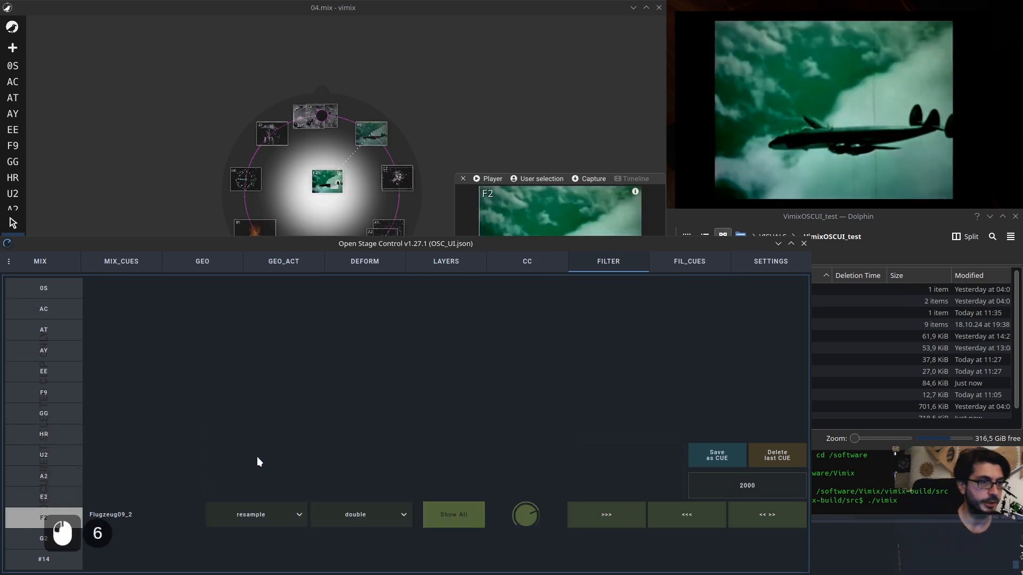
click(279, 516)
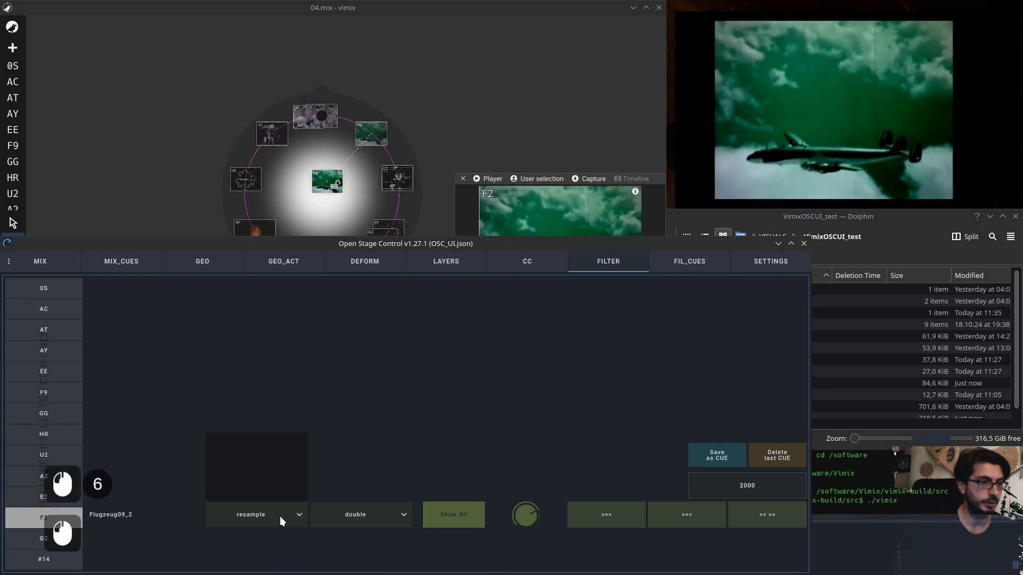
Compare the saved filter cues with the Prologue and Opener mix cues
click(691, 276)
click(698, 262)
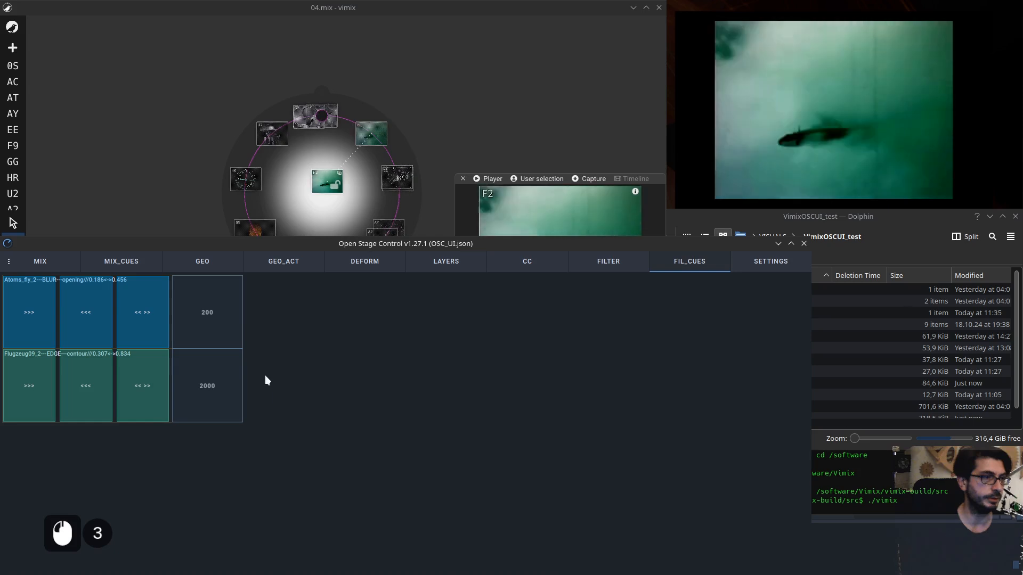
click(60, 266)
click(119, 263)
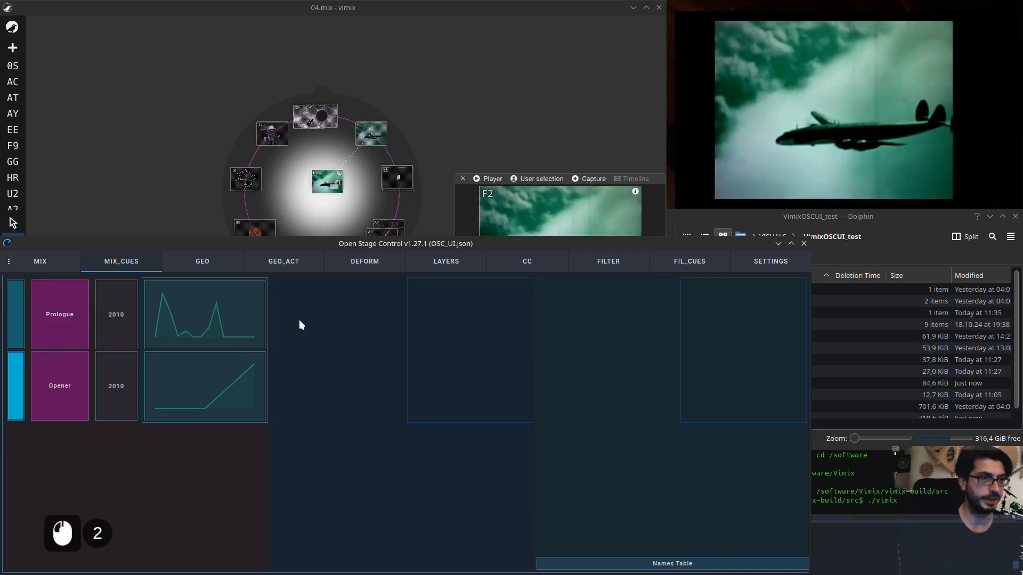
key(F13)
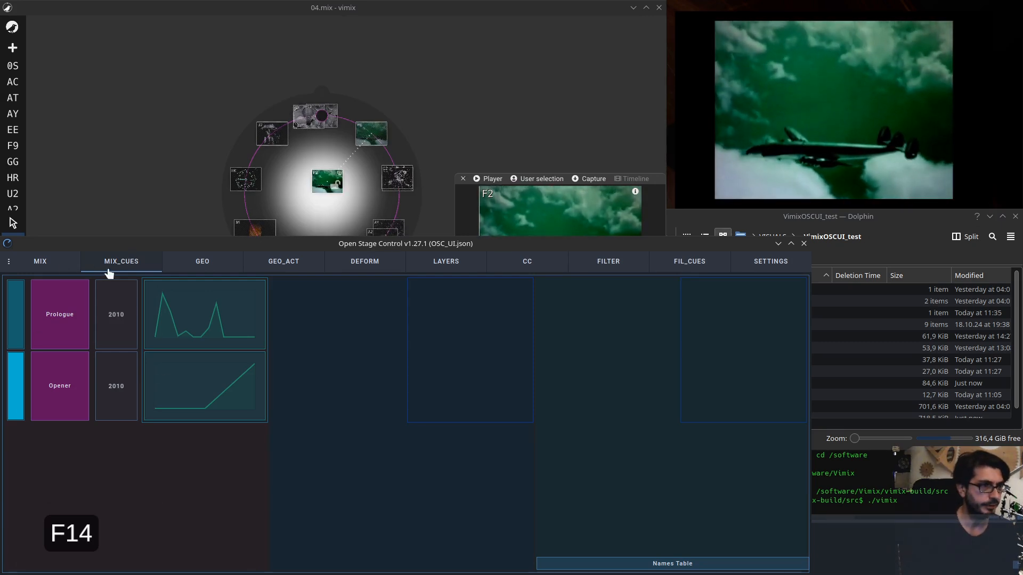
click(674, 269)
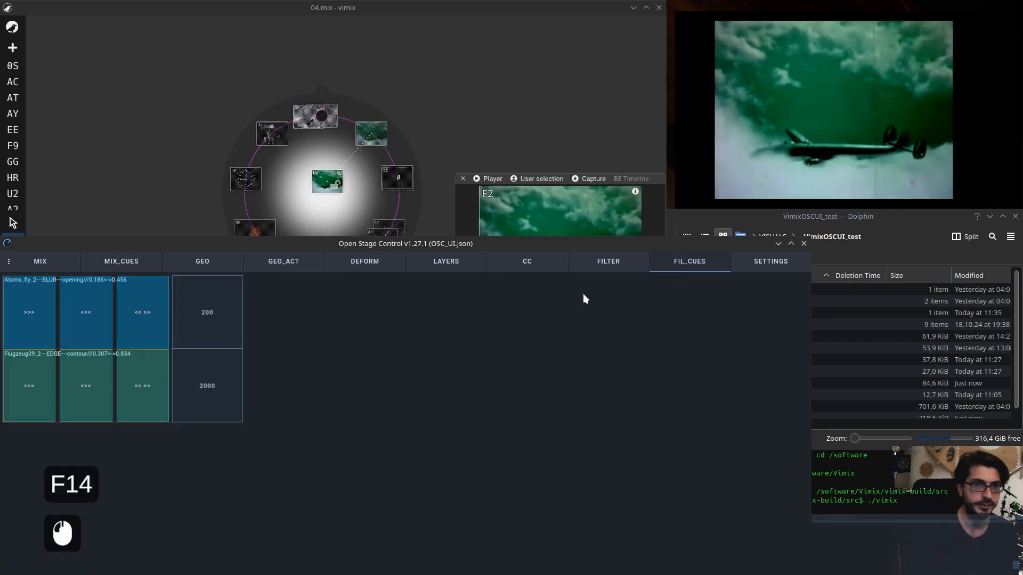
Toggle MIX_CUES off and back on in the settings' choice of tab states to save, keeping FIL_CUES and SETTINGS included
click(776, 262)
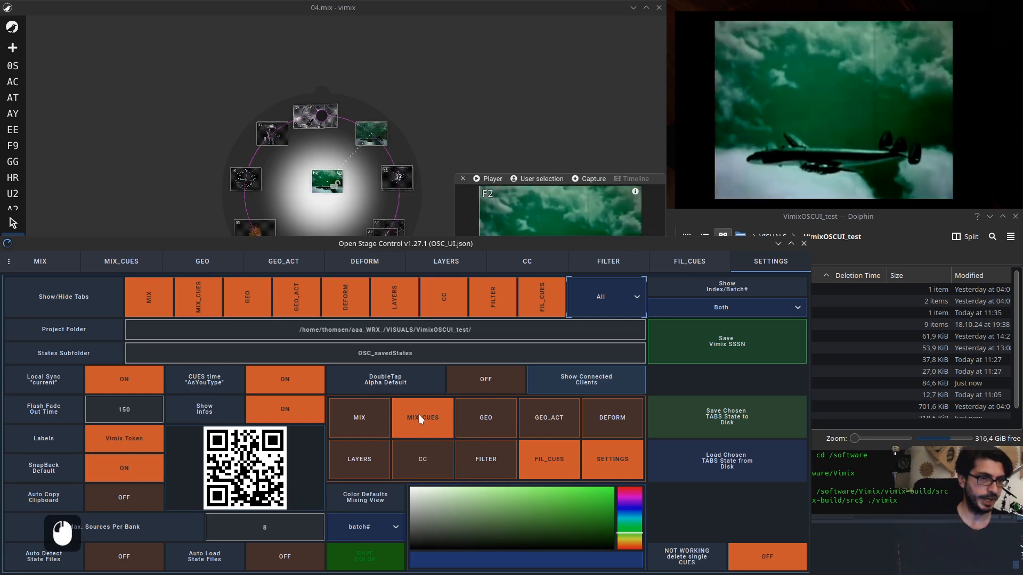
click(433, 422)
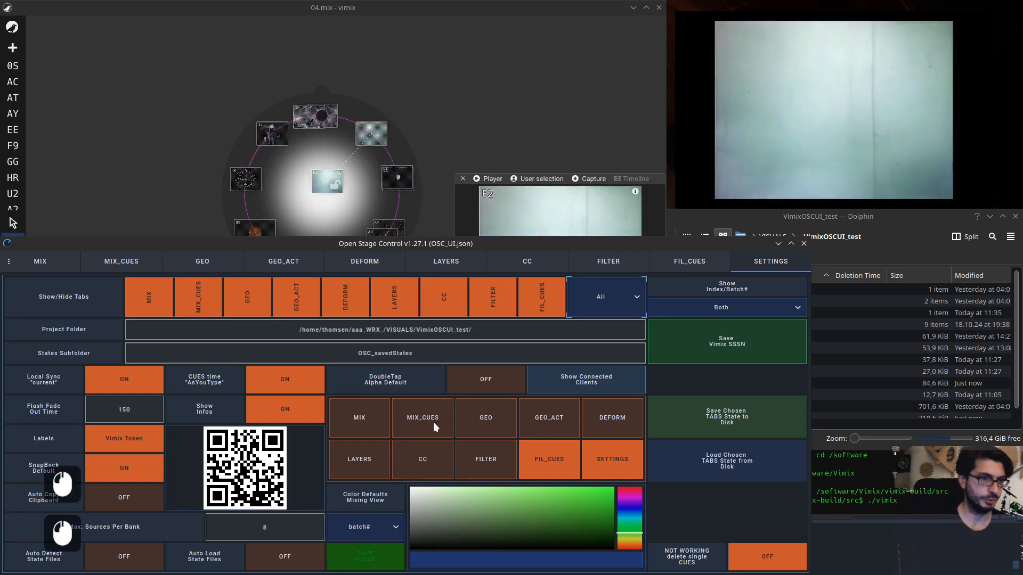
click(561, 459)
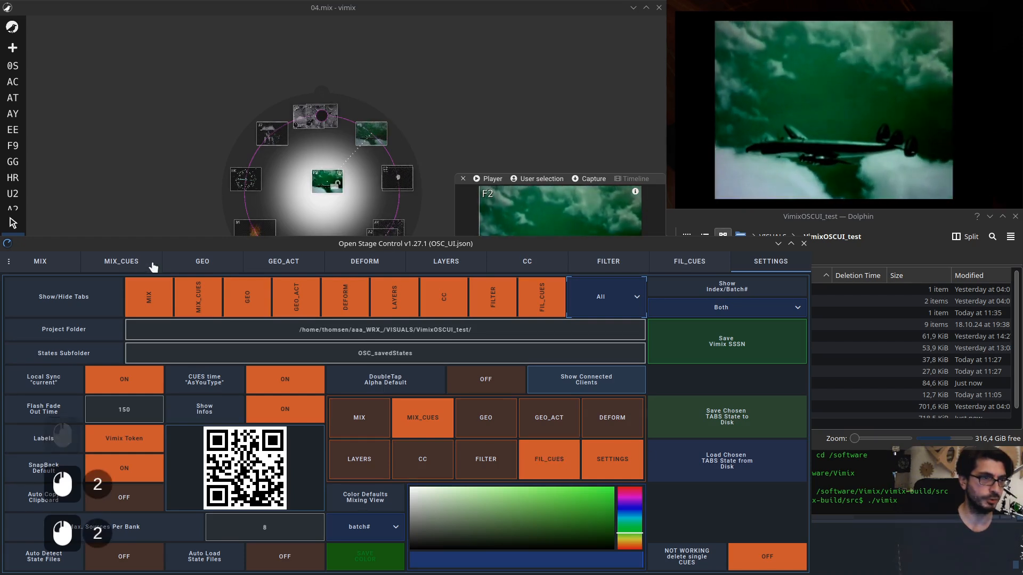
Review the mix, mix cue, geometry and geometry action controls, and compare them with the vimix session window
click(123, 264)
click(40, 264)
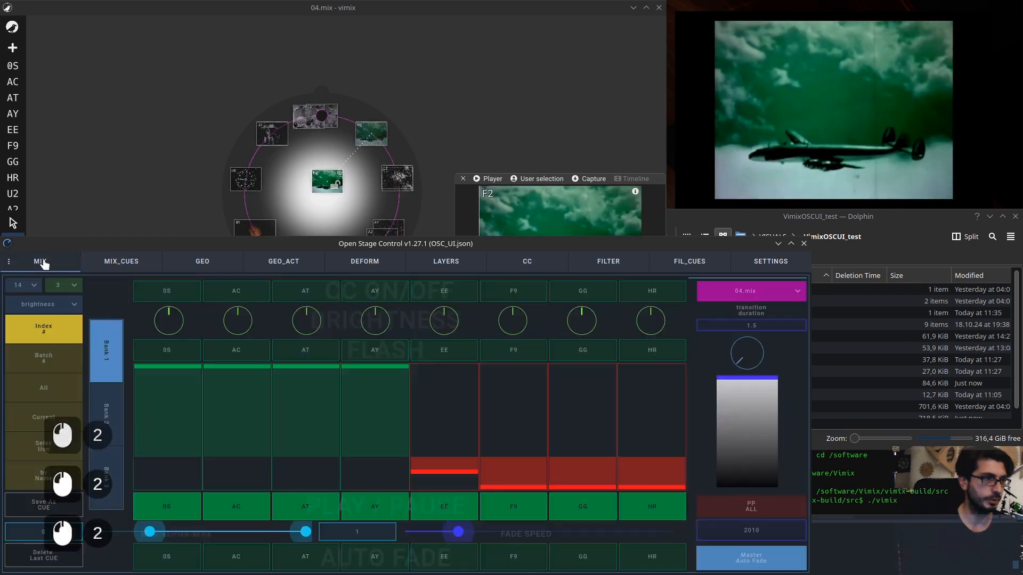
click(134, 265)
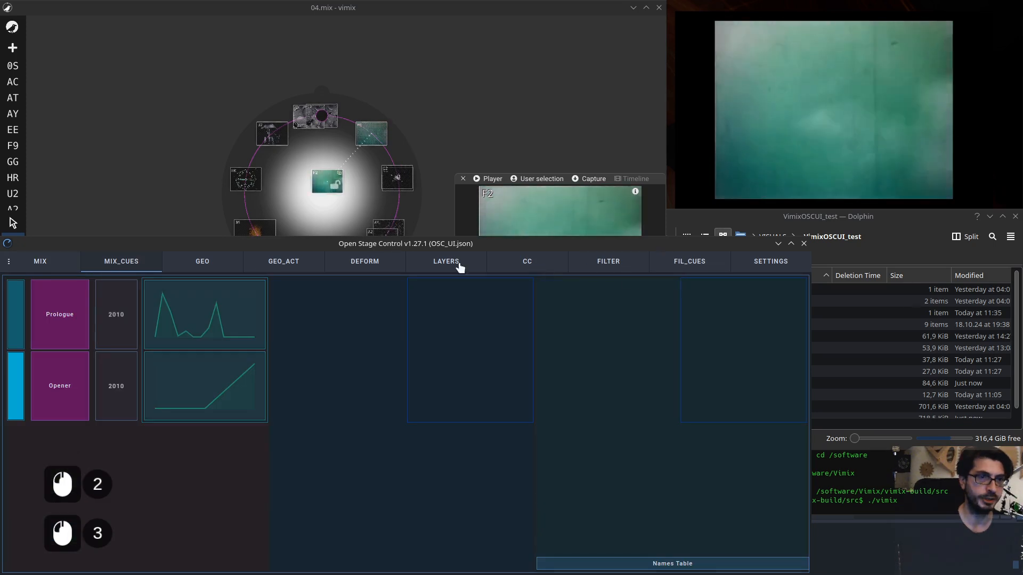
click(47, 264)
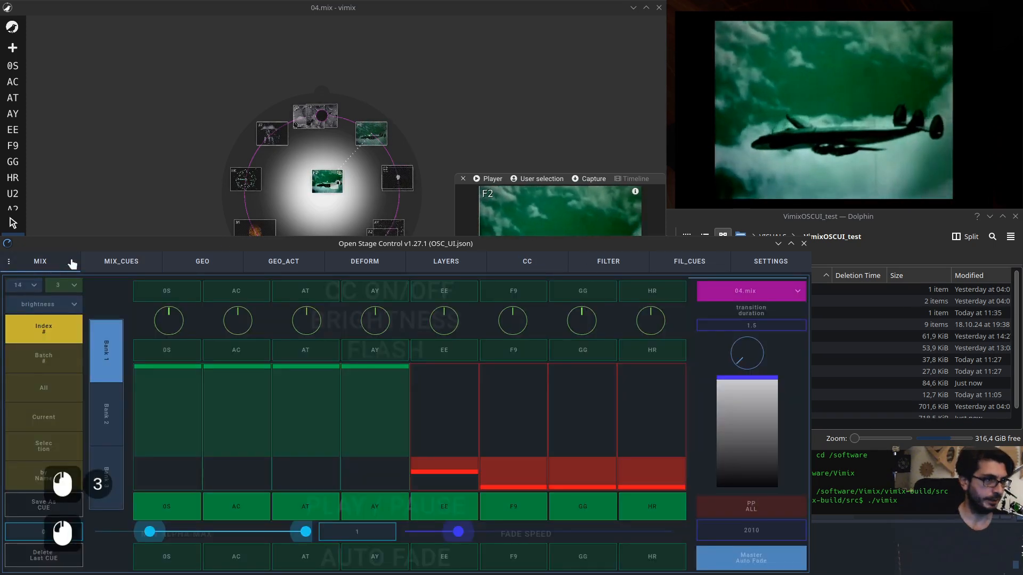
click(223, 263)
click(289, 264)
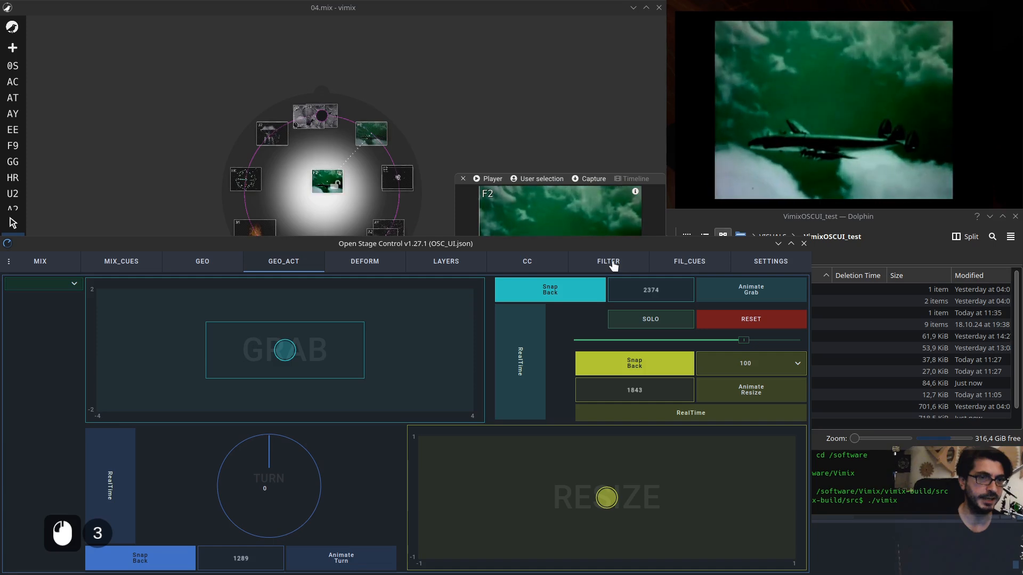
click(41, 261)
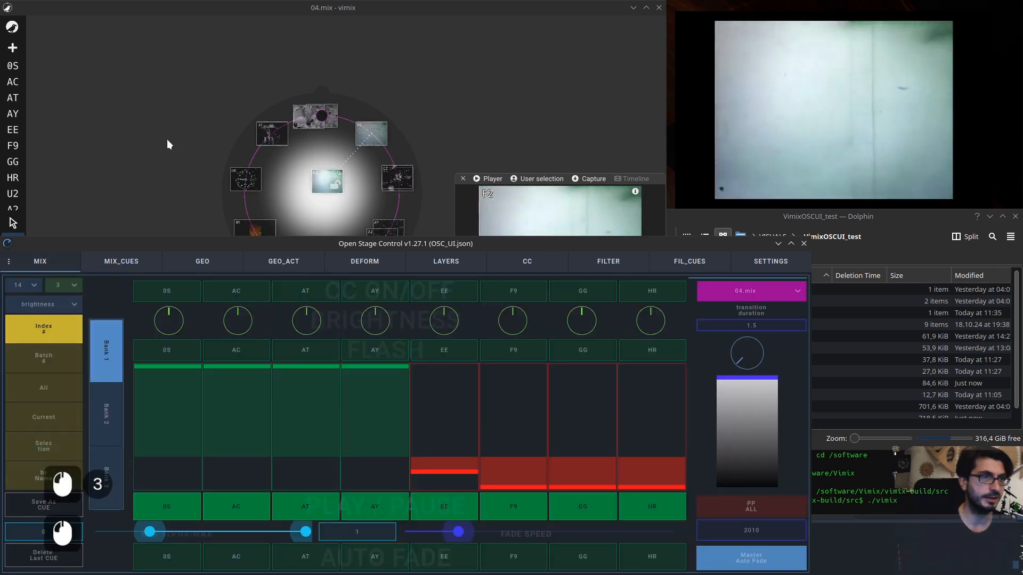
click(202, 117)
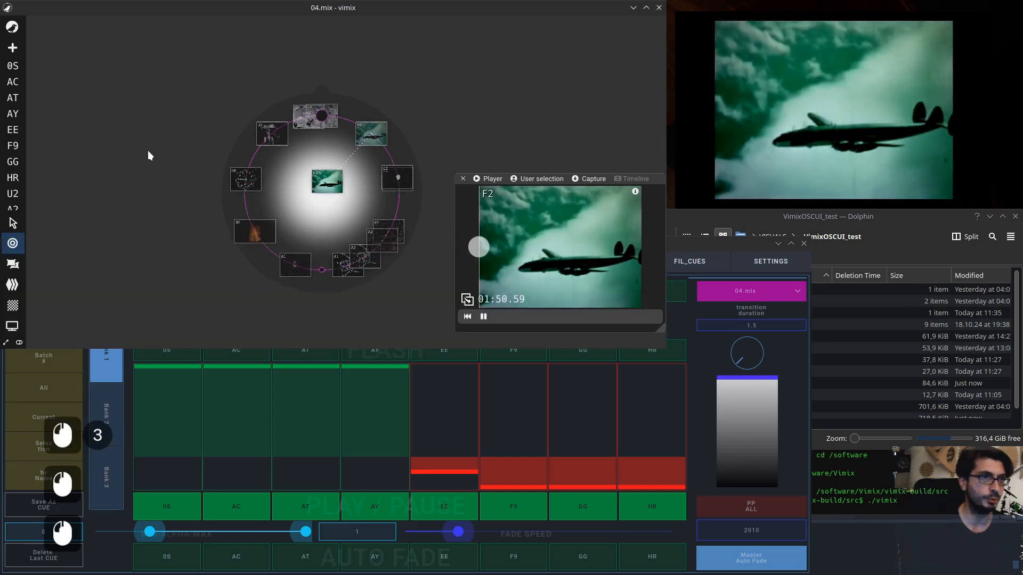
click(688, 327)
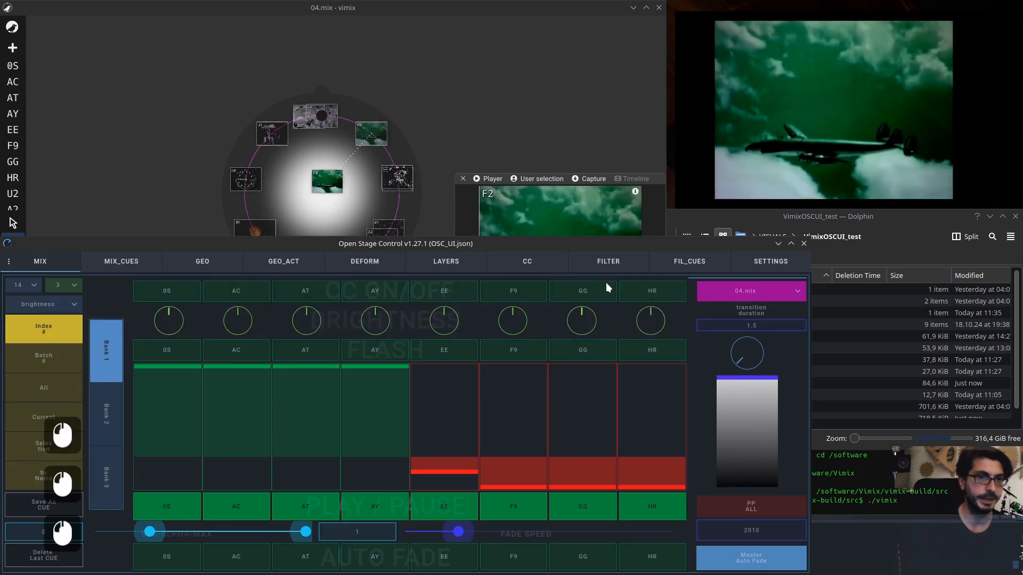
Switch to Dolphin and delete 04.state from the OSC_savedStates folder
click(738, 265)
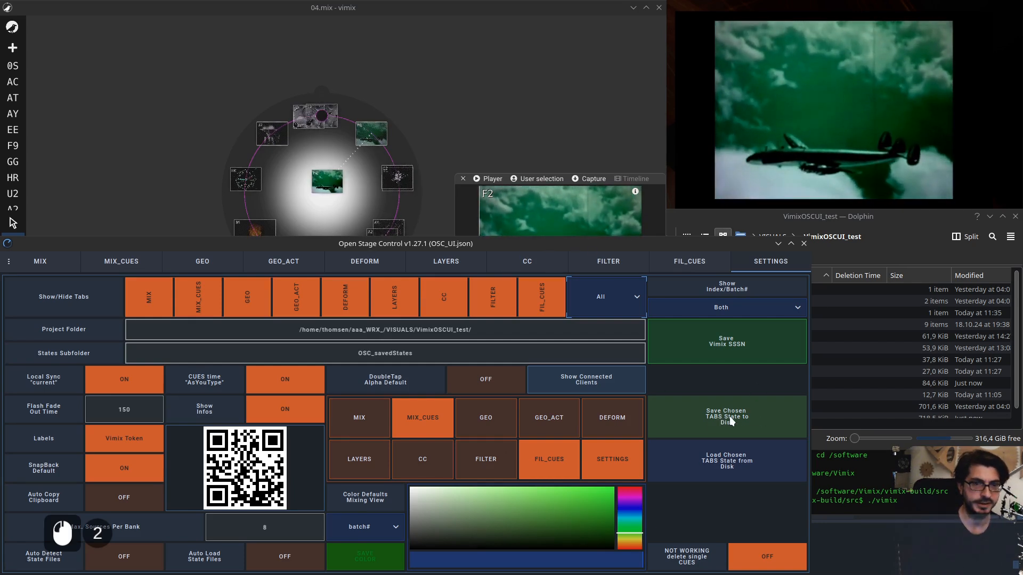
click(884, 218)
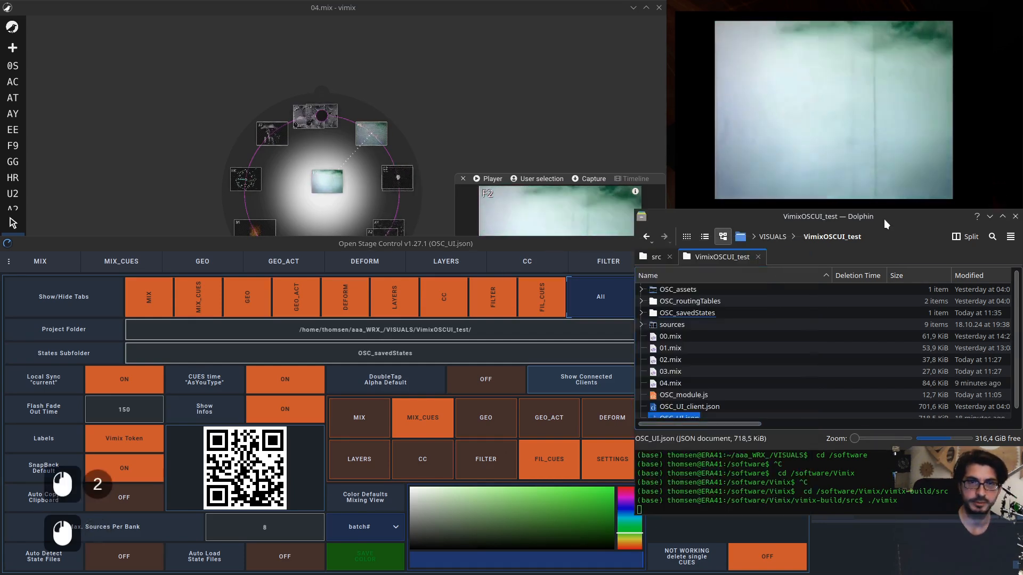
click(641, 313)
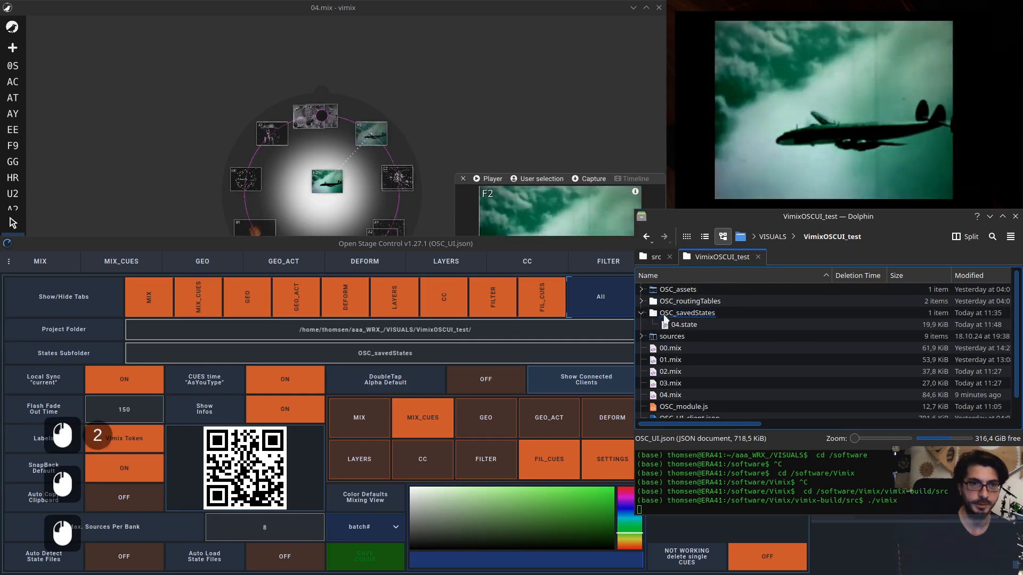
click(723, 325)
key(Delete)
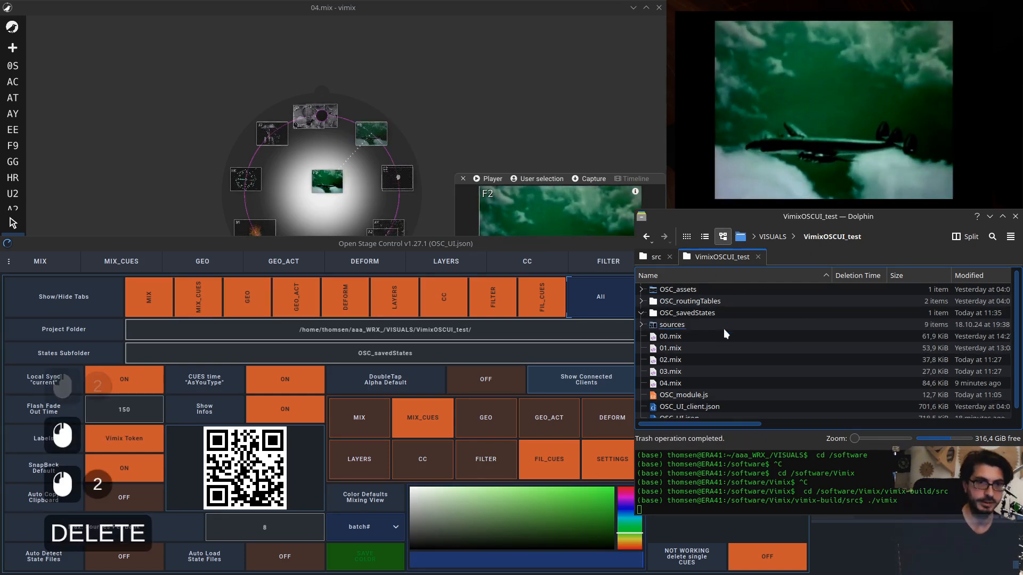
Save the OSC_UI.json session in Open Stage Control, close its client window, and open a new one from the launcher
click(549, 341)
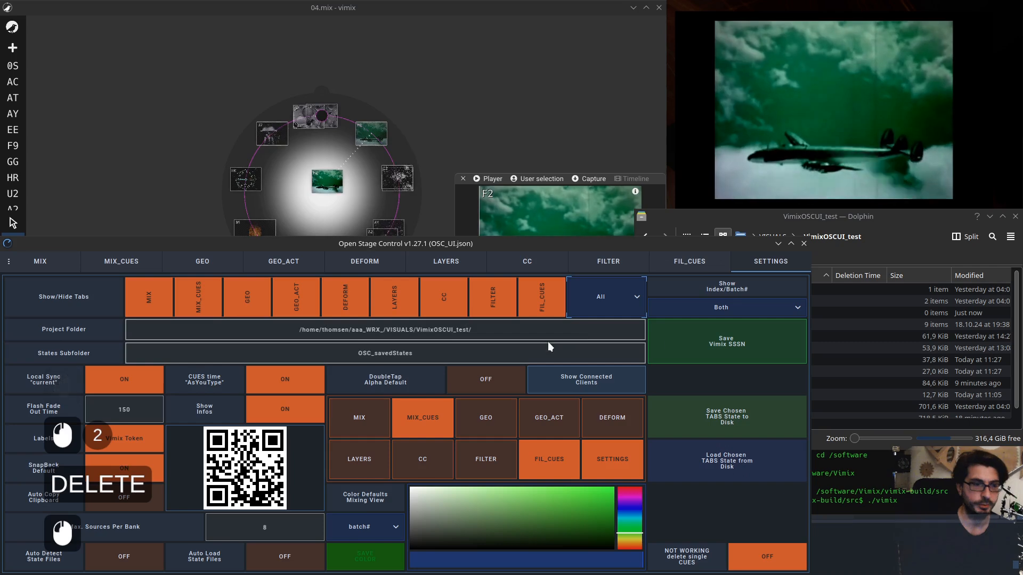
key(ctrl+s)
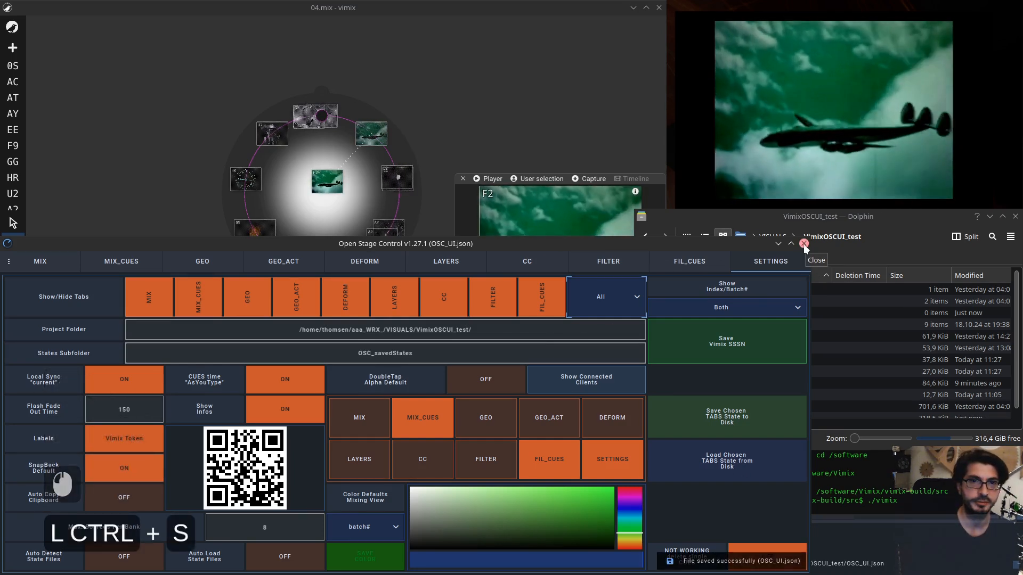
click(804, 244)
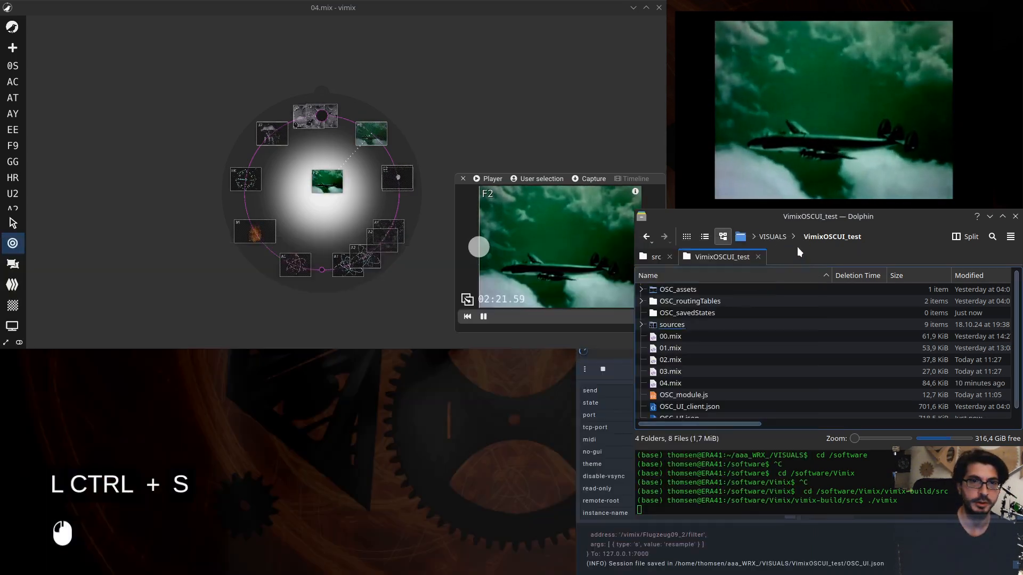
click(603, 372)
click(603, 372)
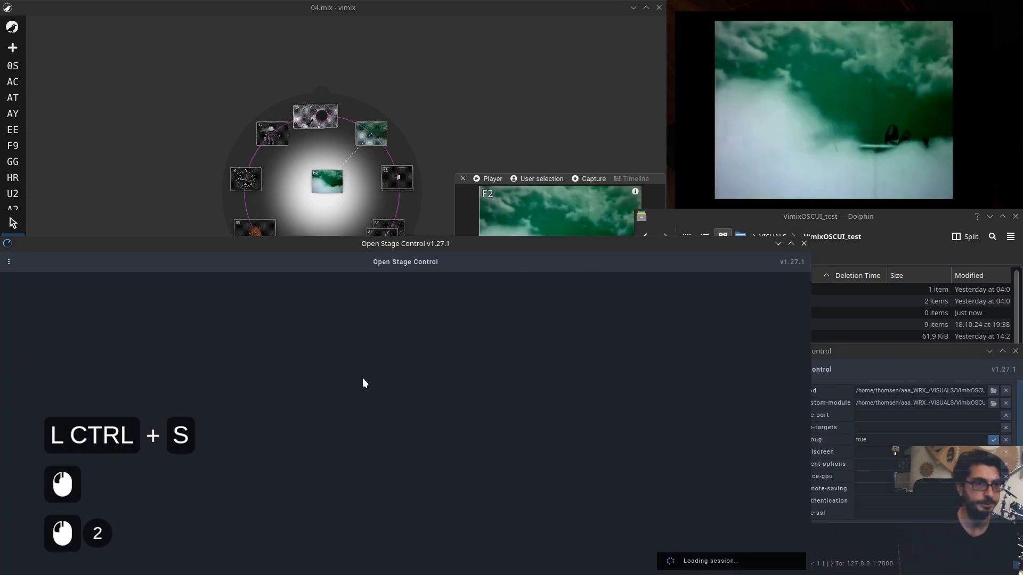
Check the mix cues in the reopened interface and load the 04.mix session from the mix controls
click(127, 263)
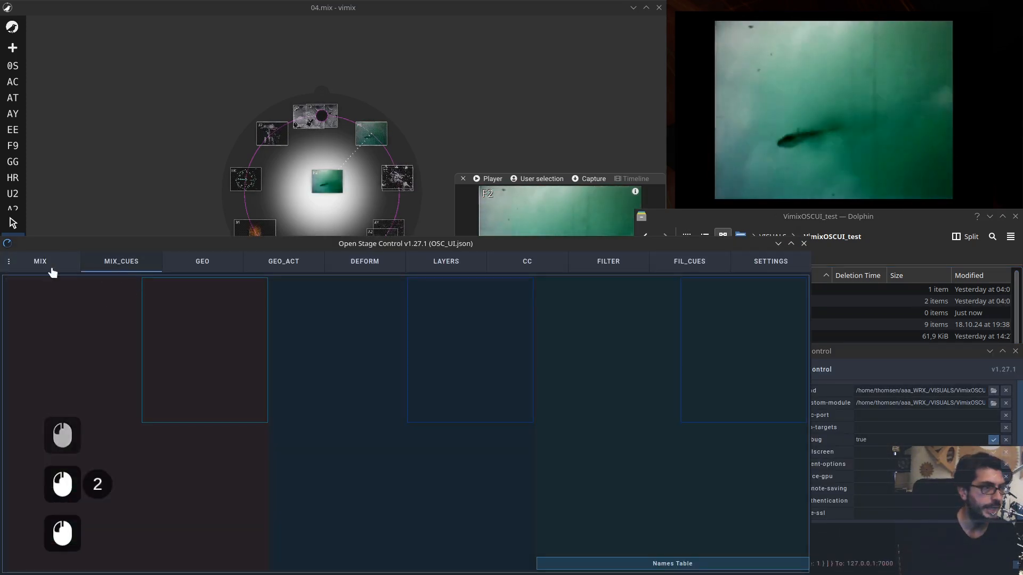
click(39, 262)
click(57, 373)
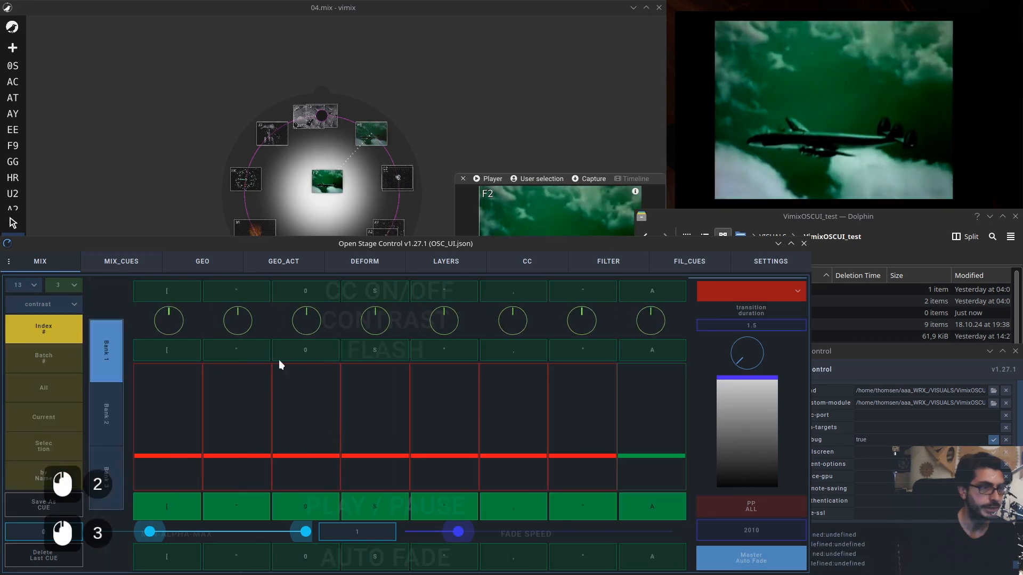
click(747, 293)
click(730, 340)
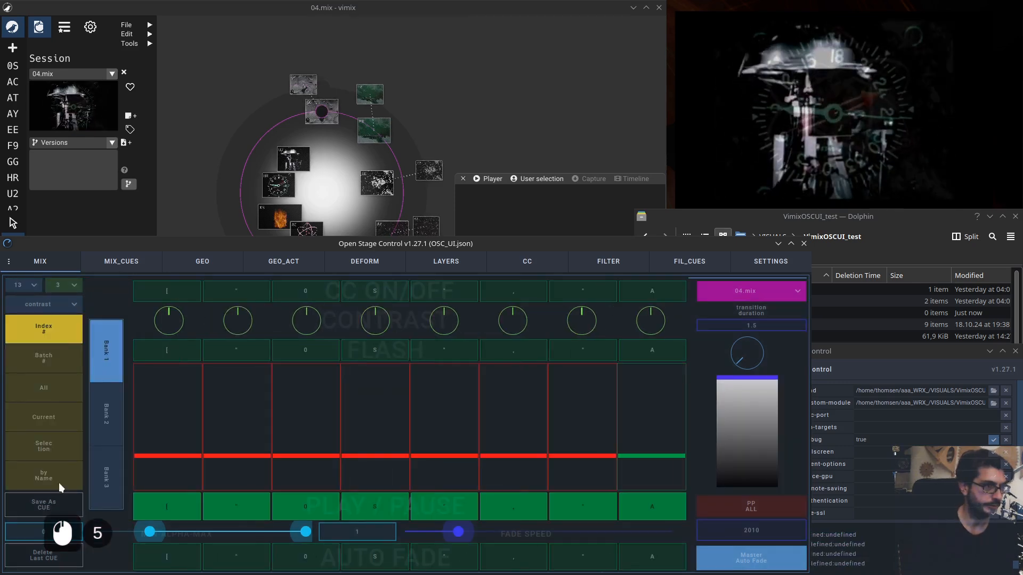
Set varied alpha levels for the indexed sources in Bank 1, save them as a mix cue, and check the cue list
click(241, 425)
click(294, 428)
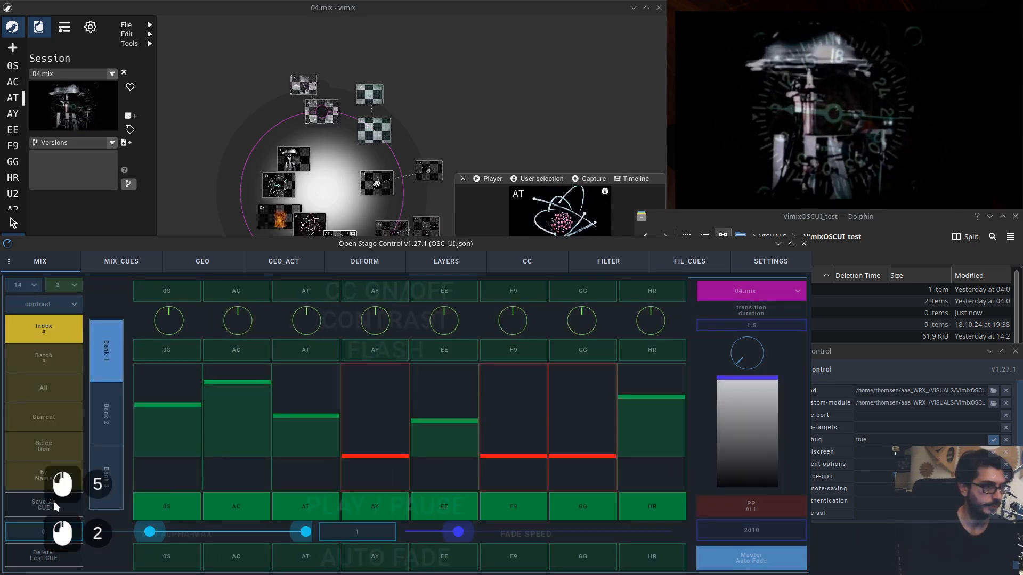
click(121, 261)
click(33, 262)
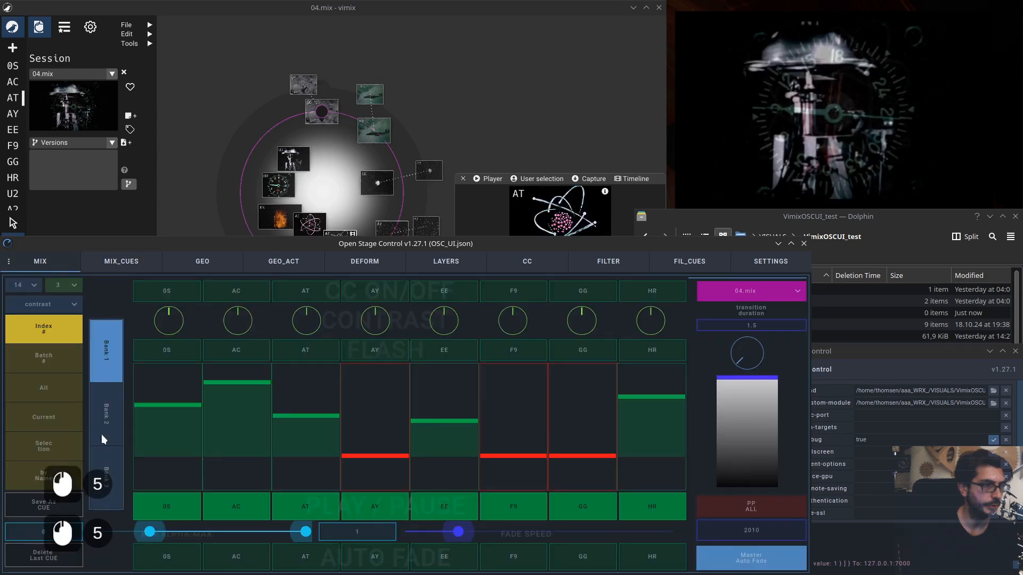
Mix by batch, saving one cue led by batch 0 and another with batch 2 raised and batches 0 and 1 lowered
click(62, 354)
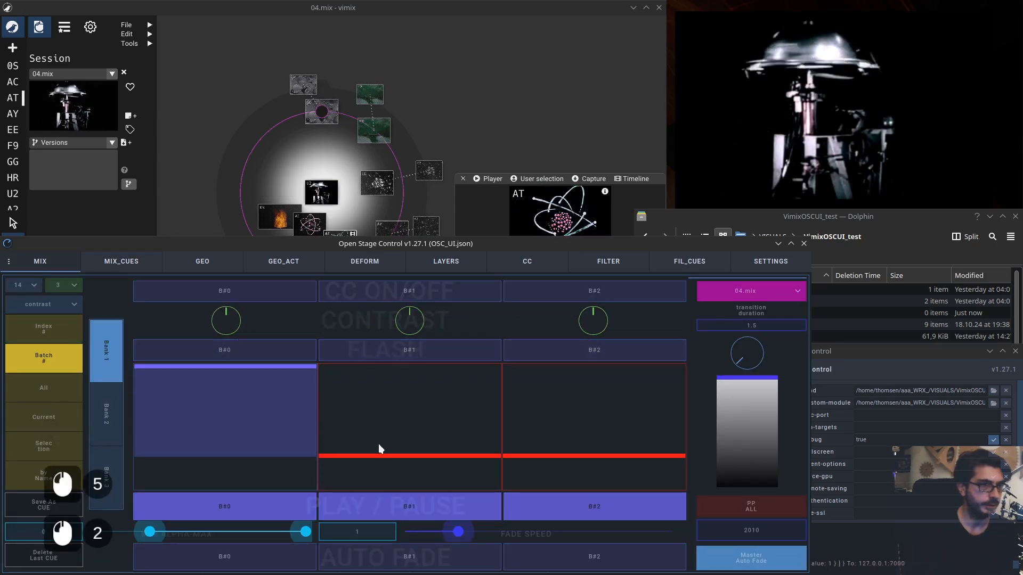
click(26, 513)
drag(535, 438, 563, 344)
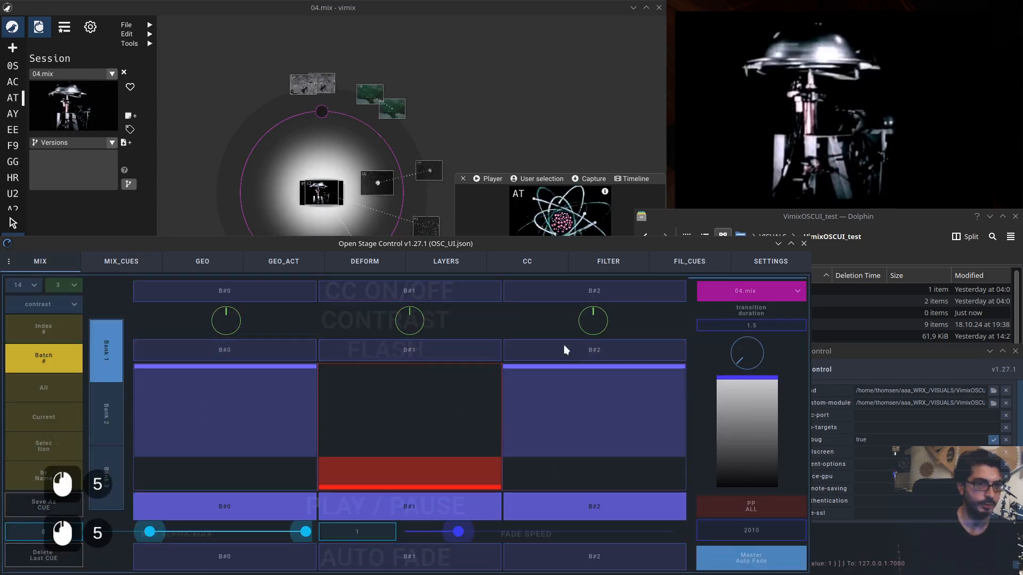
drag(279, 392, 277, 523)
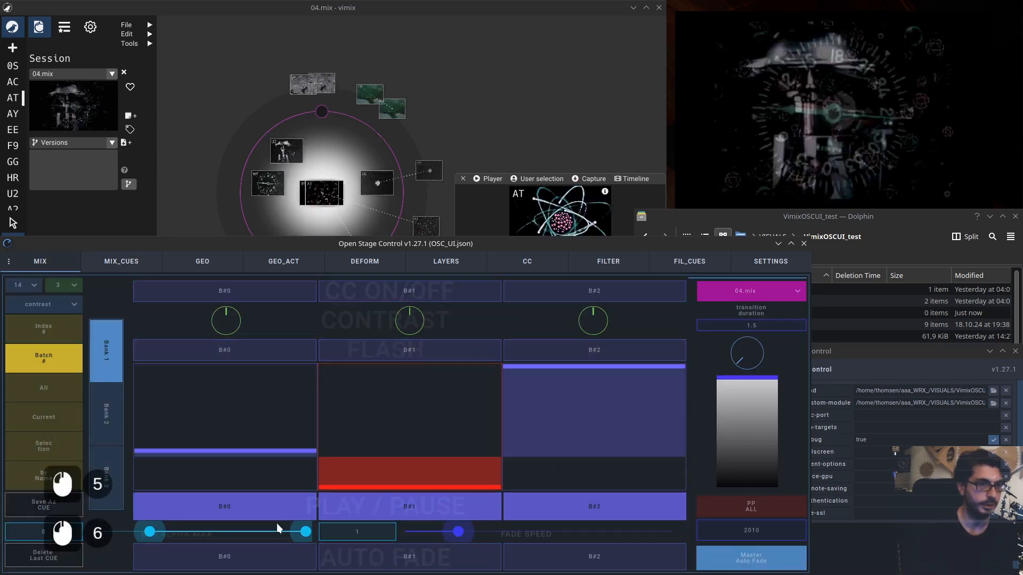
Set the Flugzeug09_2 filter to edge with the sobel method, ranging from 0 to 0.9, and save it as a filter cue
click(624, 273)
click(39, 484)
click(64, 511)
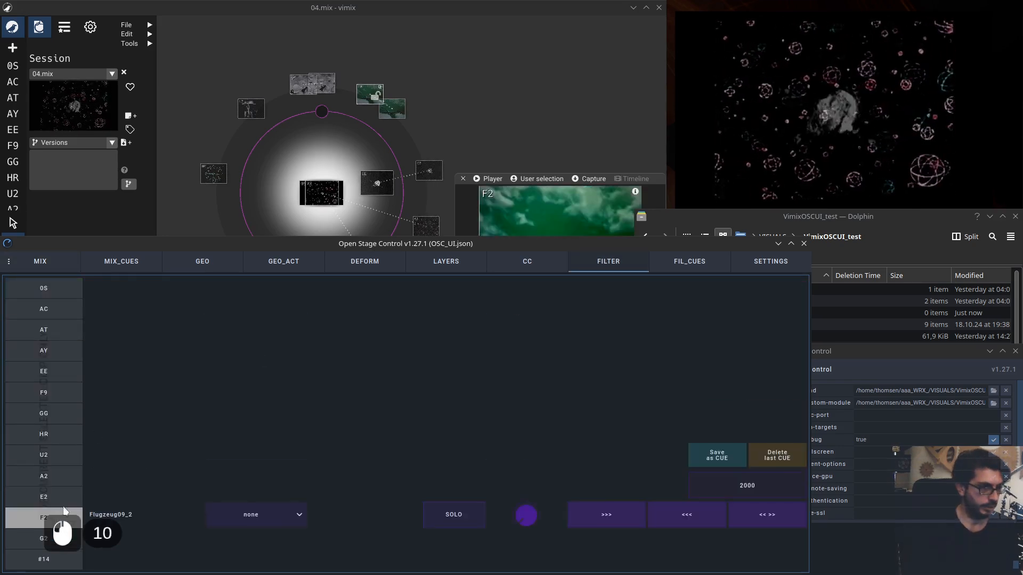
click(283, 516)
click(256, 482)
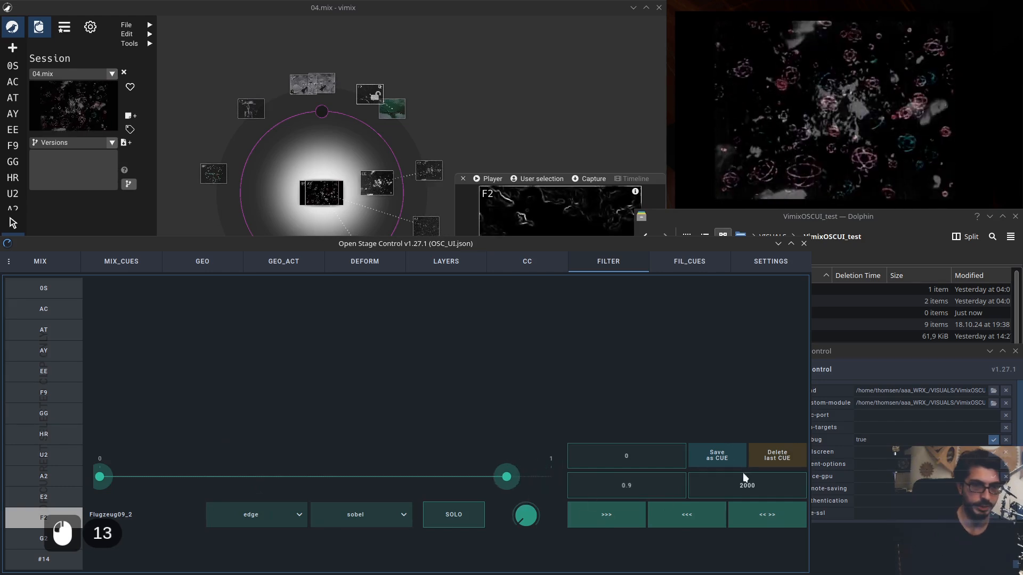
Compare source #14 in the filter list and mix Bank 2 with the last source listed in vimix
click(23, 568)
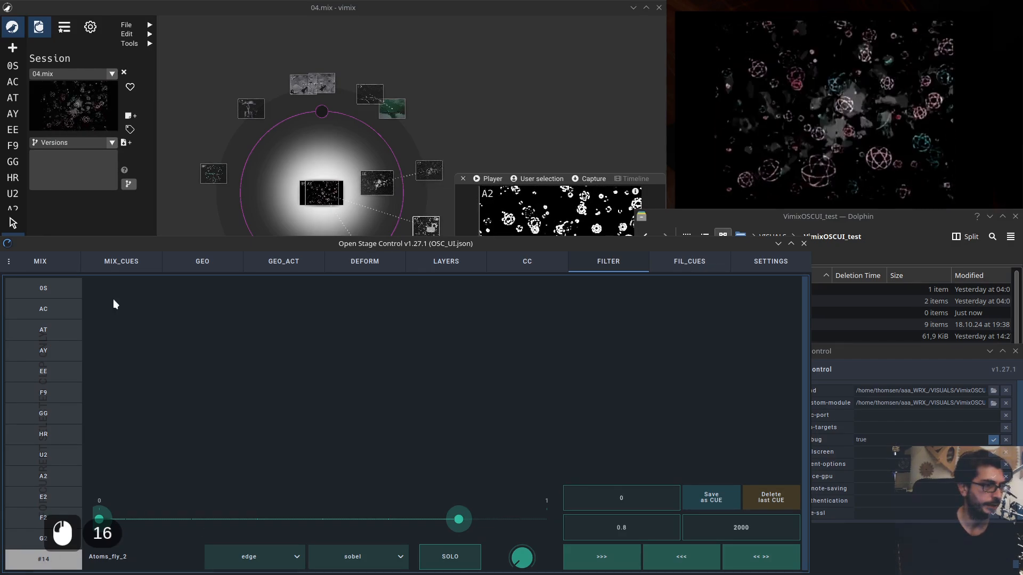
click(58, 270)
click(74, 335)
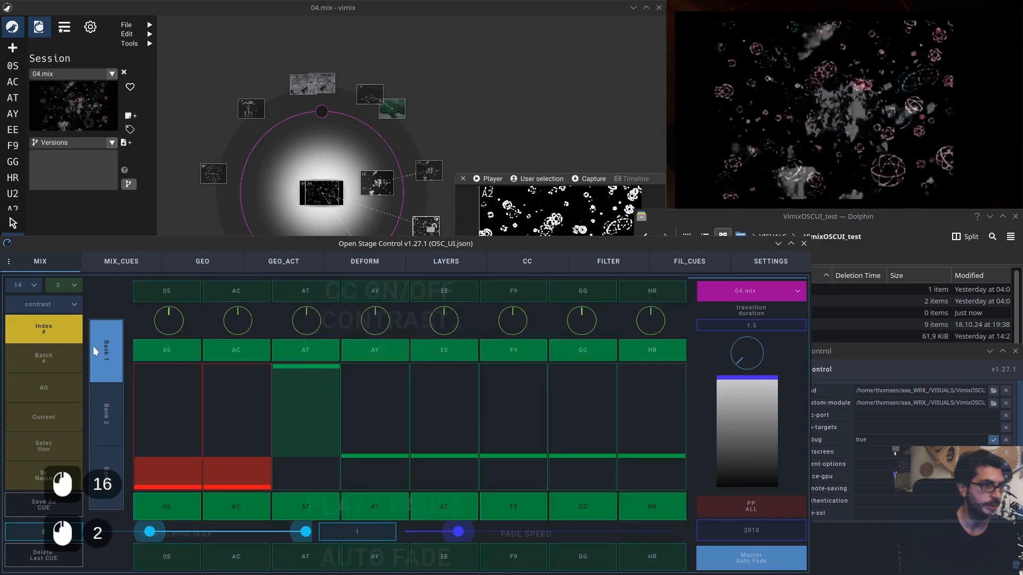
click(104, 415)
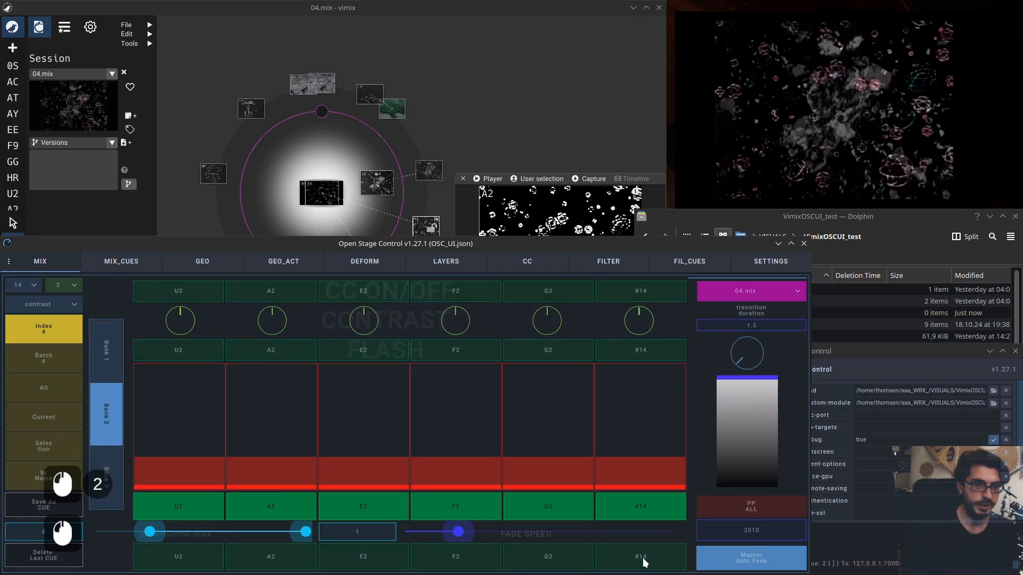
click(208, 223)
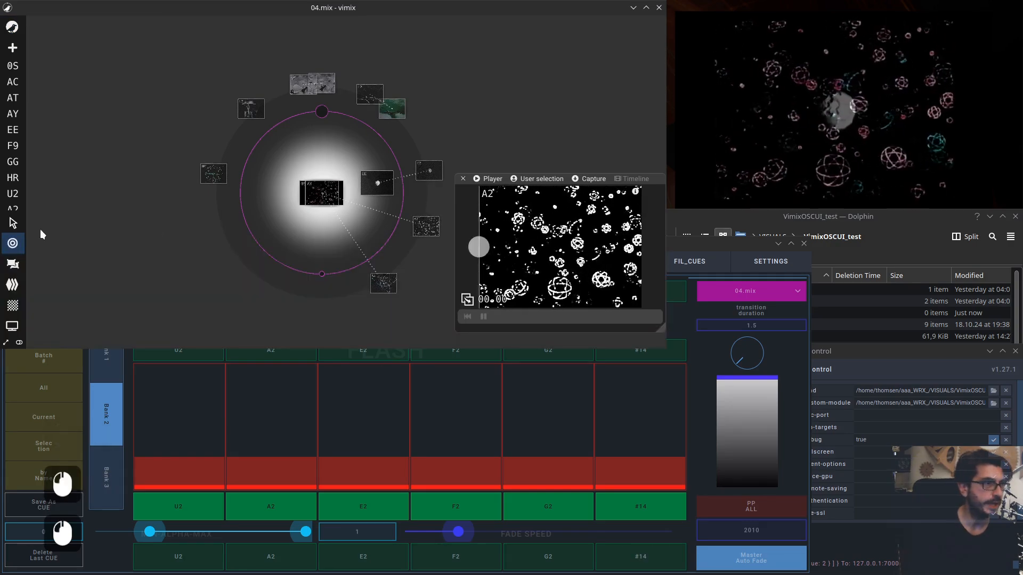
scroll(13, 176, down, 3)
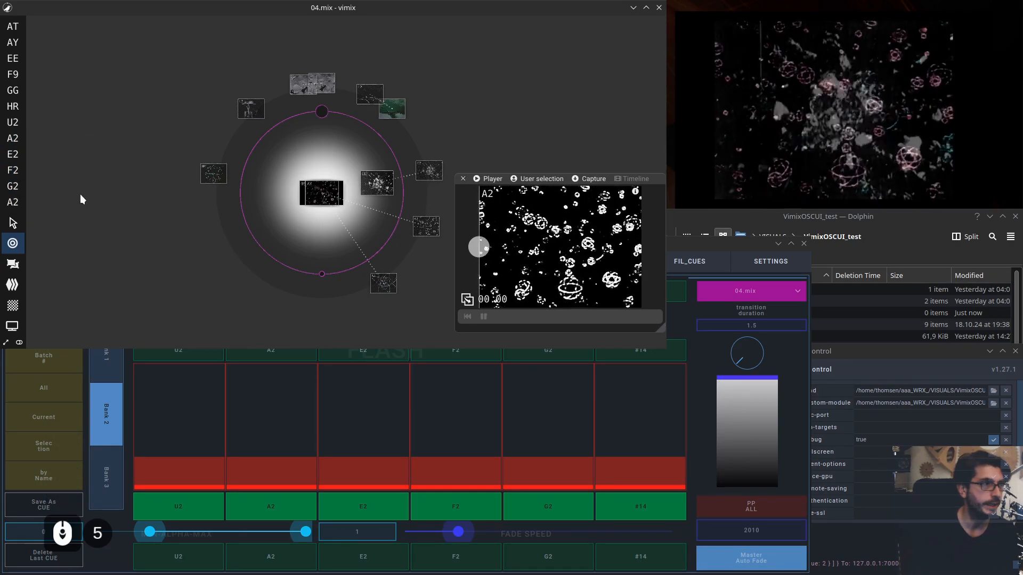
click(697, 408)
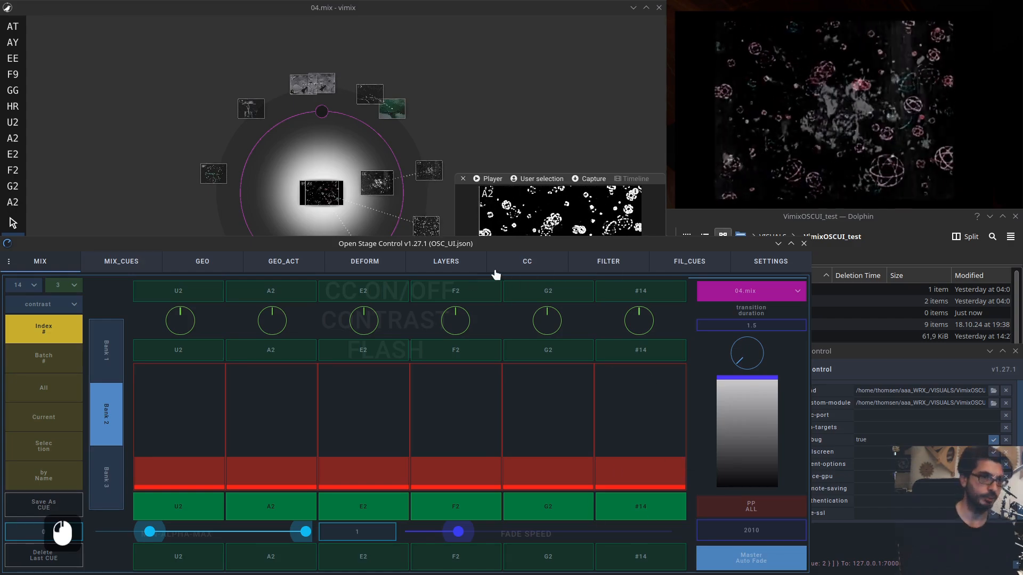
Review the saved mix cues and the Flugzeug09_2 filter cue
click(127, 267)
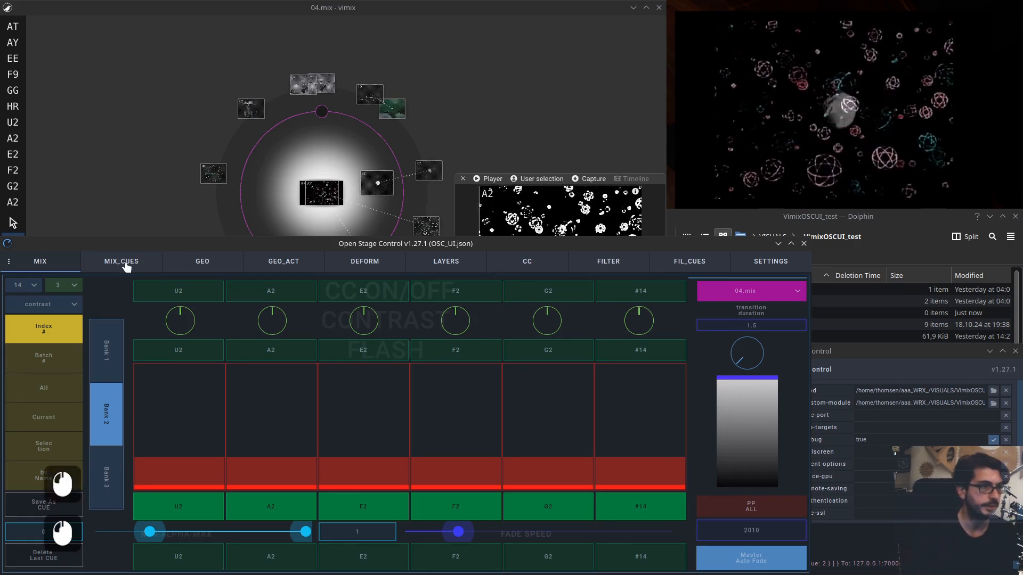
click(618, 271)
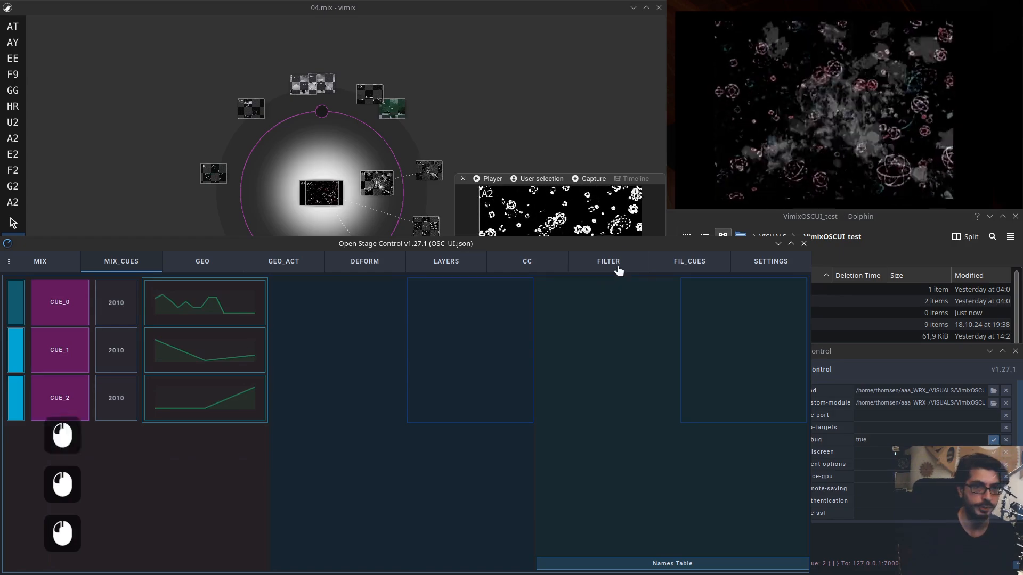
click(688, 269)
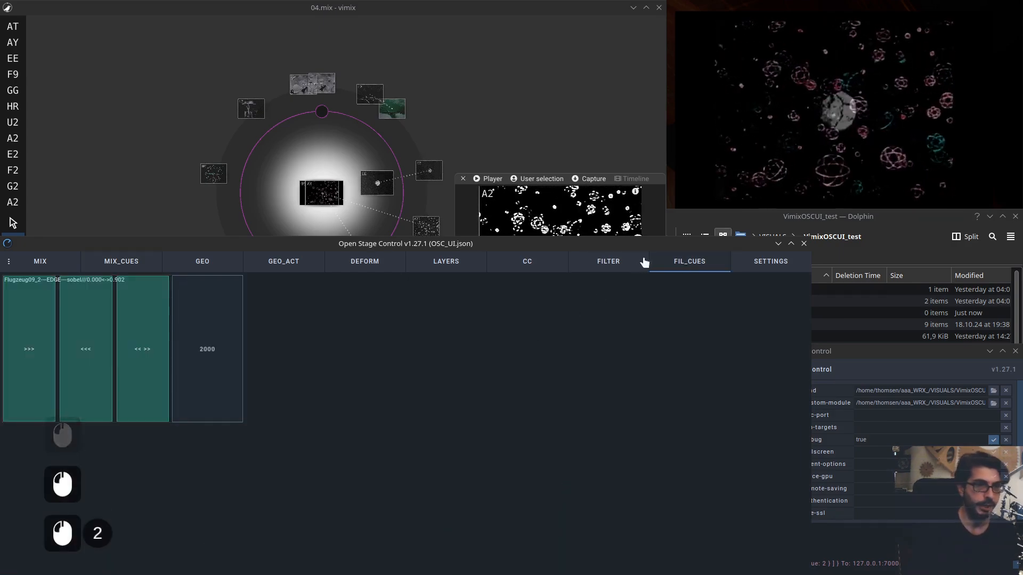
Set the Gluehbirne_weg_2 filter to blur with the opening method, ranging from 0 to 0.75, and save it as a filter cue
click(628, 264)
click(54, 539)
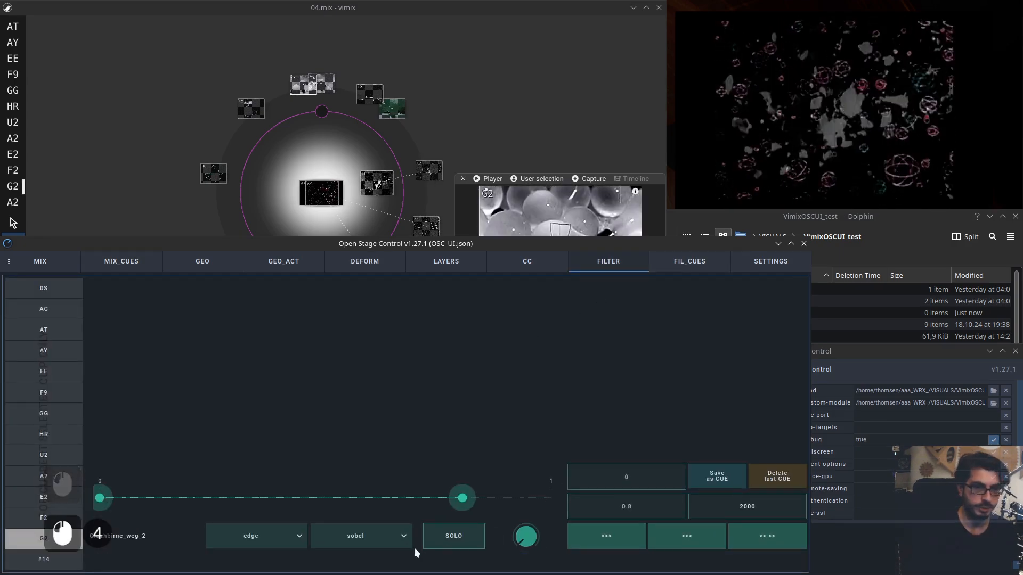
click(273, 534)
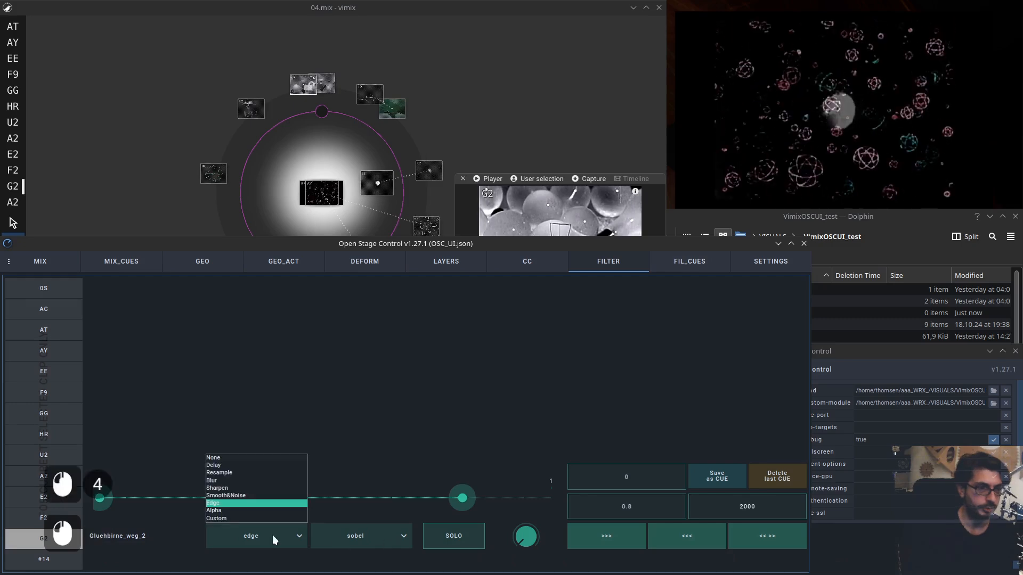
click(254, 480)
click(343, 538)
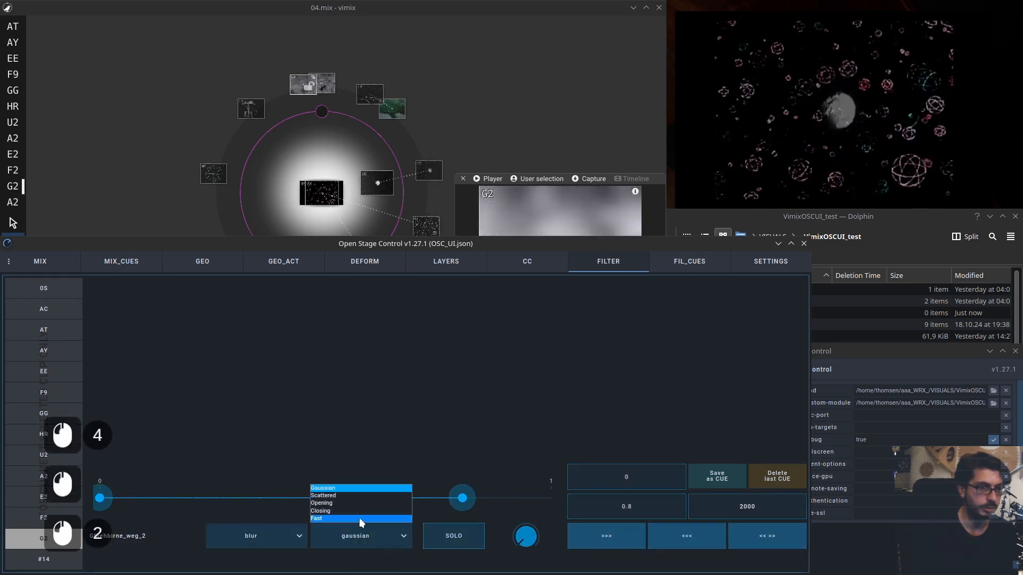
click(361, 504)
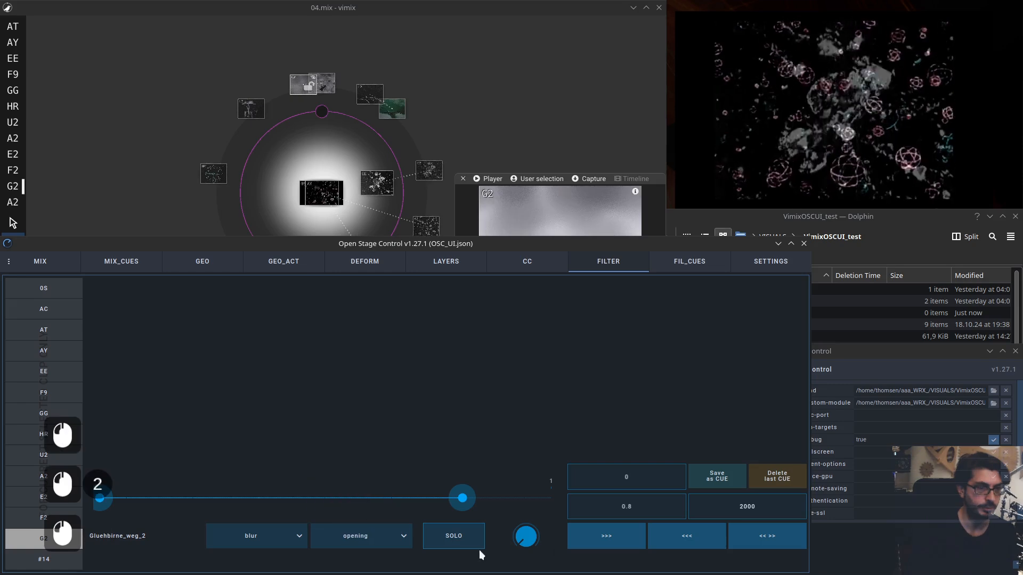
drag(462, 499, 432, 502)
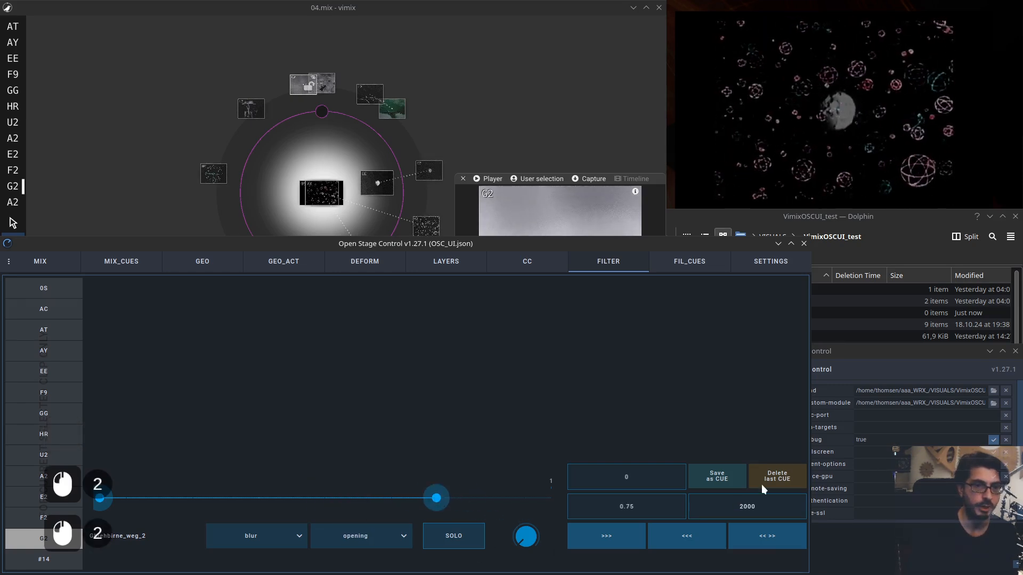
click(728, 476)
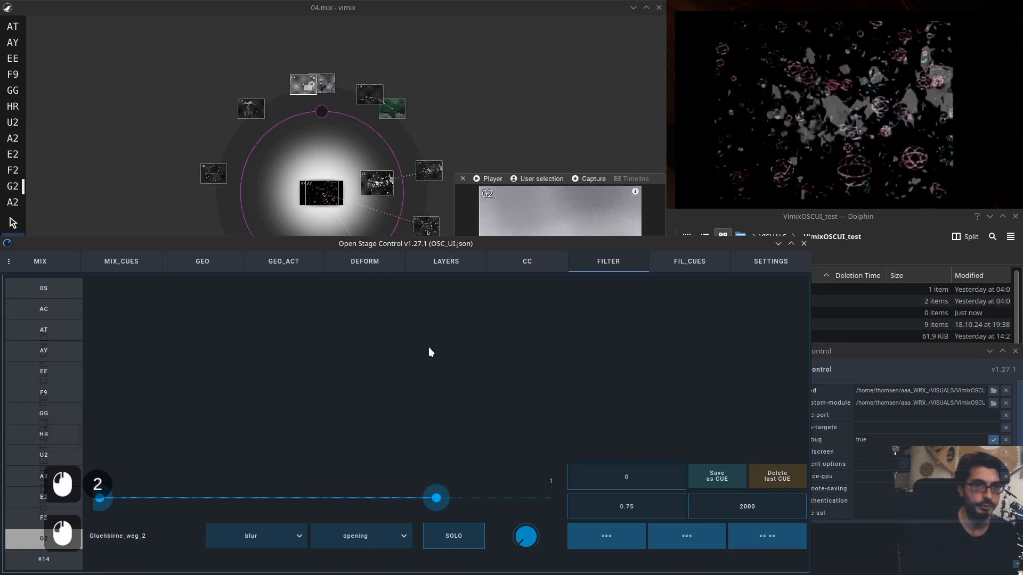
Solo Gluehbirne_weg_2 and lower the upper limit of its blur filter to 0.24
click(455, 538)
click(462, 535)
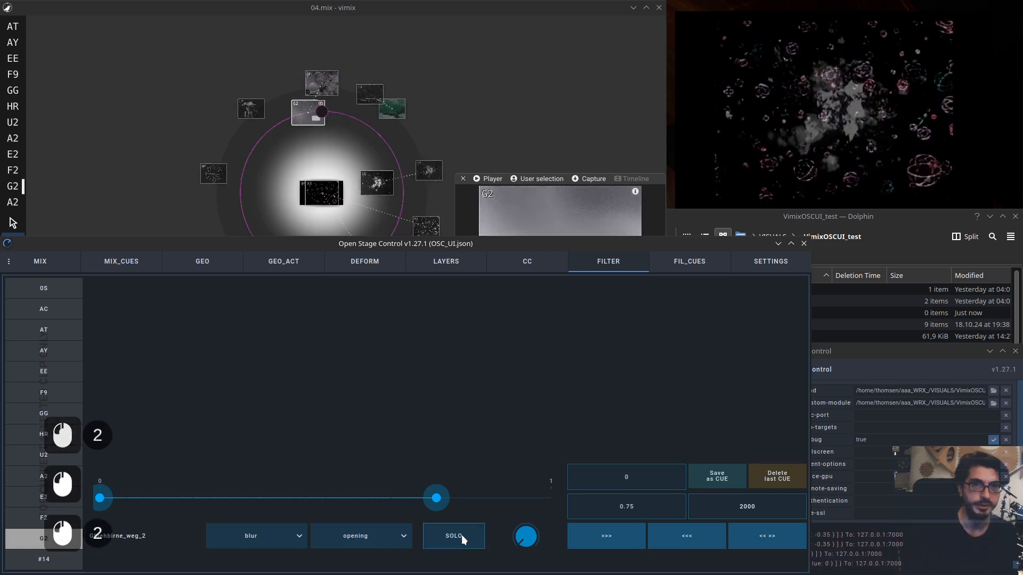
click(461, 534)
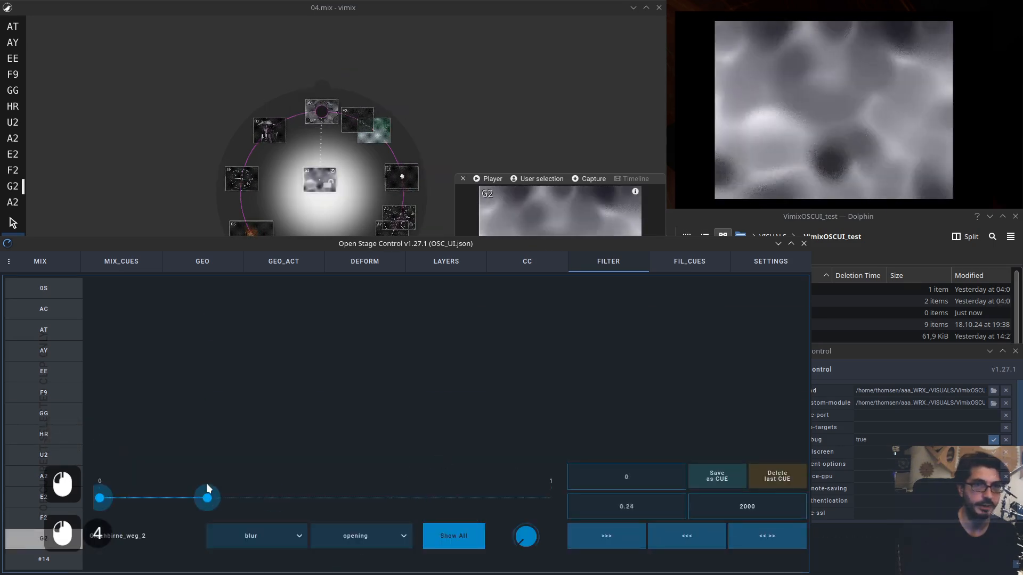
Replace the last filter cue with one for Gluehbirne_weg_2's blur filter using the opening method, ranging from 0 to 0.2
mouse_move(208, 486)
mouse_down()
mouse_move(252, 486)
mouse_move(210, 488)
mouse_up()
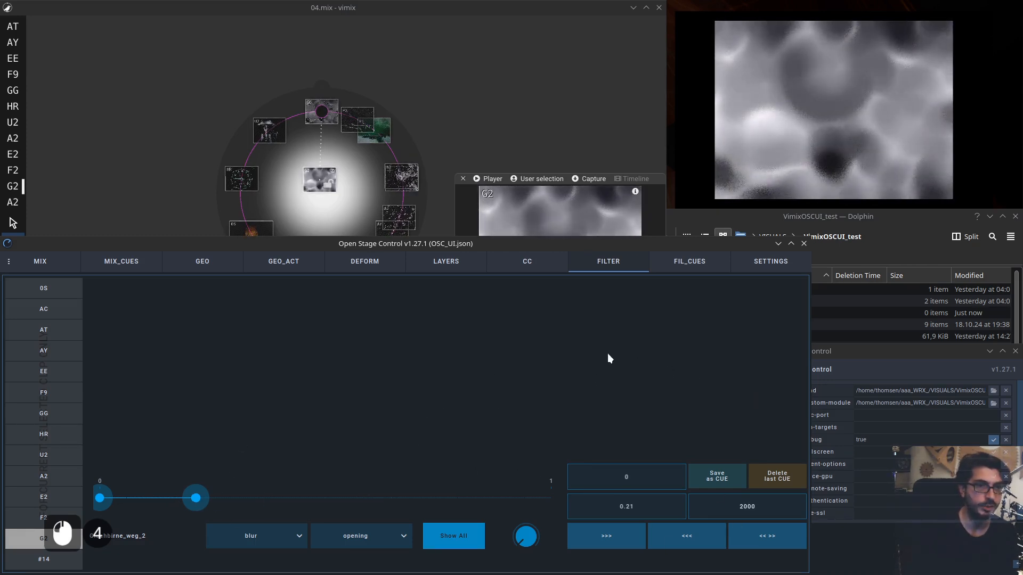
click(689, 272)
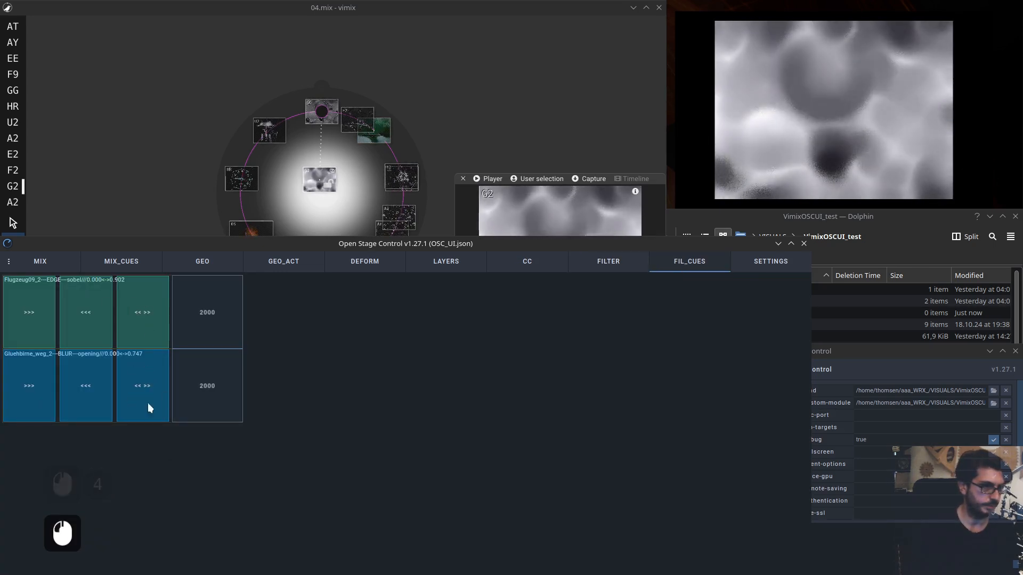
click(607, 263)
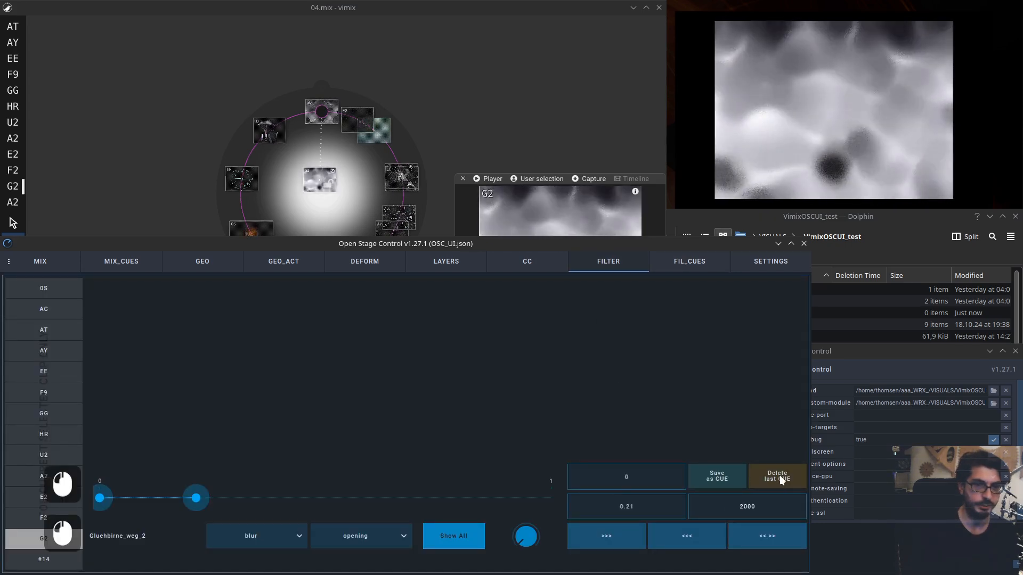
click(707, 264)
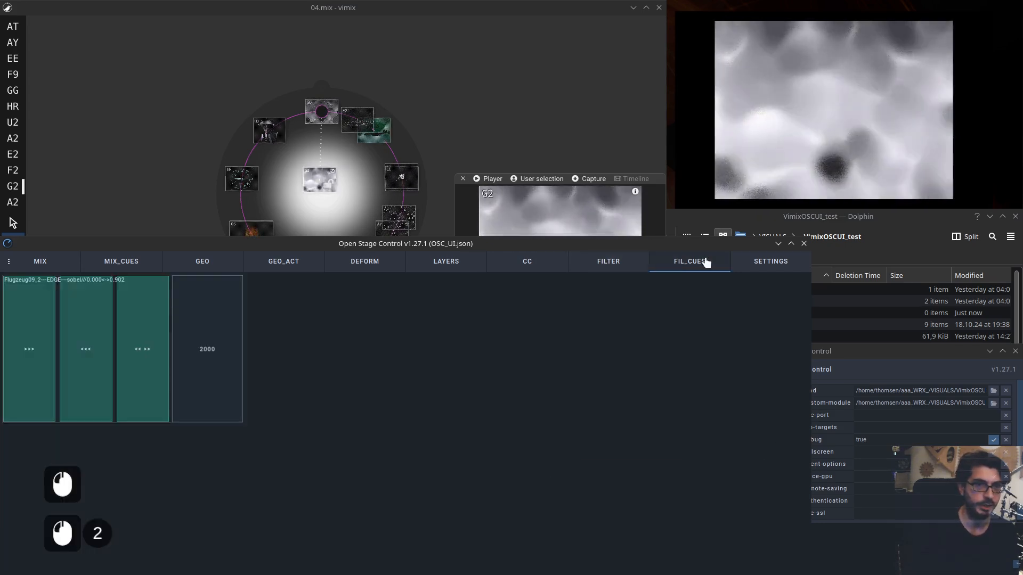
click(612, 262)
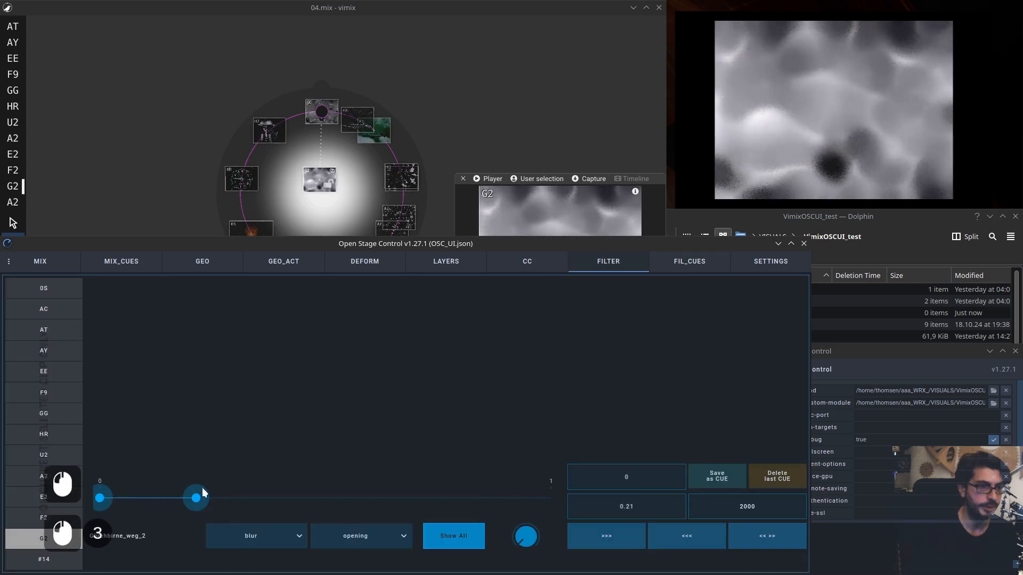
drag(202, 489, 189, 497)
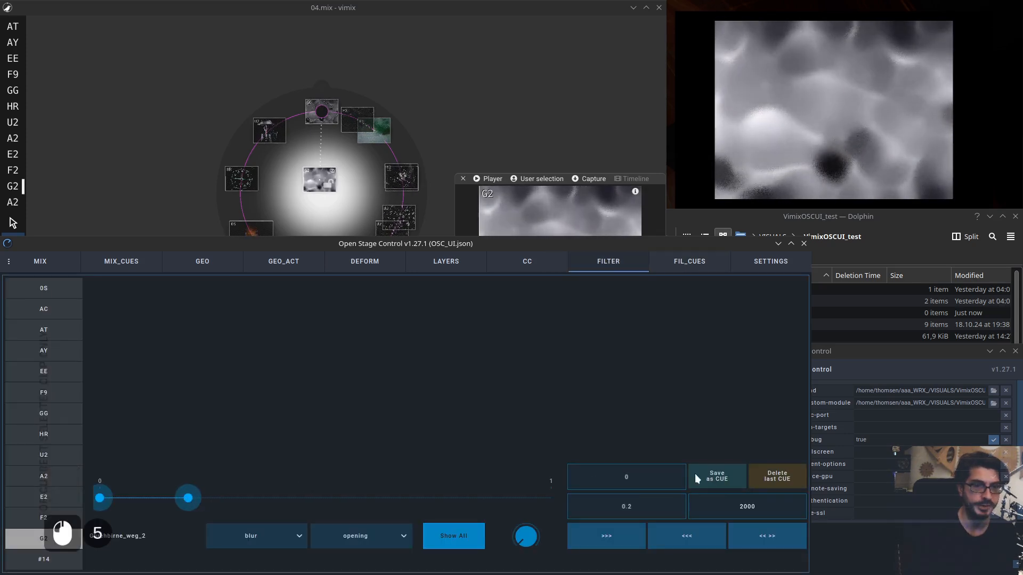
In mix Bank 2, partly raise the U2 and A2 faders, bring E2 up to full, and lower G2 to near zero
click(43, 262)
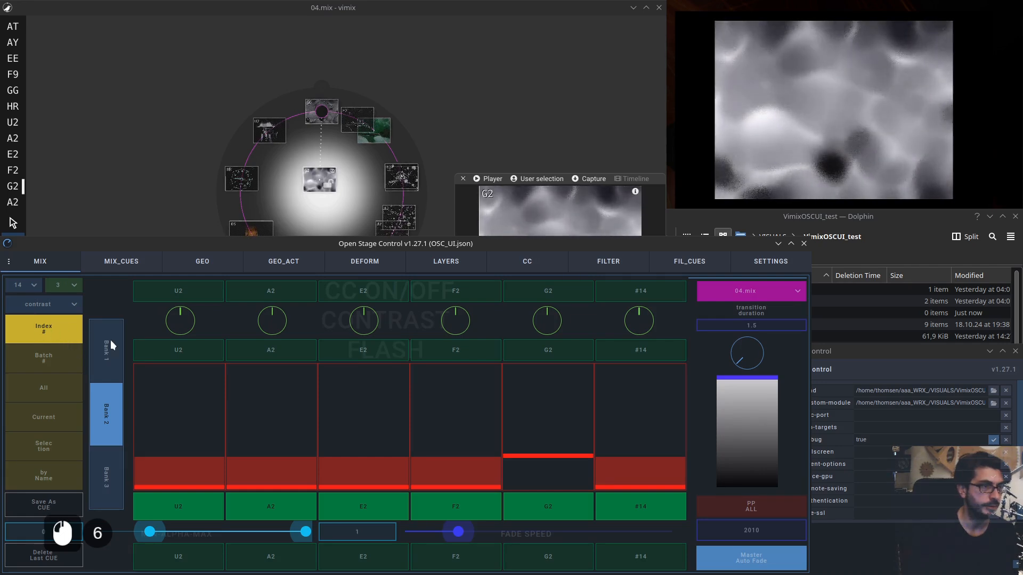
click(55, 334)
click(208, 398)
click(284, 413)
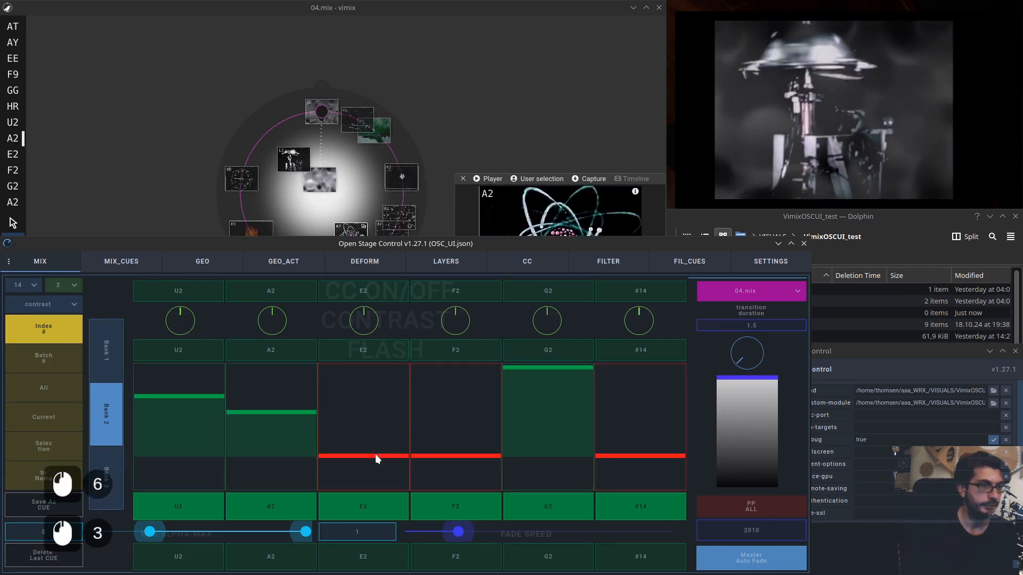
drag(375, 457, 367, 366)
drag(540, 403, 540, 446)
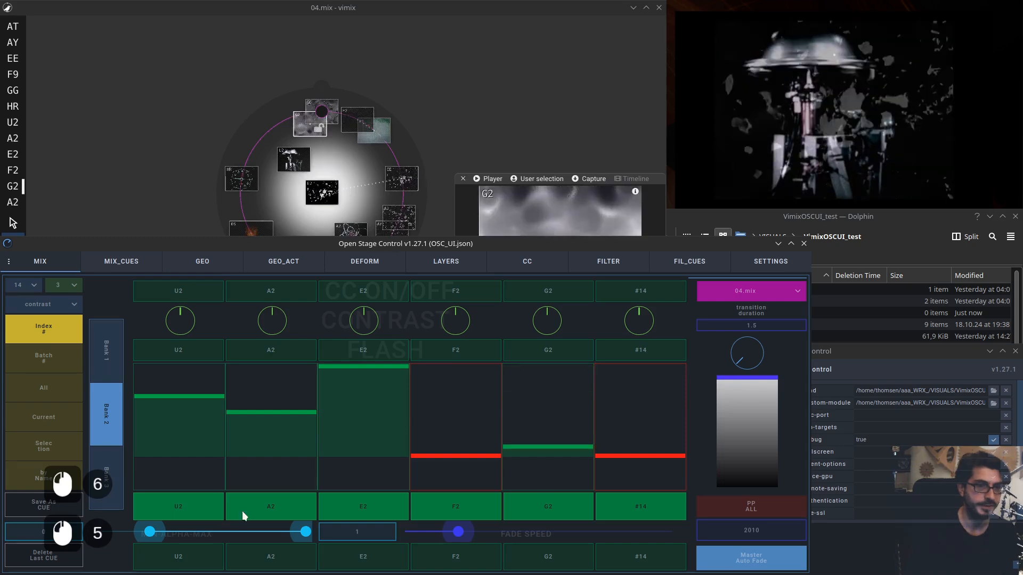
Save the current Bank 2 mix as a cue and delete that last cue again
click(52, 508)
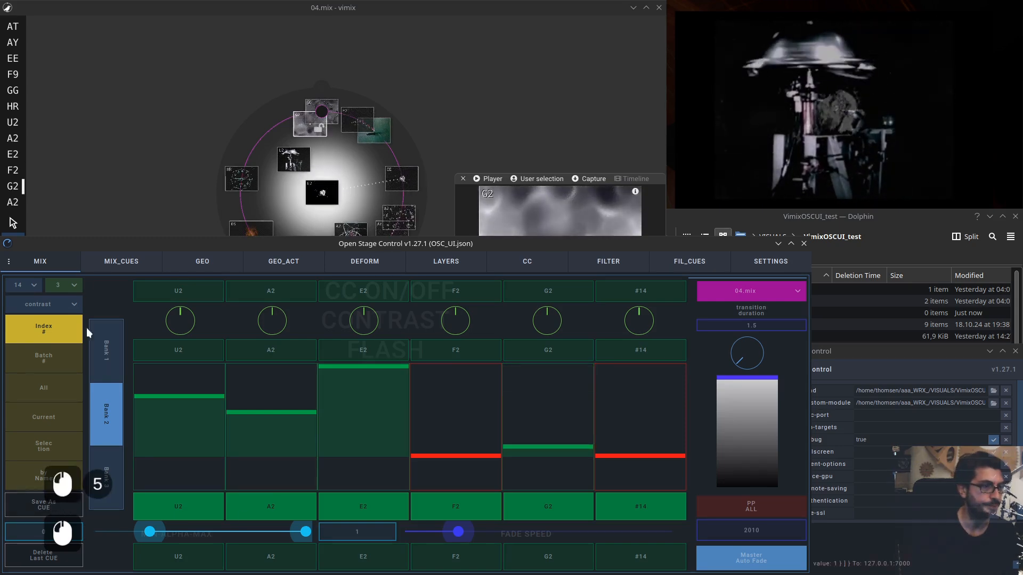
click(123, 267)
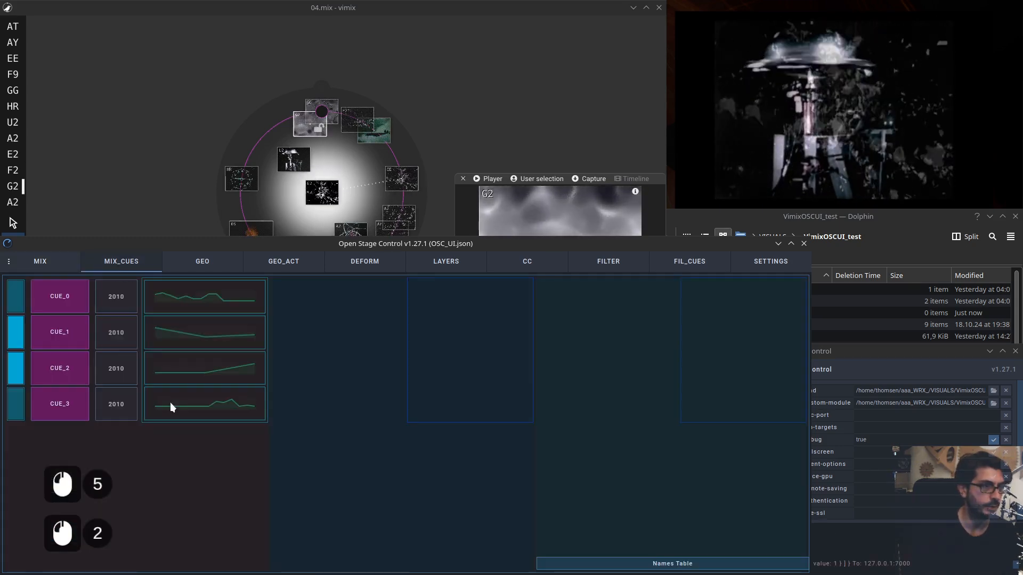
click(41, 261)
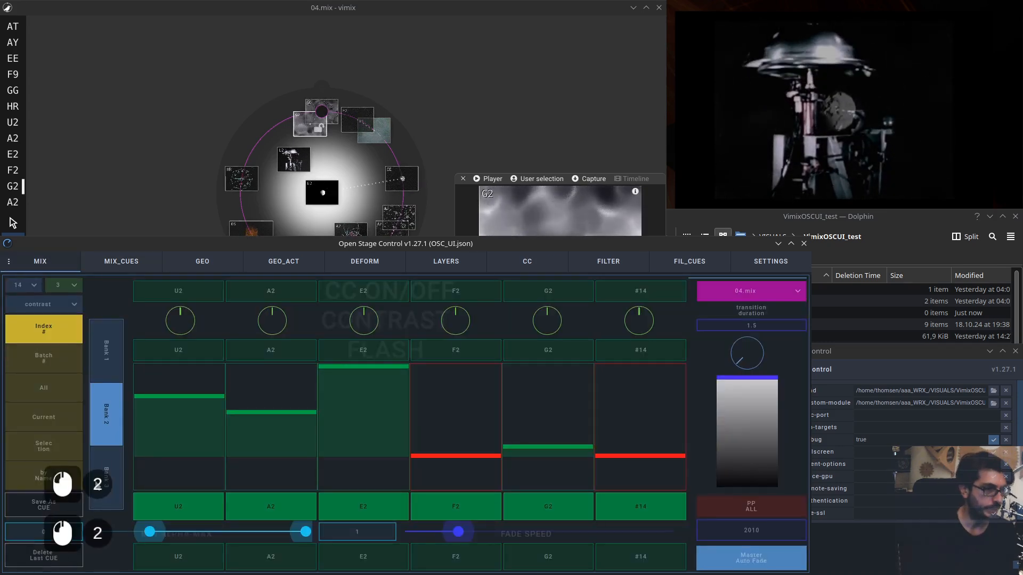
click(120, 266)
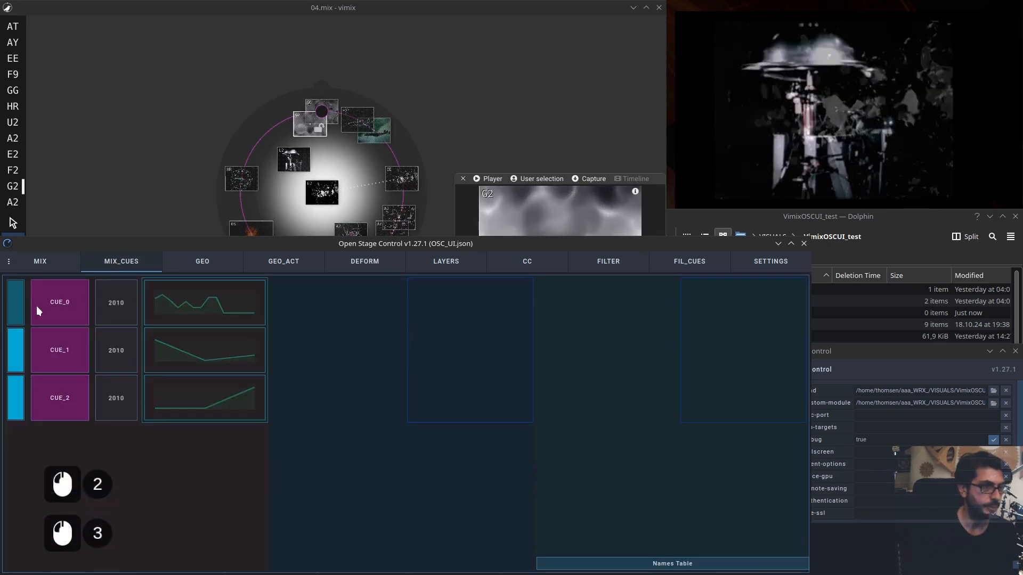
Review the filter and mix cues, and try to save the state of the chosen MIX_CUES, FIL_CUES and SETTINGS tabs to disk
click(691, 266)
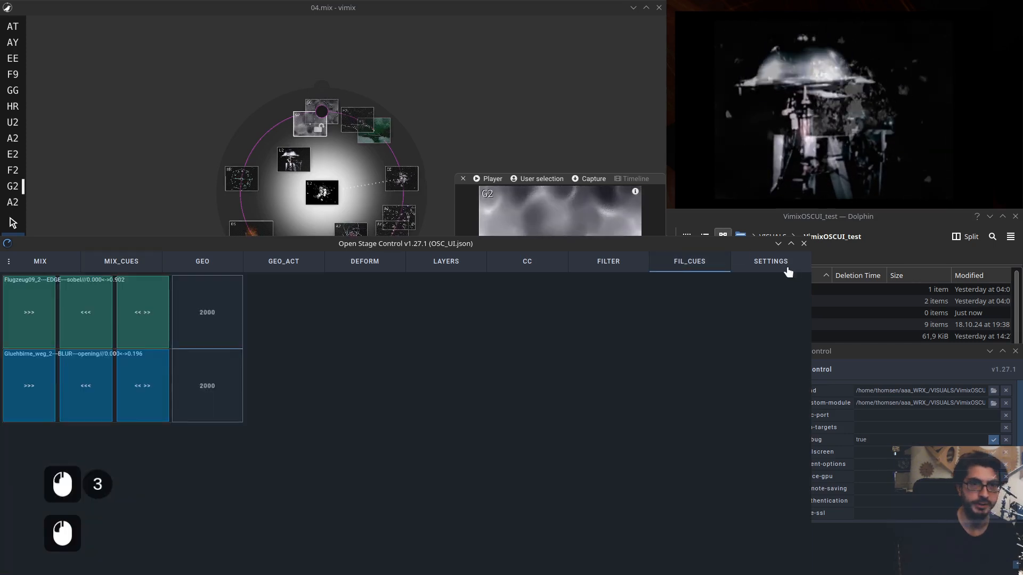
click(768, 265)
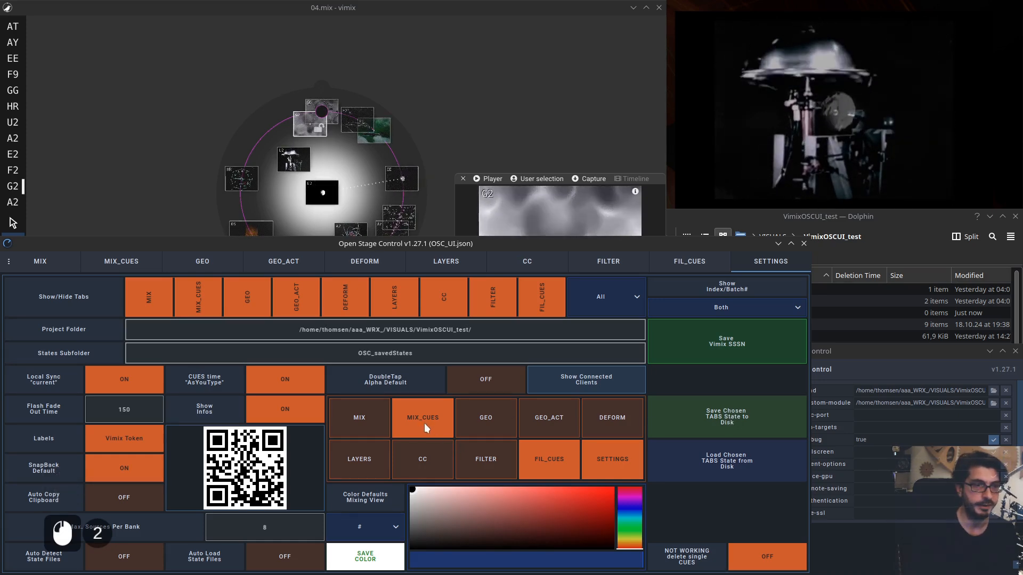
click(135, 266)
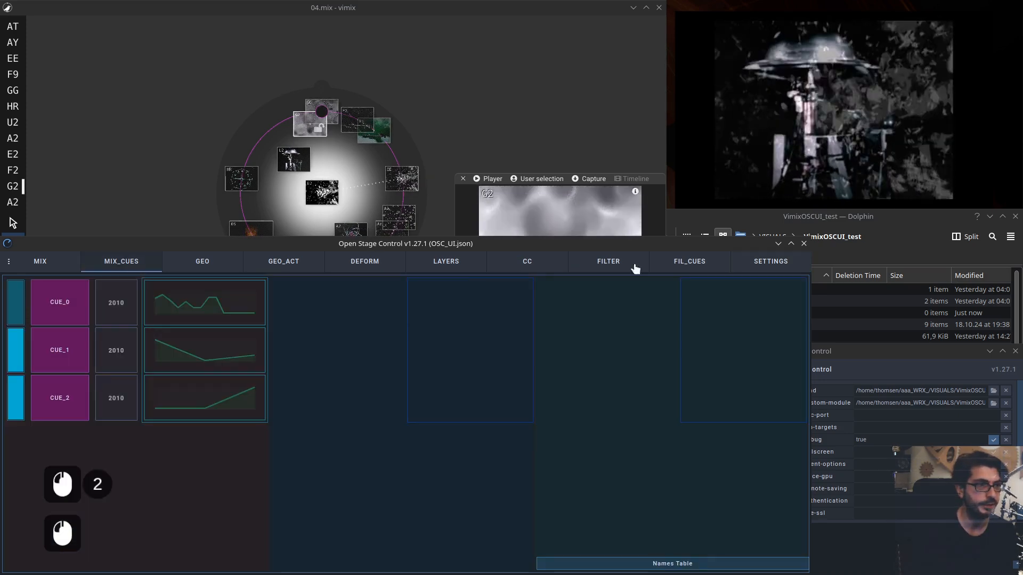
click(674, 265)
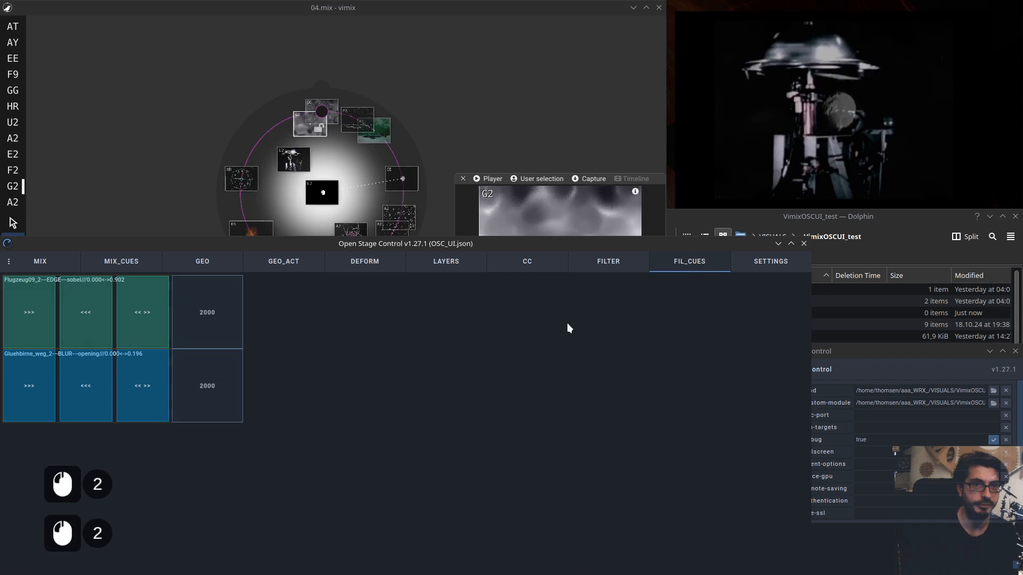
click(773, 263)
click(424, 415)
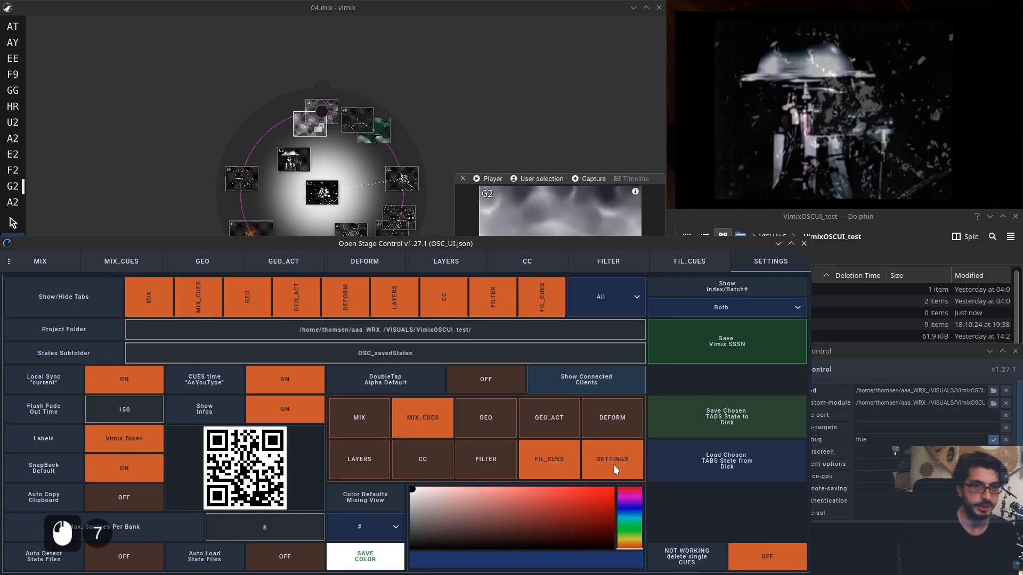
click(733, 448)
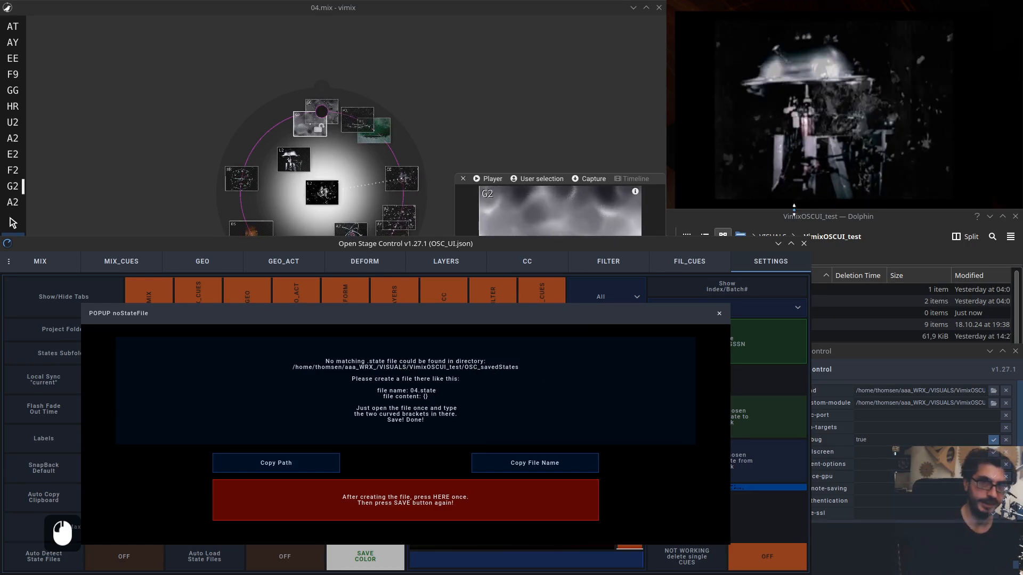
Copy the directory path from the missing state file popup and open that OSC_savedStates folder in a new Dolphin tab
click(788, 218)
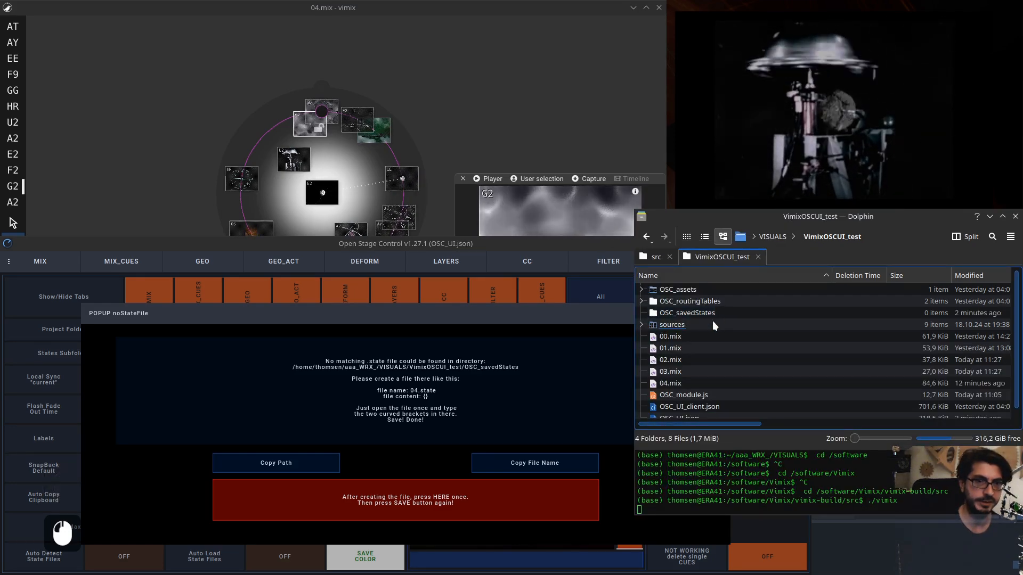
click(565, 315)
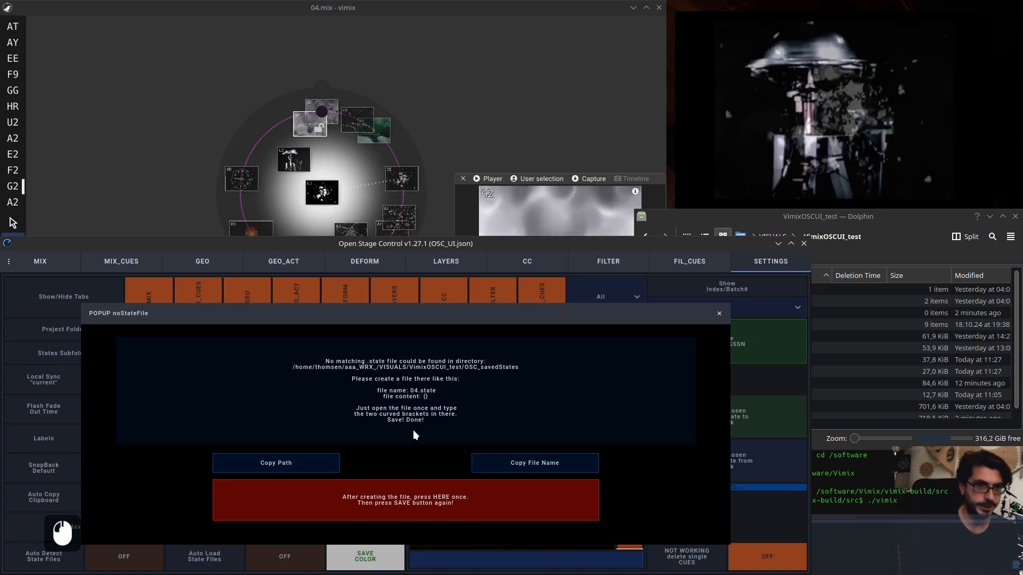
click(826, 213)
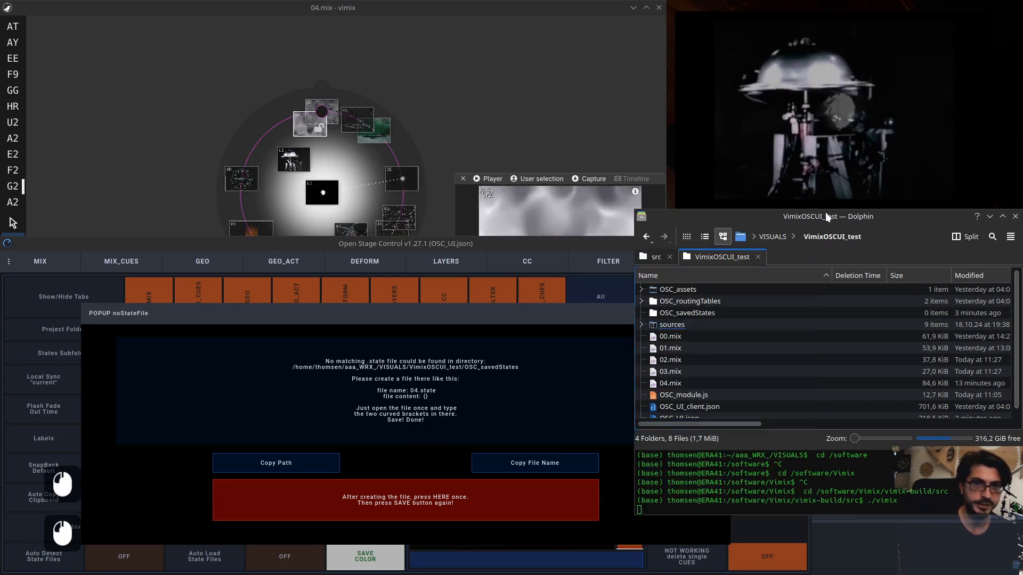
click(266, 445)
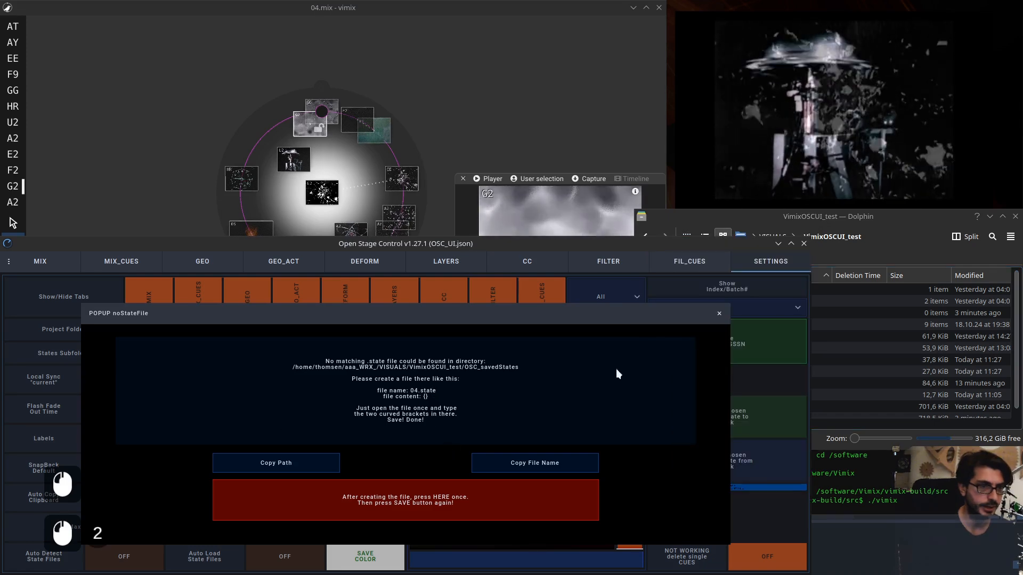
click(310, 461)
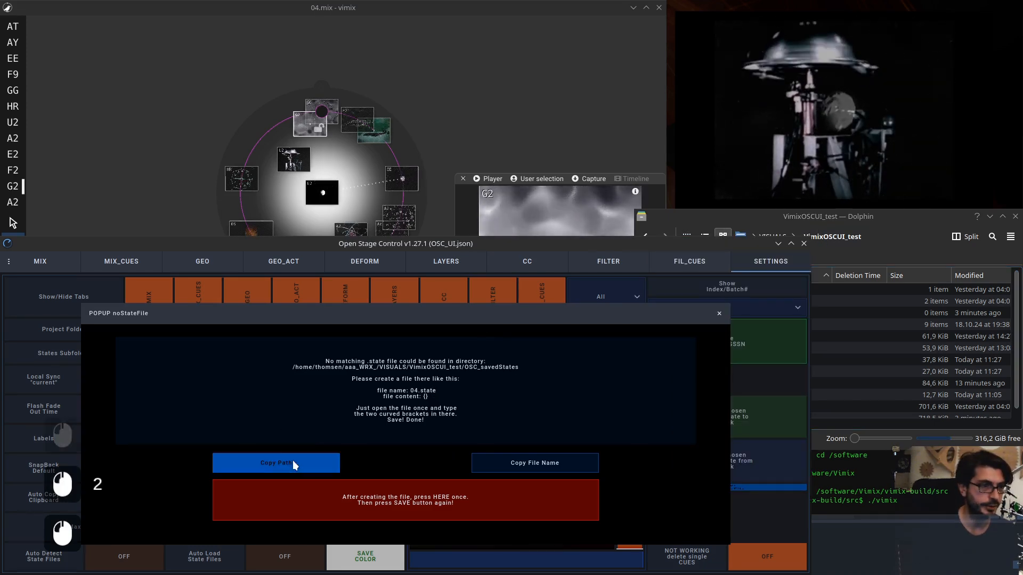
click(825, 219)
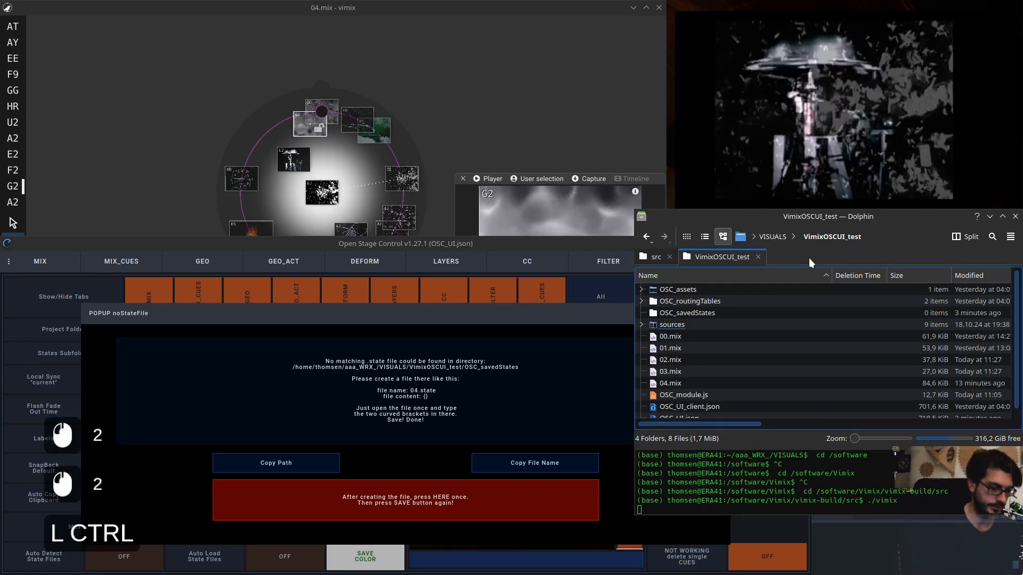
key(ctrl+t)
click(877, 232)
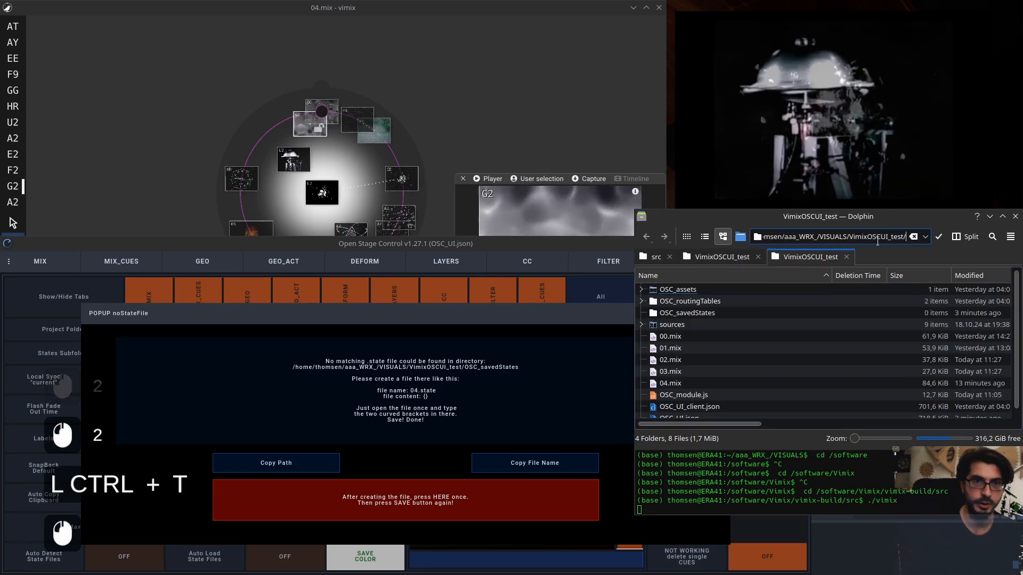
triple_click(877, 233)
key(BackSpace)
key(ctrl+v)
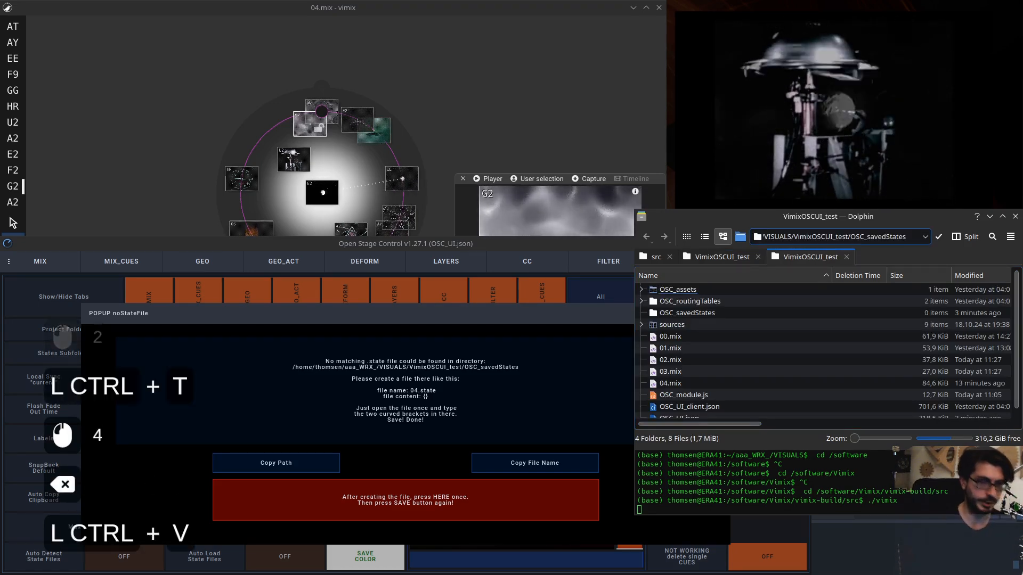
key(Return)
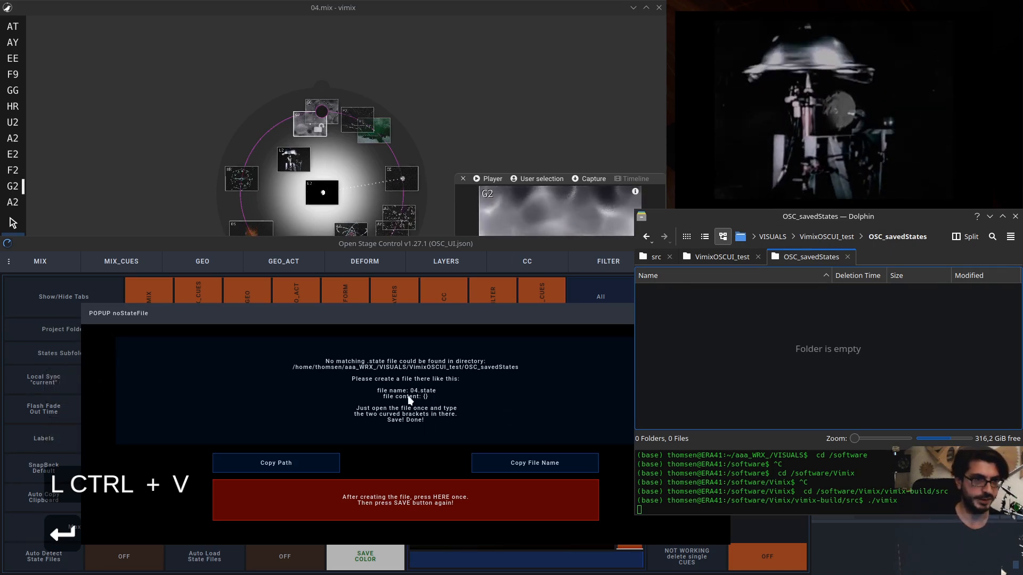
Copy the requested file name from the popup and create a new text file named 04.state in the OSC_savedStates folder
click(535, 462)
click(834, 326)
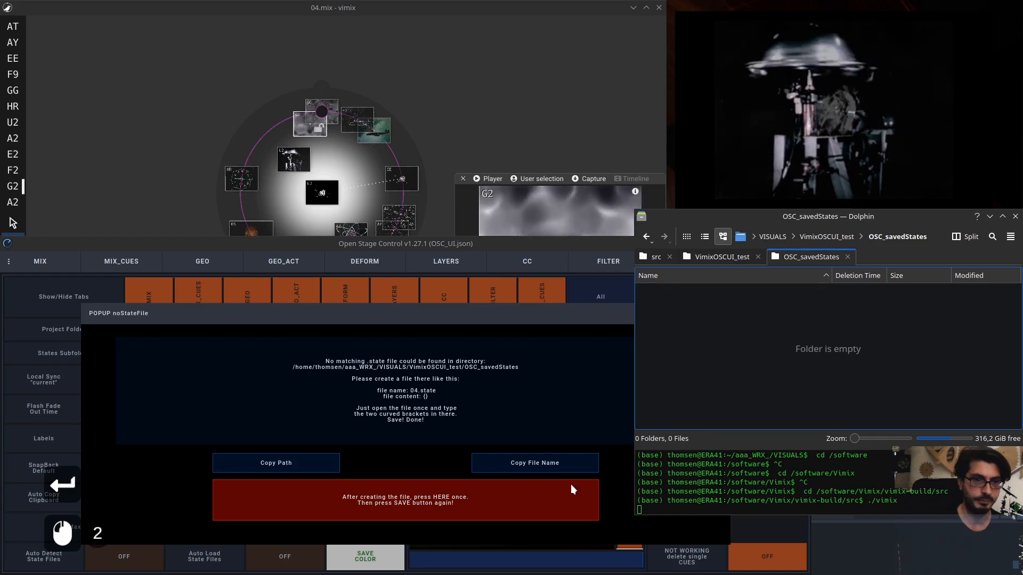
click(555, 464)
right_click(823, 321)
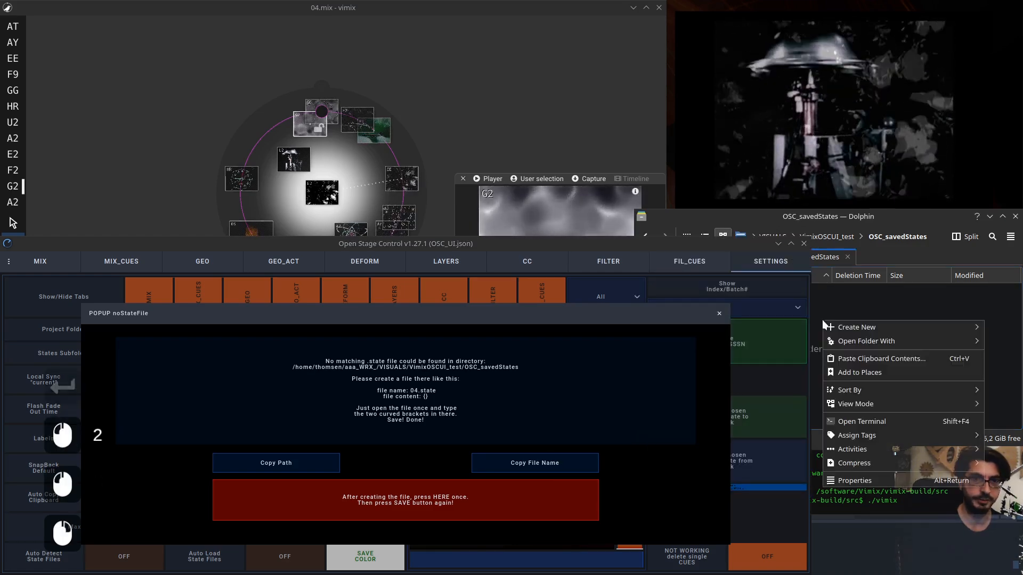
click(852, 309)
click(824, 313)
right_click(788, 315)
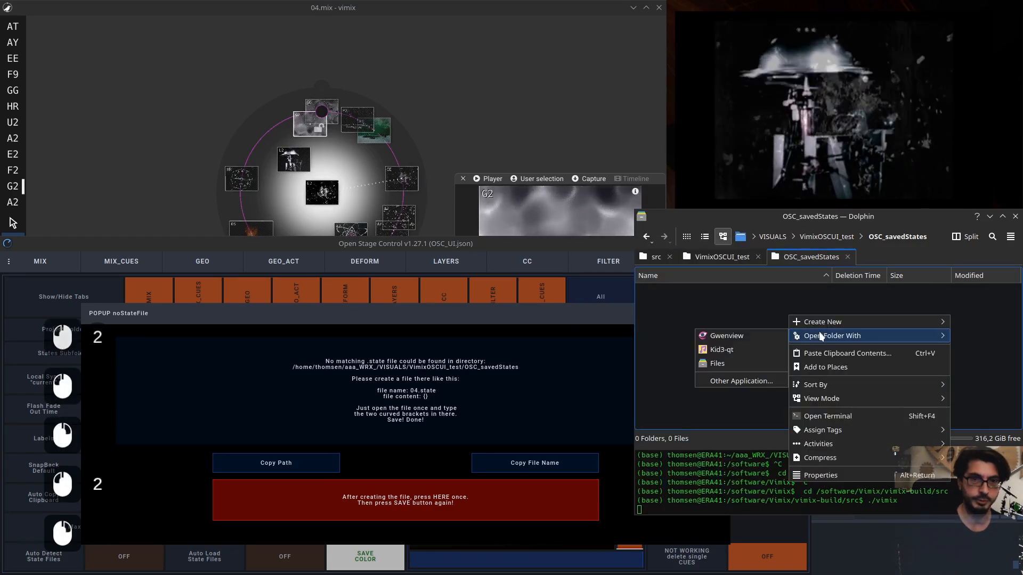
mouse_move(832, 320)
click(711, 338)
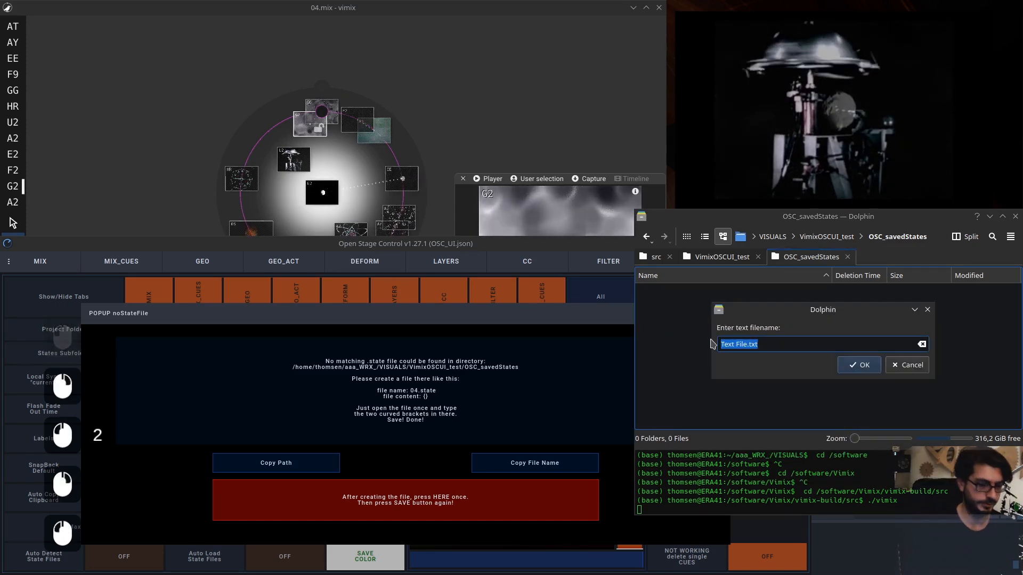
key(ctrl+v)
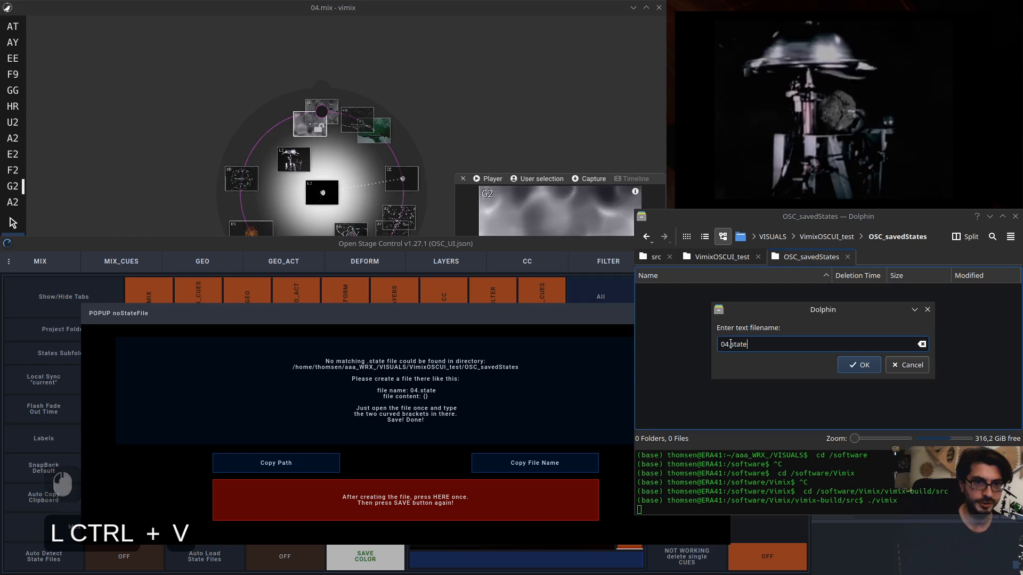
click(861, 364)
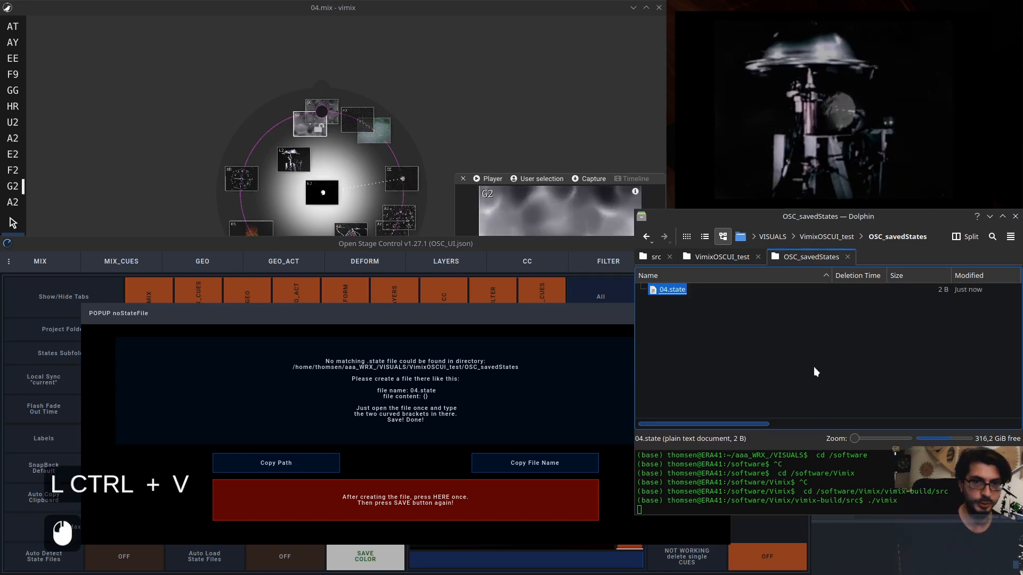
click(521, 315)
click(878, 337)
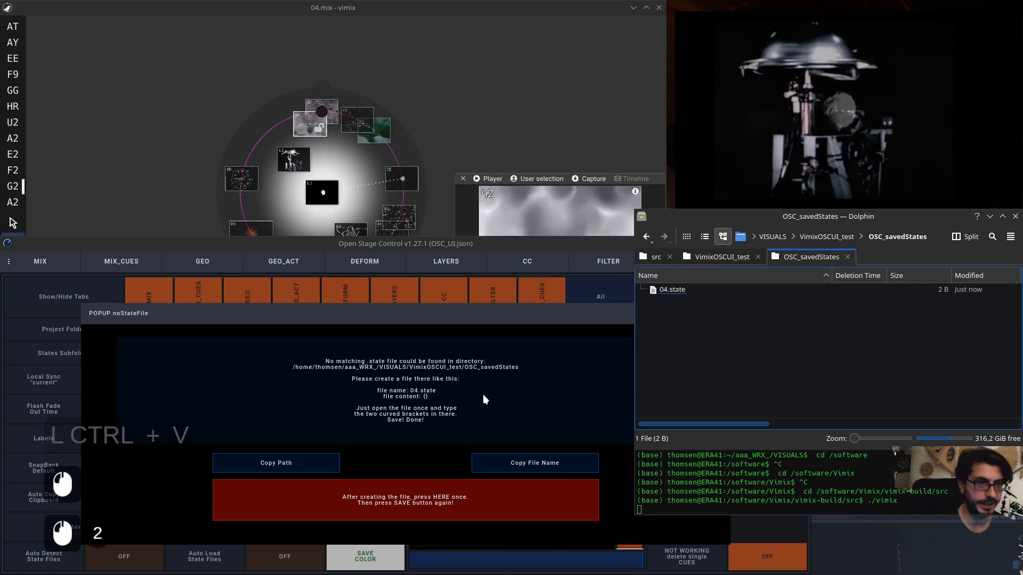
Enter {} as the content of the 04.state file in KWrite, save it and close the editor
right_click(665, 290)
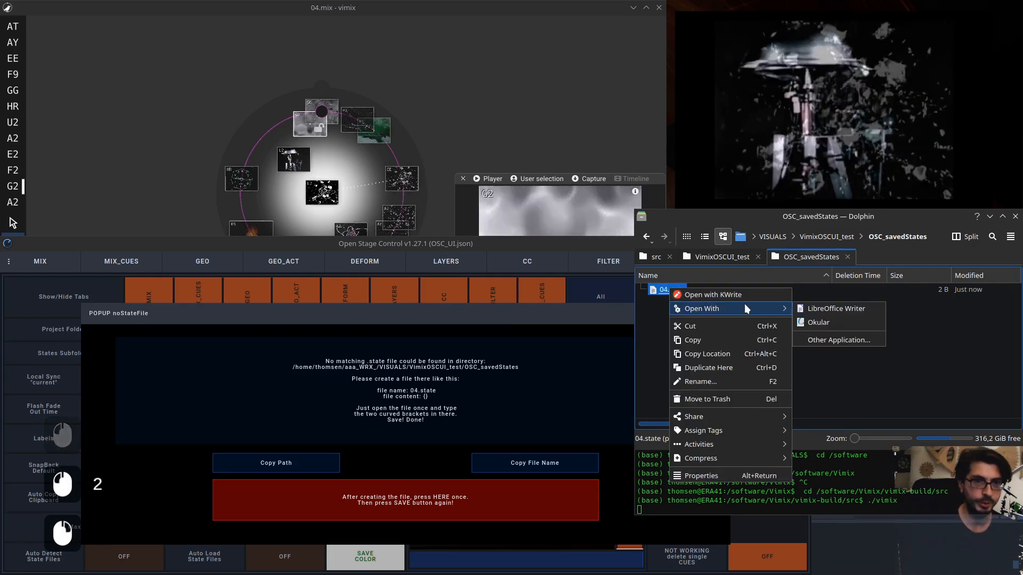
click(688, 295)
click(448, 153)
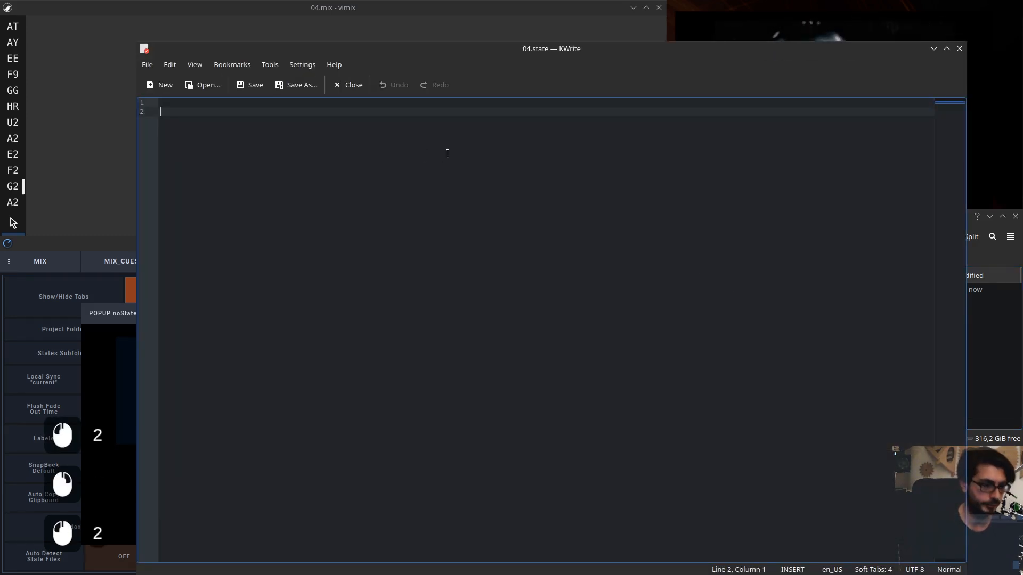
text({})
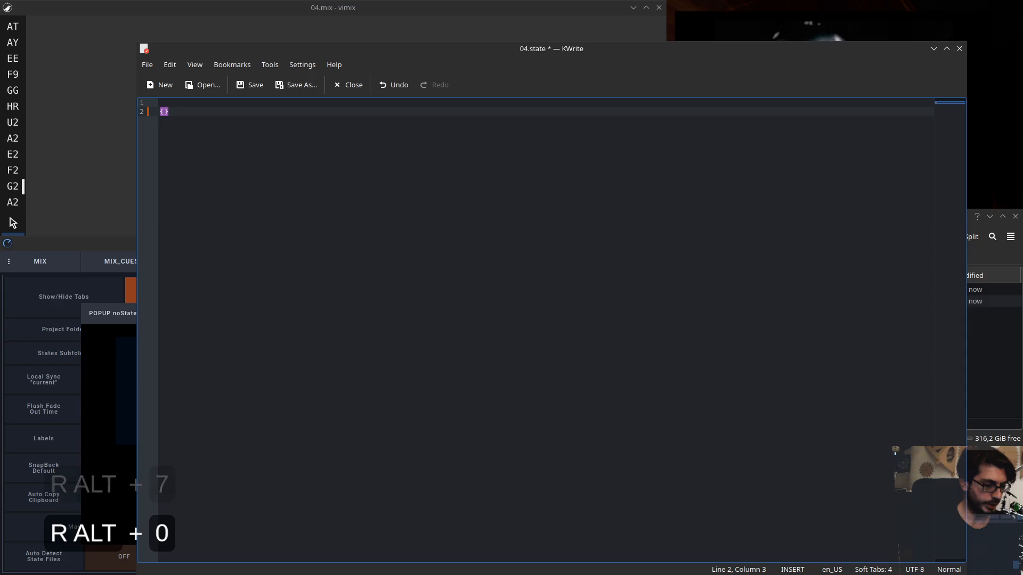
key(ctrl)
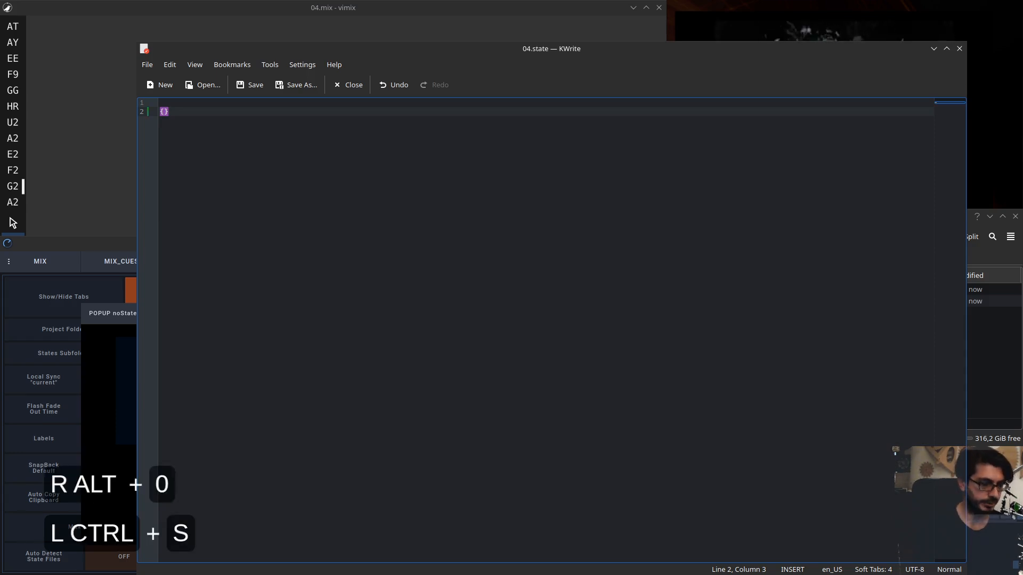
key(alt+F4)
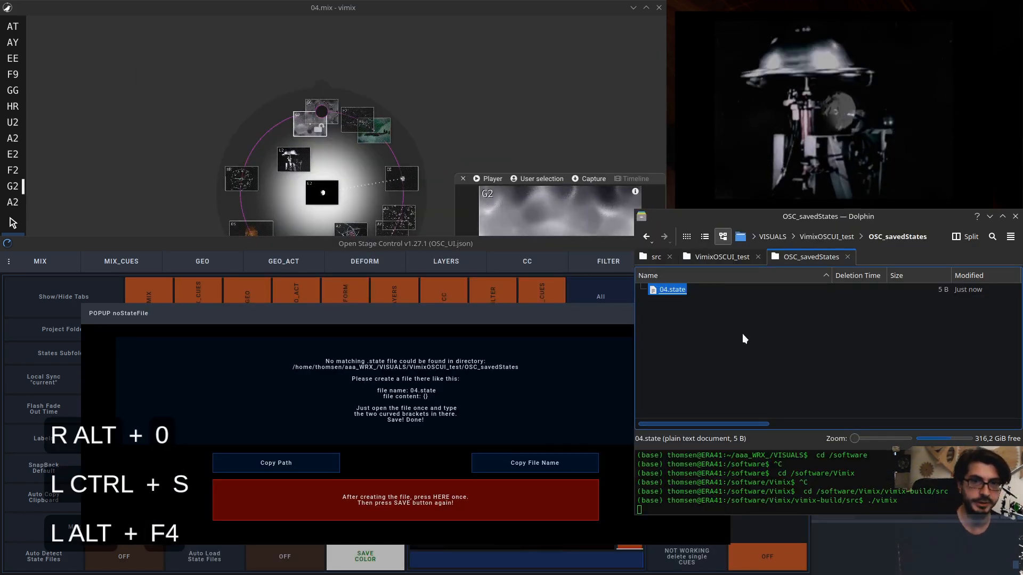
click(940, 270)
double_click(952, 273)
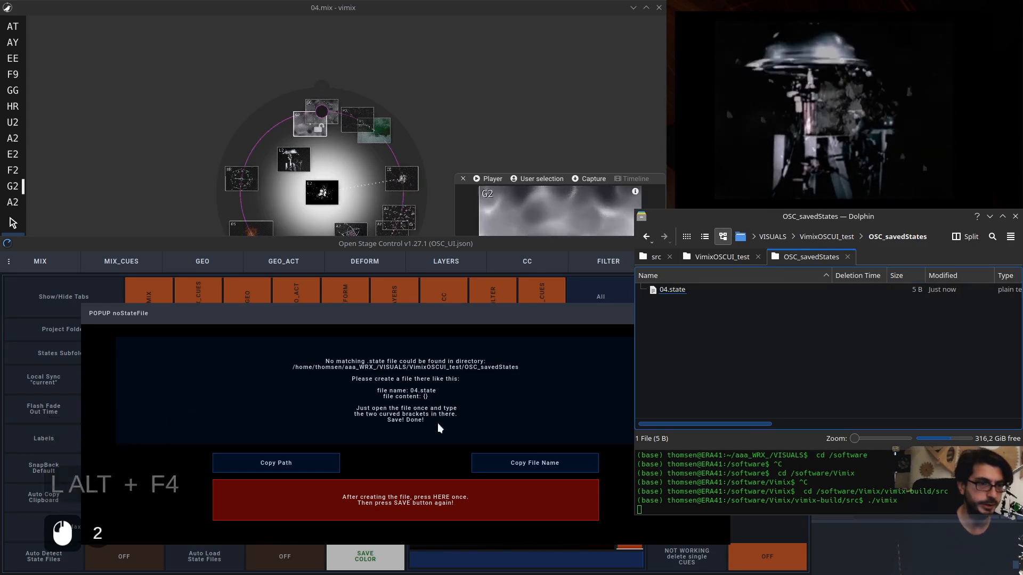
Confirm in the missing state file popup that the file was created, and try again to save the chosen tabs' state to disk
double_click(507, 312)
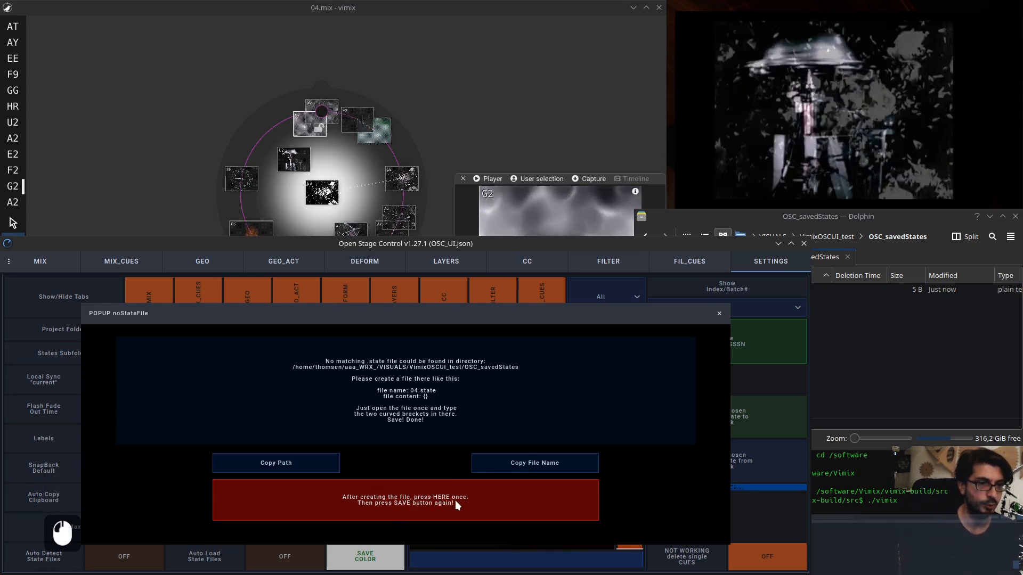
click(433, 500)
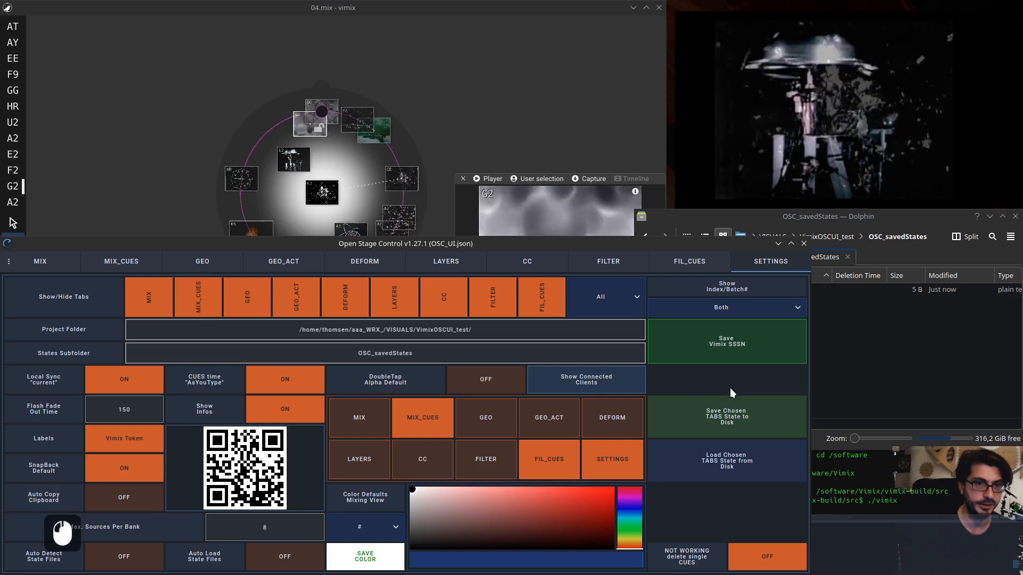
click(723, 415)
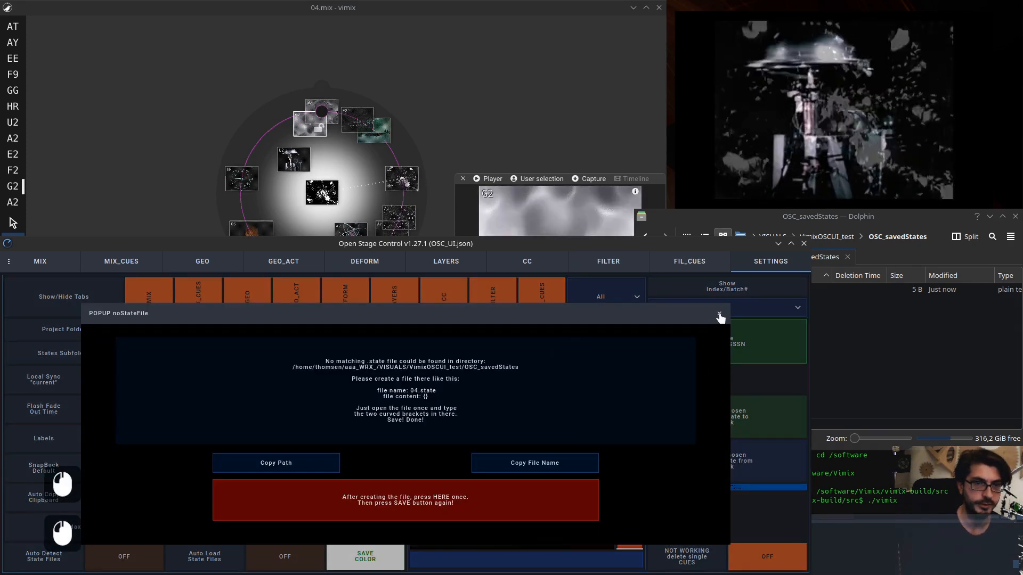
click(719, 314)
click(722, 429)
click(504, 491)
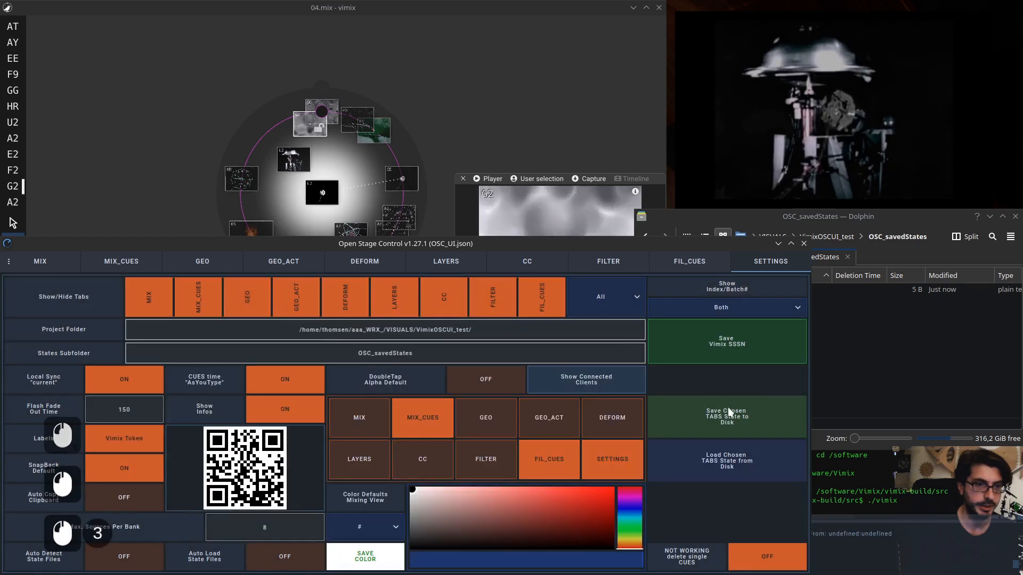
click(723, 411)
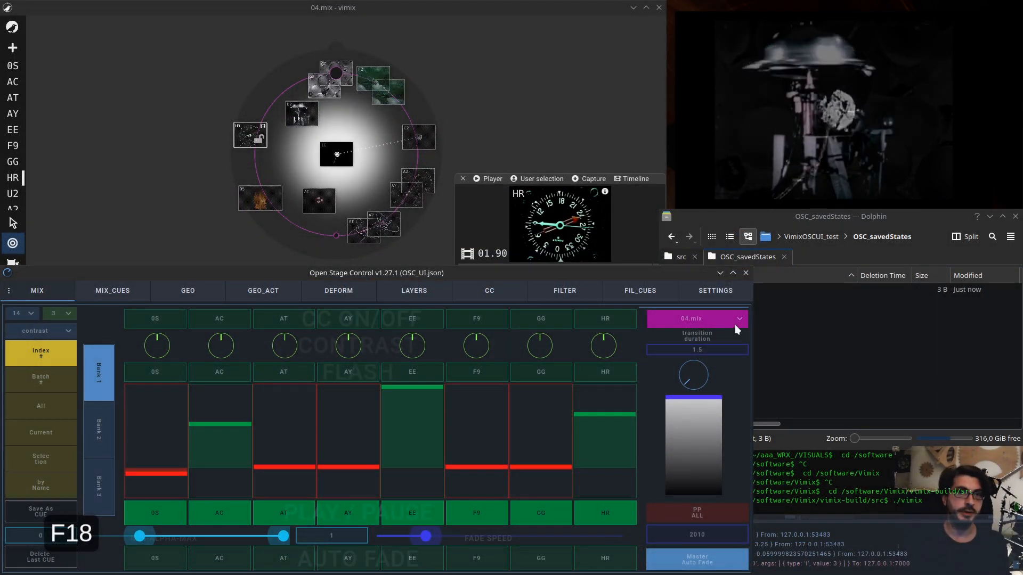
Review the save settings, inspect the content of the 04.state file in KWrite and close the editor
click(763, 304)
click(617, 275)
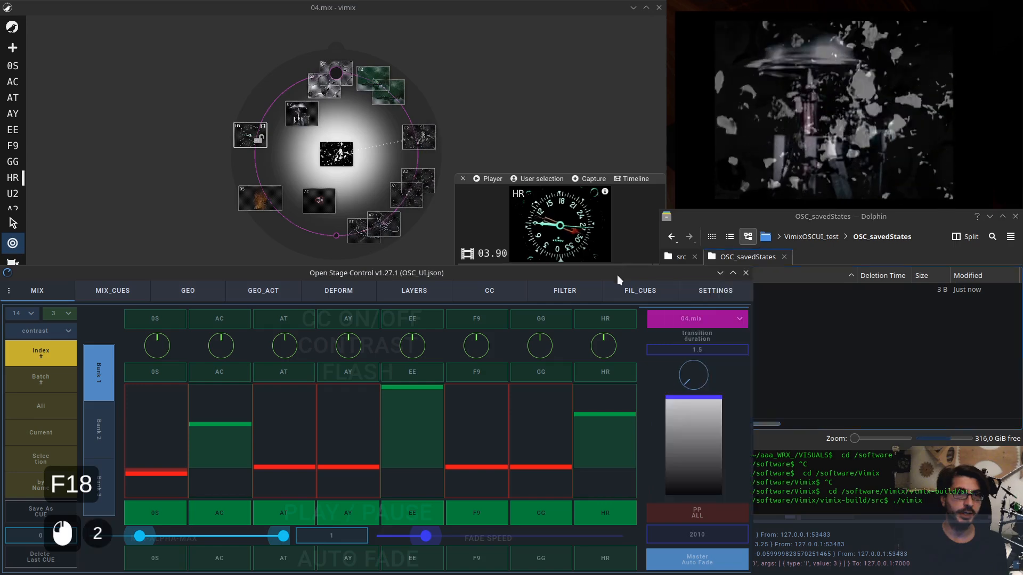
click(720, 291)
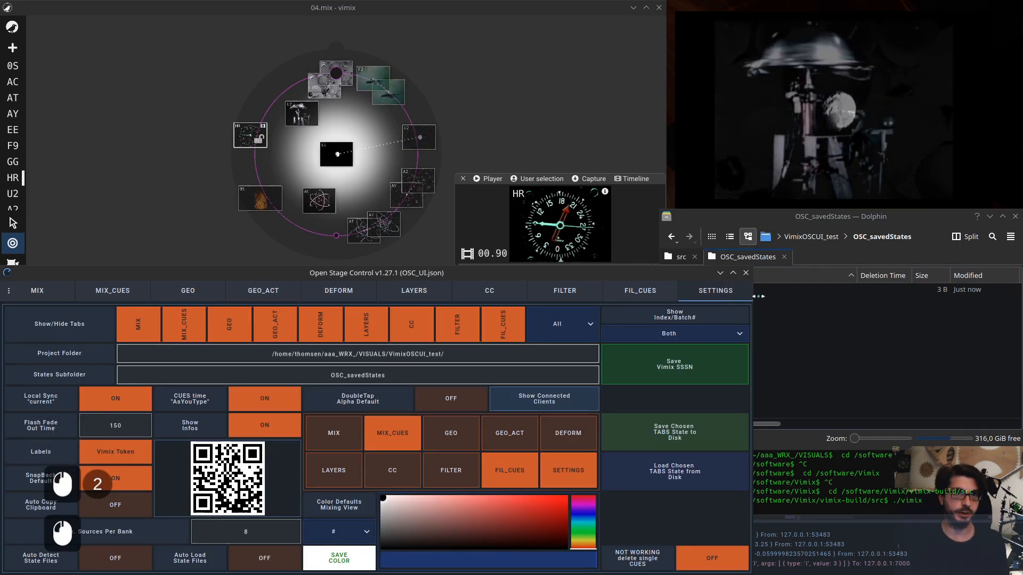
click(801, 330)
right_click(700, 293)
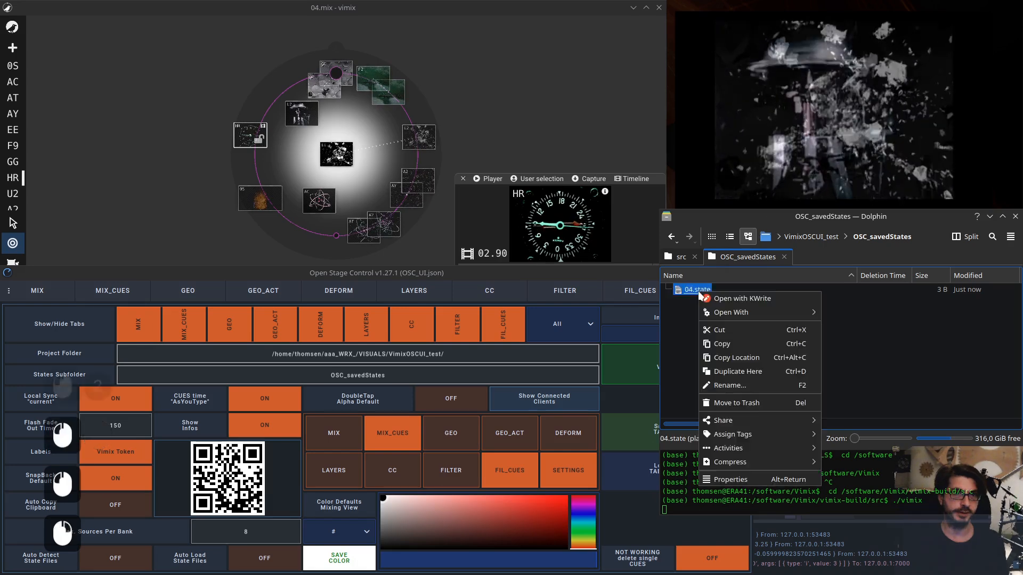
click(747, 299)
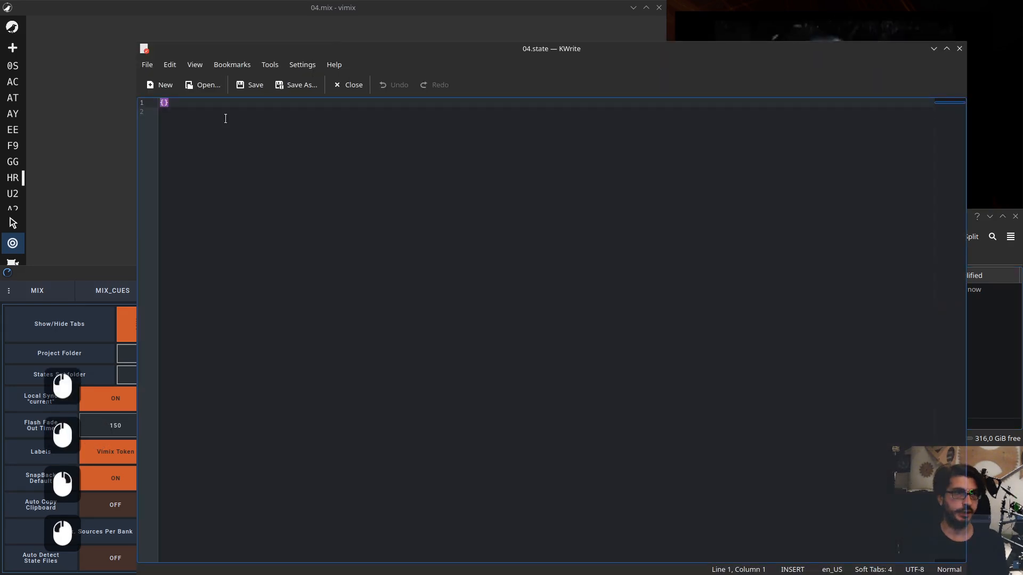
click(959, 48)
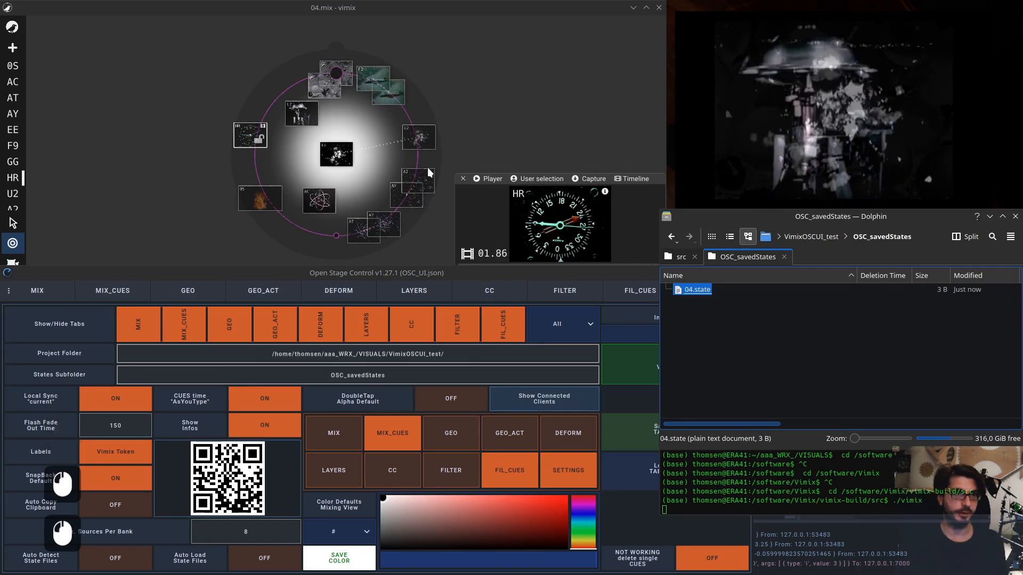
Save the current Bank 1 mix as a cue several times and check the entries among the mix cues
click(619, 272)
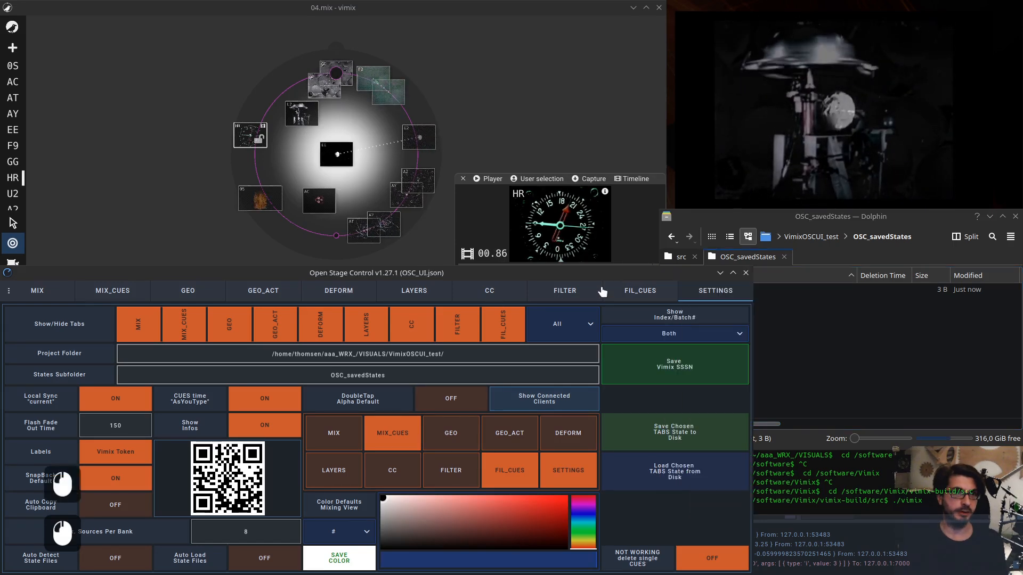
click(615, 292)
click(49, 292)
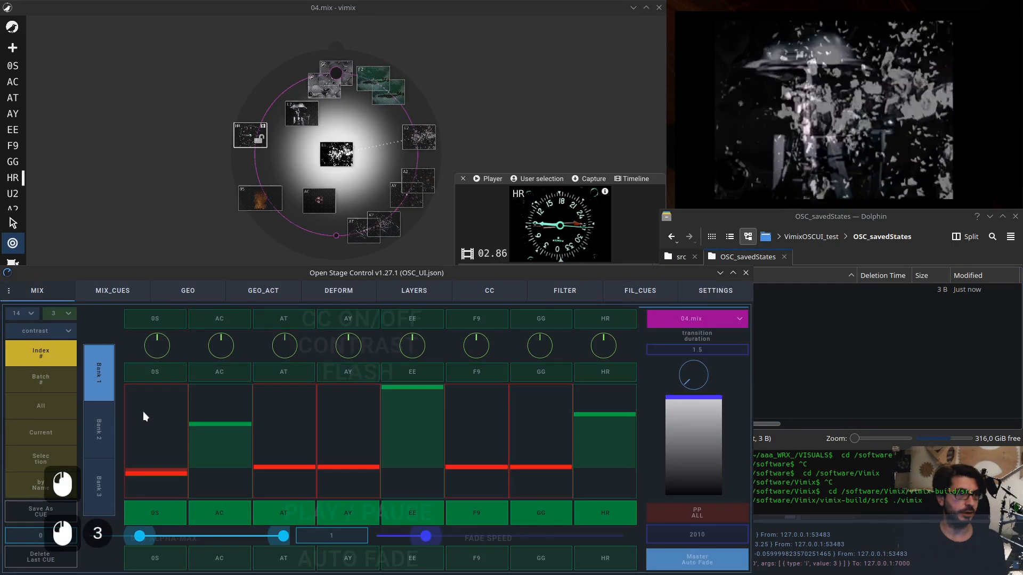
click(122, 295)
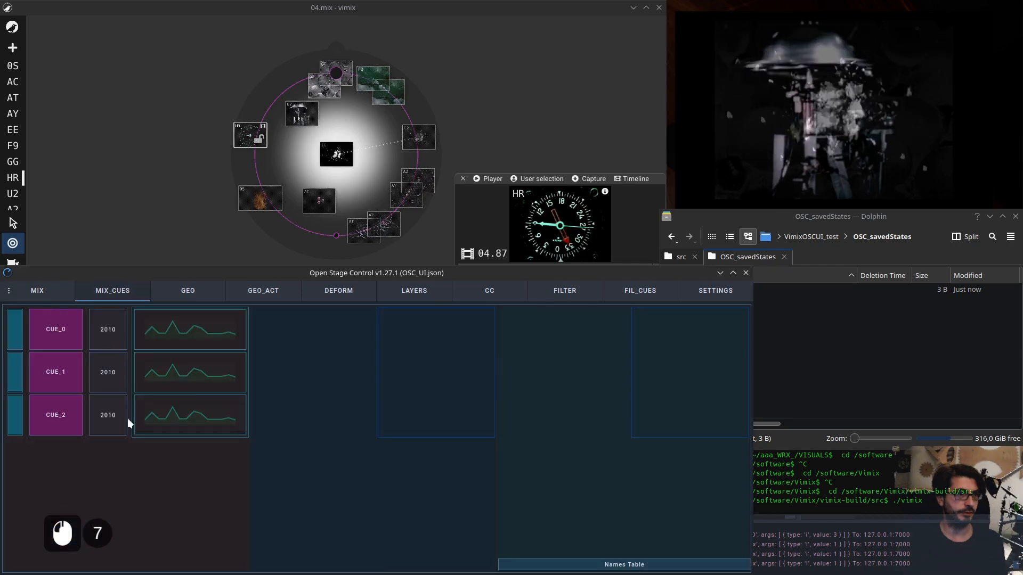
click(54, 292)
click(48, 512)
click(47, 512)
click(47, 513)
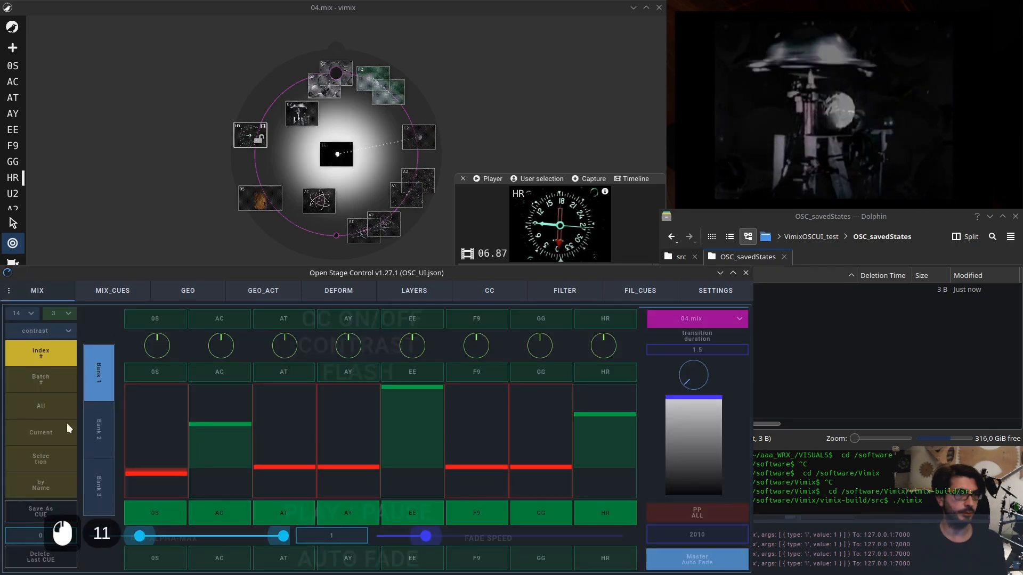
click(121, 295)
Save the GG source with its filter at none as a filter cue three times
click(638, 296)
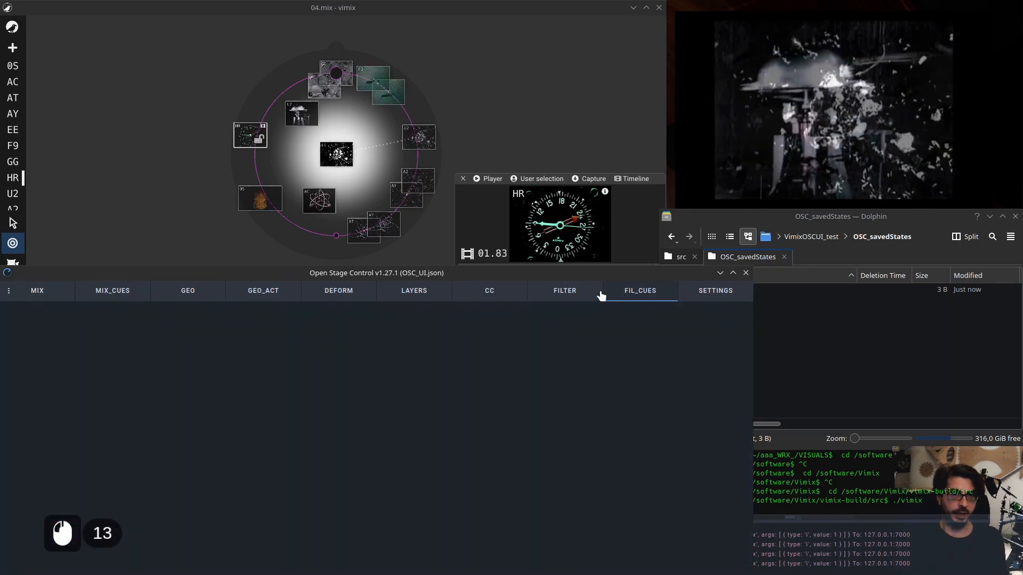
click(564, 291)
click(664, 451)
click(664, 451)
click(664, 450)
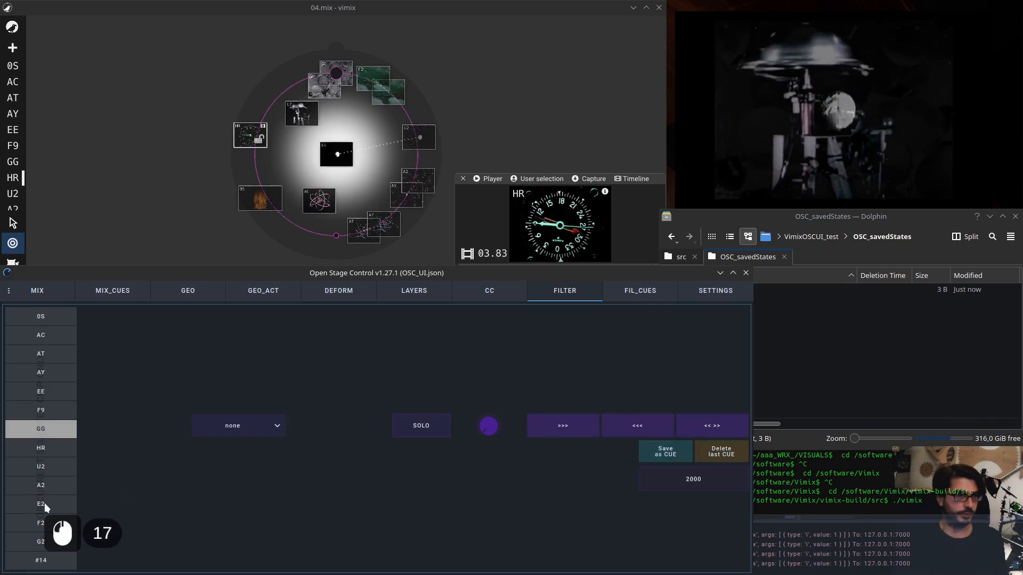
Apply the edge filter with the sobel method to source F2, save it as a filter cue four times and view the filter cues
click(42, 520)
click(245, 522)
click(257, 489)
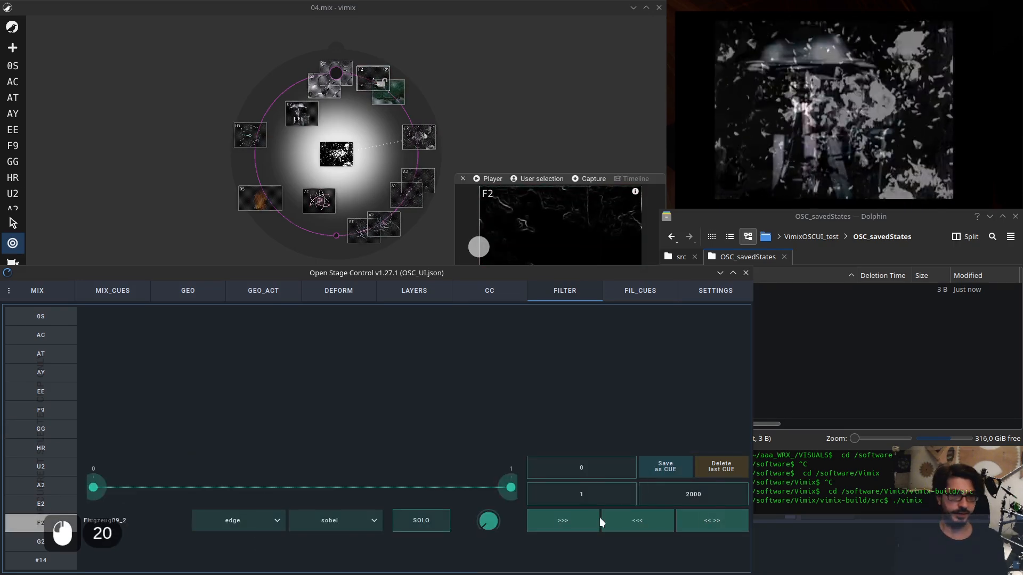
click(650, 296)
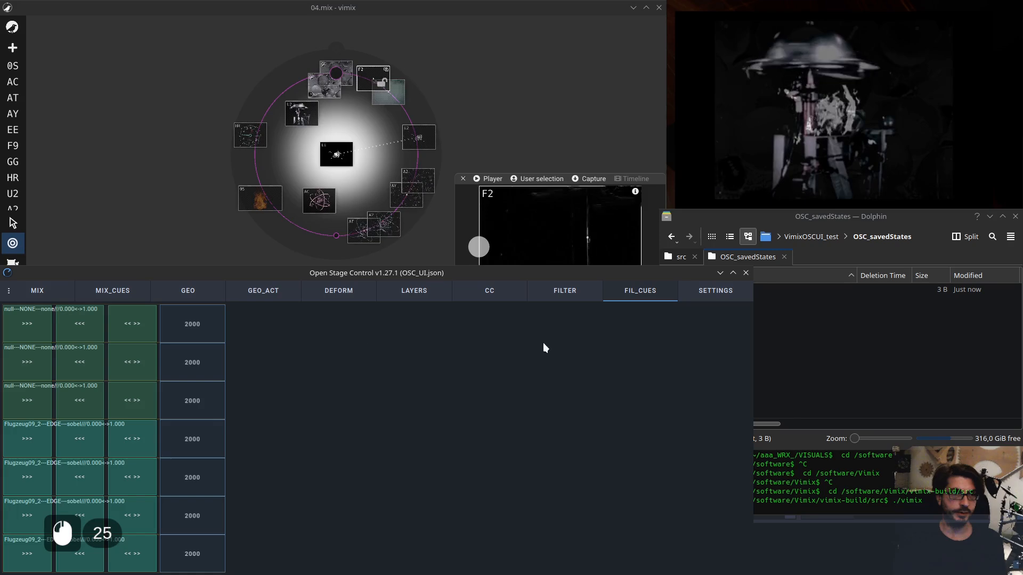
Save the state of the chosen MIX_CUES, FIL_CUES and SETTINGS tabs to the 04.state file on disk
click(719, 292)
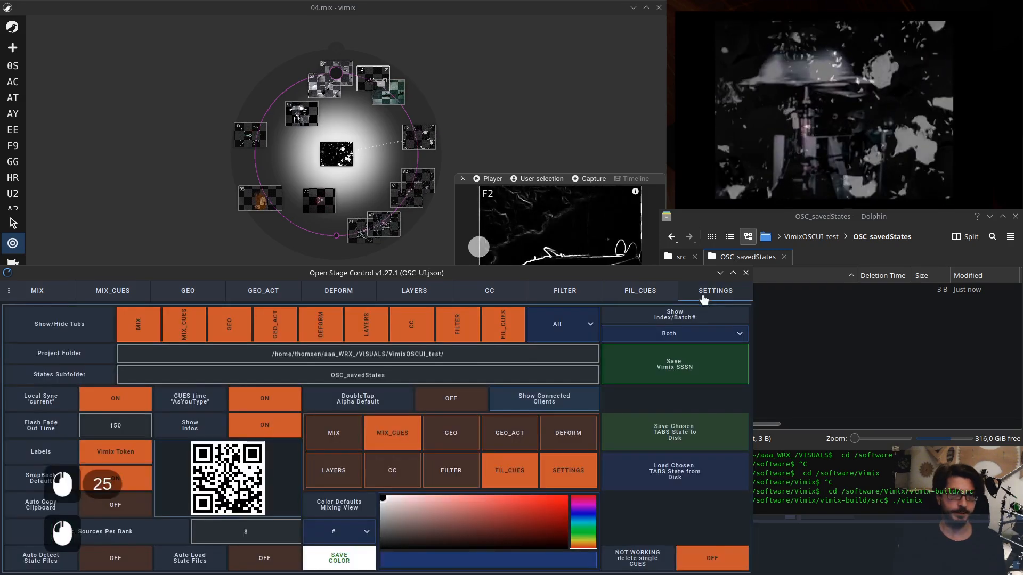
click(846, 299)
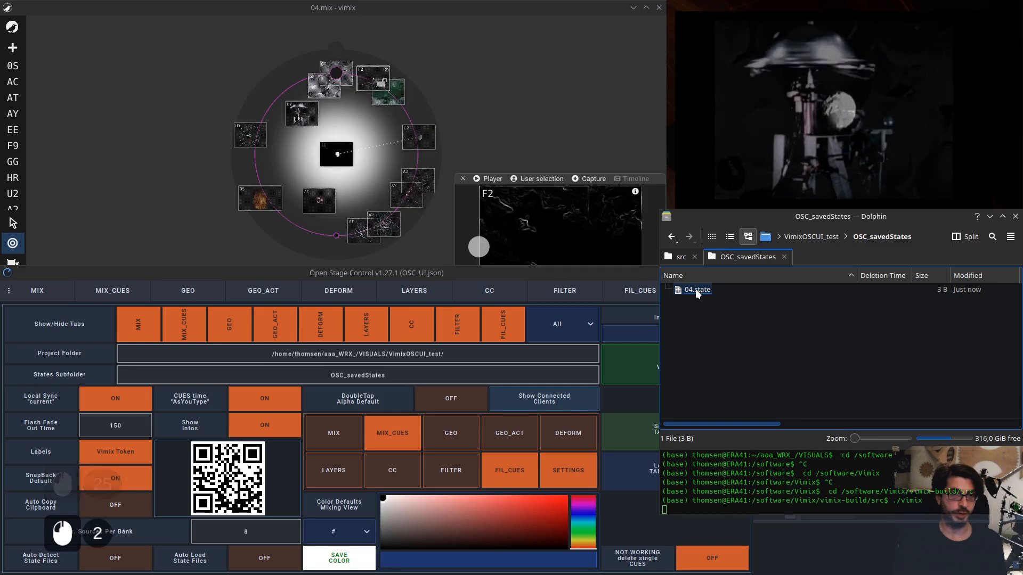
click(618, 273)
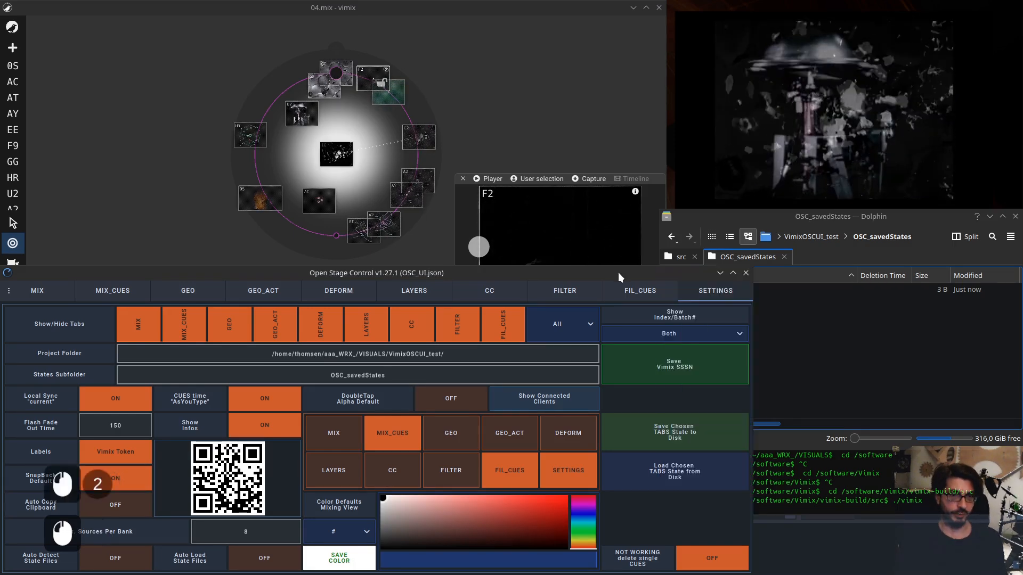
click(683, 430)
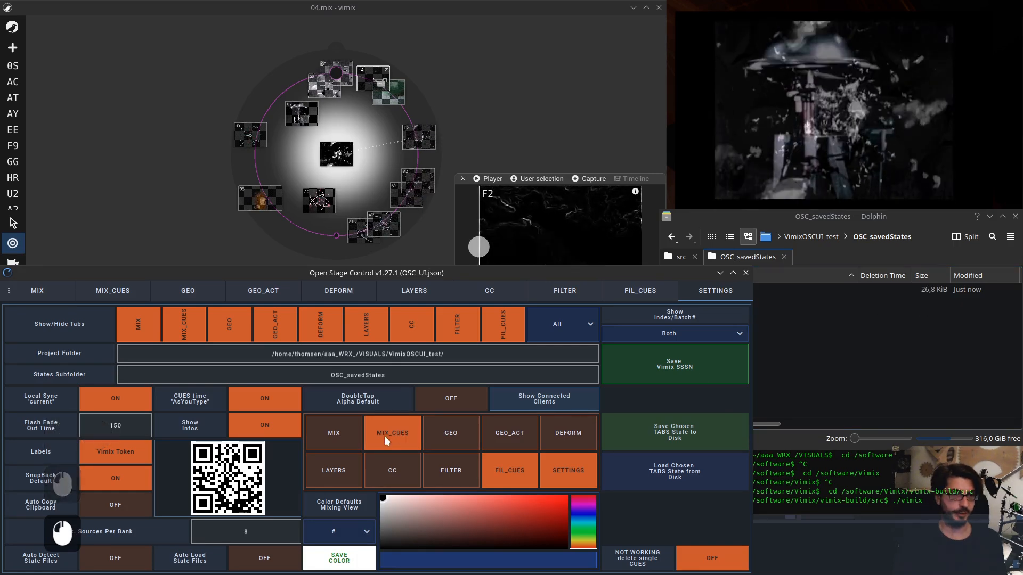
Deselect all tabs chosen for saving and try to save the state to disk without a selection
click(512, 468)
click(581, 469)
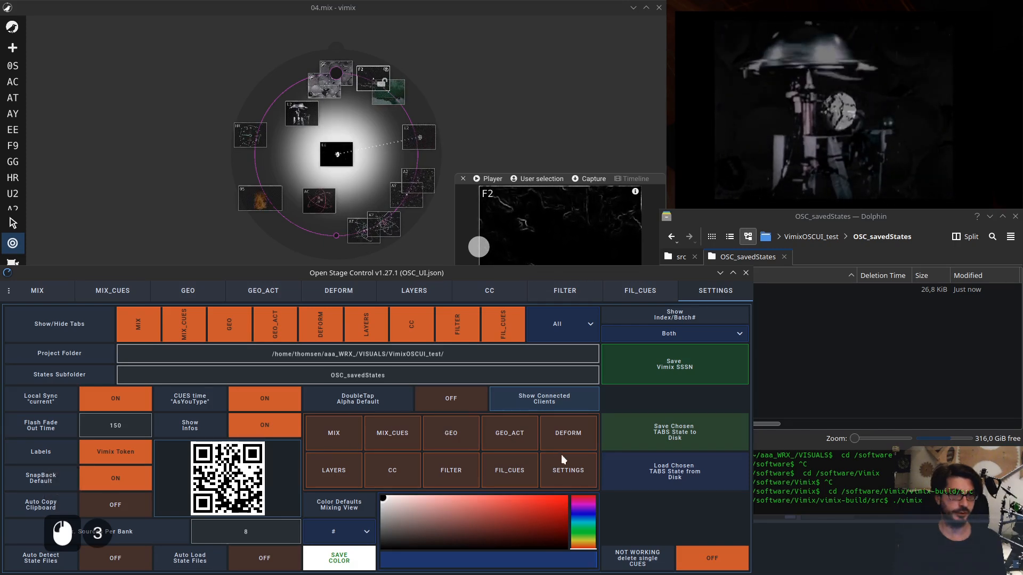
click(676, 433)
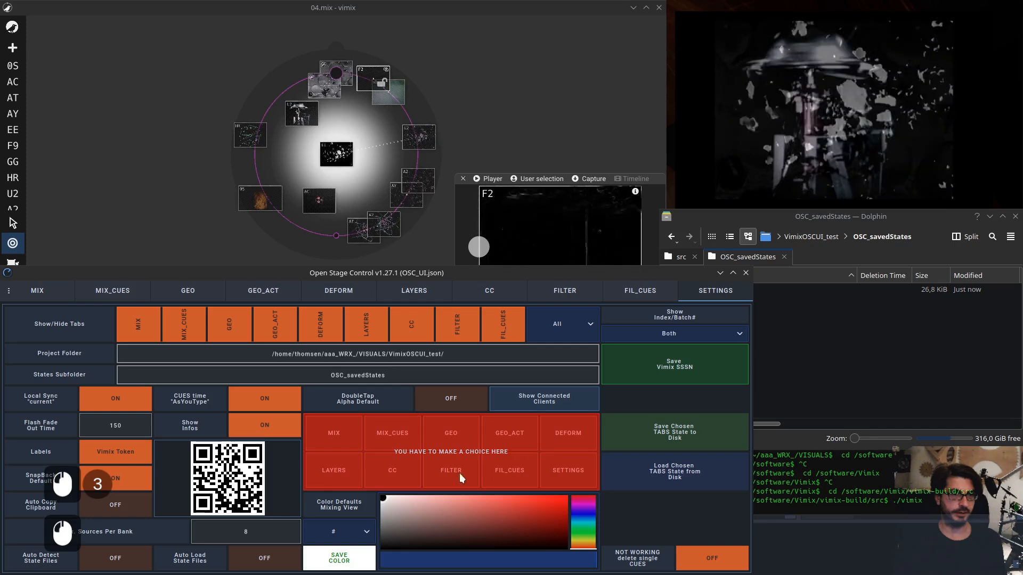
Choose the MIX_CUES, FIL_CUES and SETTINGS tabs again and save their state to disk once more
click(394, 434)
click(506, 468)
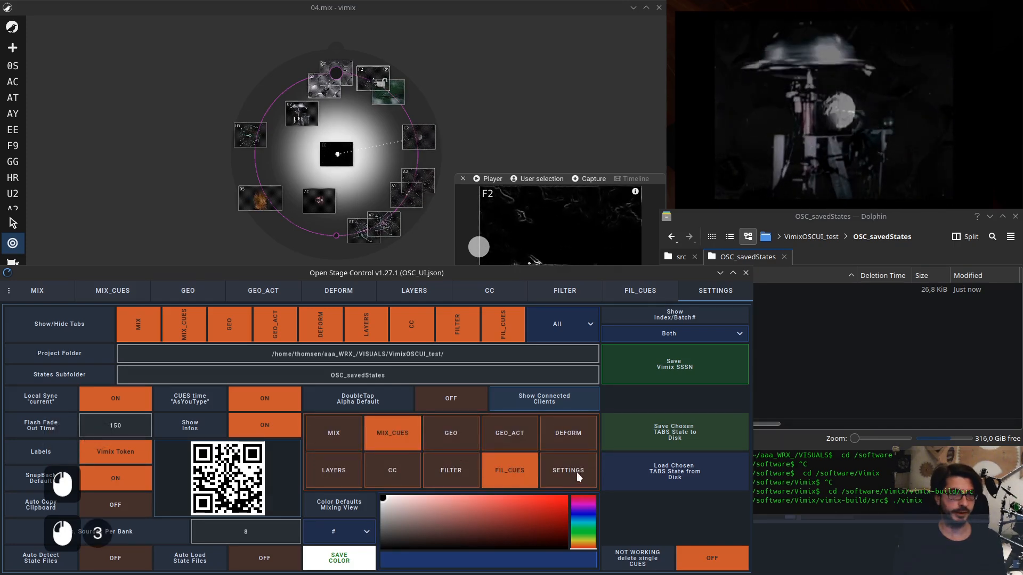
click(694, 431)
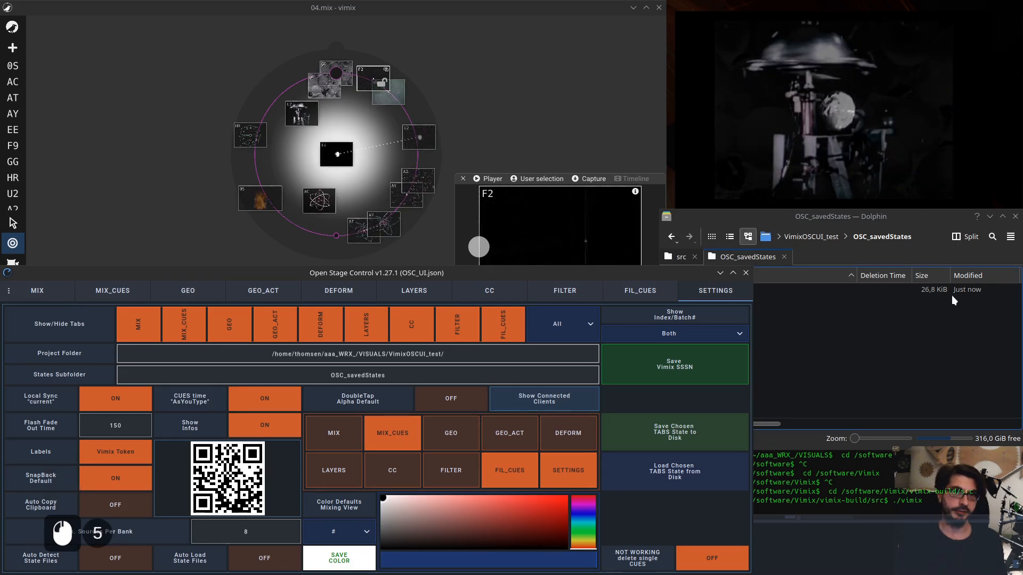
Open the 04.state file in KWrite to examine the saved cue data and close the editor
click(932, 291)
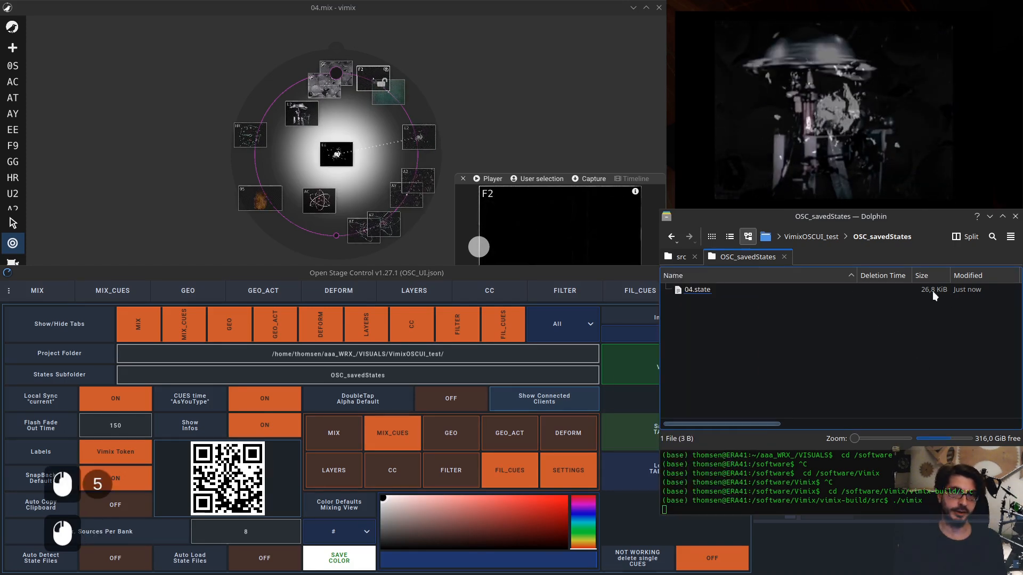
right_click(712, 288)
click(775, 300)
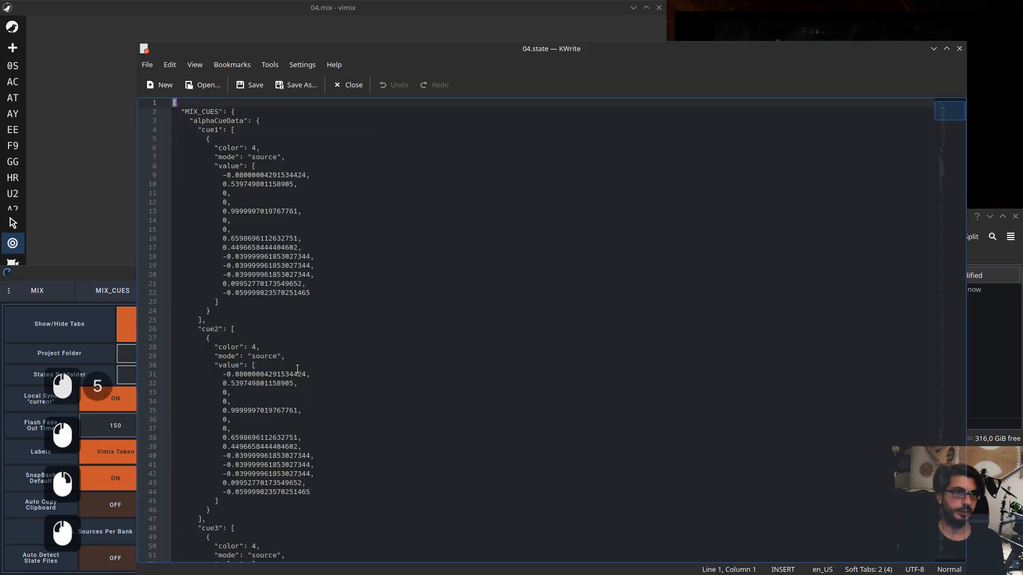
click(960, 48)
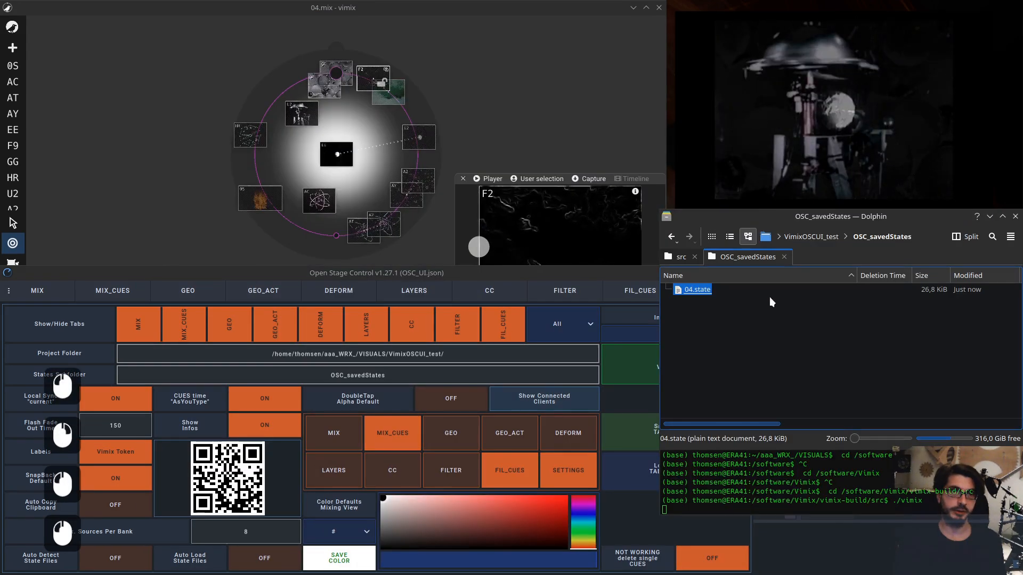
Delete the saved mix cues from the MIX page and check the MIX_CUES list
click(629, 275)
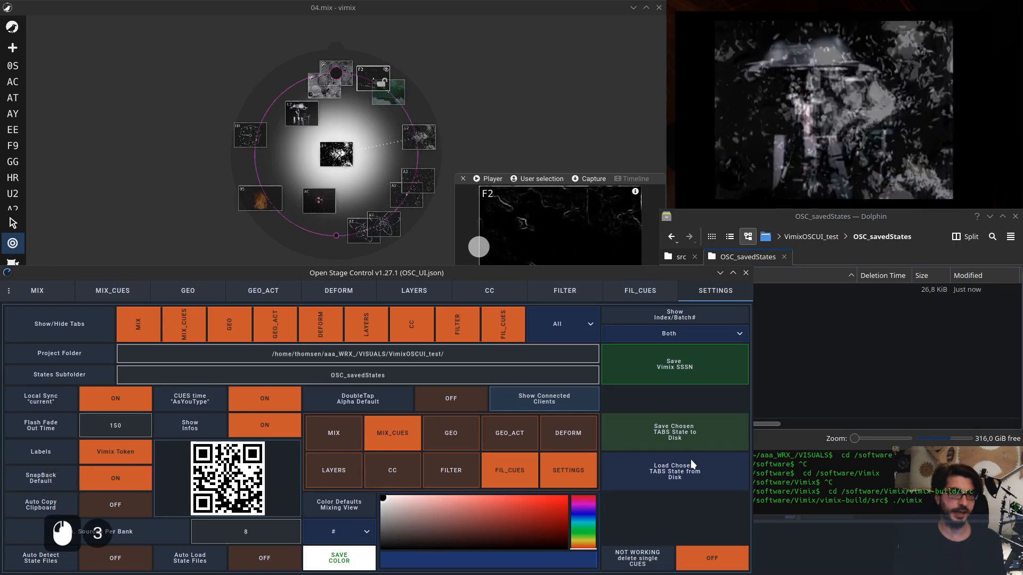
click(124, 295)
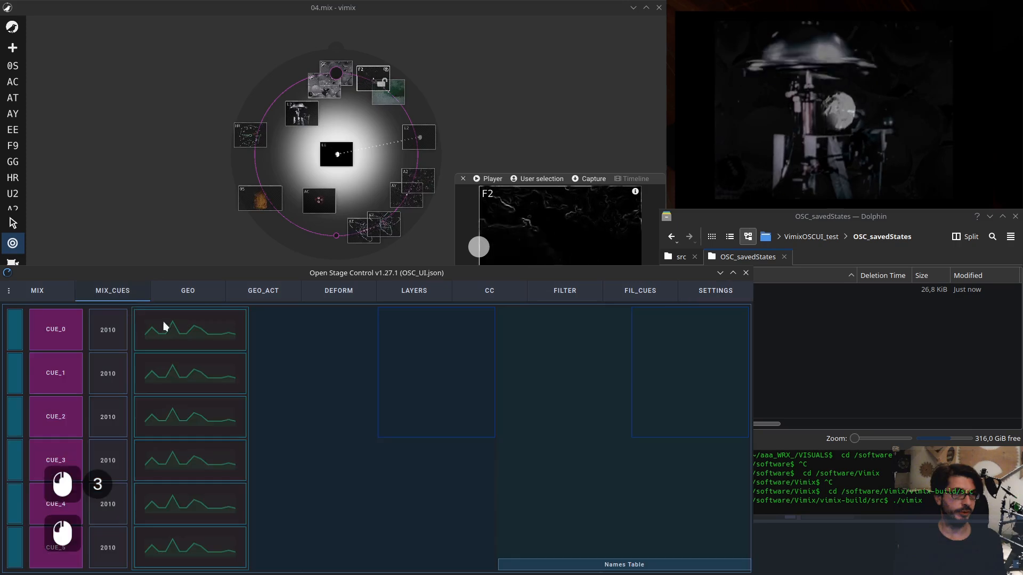
click(42, 289)
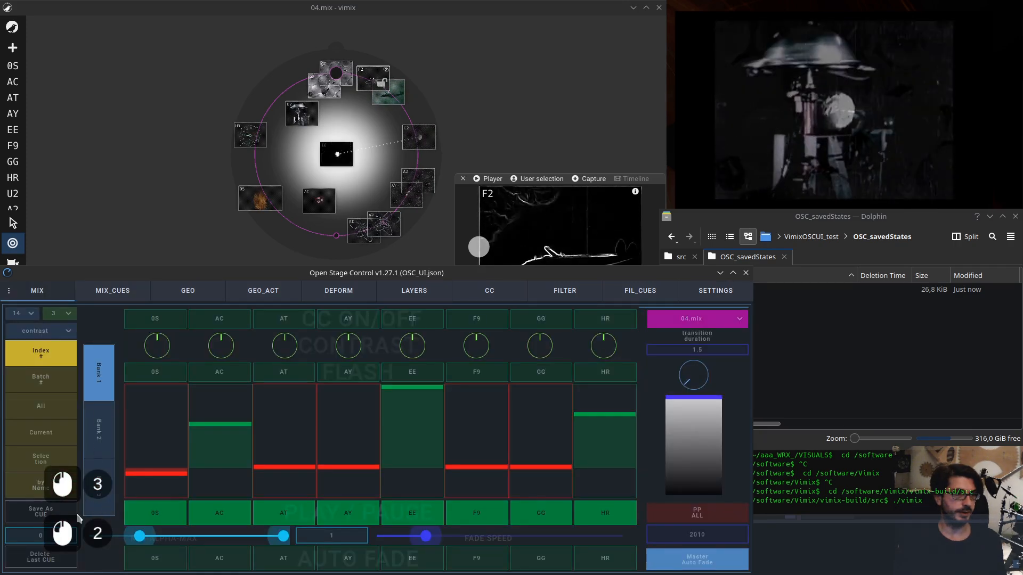
click(52, 559)
click(52, 559)
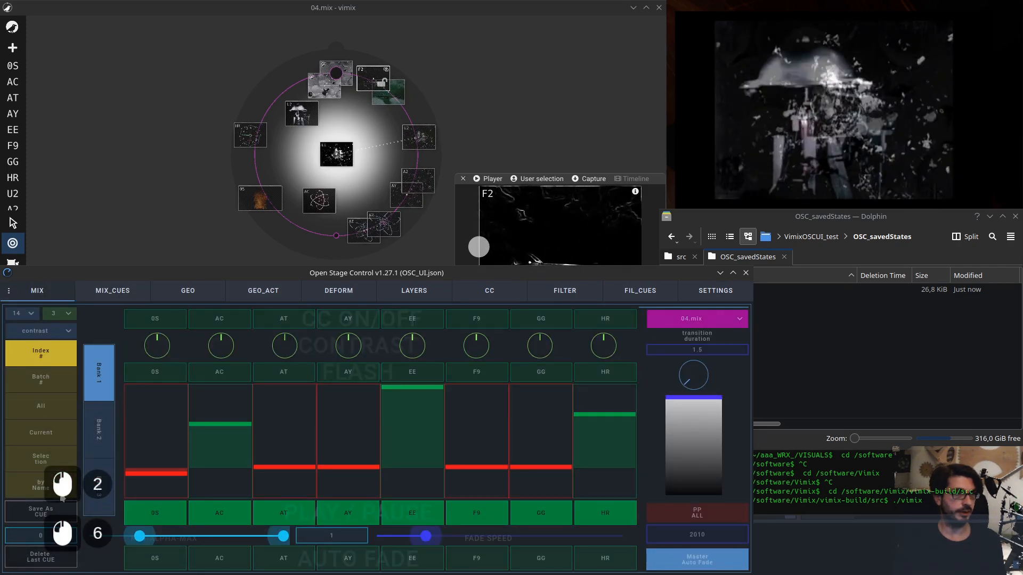
click(110, 299)
click(37, 292)
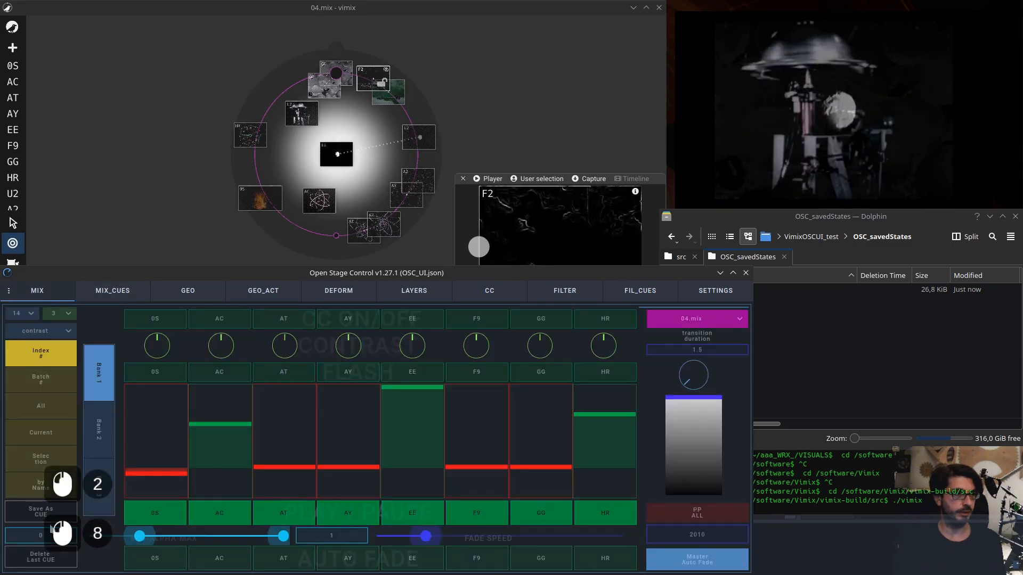
Delete all saved filter cues from the FILTER page and check the FIL_CUES list
click(569, 291)
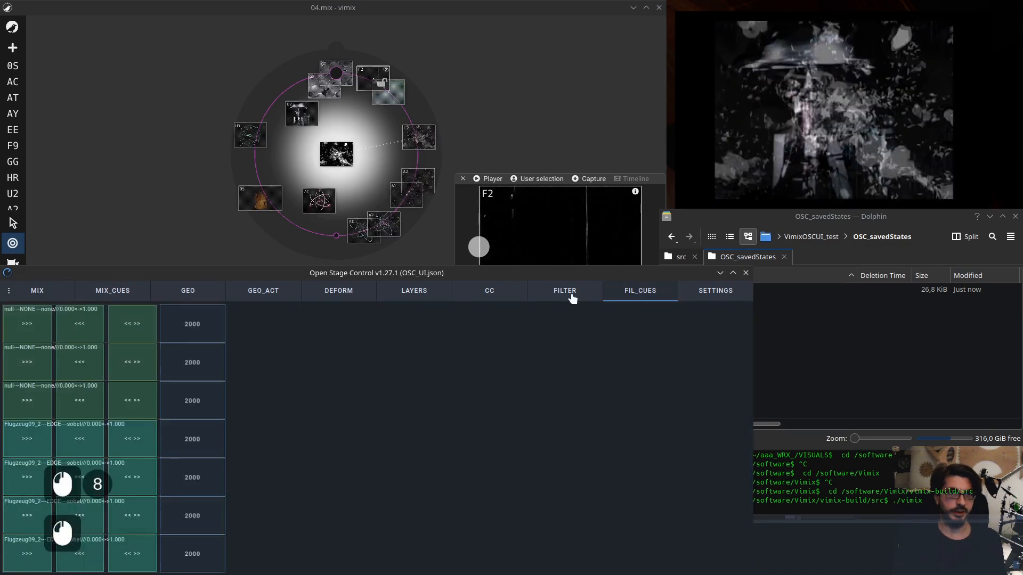
click(719, 464)
click(718, 463)
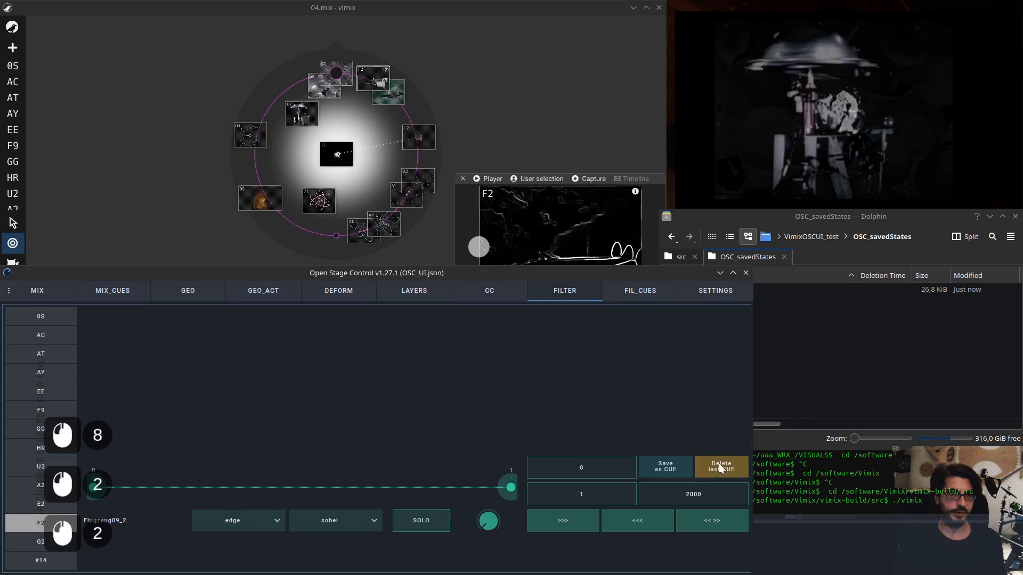
click(718, 464)
click(718, 463)
click(718, 463)
click(719, 463)
click(719, 463)
click(718, 464)
click(640, 291)
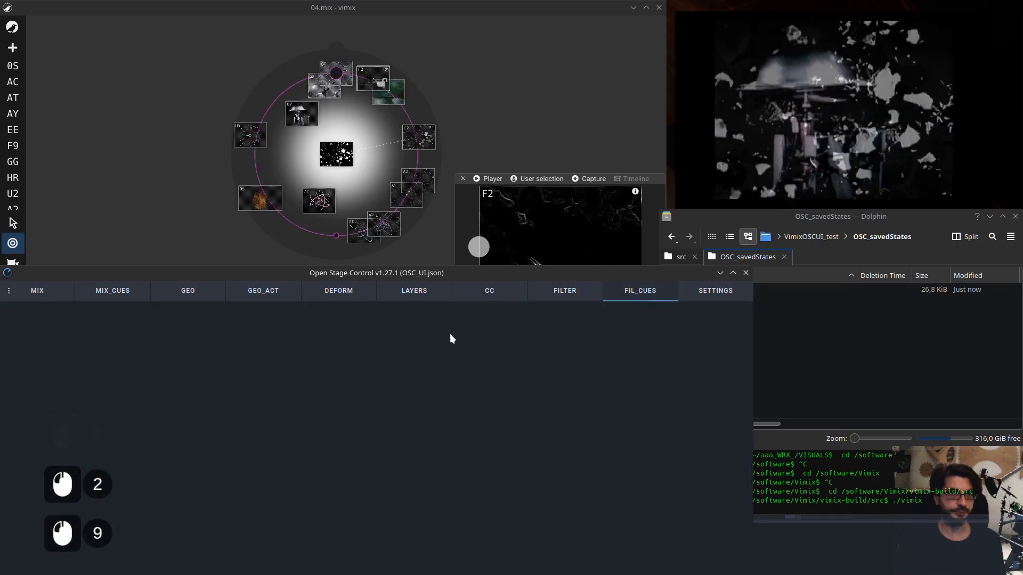
Choose only the MIX_CUES and FIL_CUES tabs, leaving SETTINGS deselected, and load the chosen tabs' state from disk
click(730, 300)
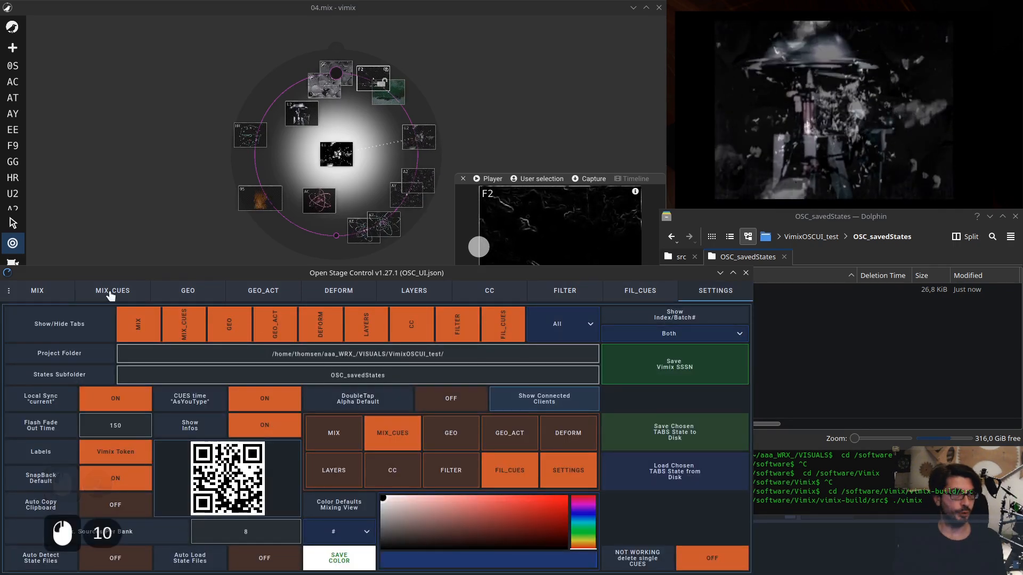
click(398, 437)
click(395, 431)
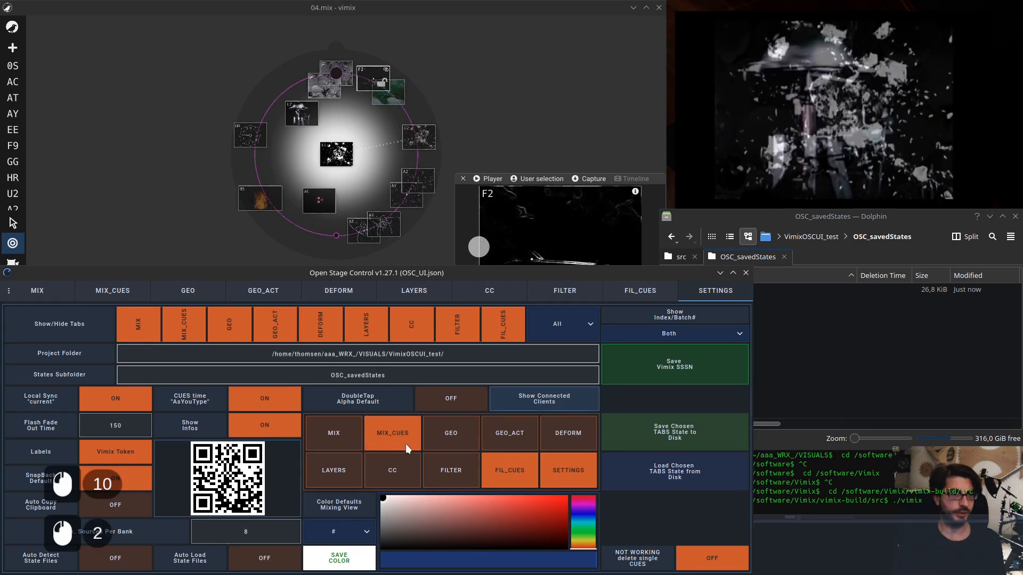
click(514, 473)
click(514, 472)
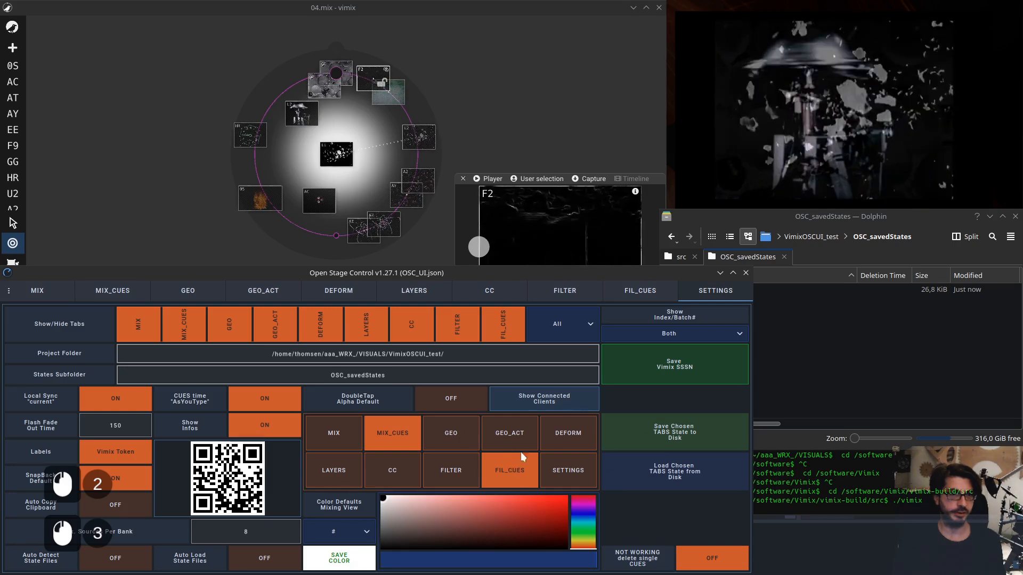
click(679, 463)
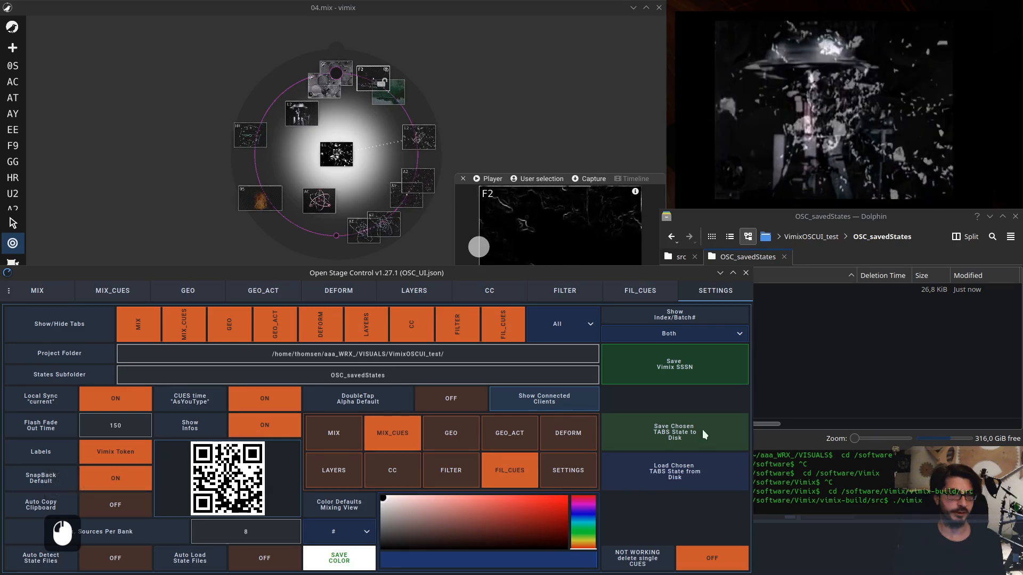
View the 04.state file in Dolphin and enable Auto Detect State Files in the Open Stage Control settings
click(795, 349)
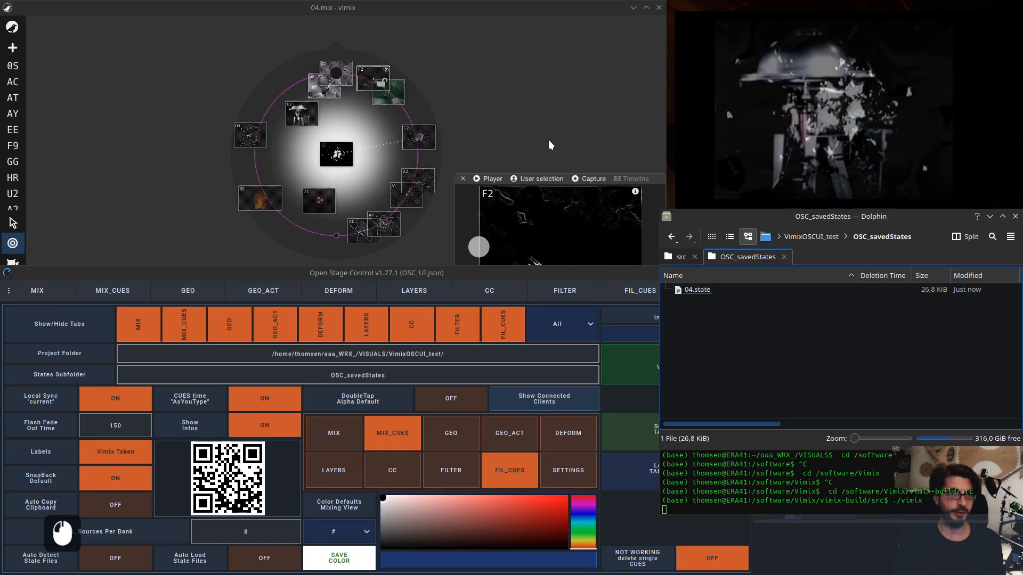
click(564, 273)
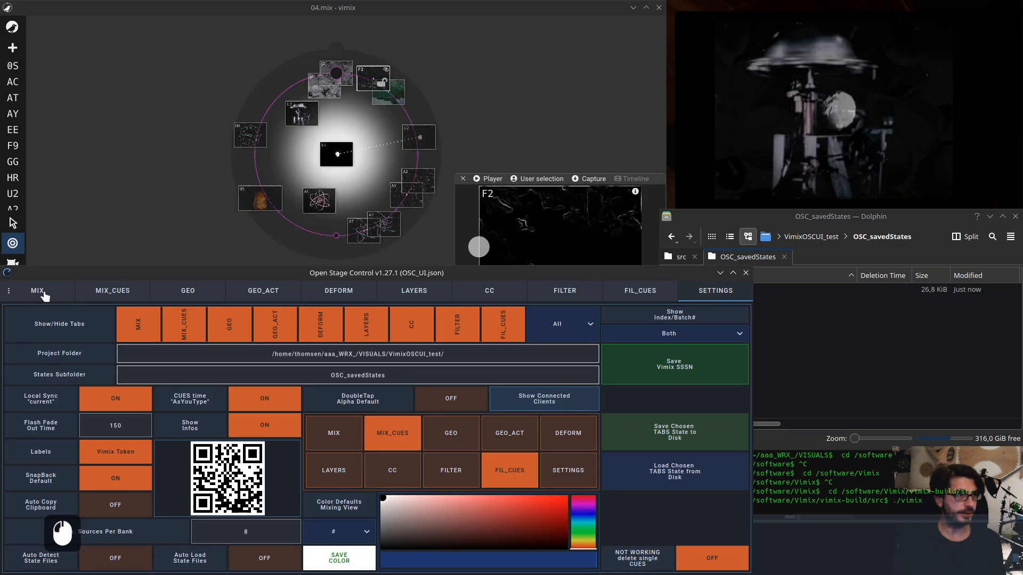
click(132, 563)
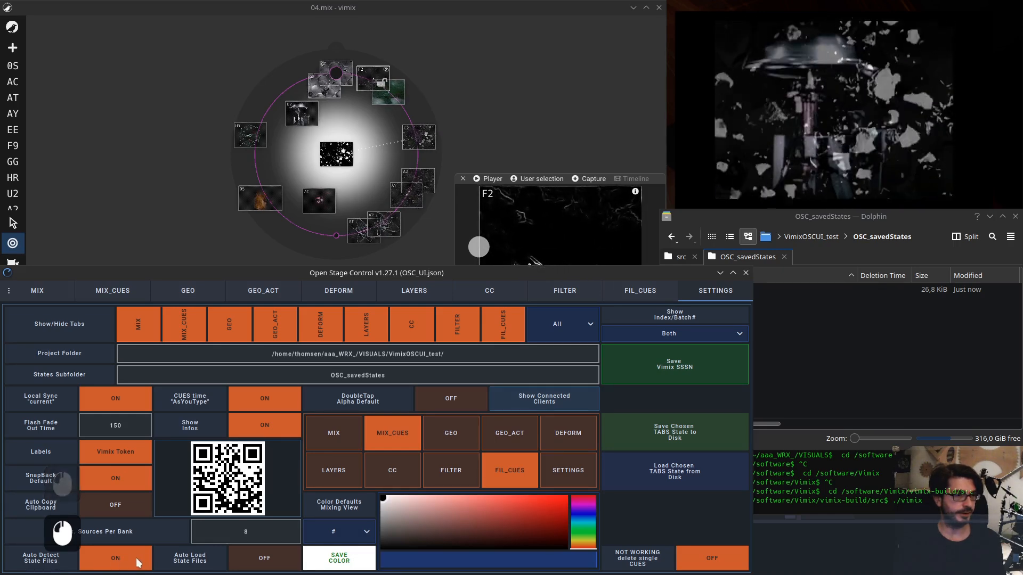
Load the 02.mix session from the MIX page
click(39, 291)
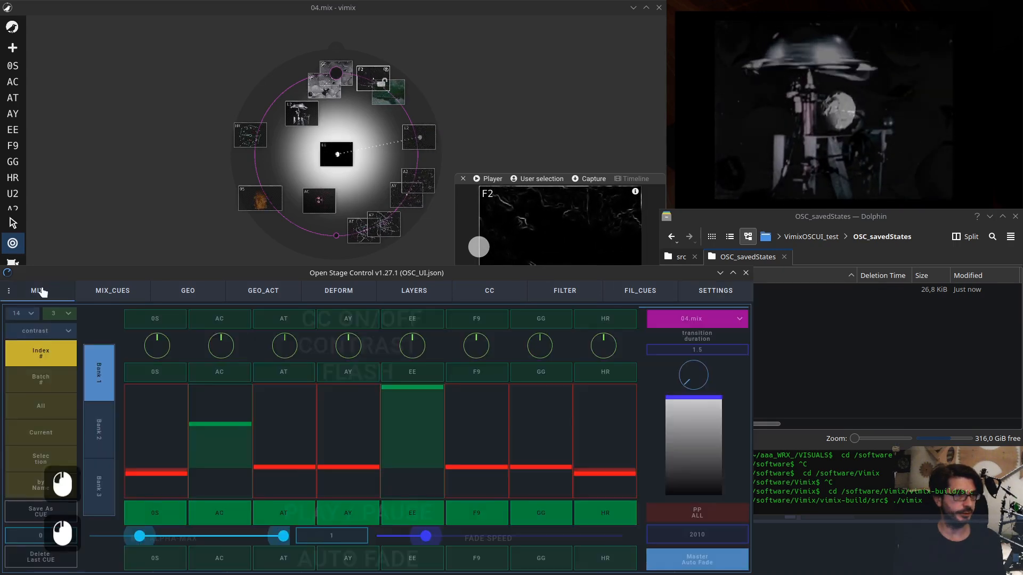
click(704, 316)
click(691, 347)
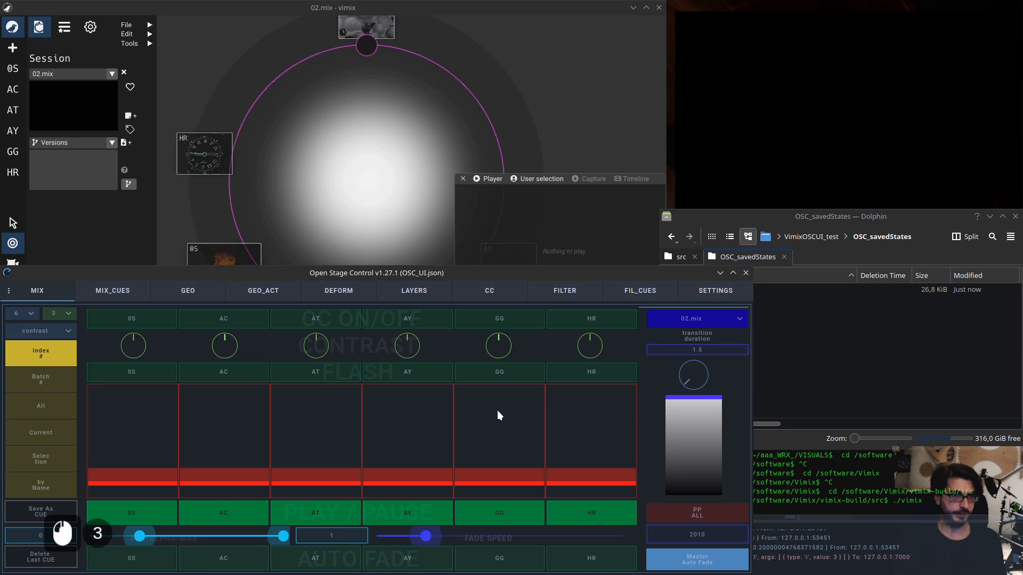
Show the mixer by batch and raise the alpha levels of batches B#0, B#1 and B#2
click(41, 378)
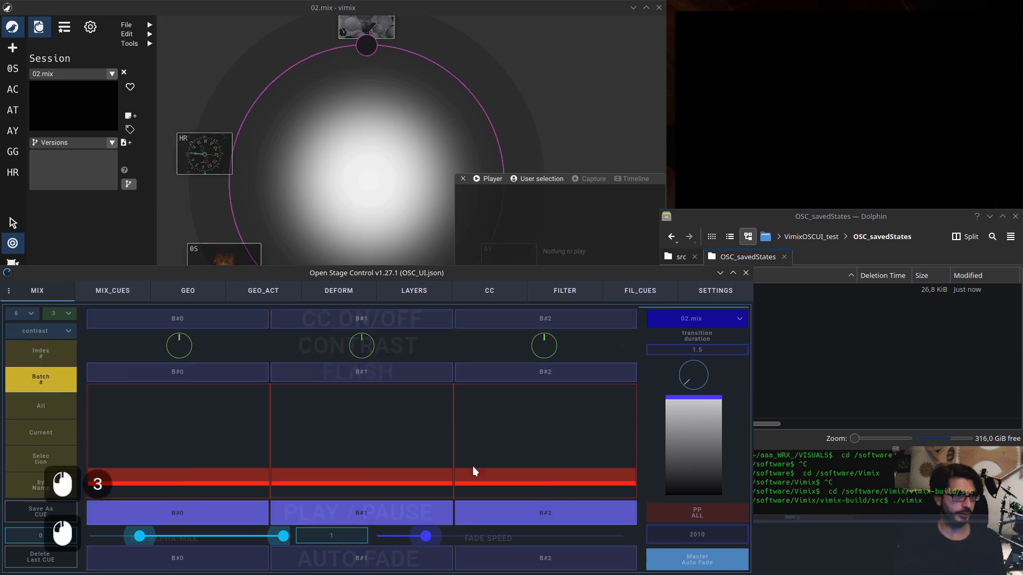
click(372, 477)
click(529, 469)
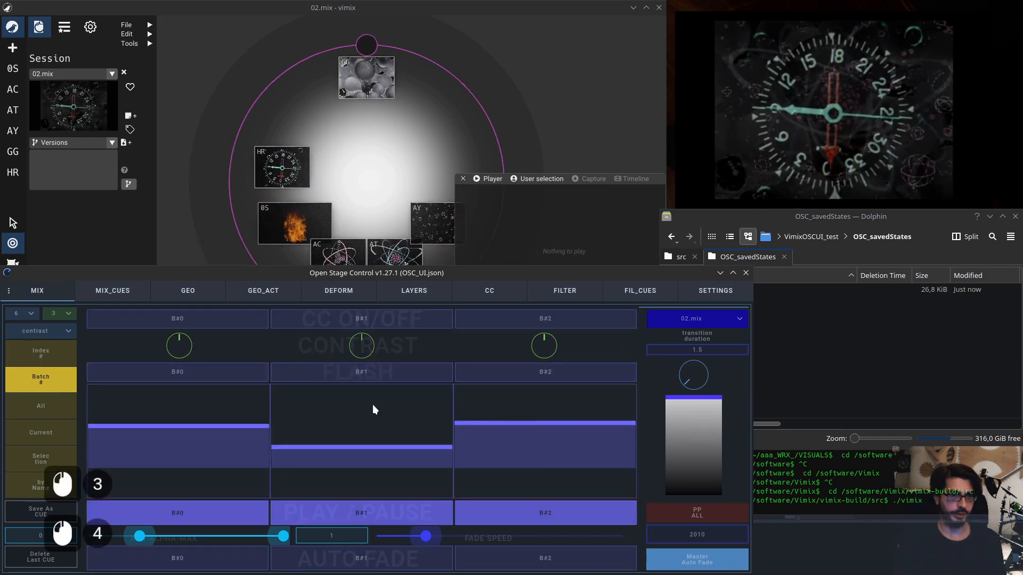
Load the 04.mix session and check the auto detection settings while the state file prompt stays open
click(711, 317)
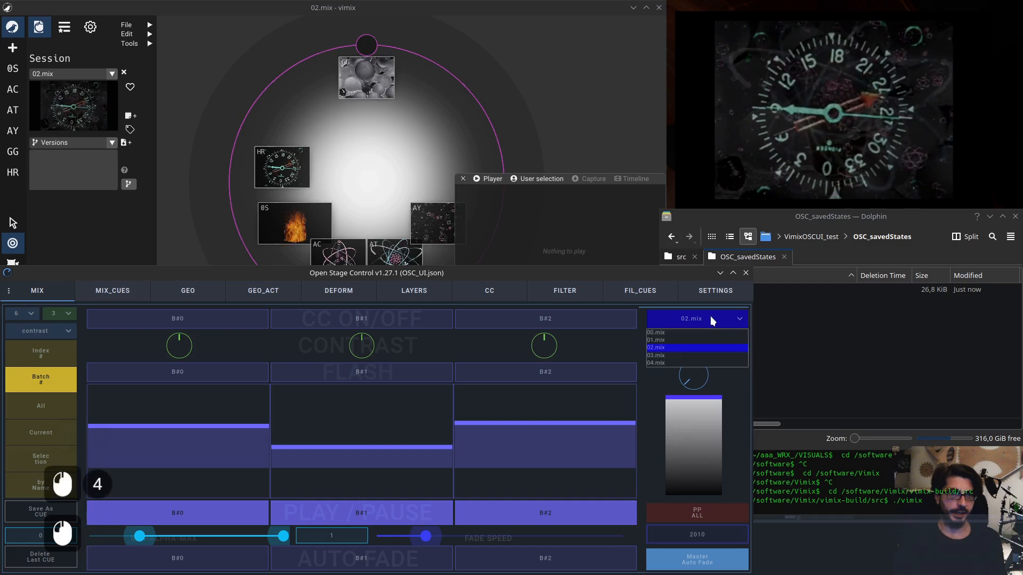
click(686, 362)
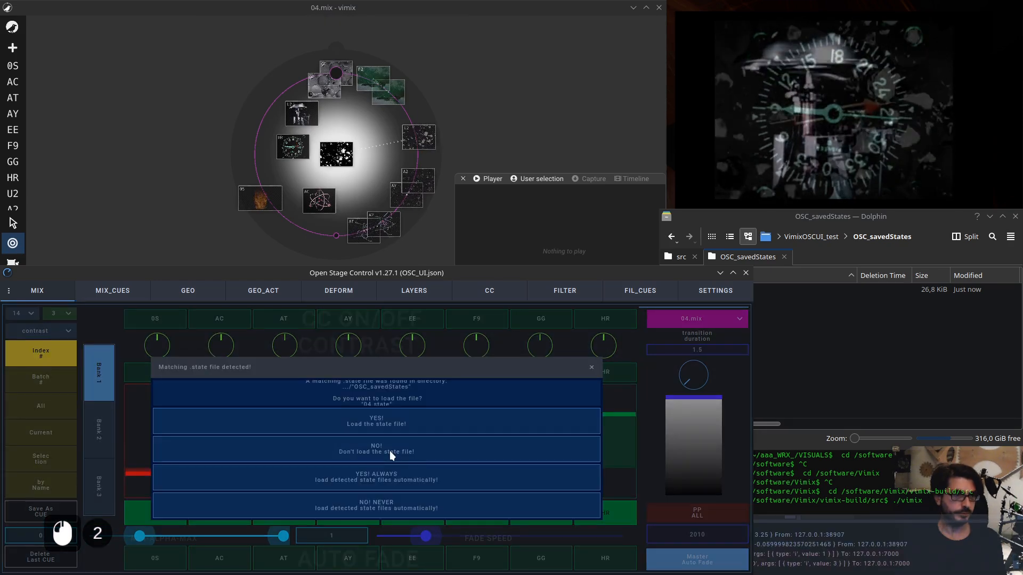
click(419, 369)
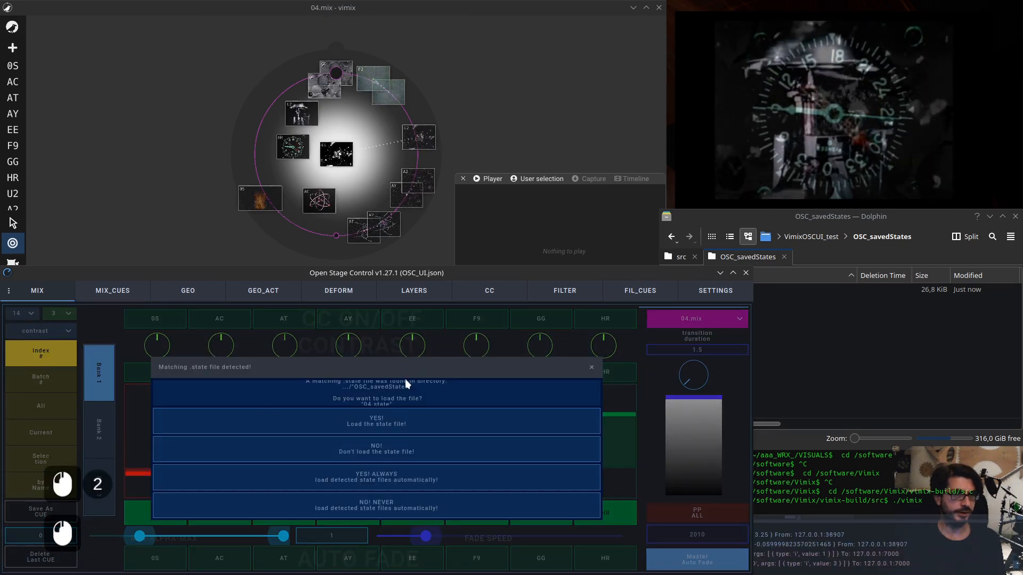
click(708, 294)
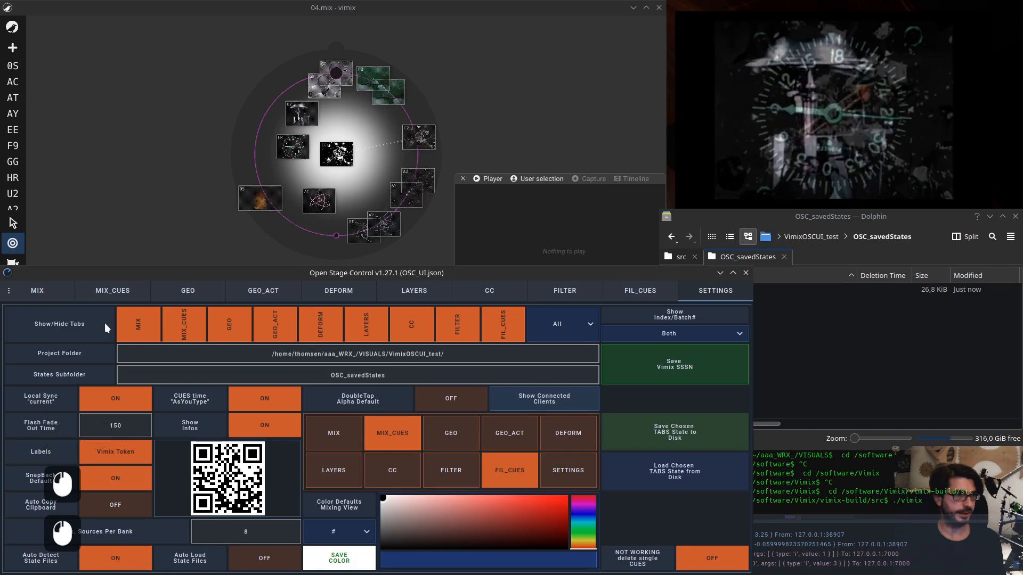
click(70, 293)
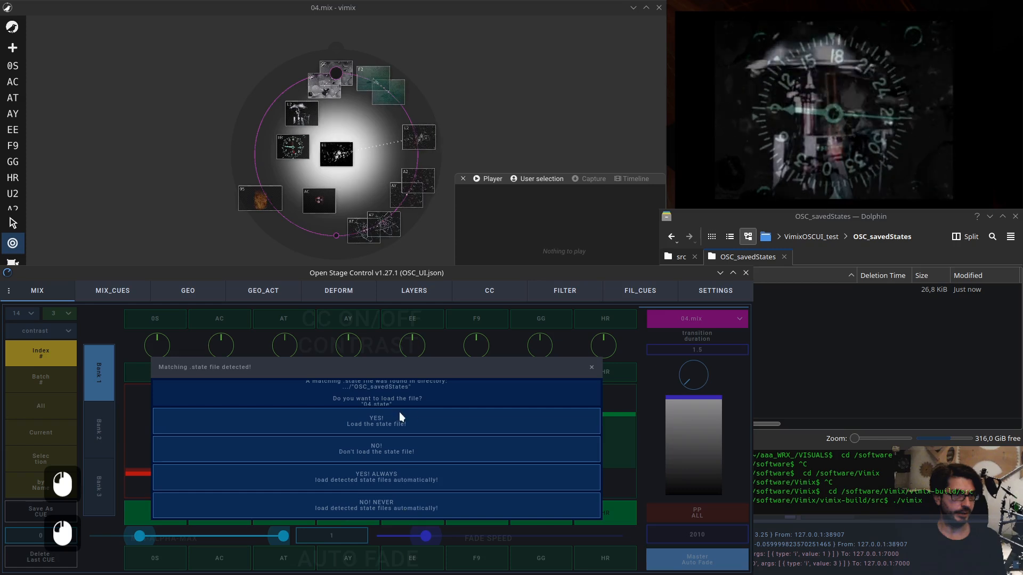
Locate the 04.state file in Dolphin and enlarge the Open Stage Control window to show the full state file prompt
click(804, 346)
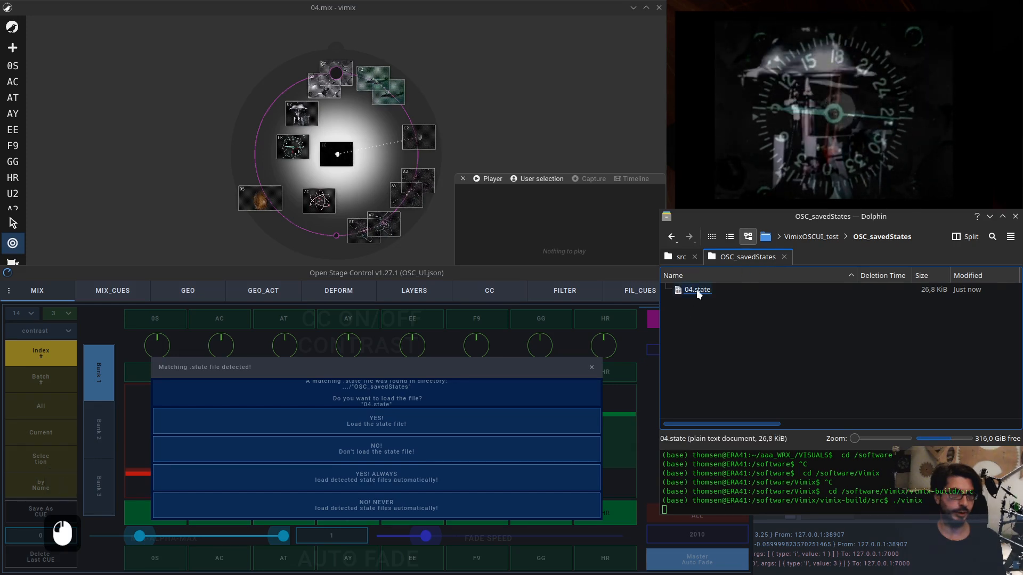
click(441, 371)
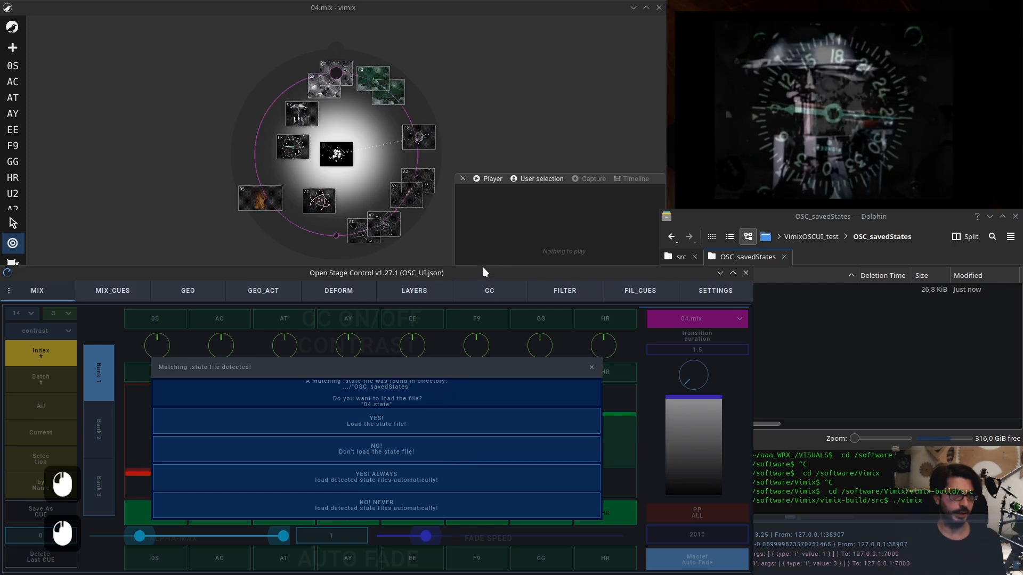
drag(482, 267, 482, 217)
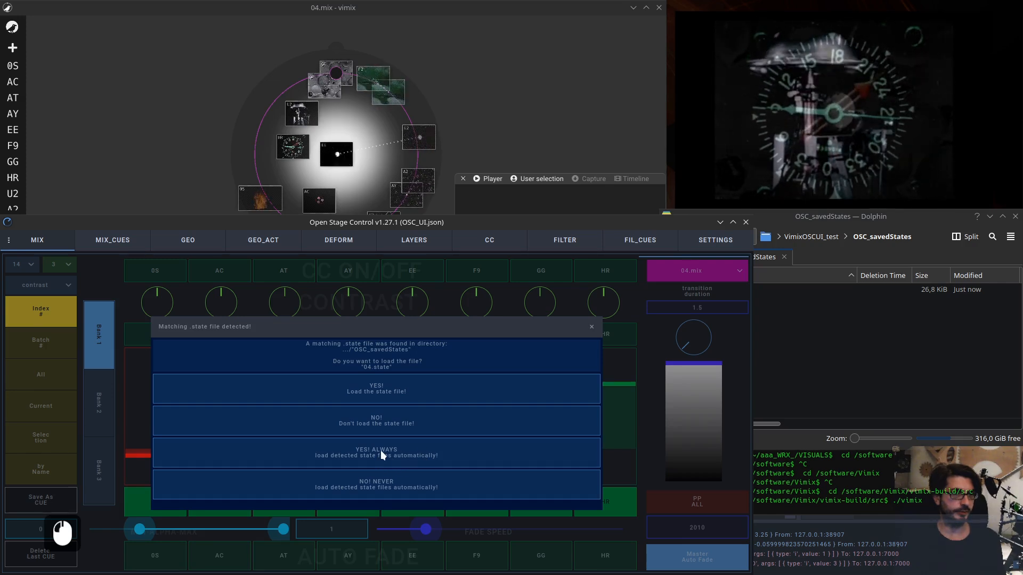
Choose to always load detected state files automatically and check the Auto Load State Files setting before and after
click(709, 249)
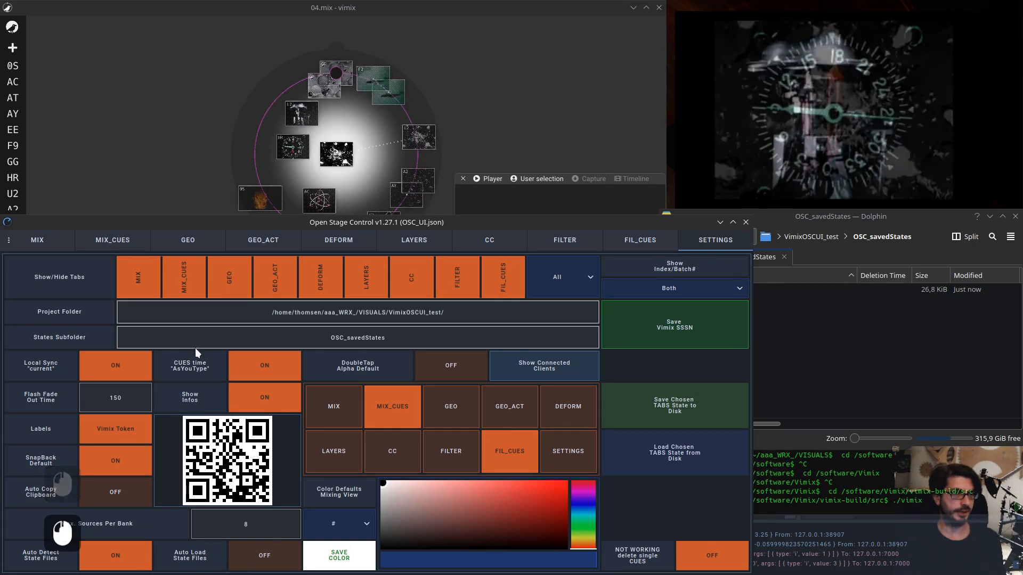
click(37, 240)
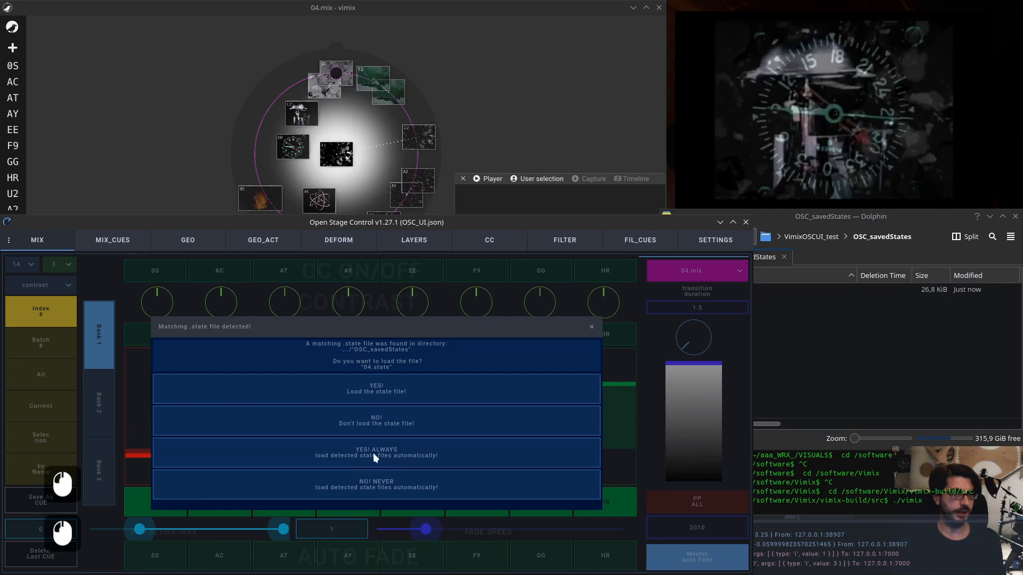
click(418, 459)
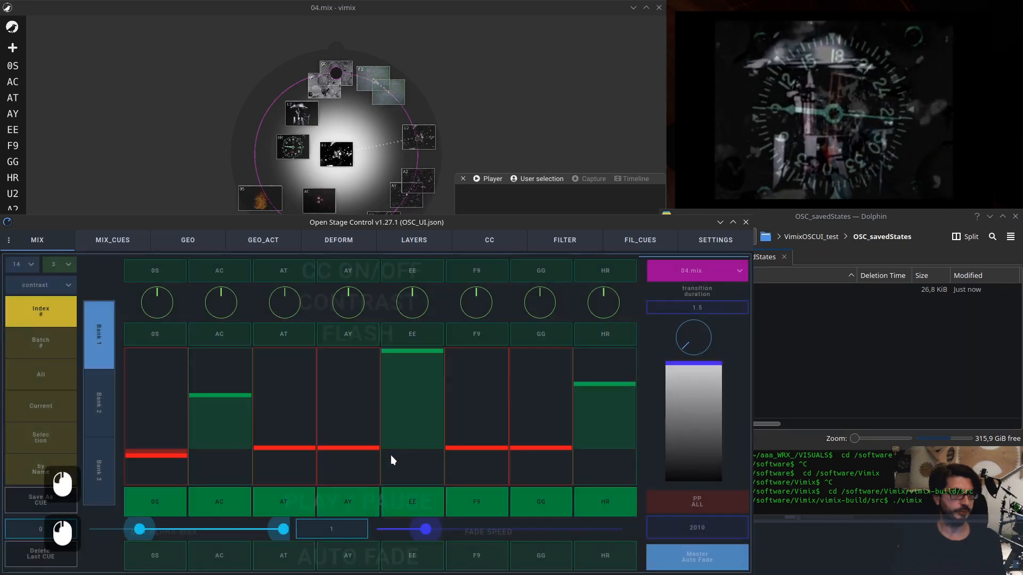
click(719, 242)
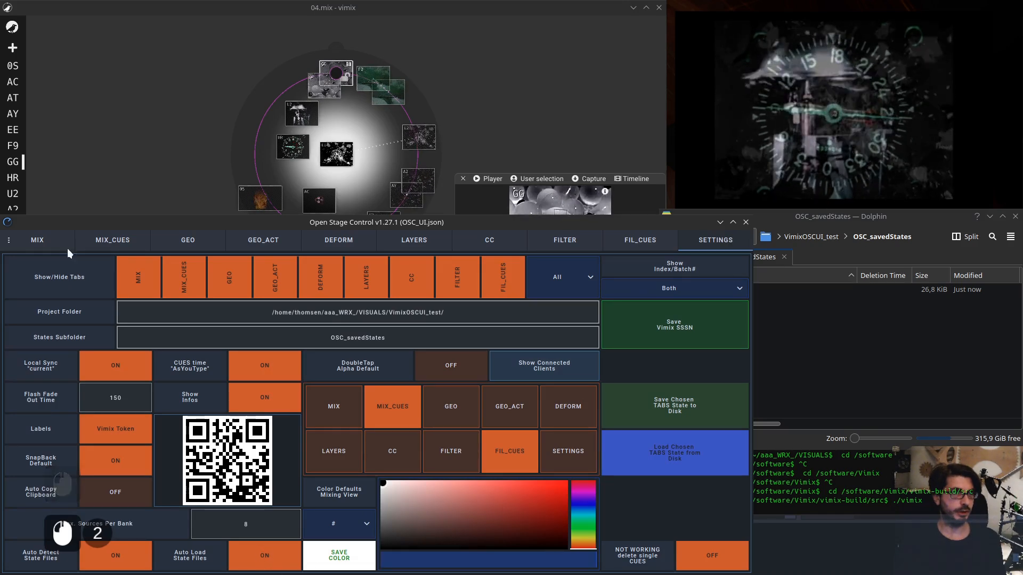
Examine the MIX, MIX_CUES and FIL_CUES pages for the cues loaded from the state file
click(41, 241)
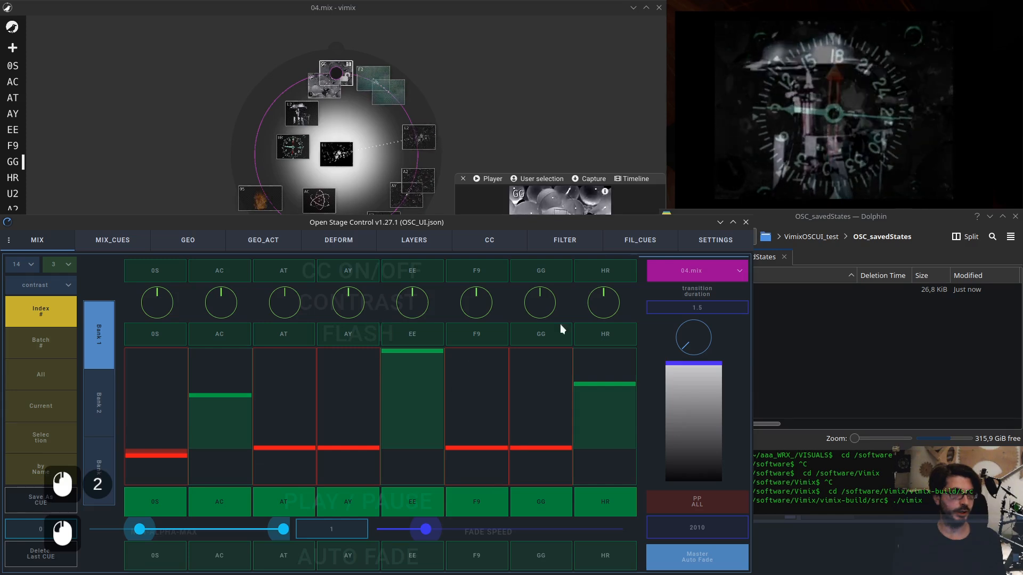
click(109, 241)
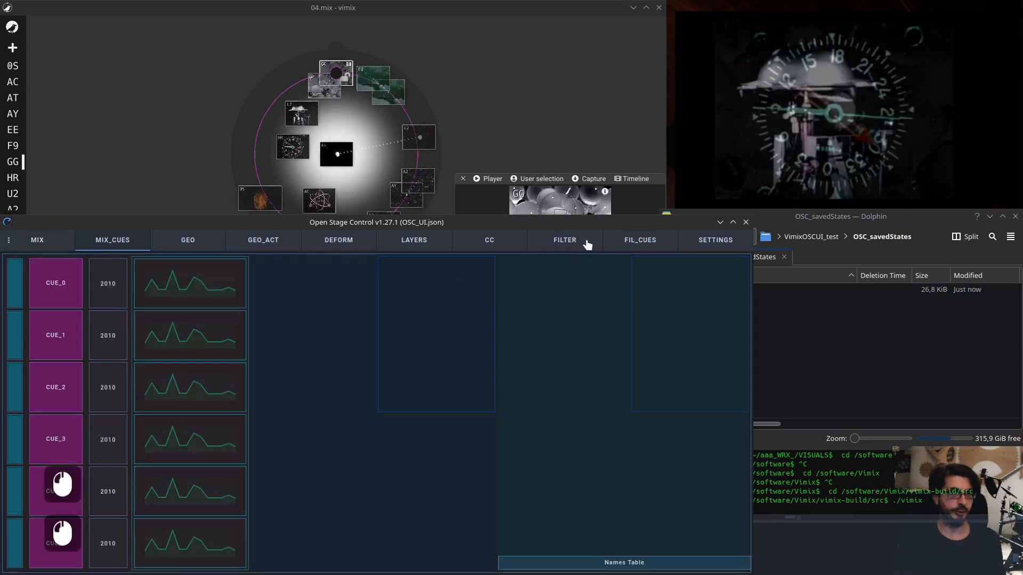
click(634, 241)
click(48, 243)
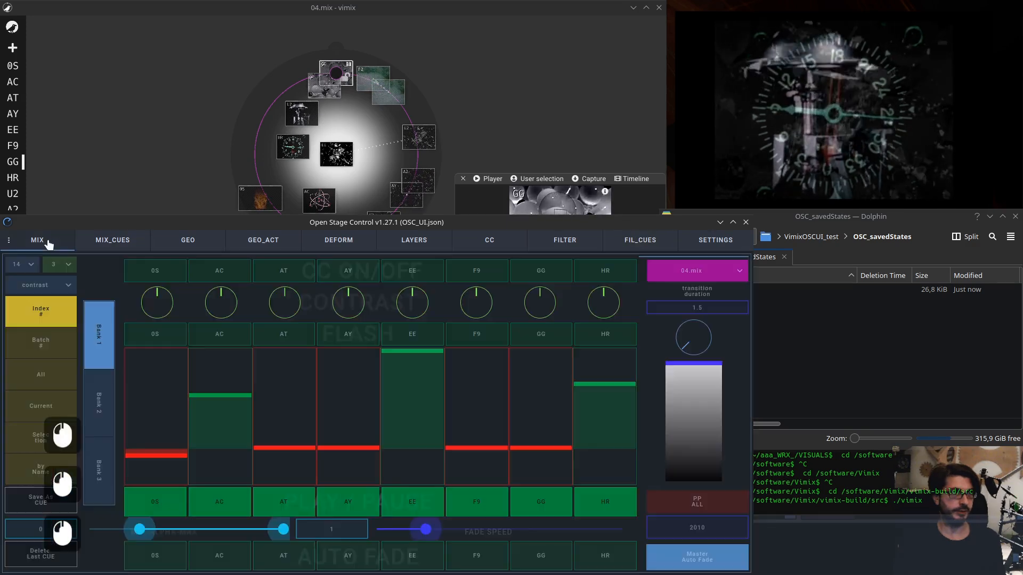
click(106, 243)
click(40, 244)
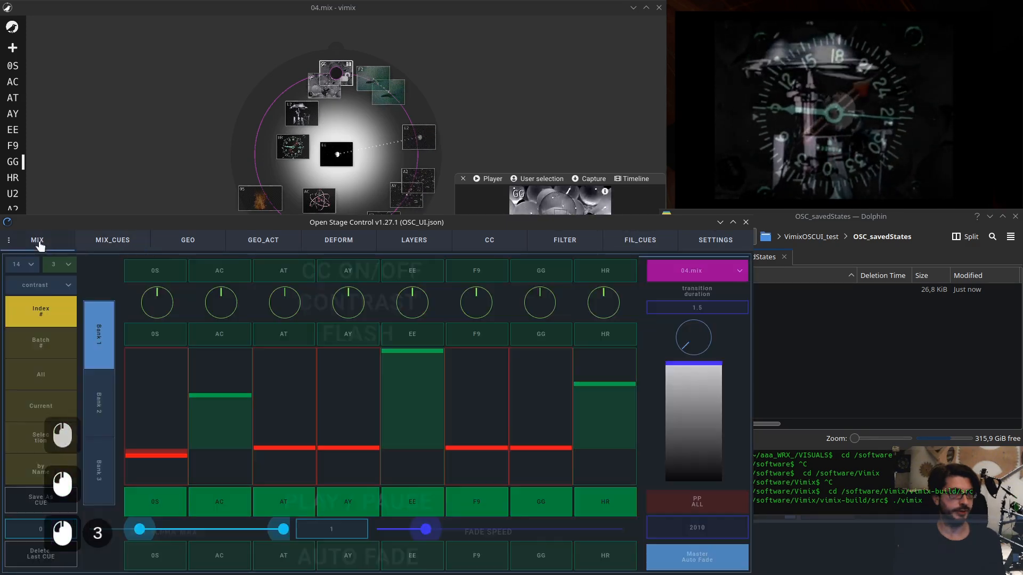
Delete the most recent mix cues down to CUE_0, checking the MIX_CUES and FIL_CUES pages before returning to MIX
click(46, 553)
click(46, 553)
click(46, 553)
click(46, 552)
click(46, 552)
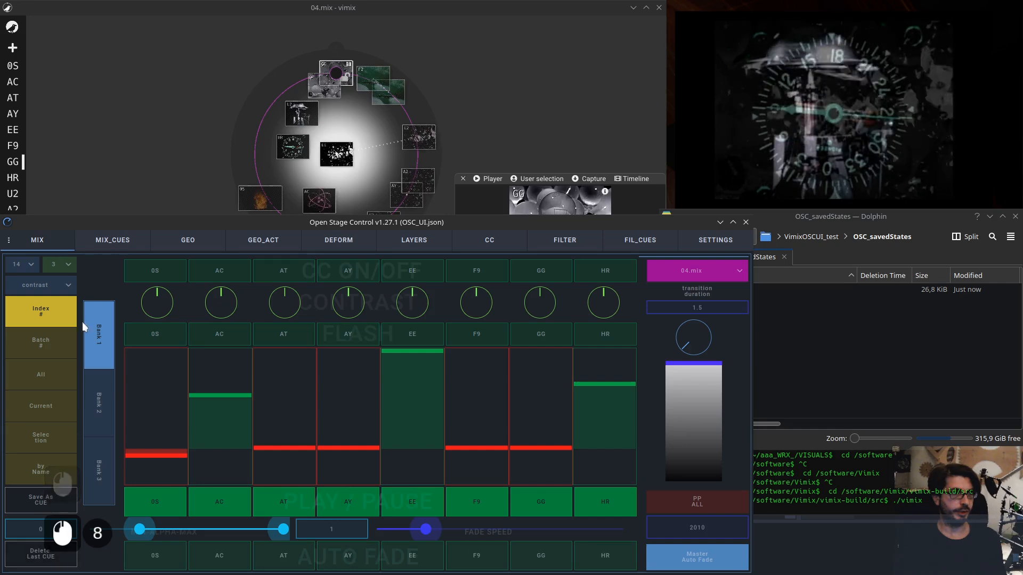
double_click(110, 240)
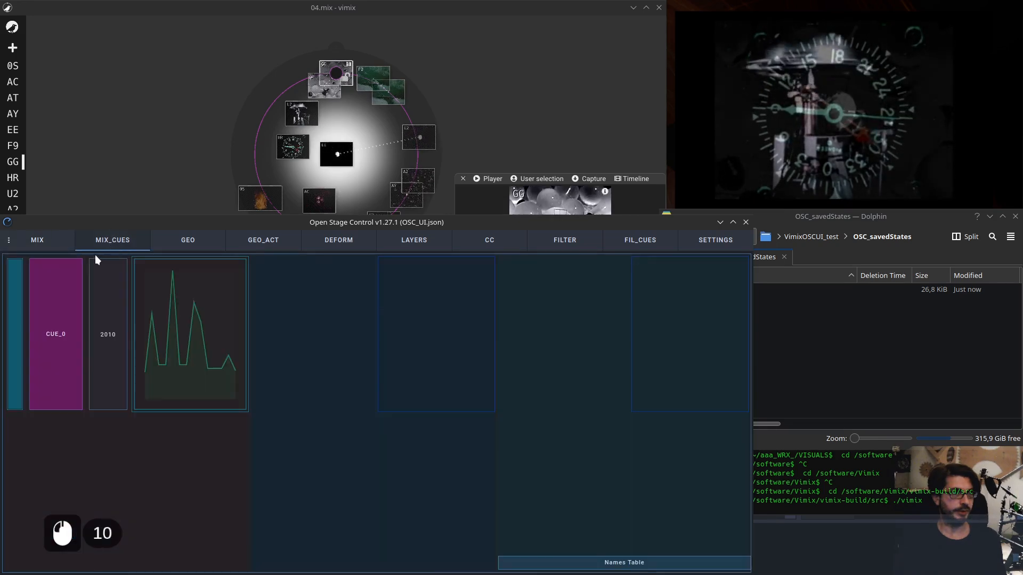
click(630, 243)
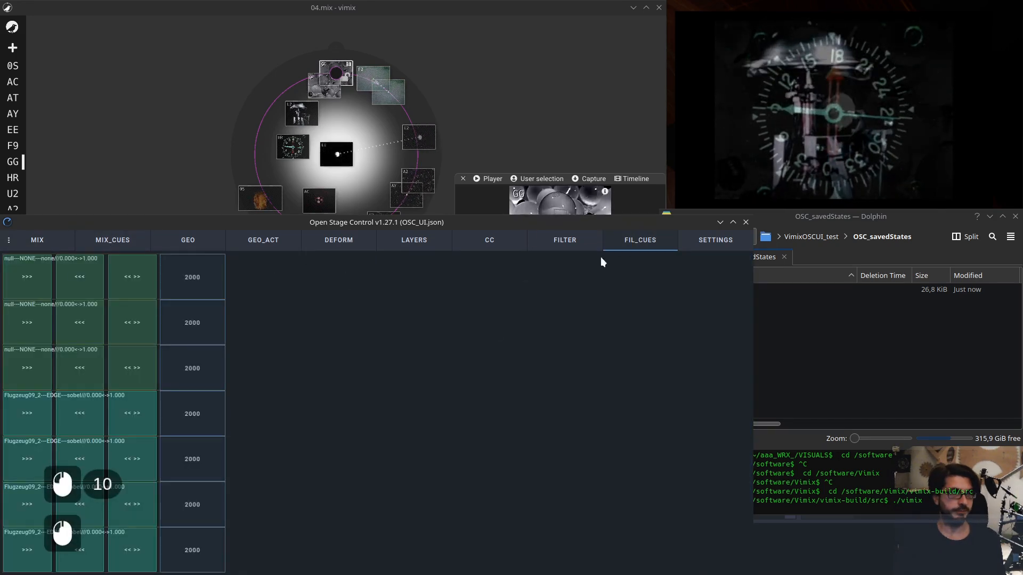
click(38, 240)
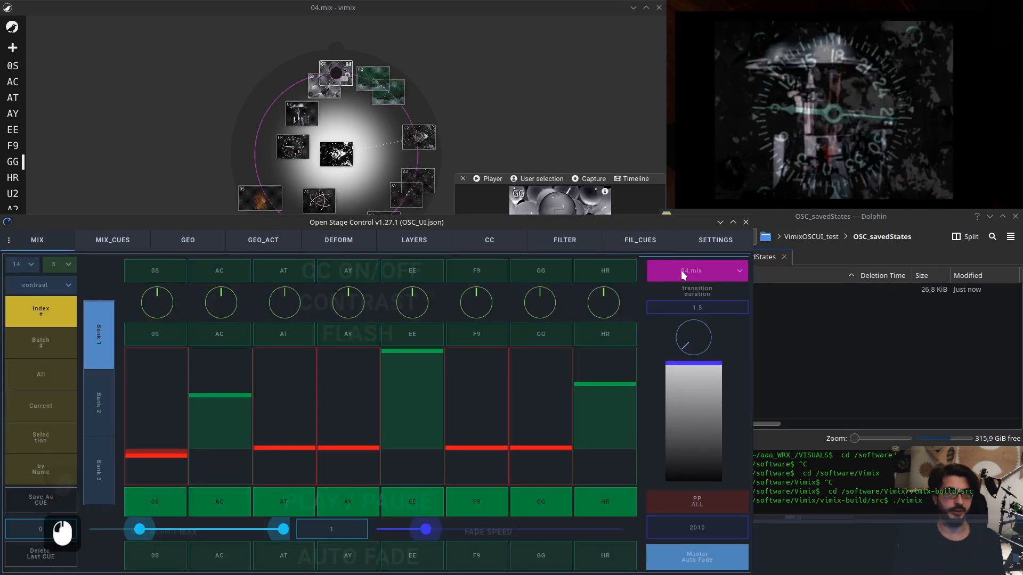
Switch Auto Load State Files off and back on in the settings to check its link with Auto Detect State Files
click(715, 240)
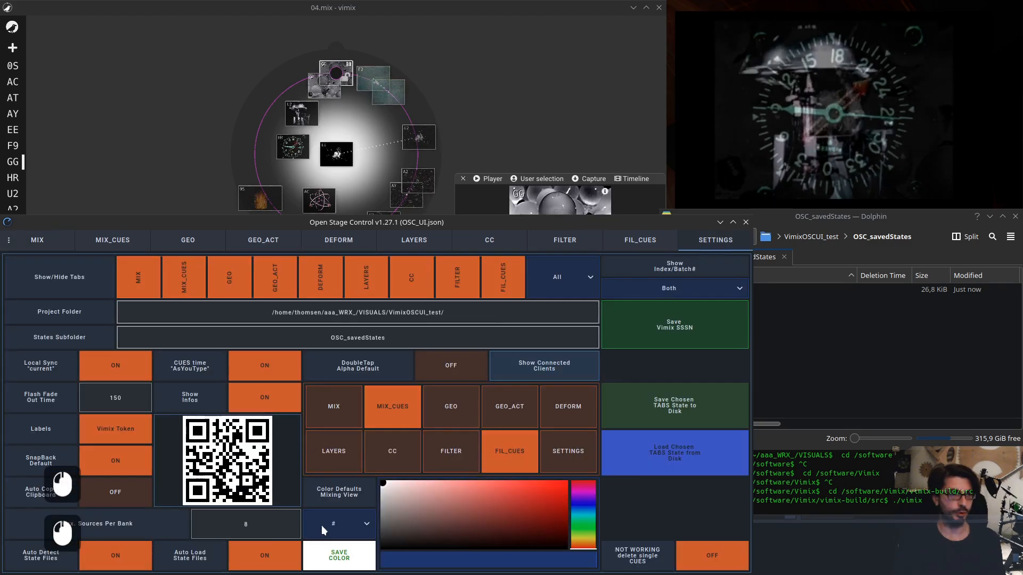
click(269, 562)
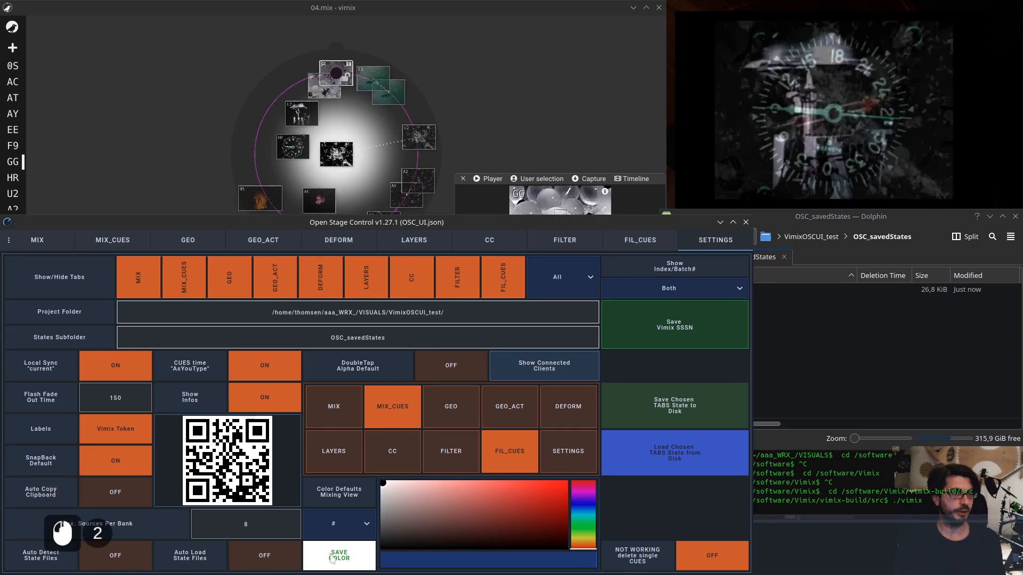
click(273, 561)
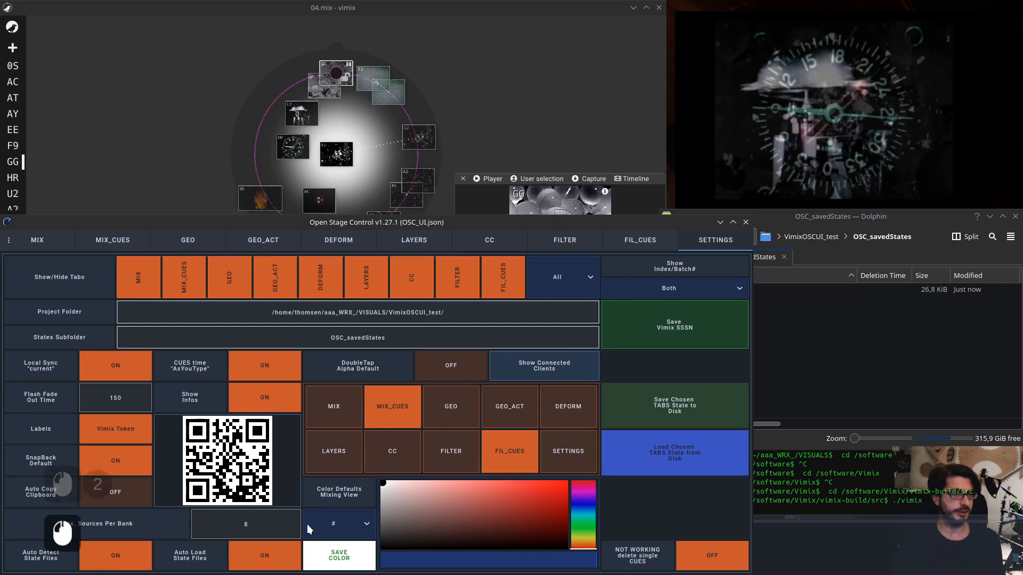
Toggle Auto Detect State Files off and on several times, finishing by enabling Auto Load State Files
click(142, 564)
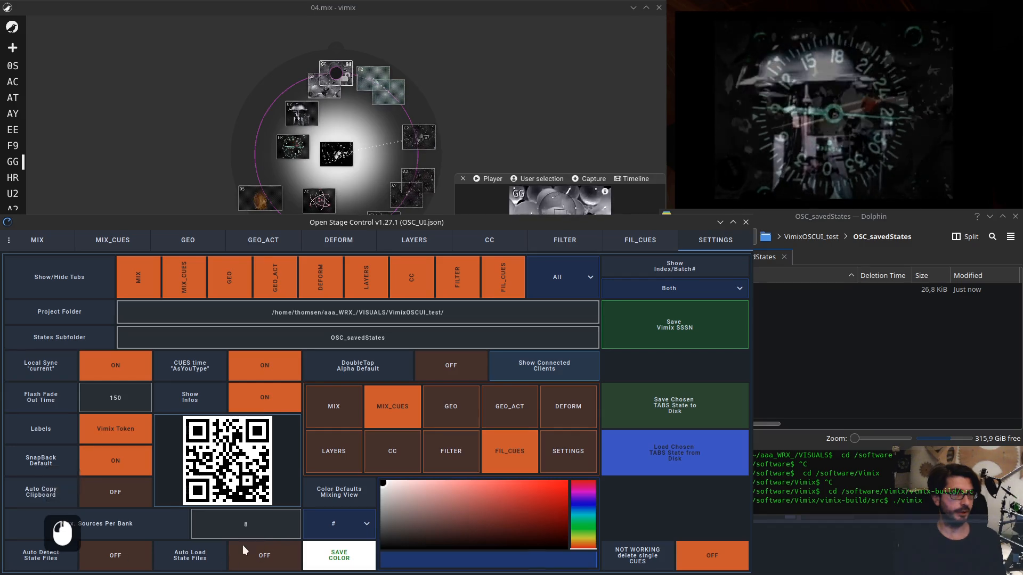
click(133, 562)
click(134, 562)
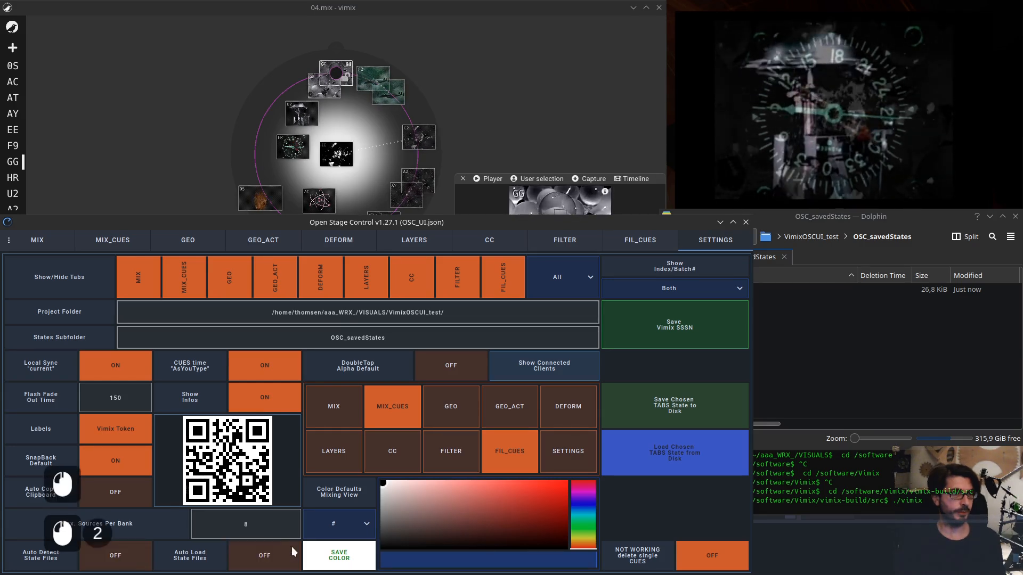
click(132, 561)
click(115, 558)
click(114, 559)
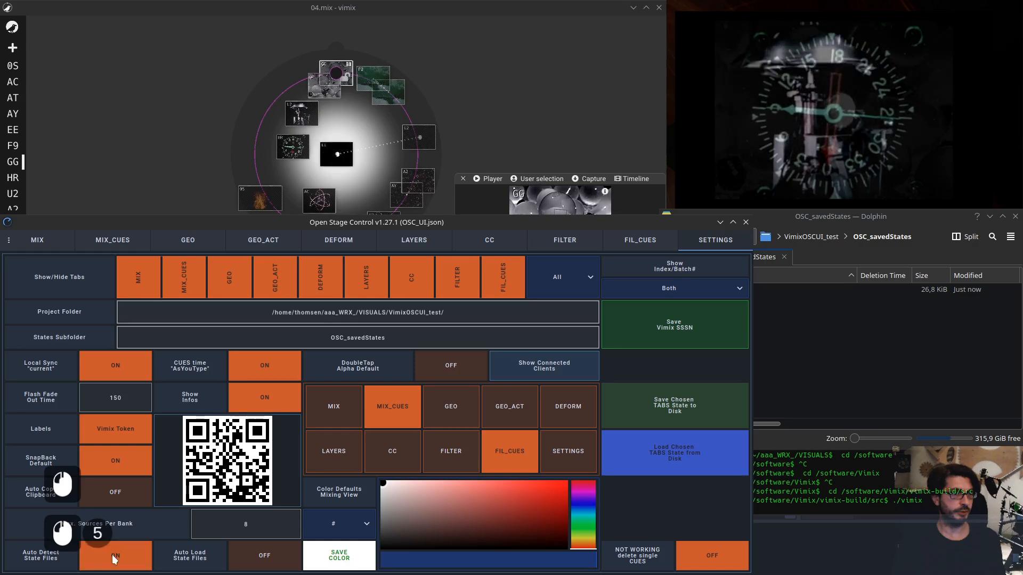
click(119, 563)
click(118, 562)
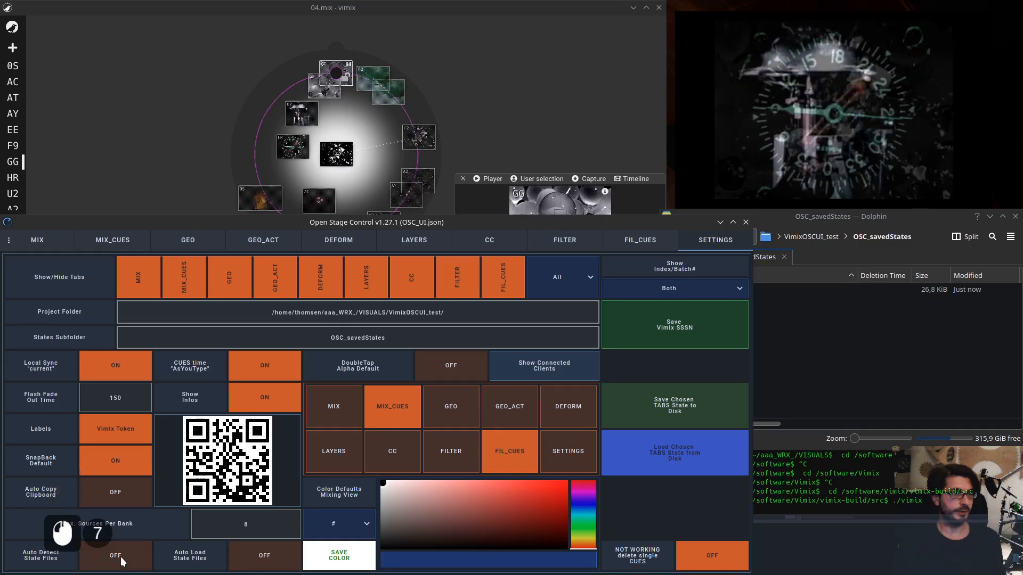
click(265, 559)
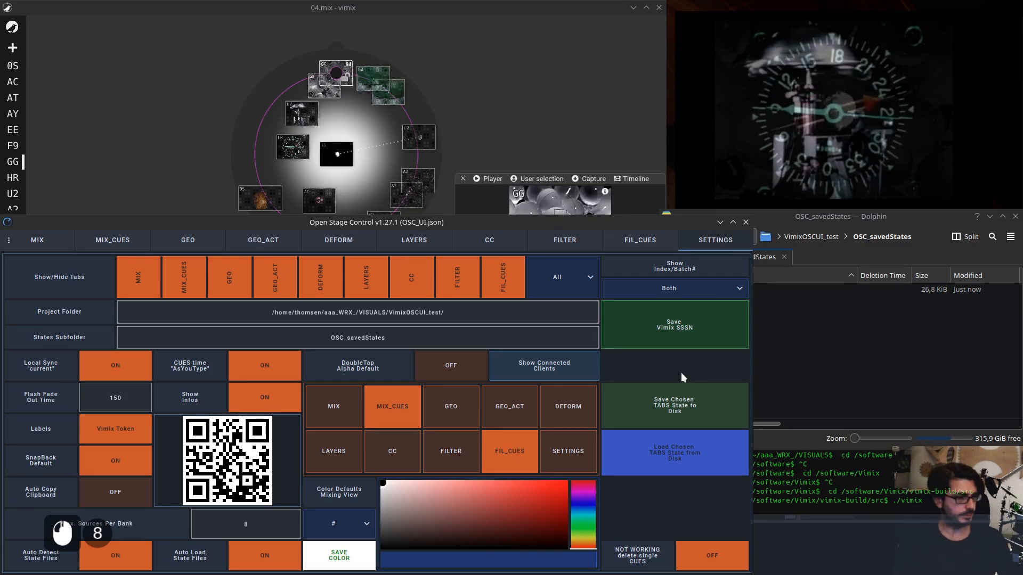
key(F13)
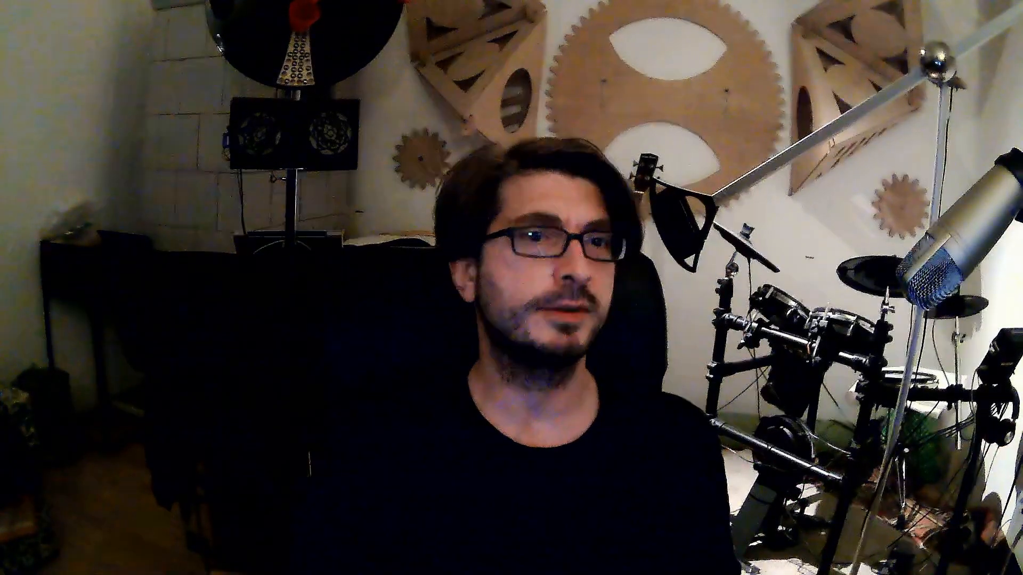